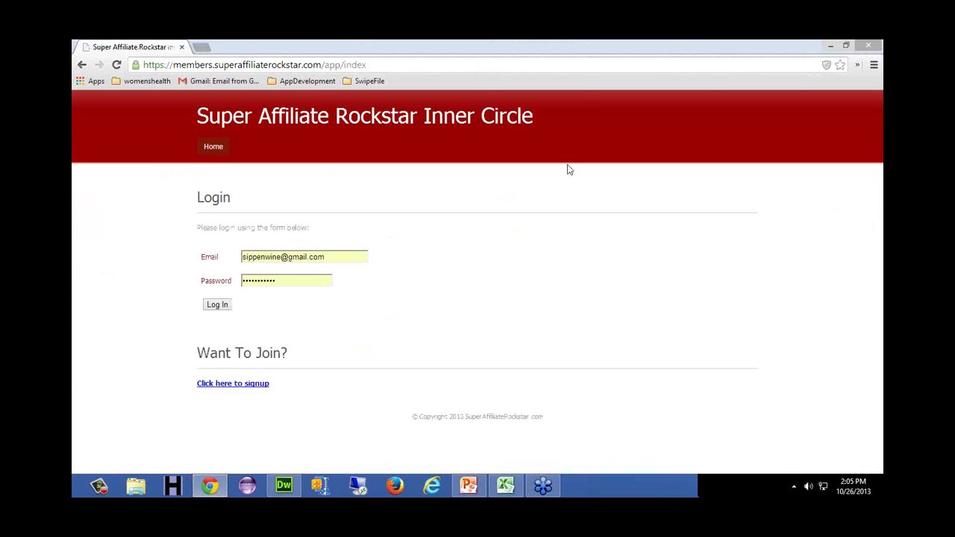
Step: Fill in the account e-mail and password from the saved Superaffiliaterockstar passcard and log in to the members area
{"action": "left_click", "coordinate": [682, 42]}
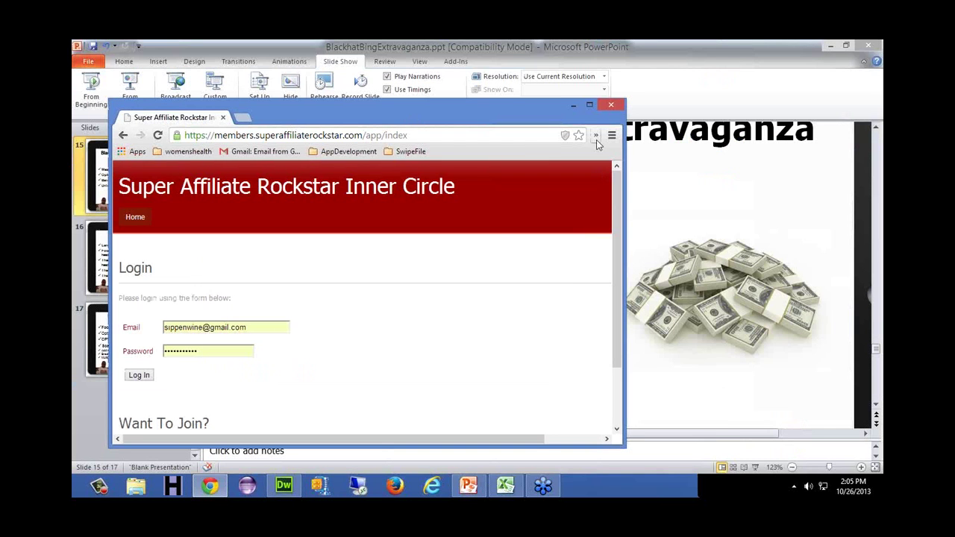
{"action": "left_click", "coordinate": [596, 135]}
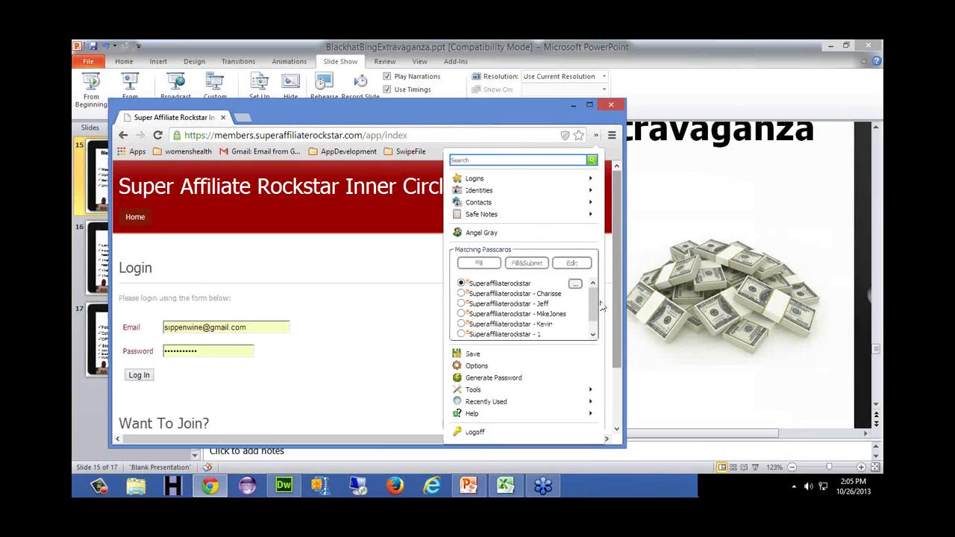
{"action": "left_click_drag", "start_coordinate": [591, 304], "coordinate": [594, 321]}
{"action": "left_click", "coordinate": [478, 263]}
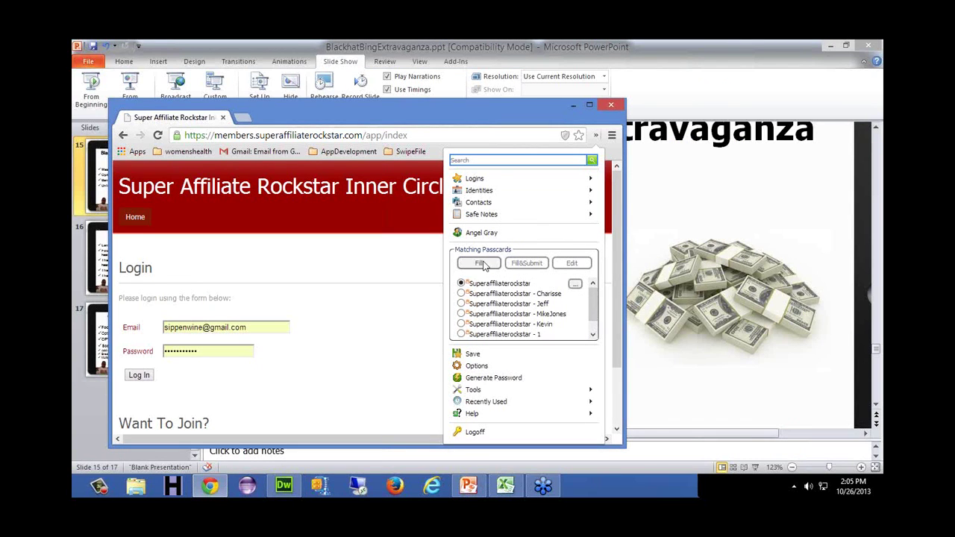
{"action": "left_click", "coordinate": [138, 375]}
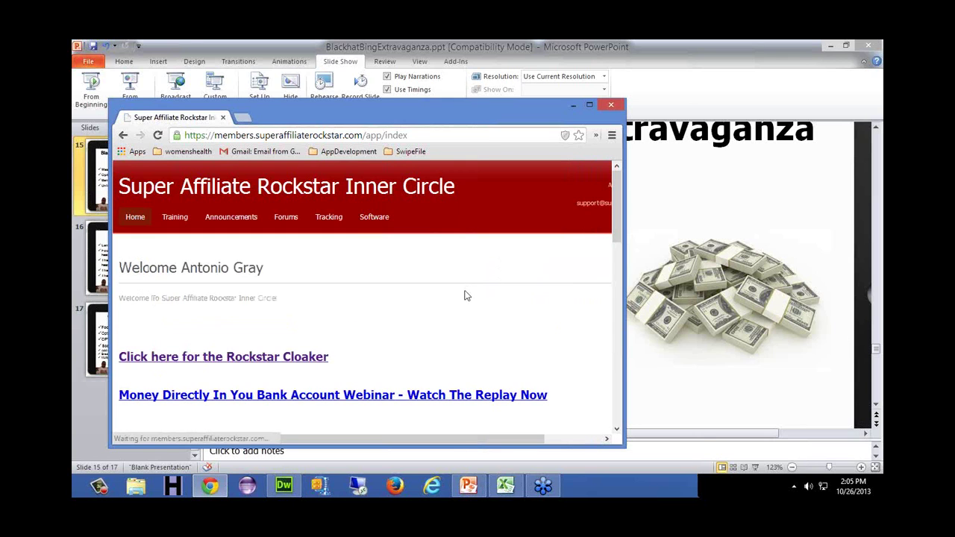
{"action": "left_click", "coordinate": [590, 106]}
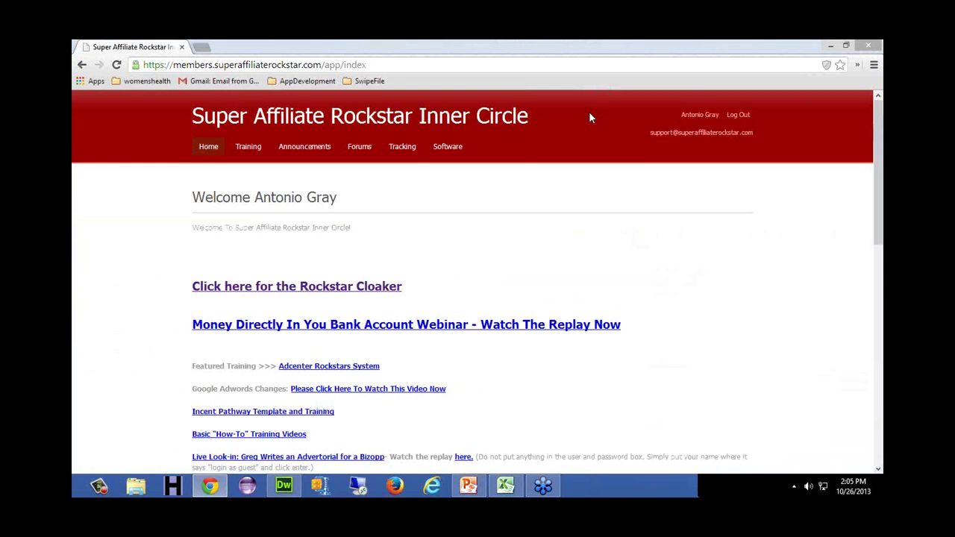
{"action": "mouse_move", "coordinate": [447, 146]}
{"action": "left_click", "coordinate": [447, 166]}
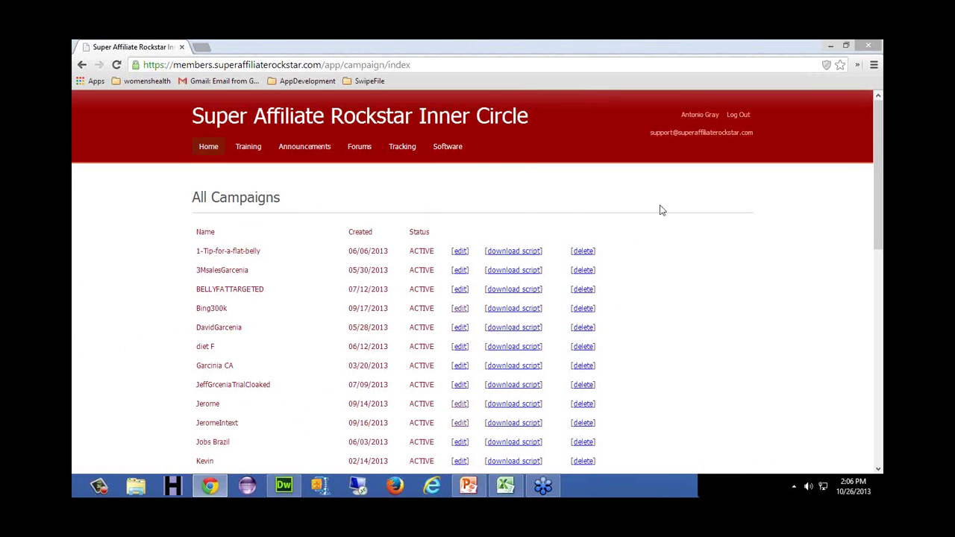
{"action": "left_click", "coordinate": [208, 146]}
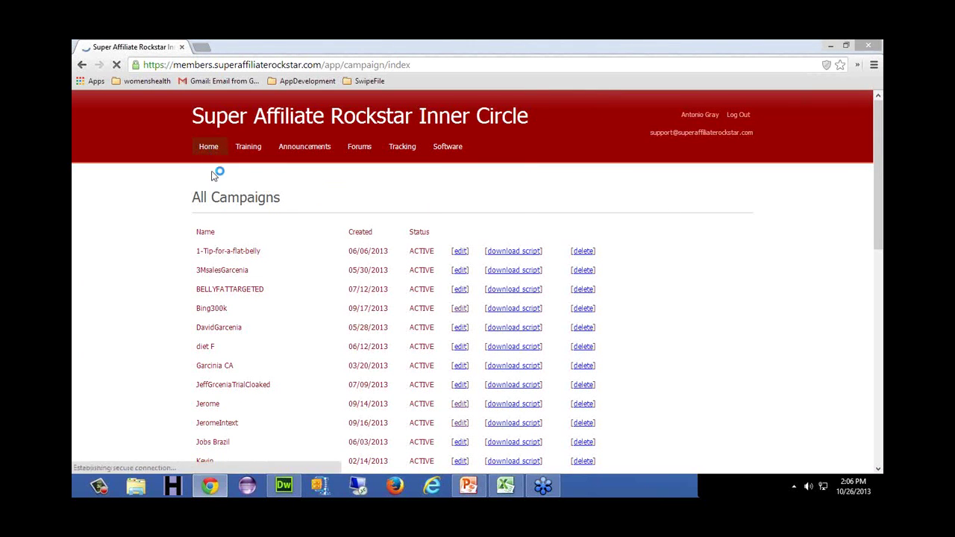
{"action": "left_click_drag", "start_coordinate": [192, 248], "coordinate": [608, 489]}
{"action": "left_click", "coordinate": [454, 437]}
{"action": "left_click_drag", "start_coordinate": [323, 310], "coordinate": [464, 264]}
{"action": "key", "text": "Home"}
{"action": "scroll", "coordinate": [473, 206], "scroll_direction": "up", "scroll_amount": 2}
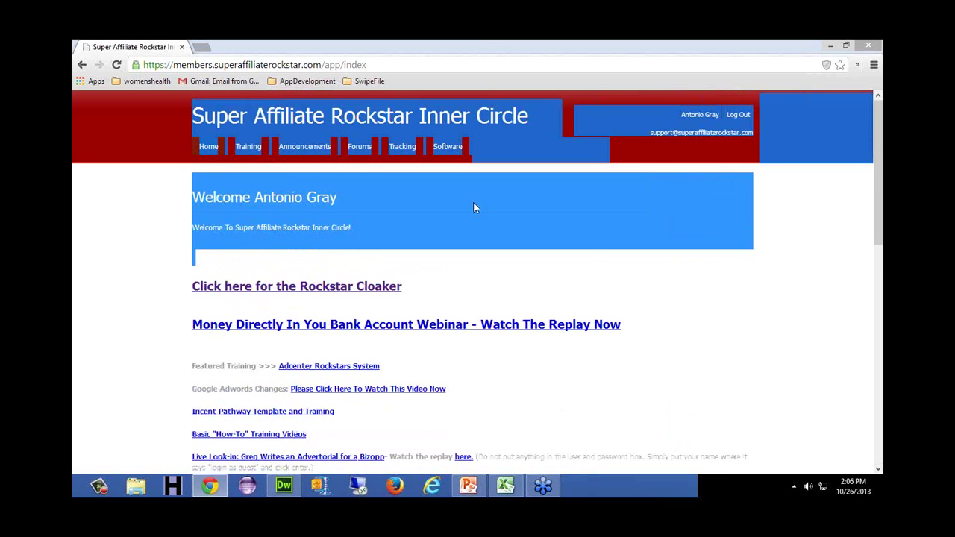
{"action": "left_click", "coordinate": [473, 206]}
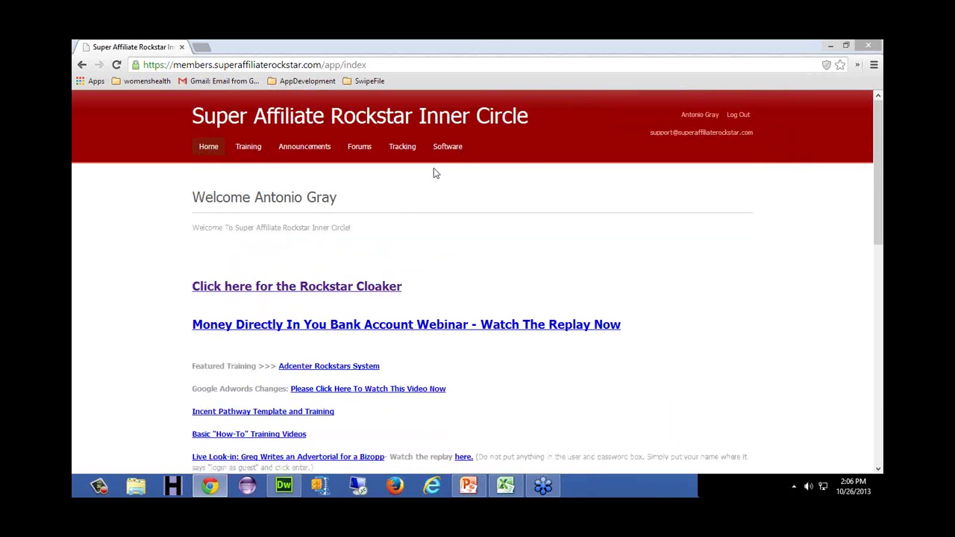
Step: Open the Cloaker software's list of all campaigns and start adding a new campaign
{"action": "left_click", "coordinate": [450, 148]}
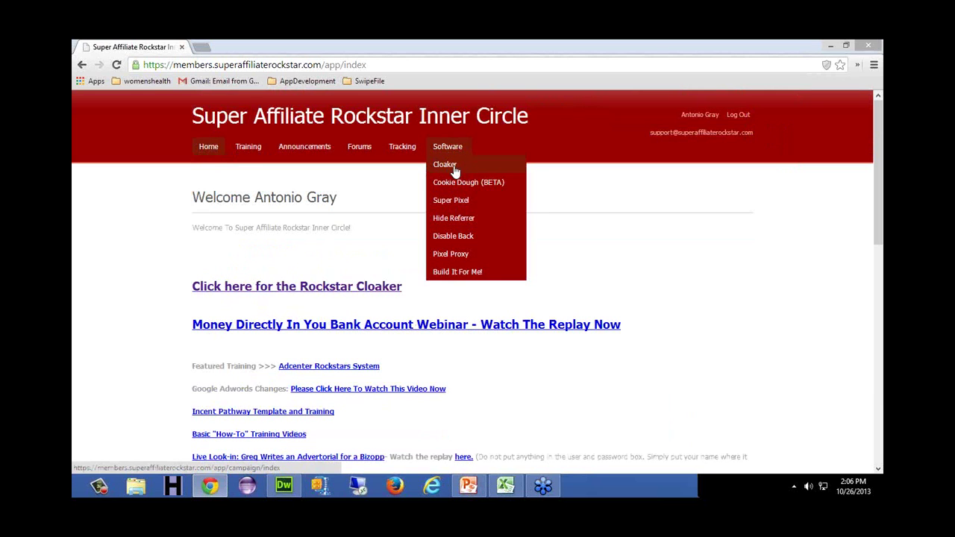
{"action": "left_click", "coordinate": [450, 167]}
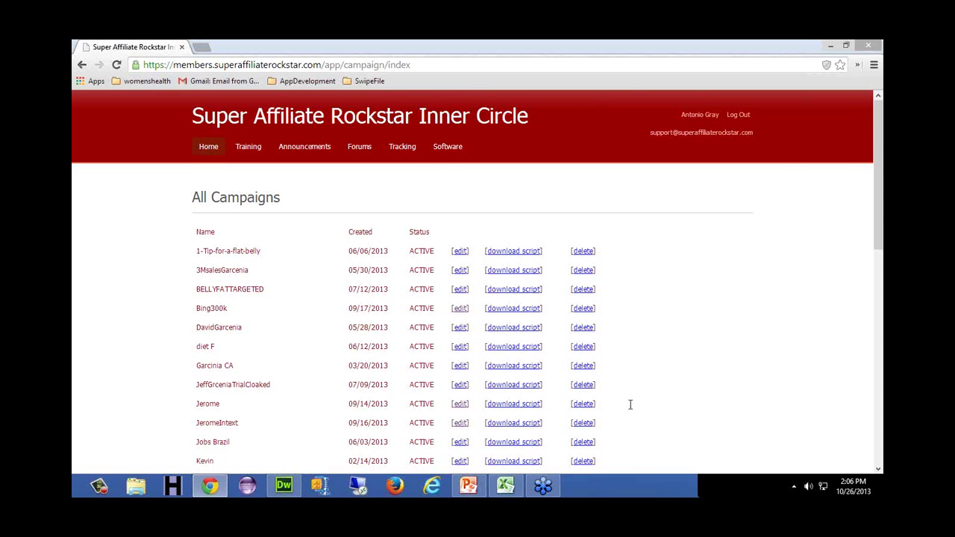
{"action": "key", "text": "ctrl+a"}
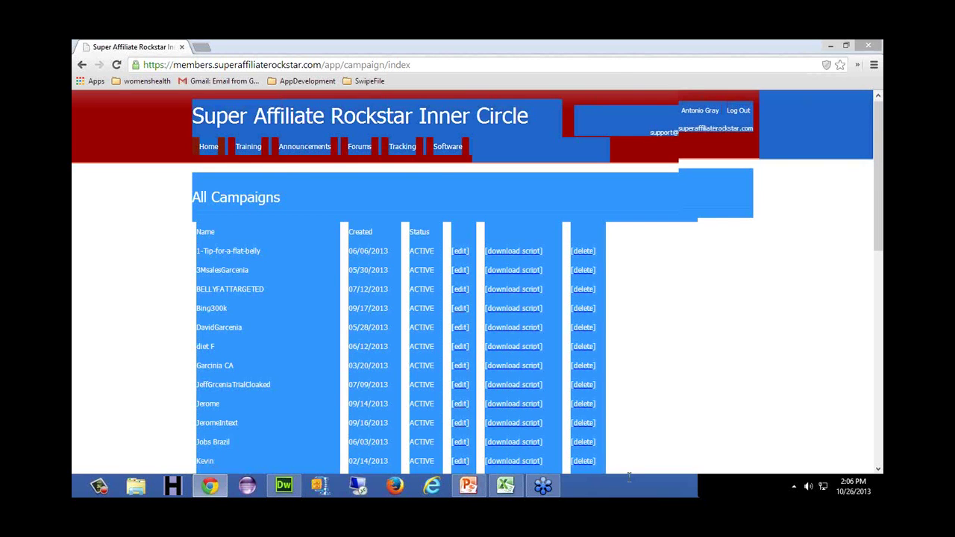
{"action": "left_click", "coordinate": [757, 168]}
{"action": "scroll", "coordinate": [756, 169], "scroll_direction": "down", "scroll_amount": 1}
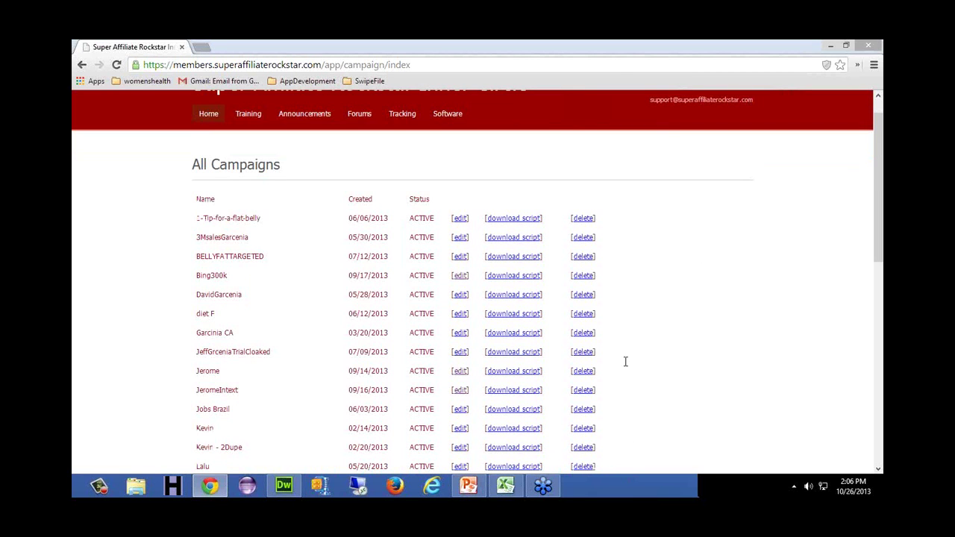
{"action": "key", "text": "ctrl+a"}
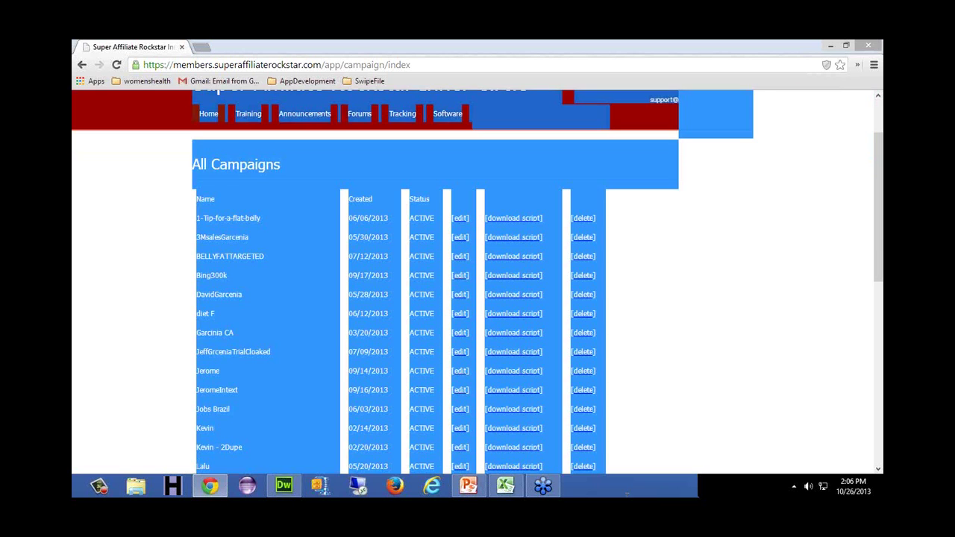
{"action": "key", "text": "End"}
{"action": "left_click", "coordinate": [631, 422]}
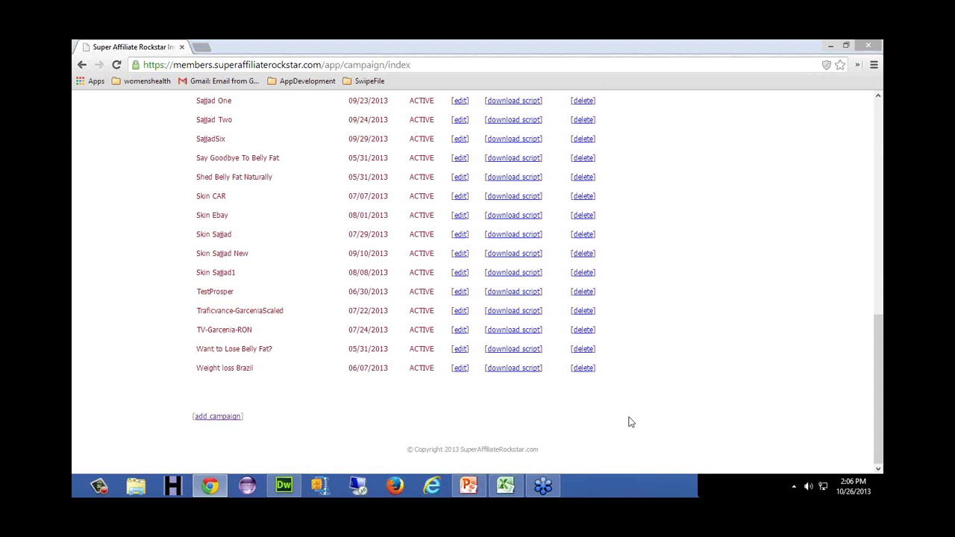
{"action": "left_click", "coordinate": [217, 416]}
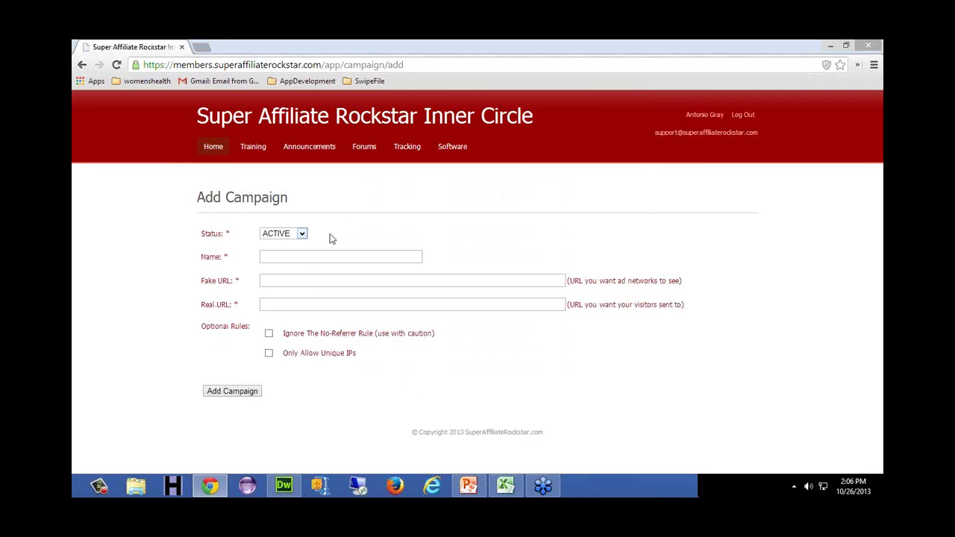
{"action": "left_click", "coordinate": [301, 236]}
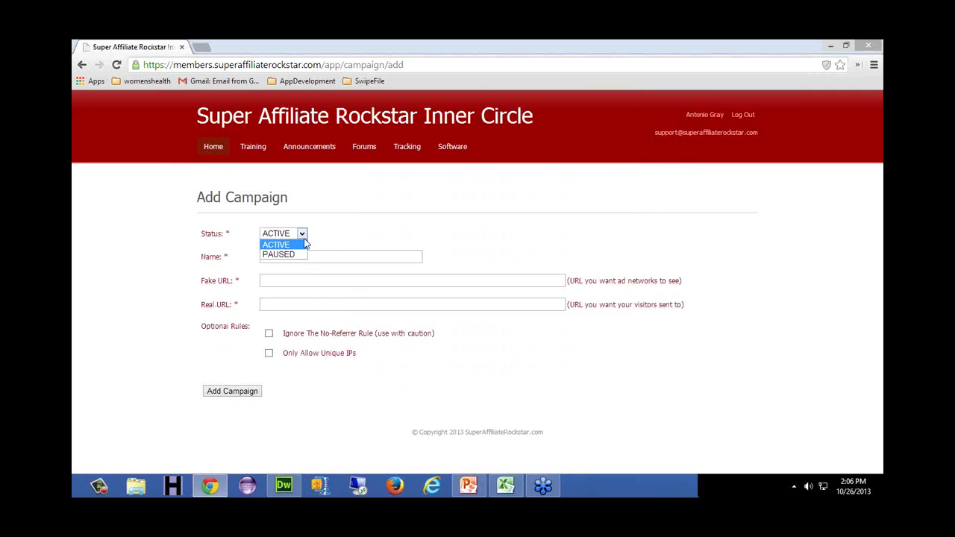
{"action": "left_click", "coordinate": [342, 259]}
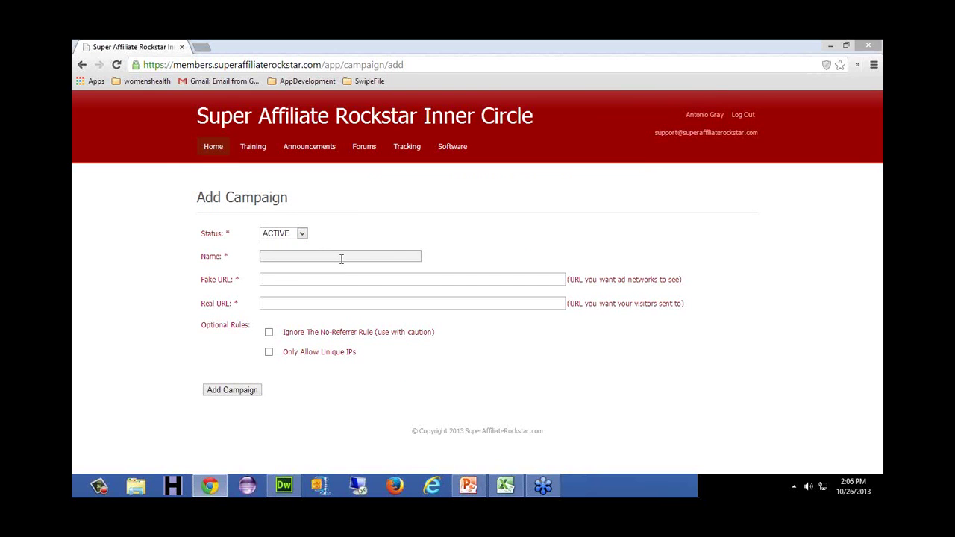
{"action": "left_click", "coordinate": [82, 65]}
{"action": "left_click_drag", "start_coordinate": [697, 403], "coordinate": [573, 435]}
{"action": "left_click", "coordinate": [574, 436]}
{"action": "left_click", "coordinate": [227, 420]}
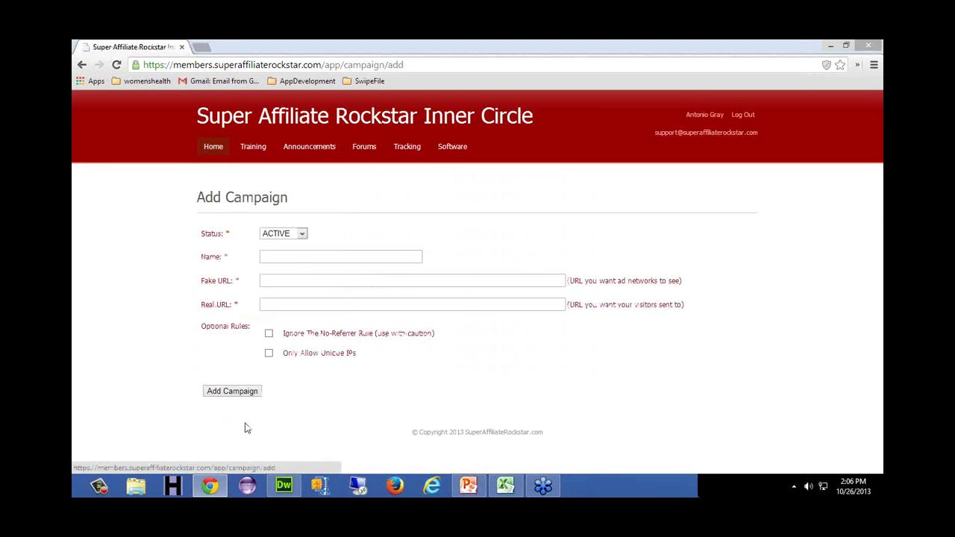
Step: Name the new campaign TestCampaign
{"action": "left_click", "coordinate": [307, 259]}
{"action": "left_click", "coordinate": [307, 261]}
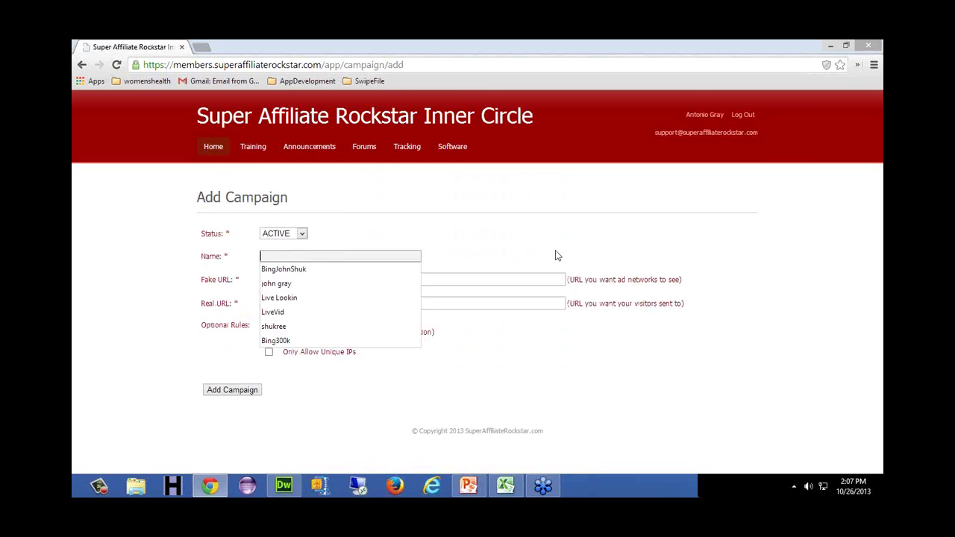
{"action": "left_click", "coordinate": [501, 256]}
{"action": "left_click", "coordinate": [324, 258]}
{"action": "left_click", "coordinate": [325, 258]}
{"action": "type", "text": "T"}
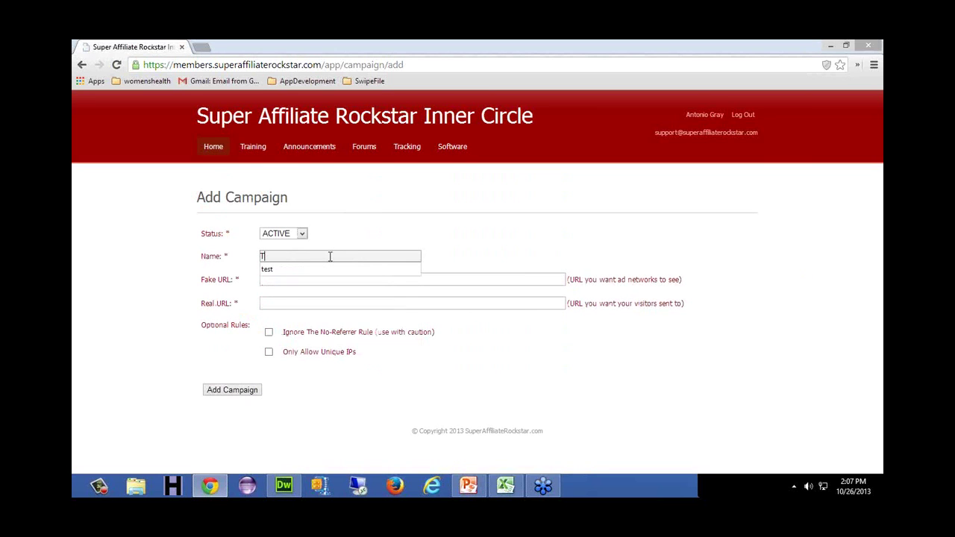
{"action": "type", "text": "estCampaign"}
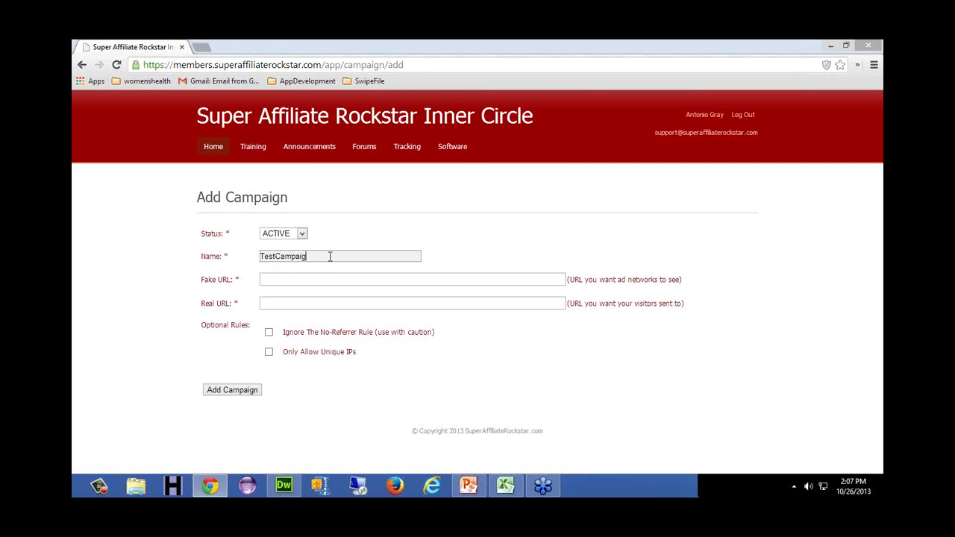
{"action": "left_click", "coordinate": [308, 278]}
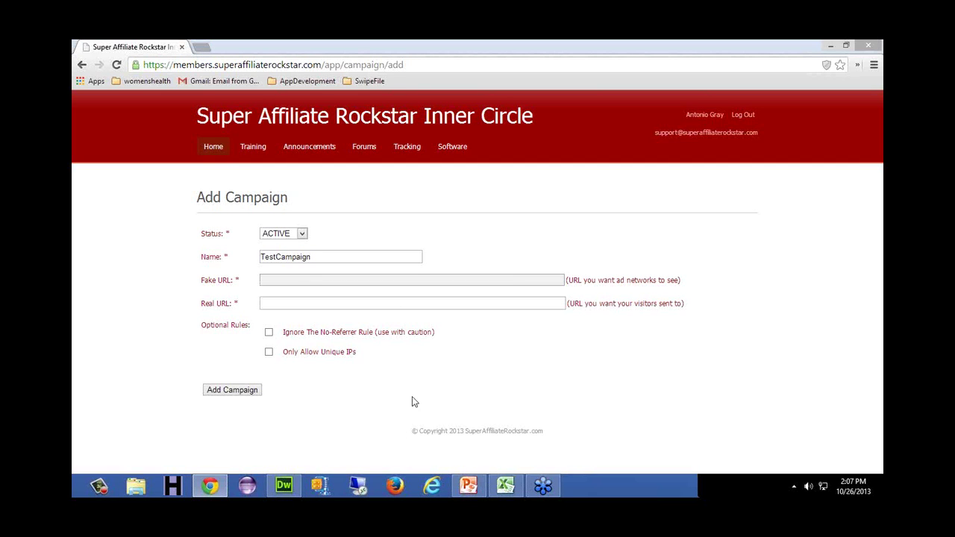
{"action": "left_click", "coordinate": [415, 277]}
{"action": "left_click", "coordinate": [379, 307]}
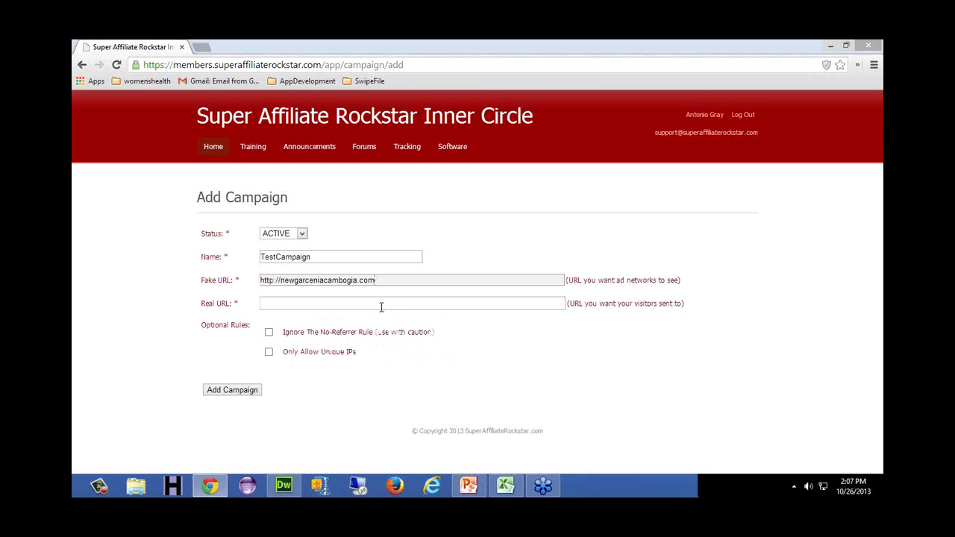
Step: Copy the Fake URL and open that site in a new browser tab
{"action": "left_click", "coordinate": [386, 284]}
{"action": "key", "text": "ctrl+a"}
{"action": "key", "text": "ctrl+c"}
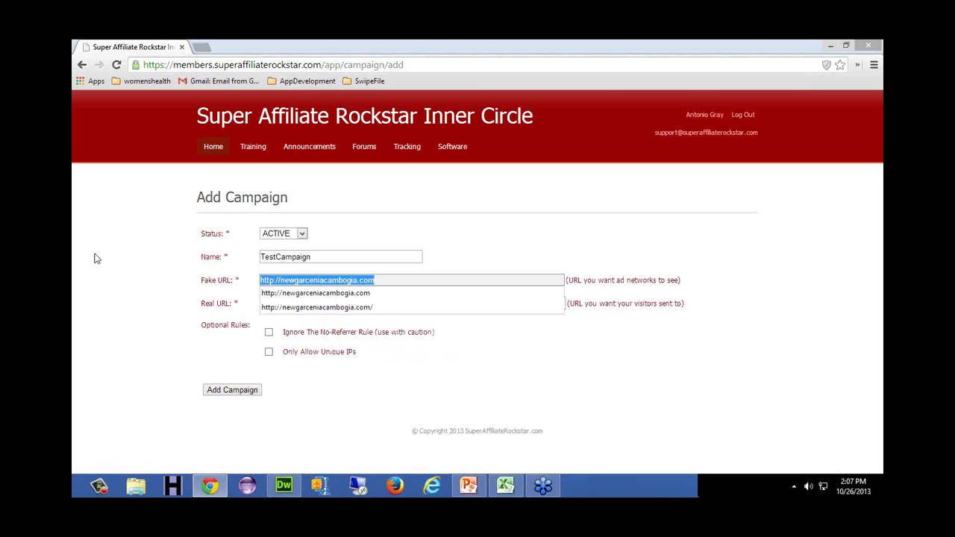
{"action": "left_click", "coordinate": [200, 49]}
{"action": "key", "text": "ctrl+v"}
{"action": "key", "text": "Return"}
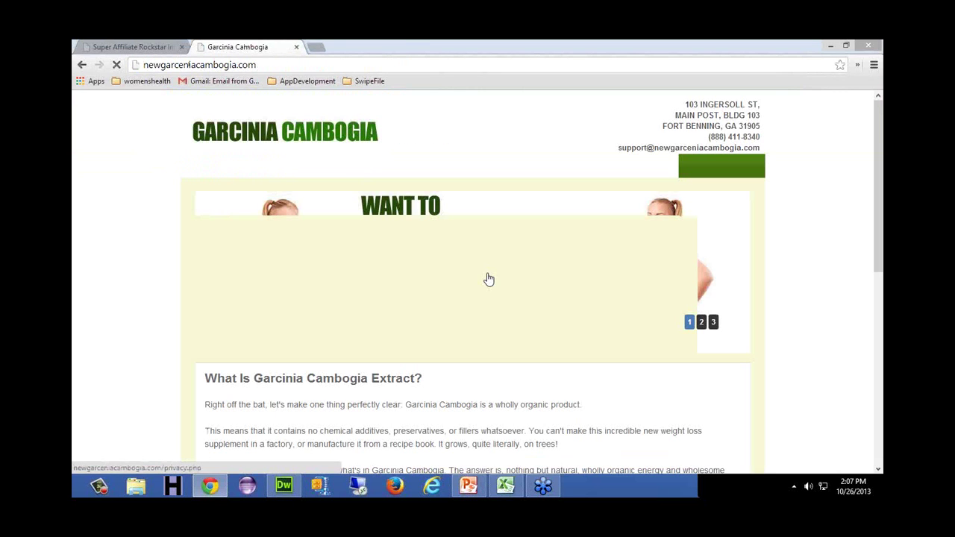
Step: Examine the content of the Garcinia Cambogia site's home page and its Articles page
{"action": "left_click_drag", "start_coordinate": [130, 341], "coordinate": [133, 448]}
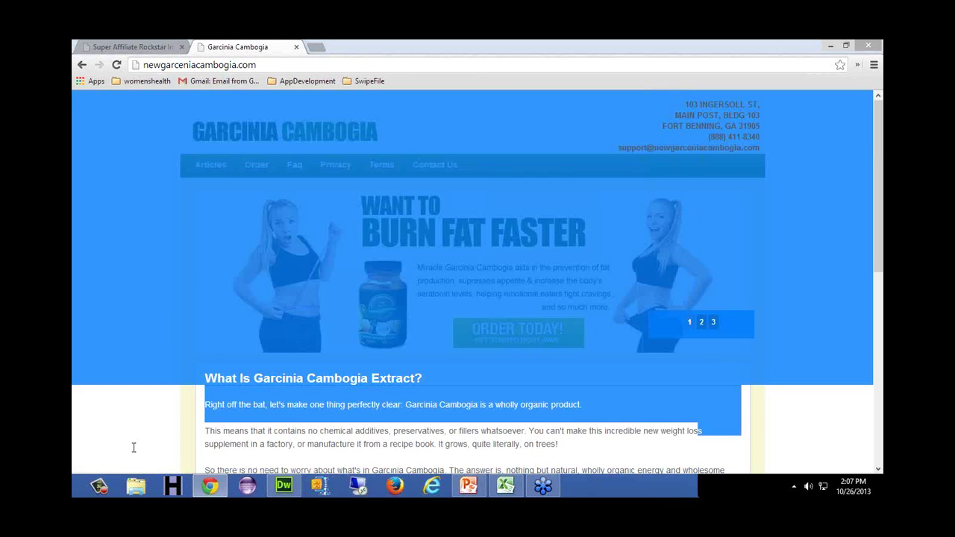
{"action": "scroll", "coordinate": [134, 448], "scroll_direction": "down", "scroll_amount": 2}
{"action": "left_click_drag", "start_coordinate": [96, 340], "coordinate": [701, 377]}
{"action": "scroll", "coordinate": [448, 299], "scroll_direction": "down", "scroll_amount": 1}
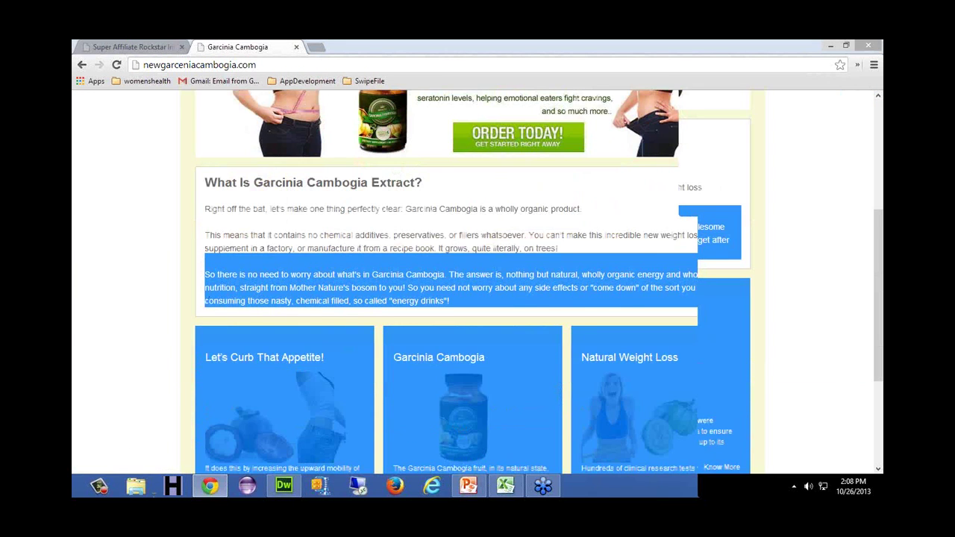
{"action": "left_click_drag", "start_coordinate": [147, 470], "coordinate": [148, 428]}
{"action": "left_click", "coordinate": [128, 388]}
{"action": "left_click_drag", "start_coordinate": [129, 388], "coordinate": [154, 223]}
{"action": "left_click", "coordinate": [167, 305]}
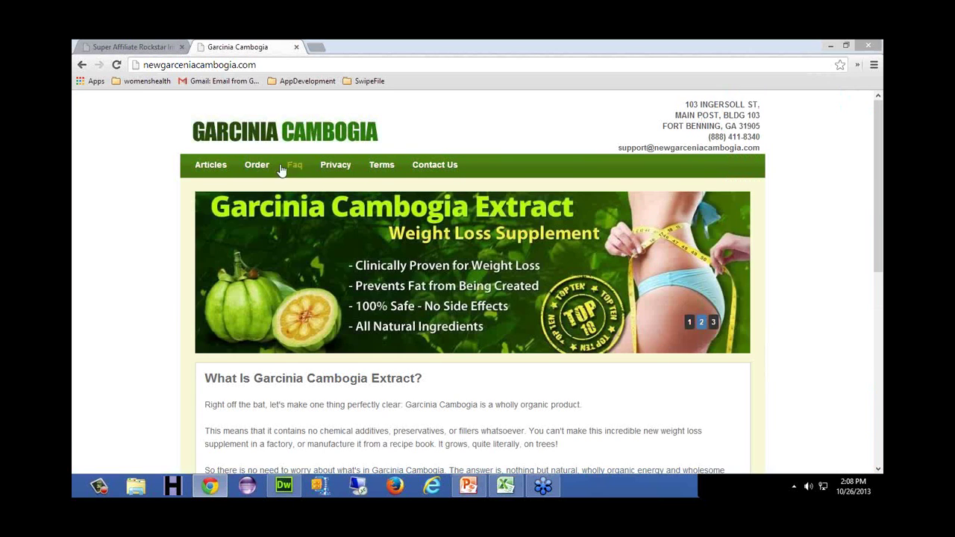
{"action": "left_click", "coordinate": [257, 164]}
{"action": "left_click", "coordinate": [195, 164]}
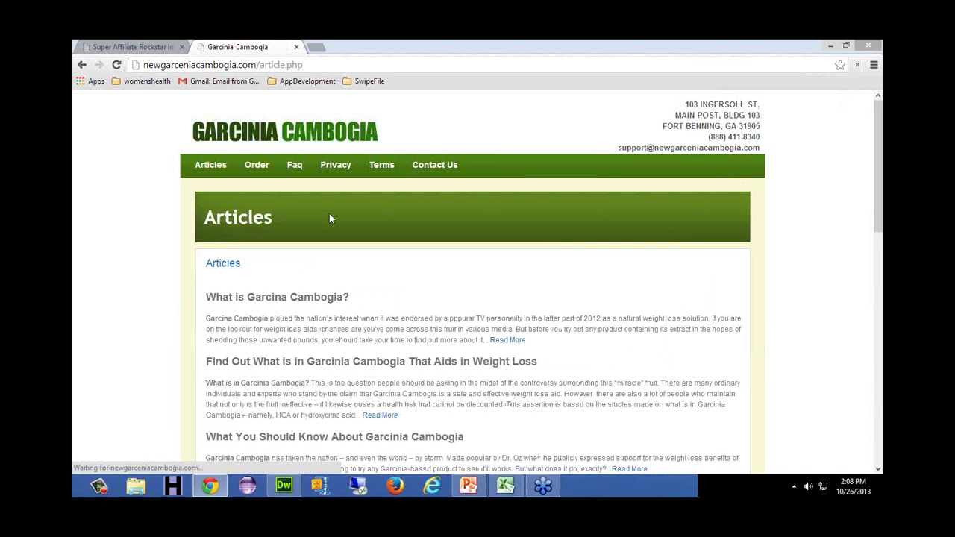
{"action": "left_click_drag", "start_coordinate": [422, 303], "coordinate": [469, 42]}
{"action": "scroll", "coordinate": [447, 182], "scroll_direction": "down", "scroll_amount": 3}
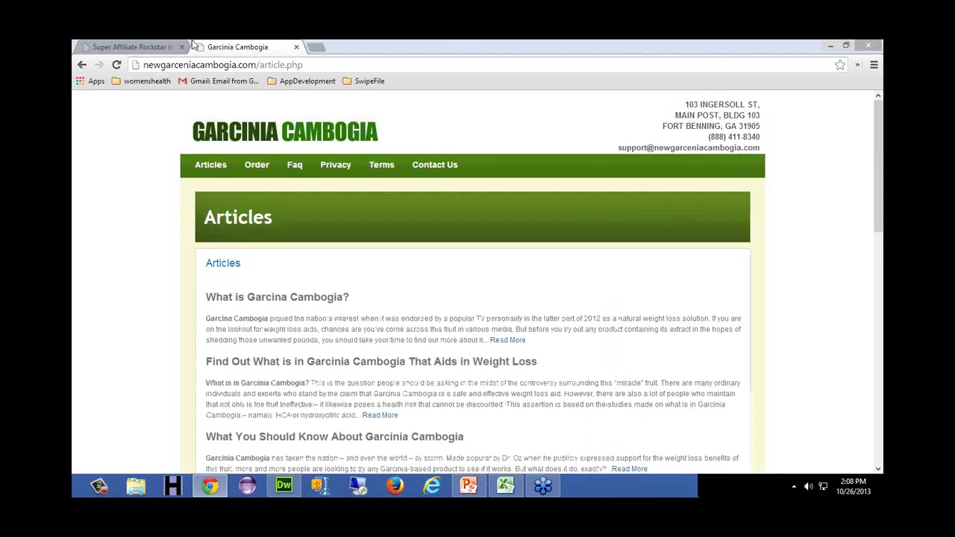
{"action": "left_click", "coordinate": [133, 46]}
{"action": "left_click", "coordinate": [400, 279]}
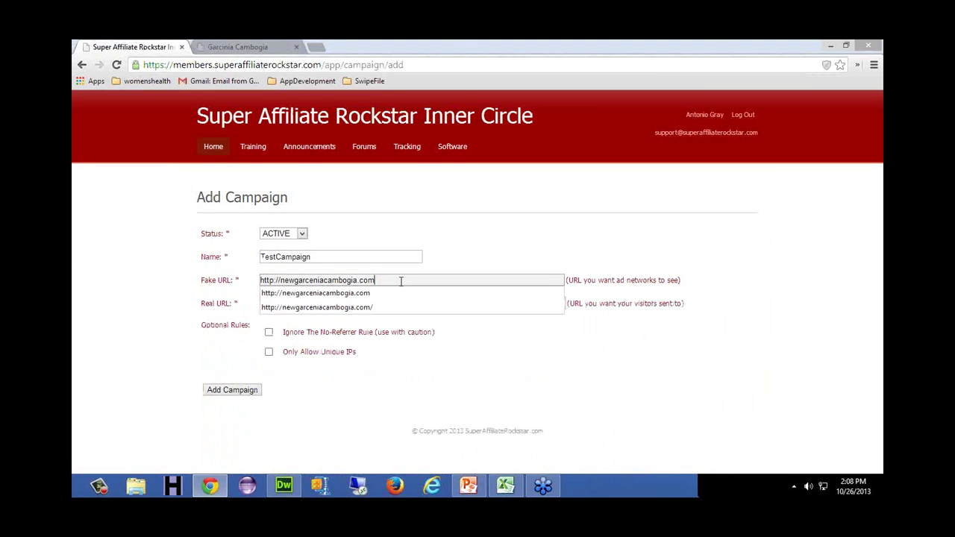
{"action": "left_click", "coordinate": [547, 218]}
{"action": "left_click", "coordinate": [378, 307]}
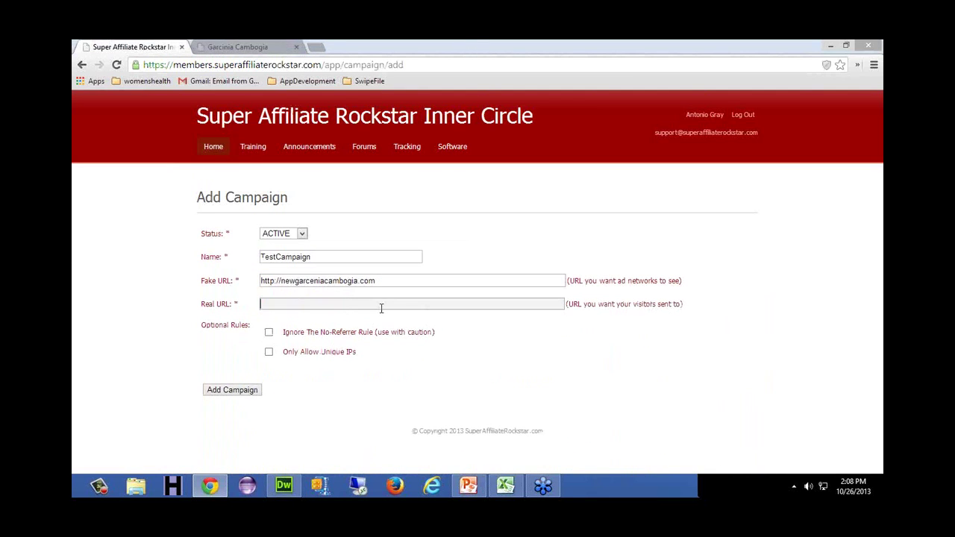
{"action": "left_click", "coordinate": [385, 303]}
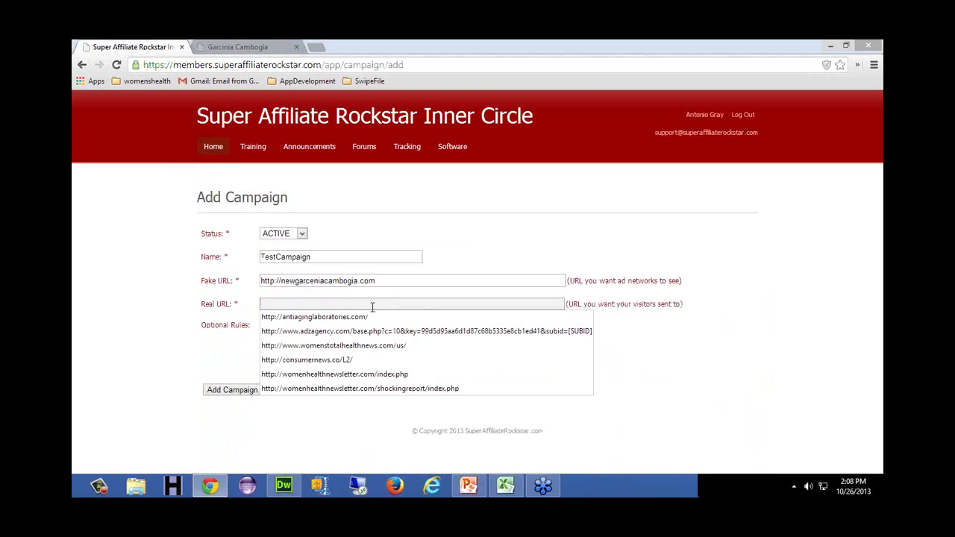
{"action": "left_click", "coordinate": [366, 375]}
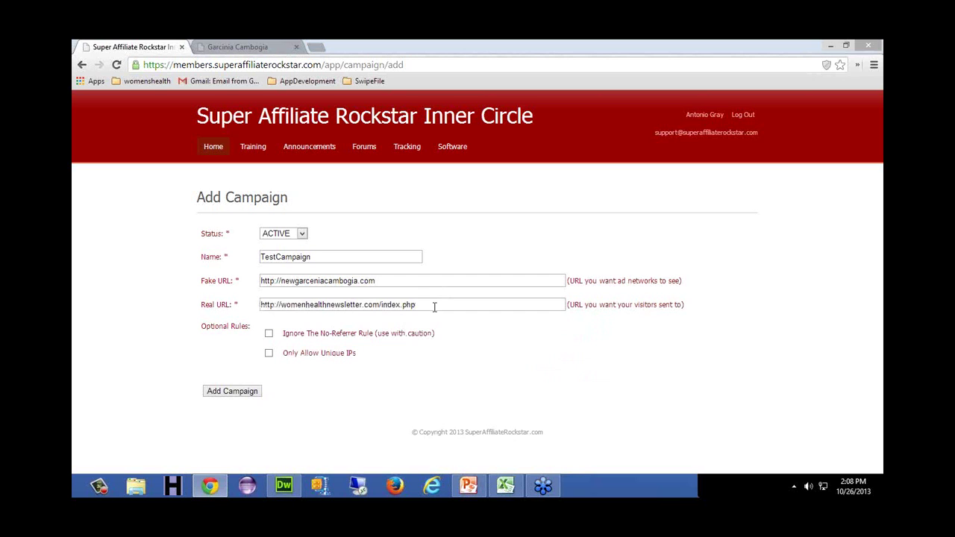
Step: Copy the campaign's Real URL from the form and open that site in a new browser tab
{"action": "left_click_drag", "start_coordinate": [433, 305], "coordinate": [85, 288]}
{"action": "key", "text": "ctrl+c"}
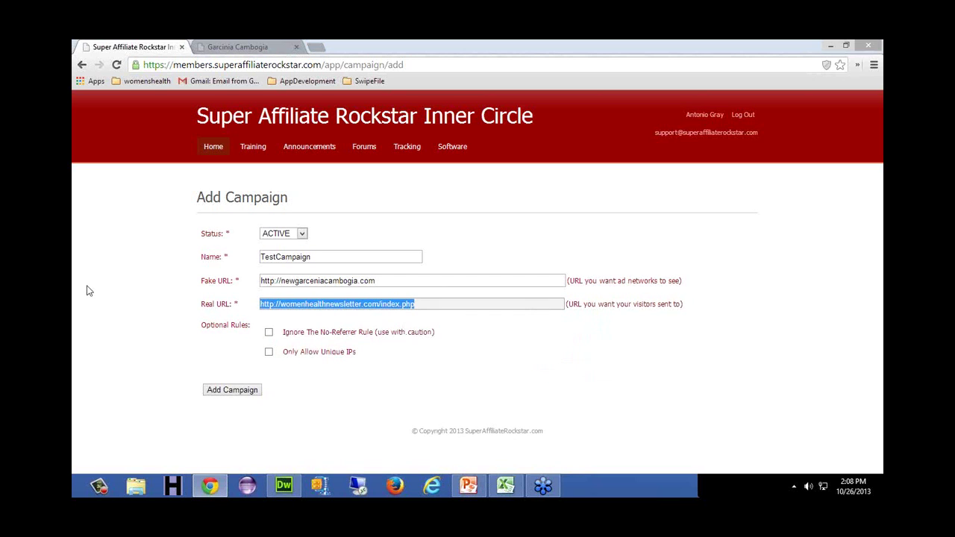
{"action": "left_click", "coordinate": [309, 41]}
{"action": "key", "text": "ctrl+v"}
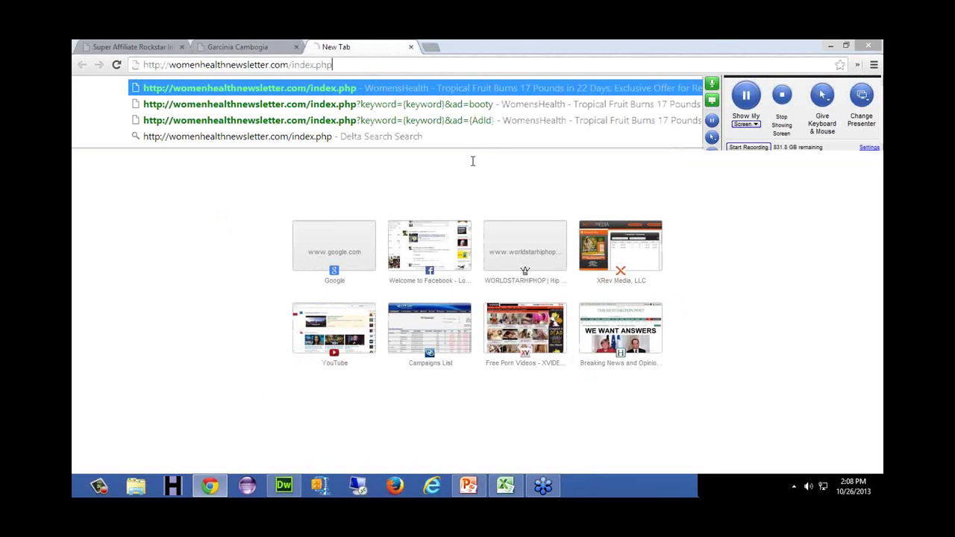
{"action": "key", "text": "Return"}
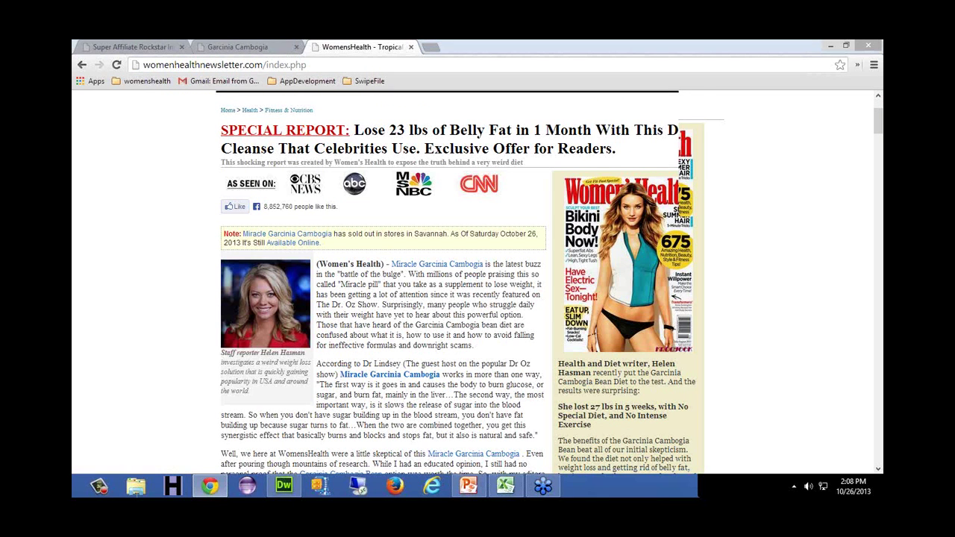
Step: Read through the Women's Health special report on the real site and reload the page
{"action": "scroll", "coordinate": [157, 396], "scroll_direction": "down", "scroll_amount": 3}
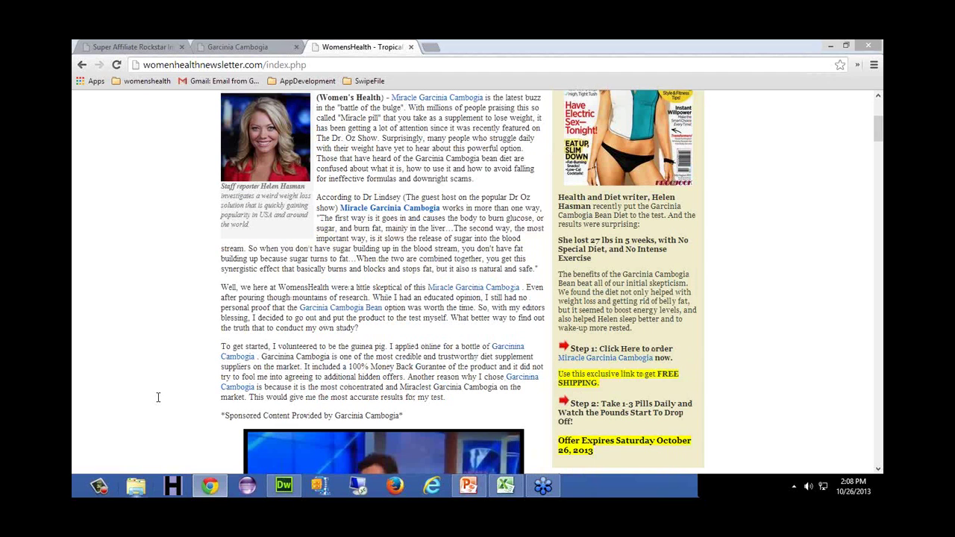
{"action": "left_click_drag", "start_coordinate": [460, 317], "coordinate": [488, 449]}
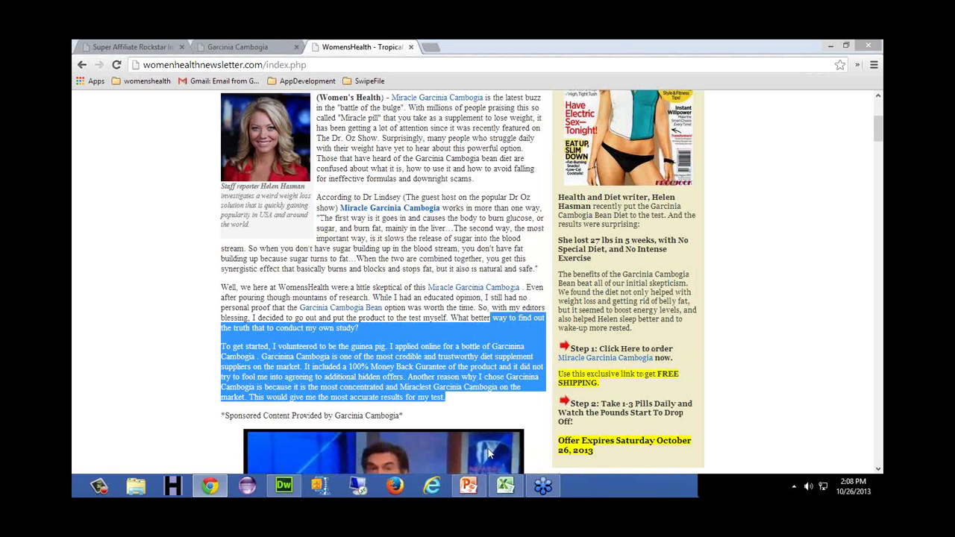
{"action": "scroll", "coordinate": [488, 448], "scroll_direction": "down", "scroll_amount": 1}
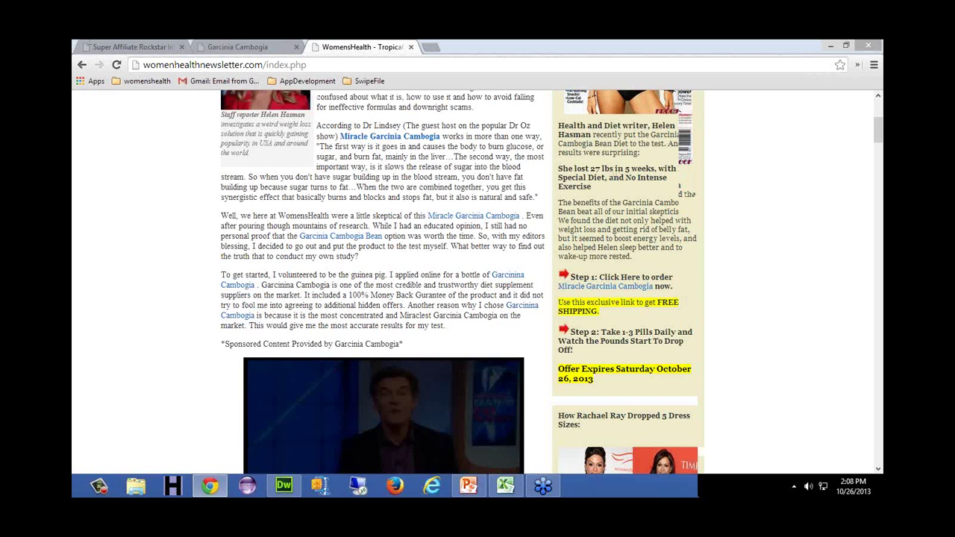
{"action": "key", "text": "F5"}
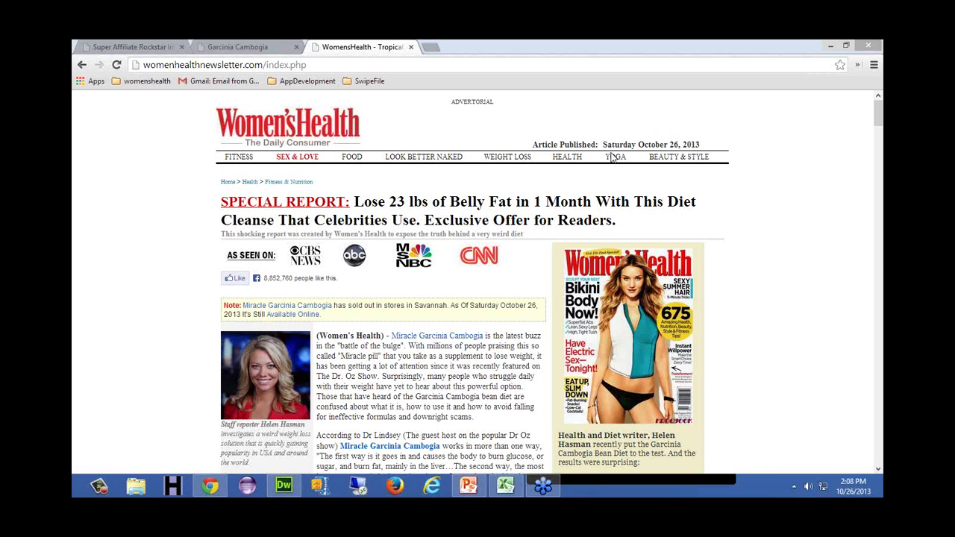
Step: Return to the Add Campaign form, check the Real URL, and submit the TestCampaign campaign
{"action": "key", "text": "ctrl+shift+Tab"}
{"action": "left_click", "coordinate": [128, 47]}
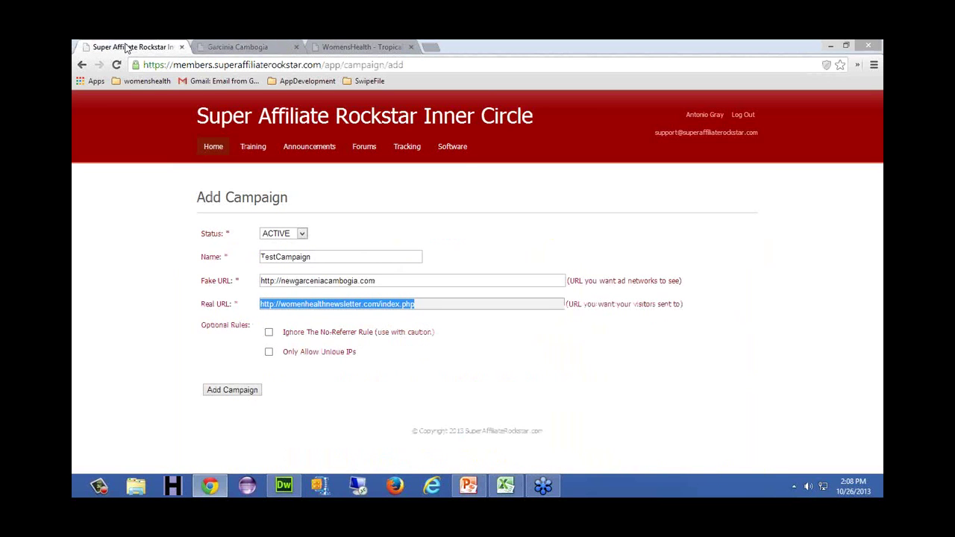
{"action": "left_click", "coordinate": [446, 302]}
{"action": "left_click", "coordinate": [444, 304]}
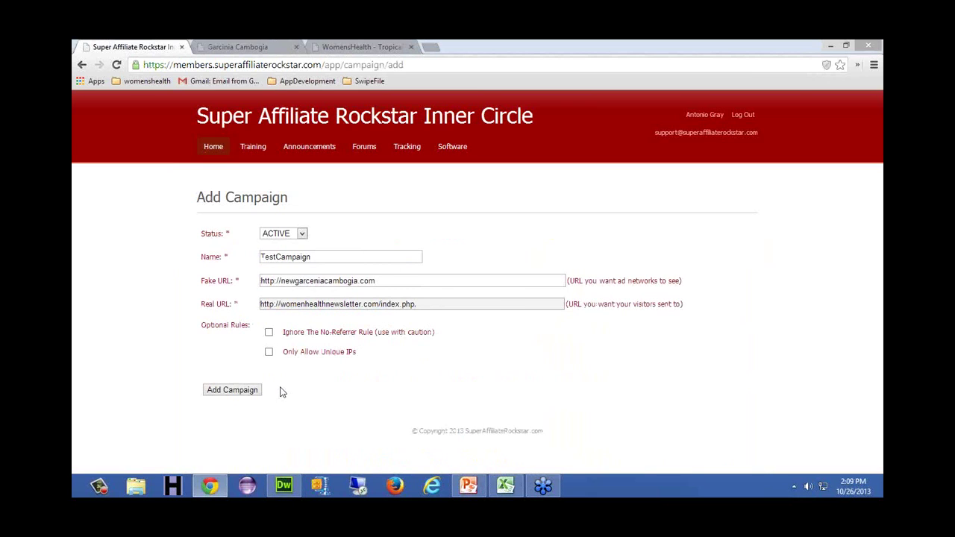
{"action": "left_click", "coordinate": [281, 304]}
{"action": "left_click_drag", "start_coordinate": [281, 305], "coordinate": [242, 312]}
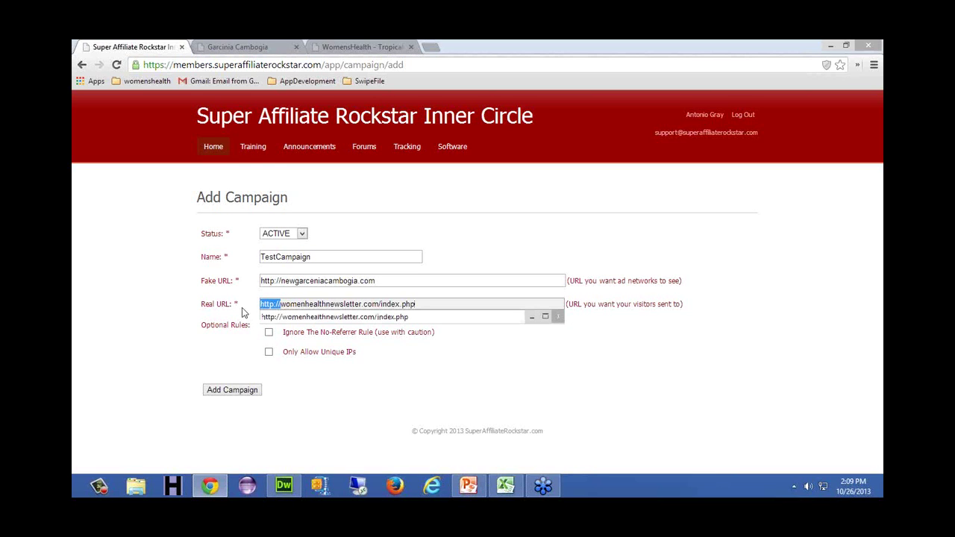
{"action": "left_click", "coordinate": [317, 408]}
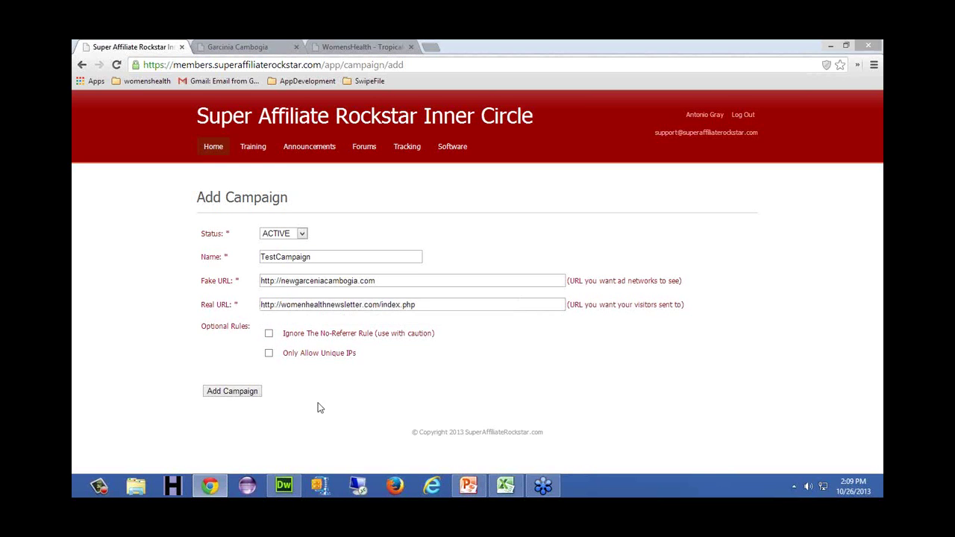
{"action": "left_click", "coordinate": [249, 392]}
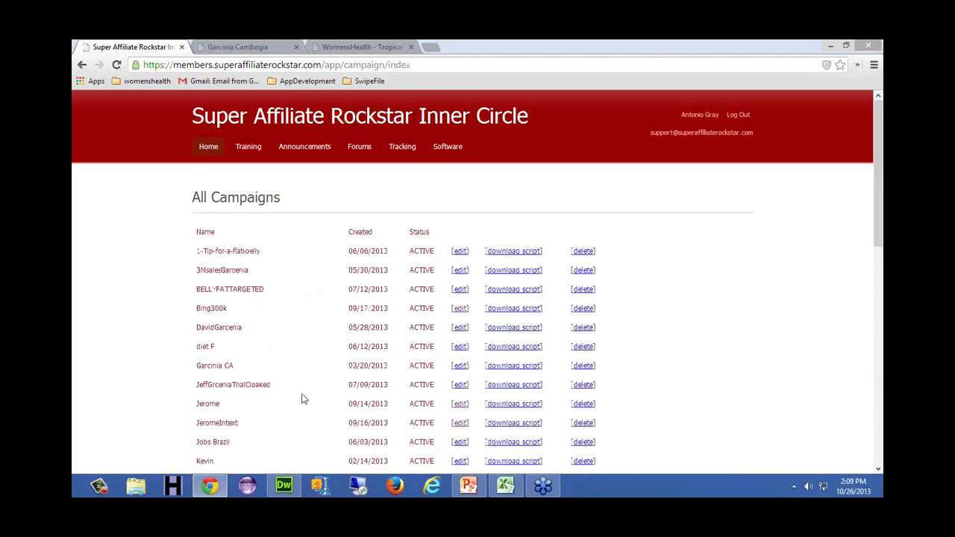
Step: Find TestCampaign in the All Campaigns list and open it for editing
{"action": "scroll", "coordinate": [833, 461], "scroll_direction": "down", "scroll_amount": 1}
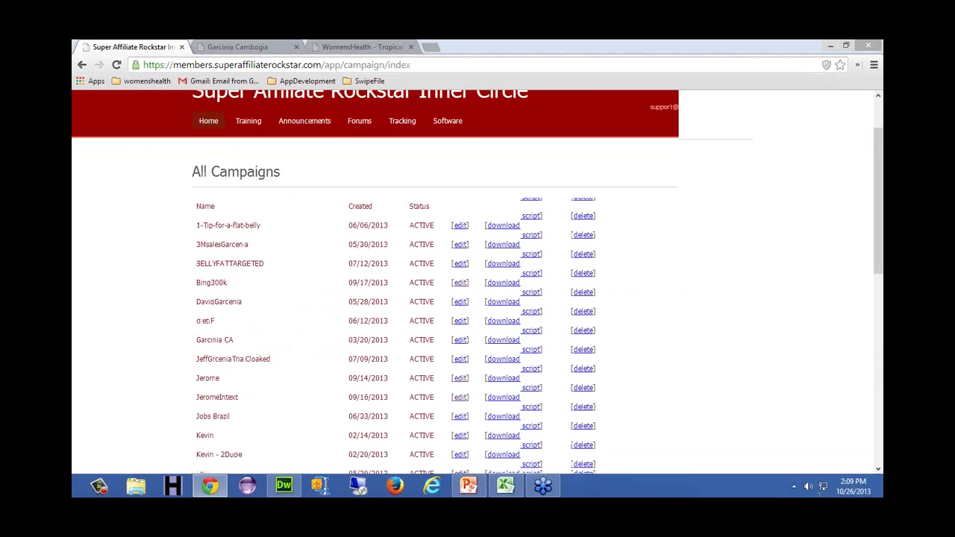
{"action": "scroll", "coordinate": [842, 301], "scroll_direction": "down", "scroll_amount": 8}
{"action": "left_click_drag", "start_coordinate": [841, 301], "coordinate": [545, 42]}
{"action": "left_click_drag", "start_coordinate": [523, 206], "coordinate": [270, 390]}
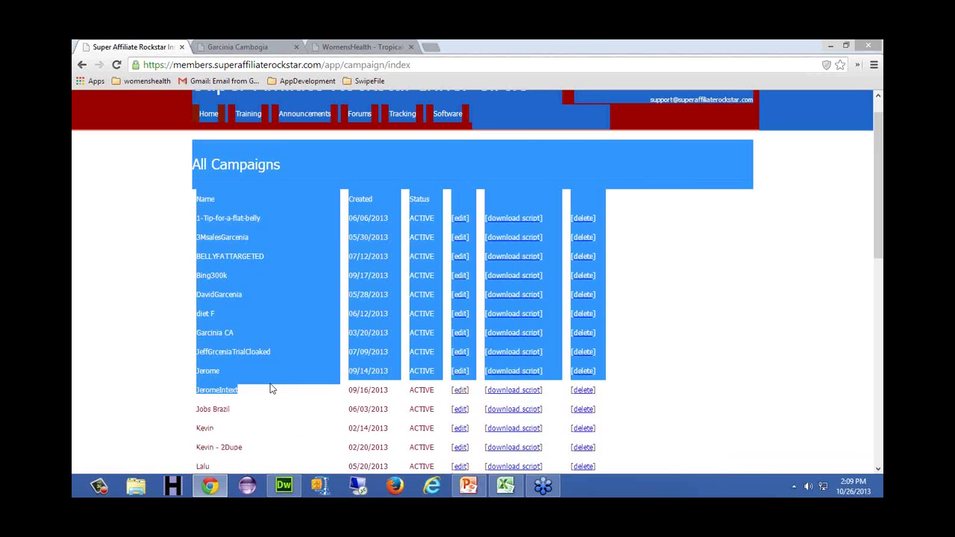
{"action": "left_click", "coordinate": [271, 390]}
{"action": "scroll", "coordinate": [149, 406], "scroll_direction": "down", "scroll_amount": 4}
{"action": "scroll", "coordinate": [150, 406], "scroll_direction": "down", "scroll_amount": 3}
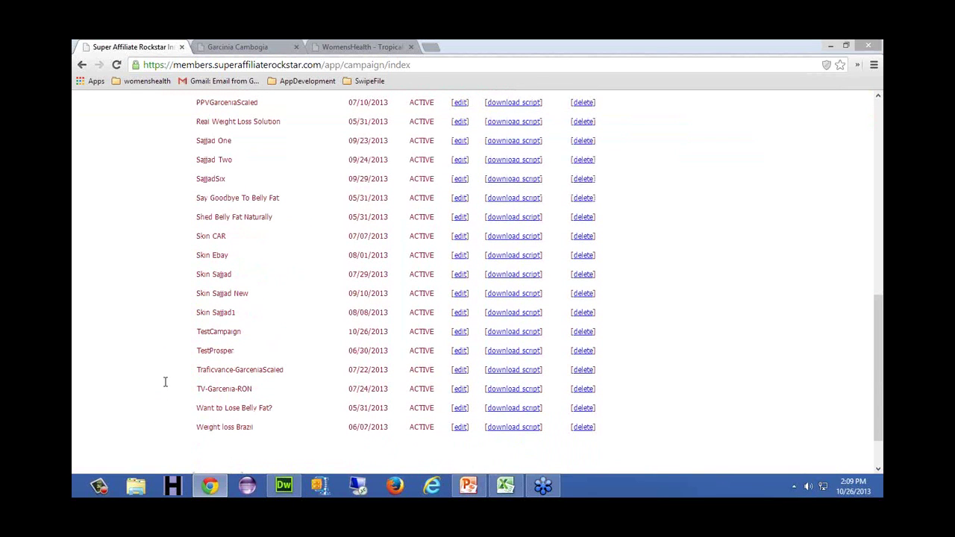
{"action": "left_click", "coordinate": [460, 331]}
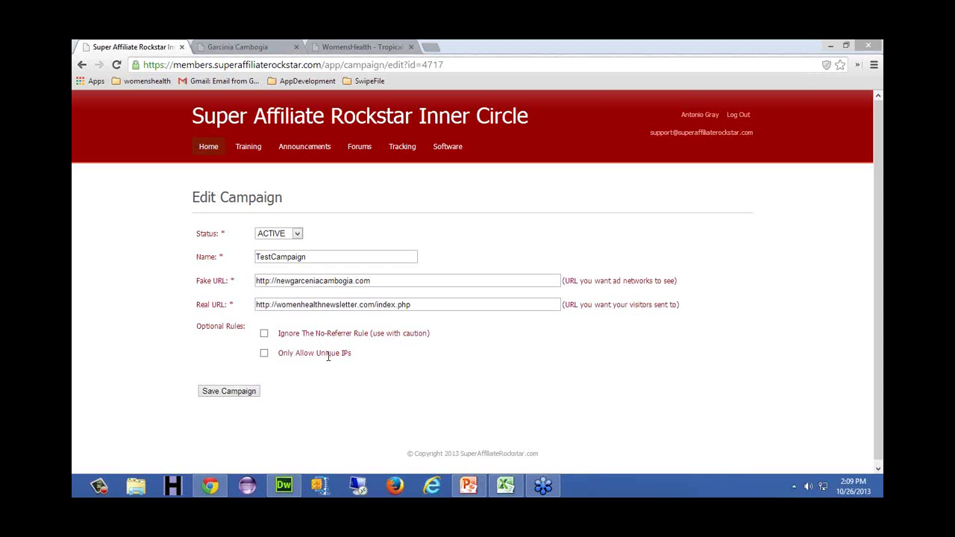
Step: Compare the Women's Health and Garcinia Cambogia sites with the Real and Fake URLs in the TestCampaign edit form
{"action": "left_click", "coordinate": [364, 47]}
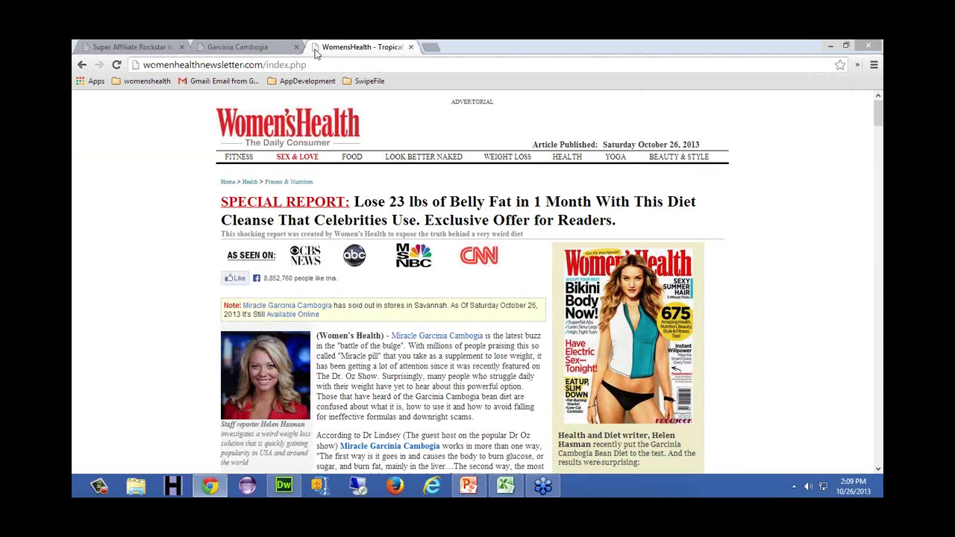
{"action": "left_click", "coordinate": [274, 51]}
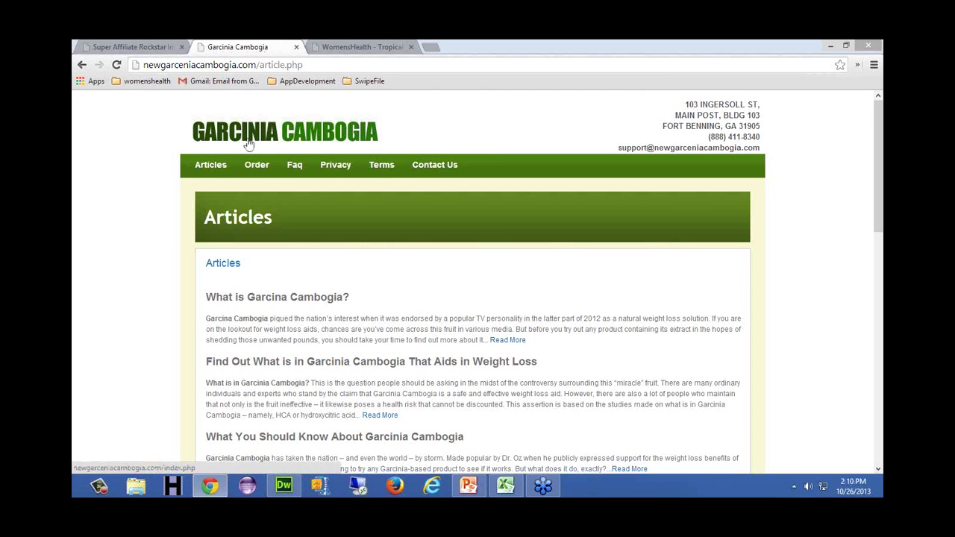
{"action": "left_click", "coordinate": [333, 49]}
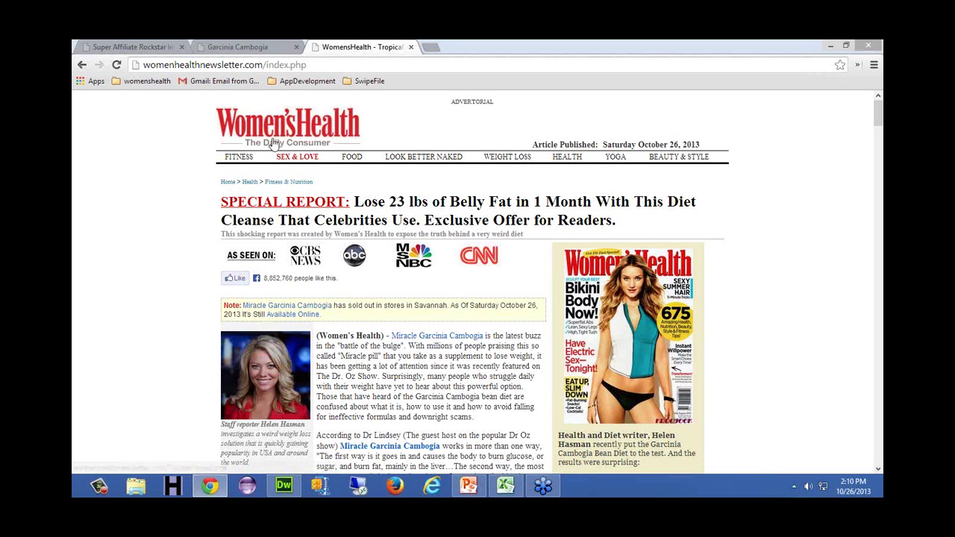
{"action": "left_click", "coordinate": [251, 47]}
{"action": "left_click", "coordinate": [355, 51]}
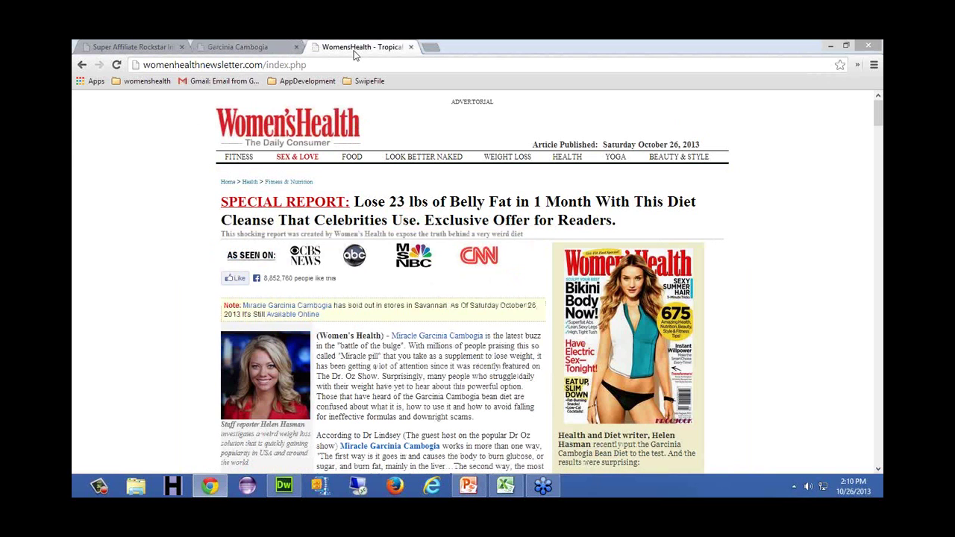
{"action": "left_click", "coordinate": [127, 47]}
{"action": "left_click", "coordinate": [340, 49]}
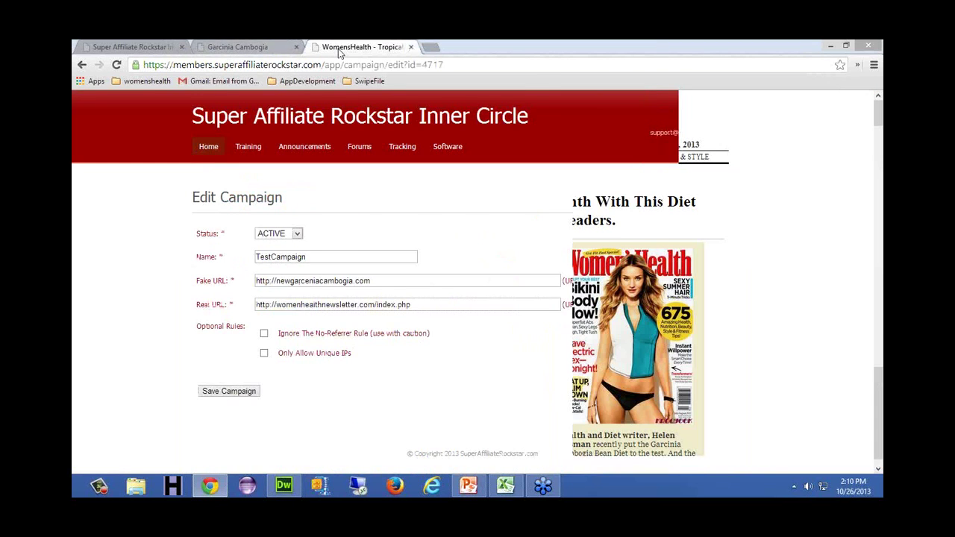
{"action": "left_click", "coordinate": [240, 51]}
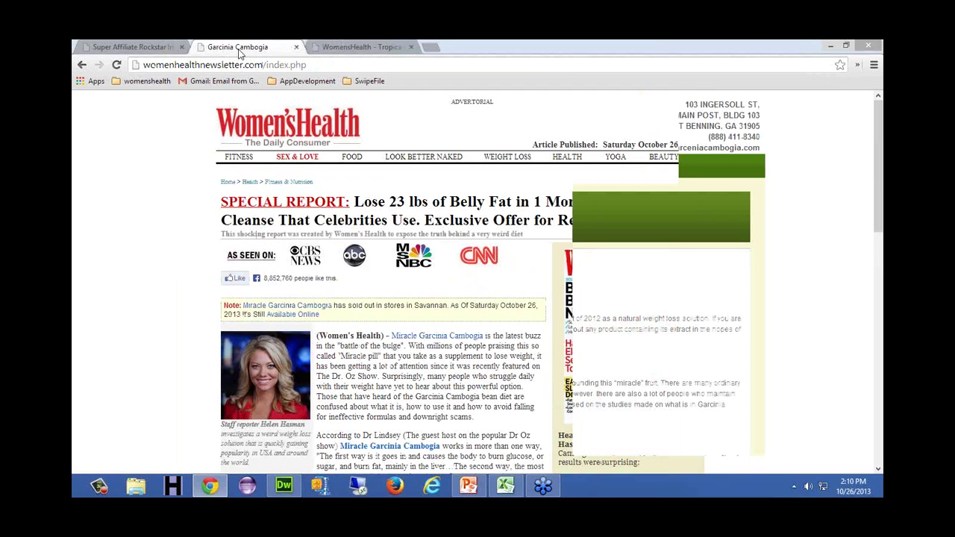
{"action": "left_click", "coordinate": [142, 49]}
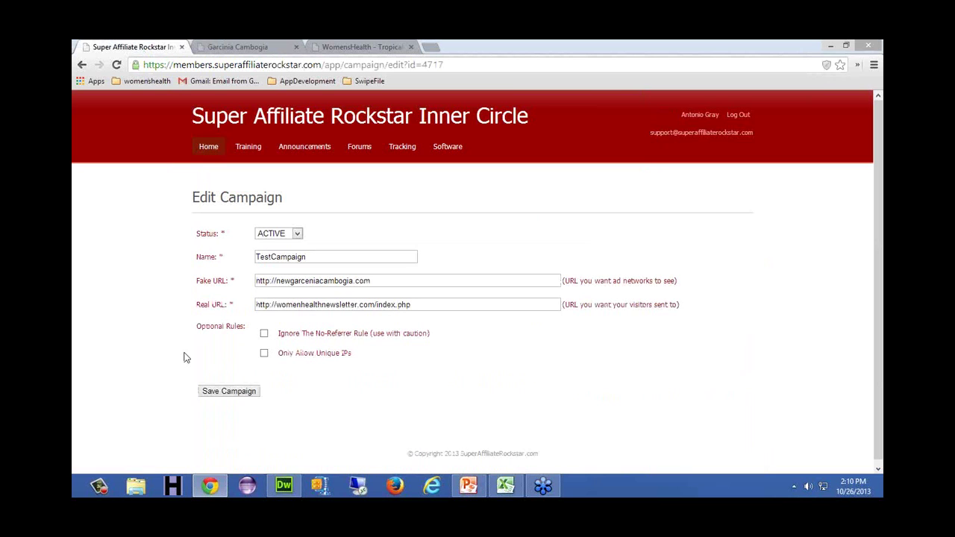
{"action": "left_click", "coordinate": [340, 50]}
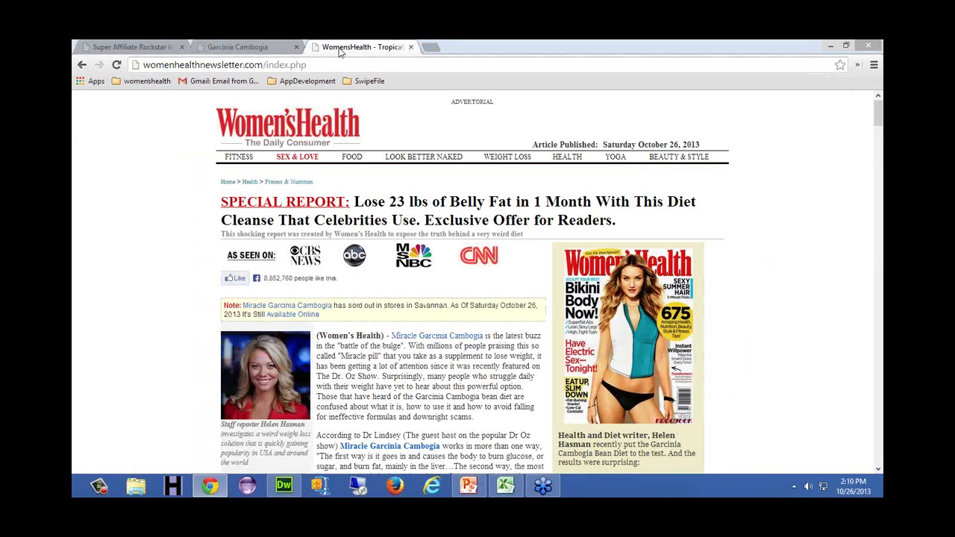
{"action": "left_click", "coordinate": [270, 49]}
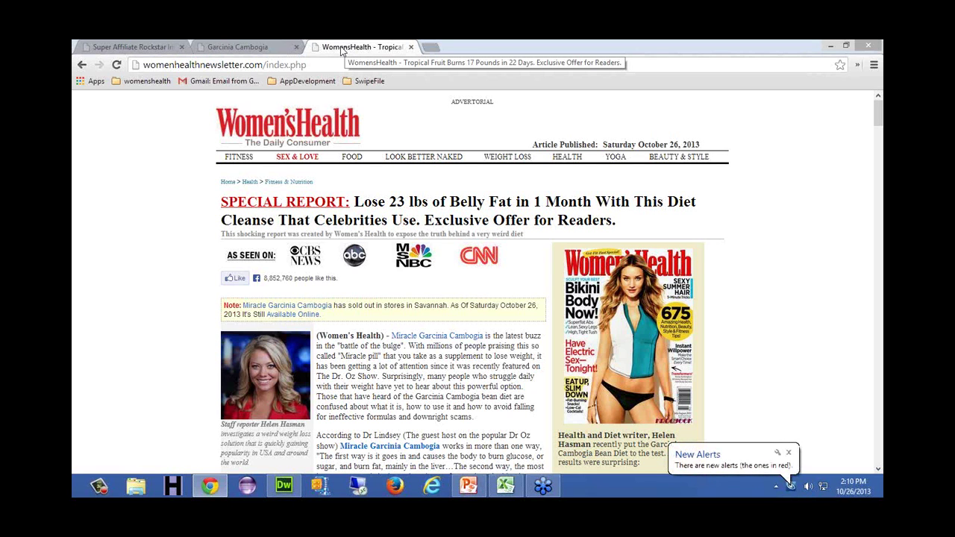
{"action": "left_click", "coordinate": [148, 49]}
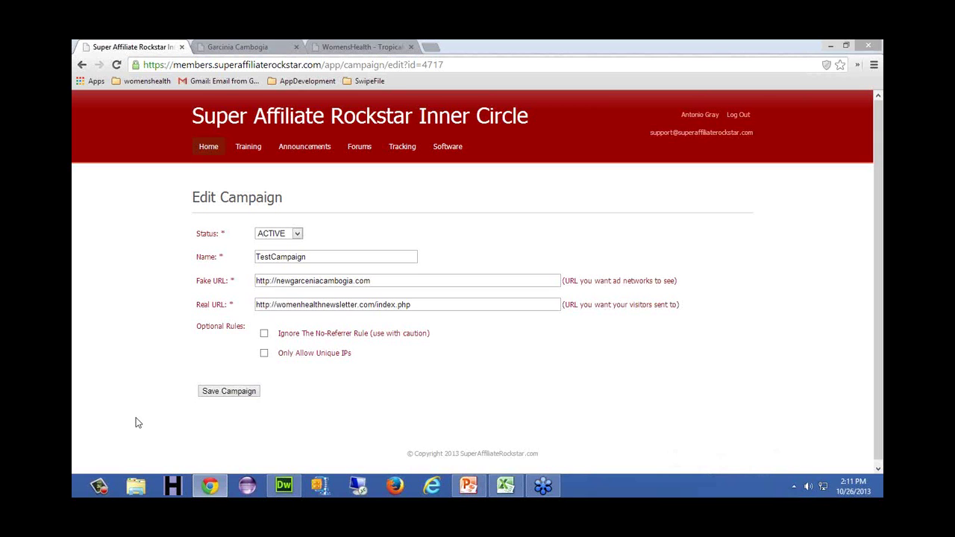
Step: Switch the Only Allow Unique IPs rule on and back off, and view the fake and real sites again
{"action": "left_click", "coordinate": [264, 355]}
{"action": "left_click", "coordinate": [265, 354]}
{"action": "left_click", "coordinate": [251, 48]}
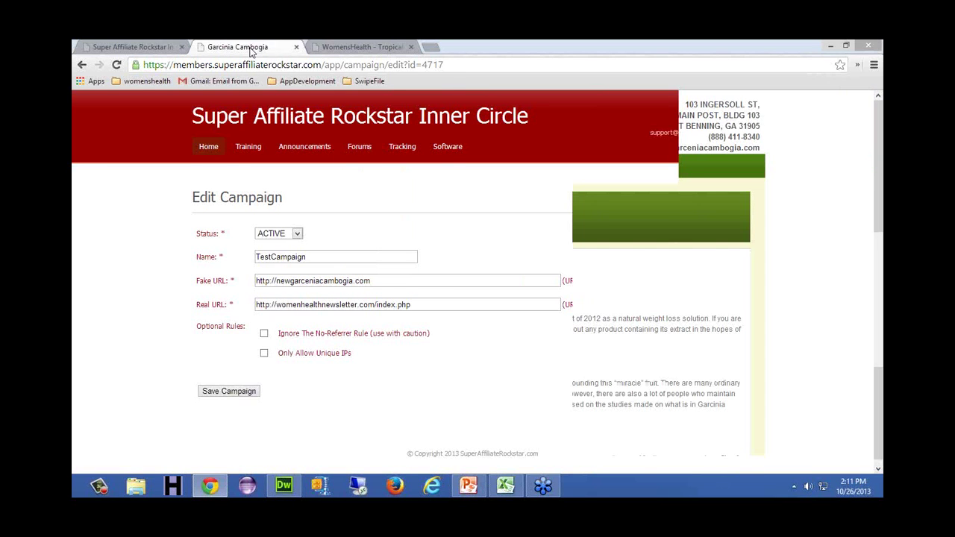
{"action": "left_click", "coordinate": [323, 49]}
{"action": "left_click", "coordinate": [292, 52]}
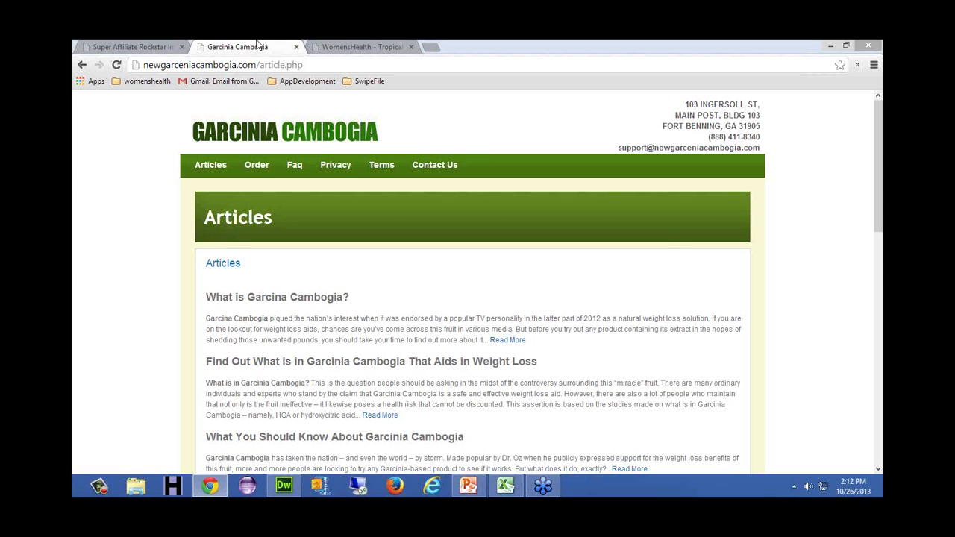
{"action": "left_click", "coordinate": [153, 40]}
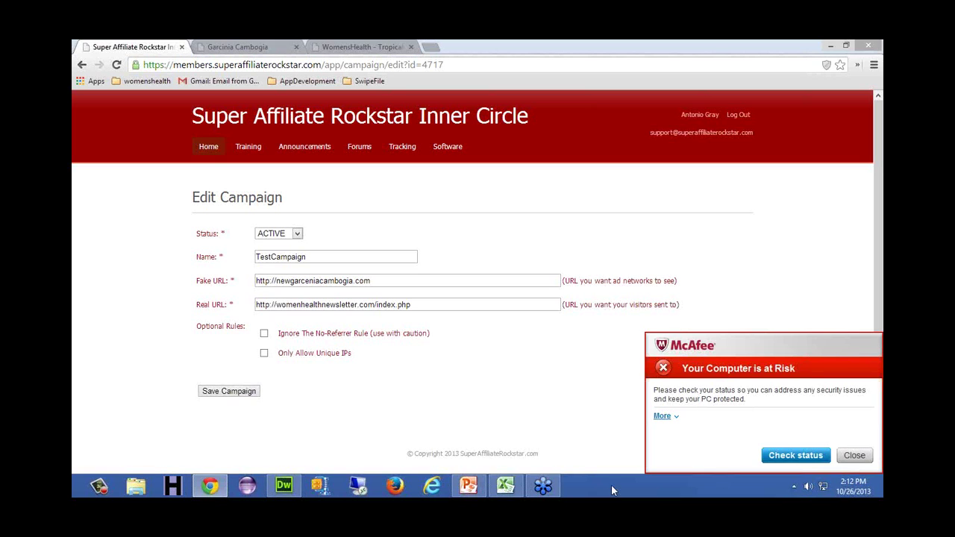
Step: Dismiss the McAfee security alert, add an empty browser tab, and bring up the Garcinia Cambogia site
{"action": "left_click", "coordinate": [858, 458]}
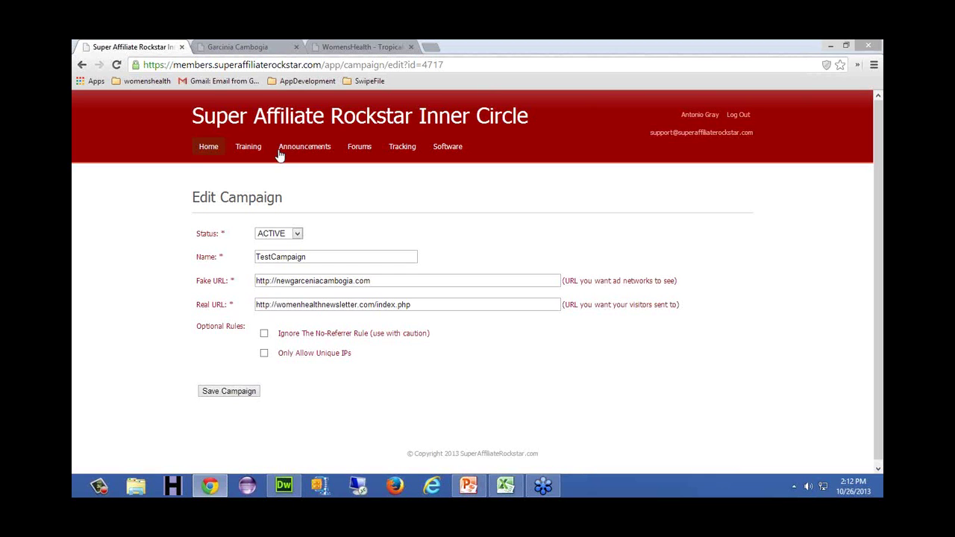
{"action": "left_click", "coordinate": [430, 47]}
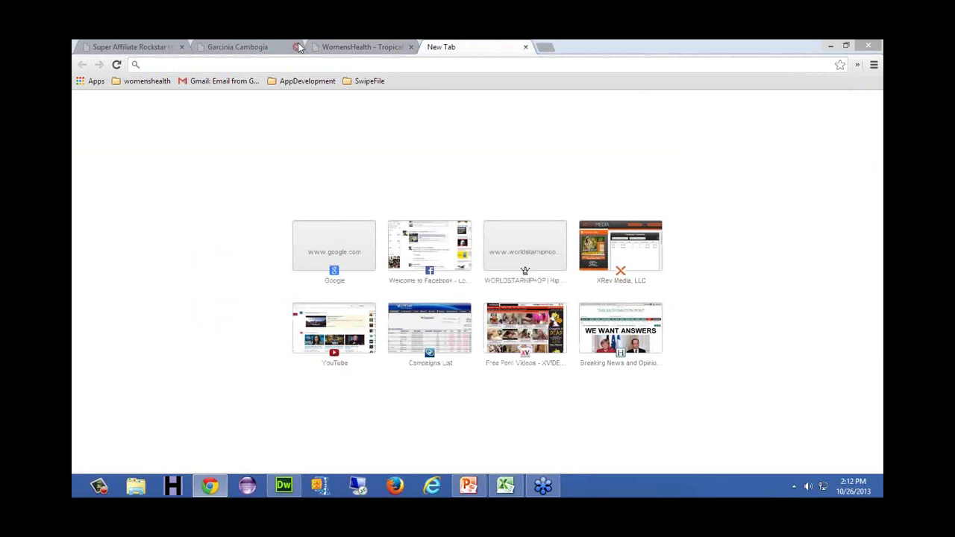
{"action": "left_click", "coordinate": [252, 48]}
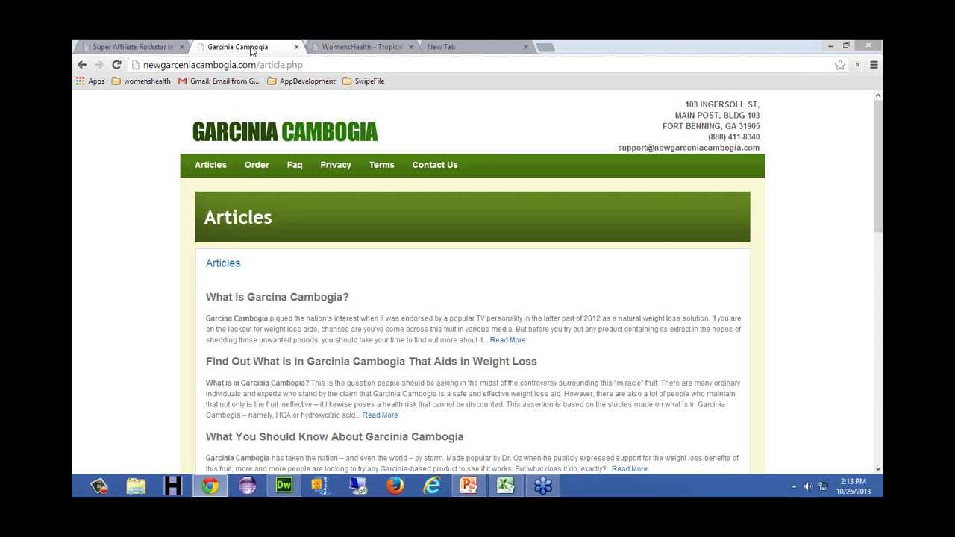
Step: Return to the Edit Campaign form and save TestCampaign
{"action": "left_click", "coordinate": [160, 48]}
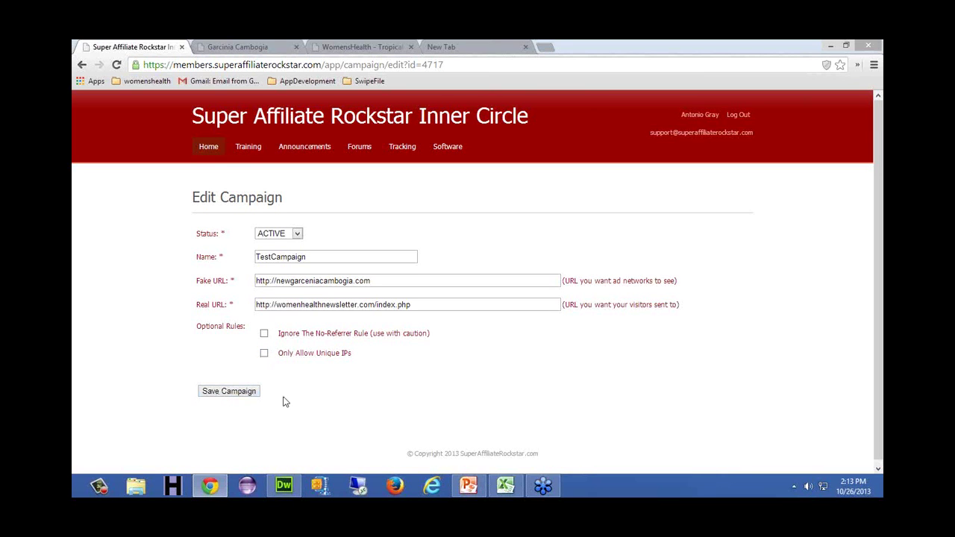
{"action": "left_click", "coordinate": [236, 393]}
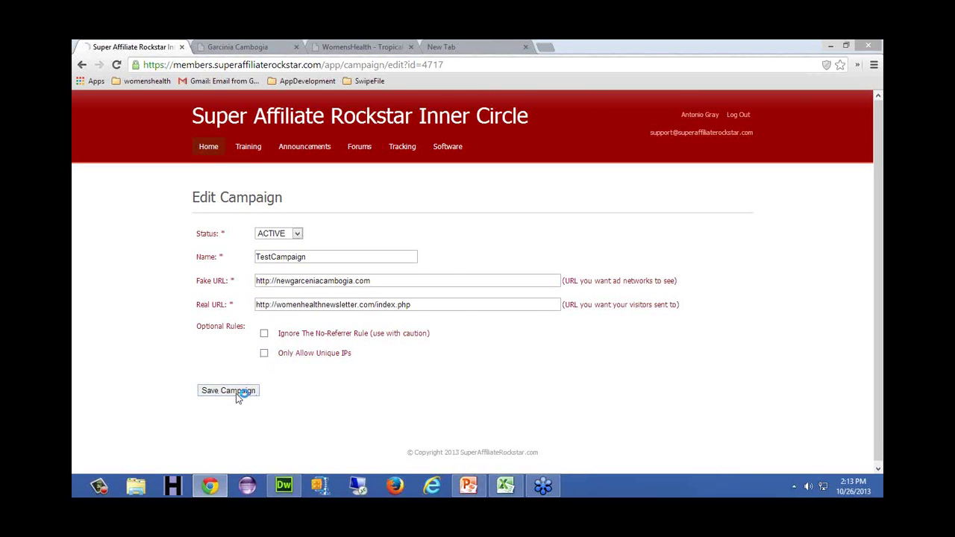
{"action": "scroll", "coordinate": [809, 460], "scroll_direction": "down", "scroll_amount": 2}
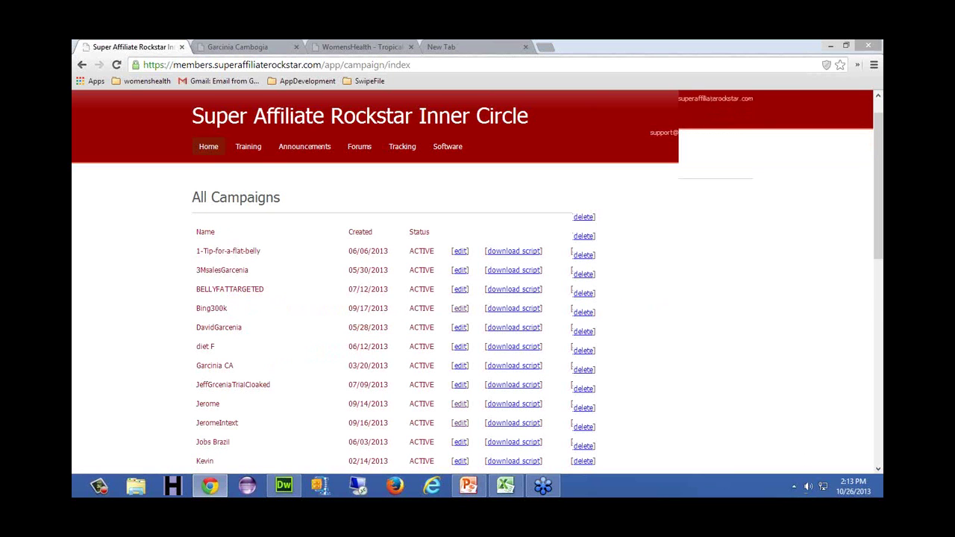
Step: Start downloading the TestCampaign script from the campaign list and dismiss the Dropbox storage notice
{"action": "scroll", "coordinate": [477, 283], "scroll_direction": "down", "scroll_amount": 5}
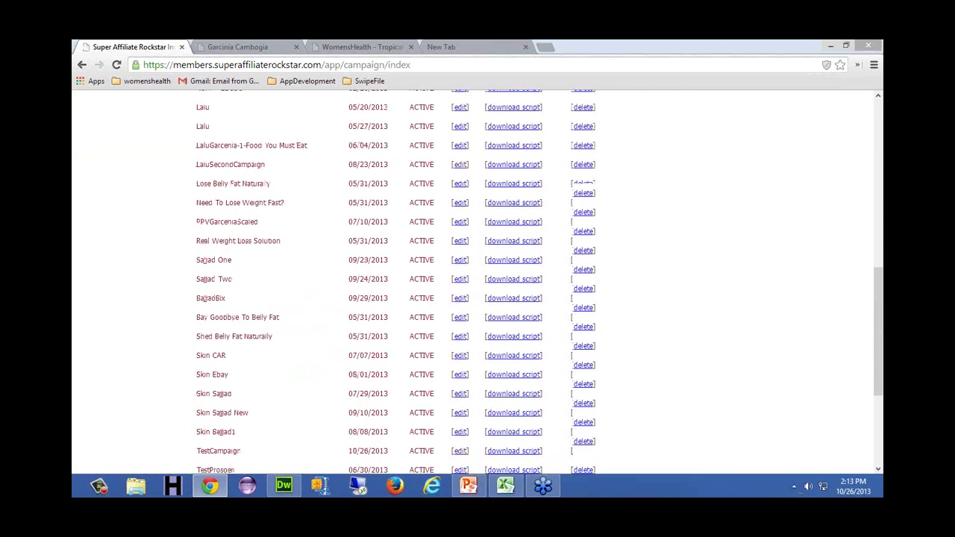
{"action": "scroll", "coordinate": [241, 369], "scroll_direction": "down", "scroll_amount": 3}
{"action": "left_click", "coordinate": [502, 275]}
{"action": "mouse_move", "coordinate": [502, 120]}
{"action": "left_mouse_down"}
{"action": "mouse_move", "coordinate": [452, 123]}
{"action": "mouse_move", "coordinate": [447, 109]}
{"action": "mouse_move", "coordinate": [467, 113]}
{"action": "left_mouse_up"}
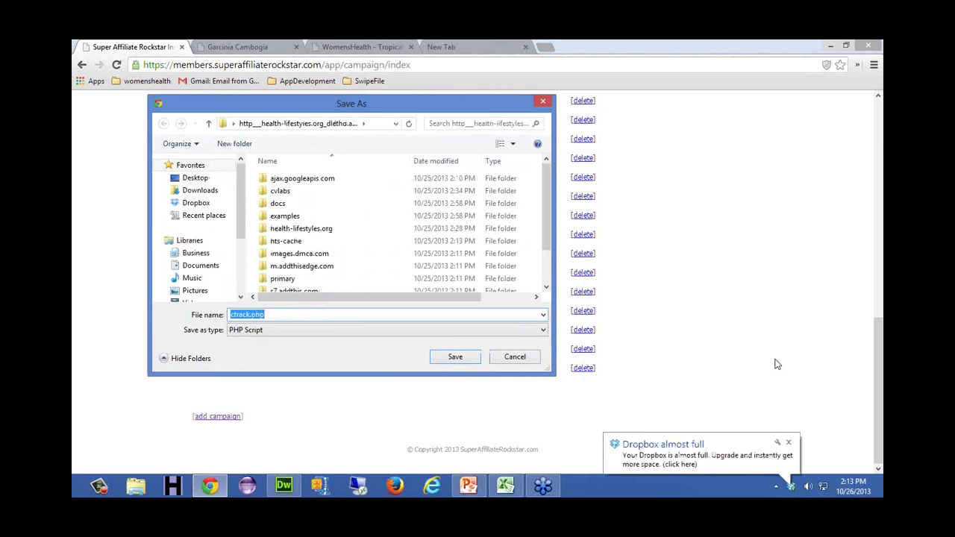
{"action": "left_click", "coordinate": [790, 443]}
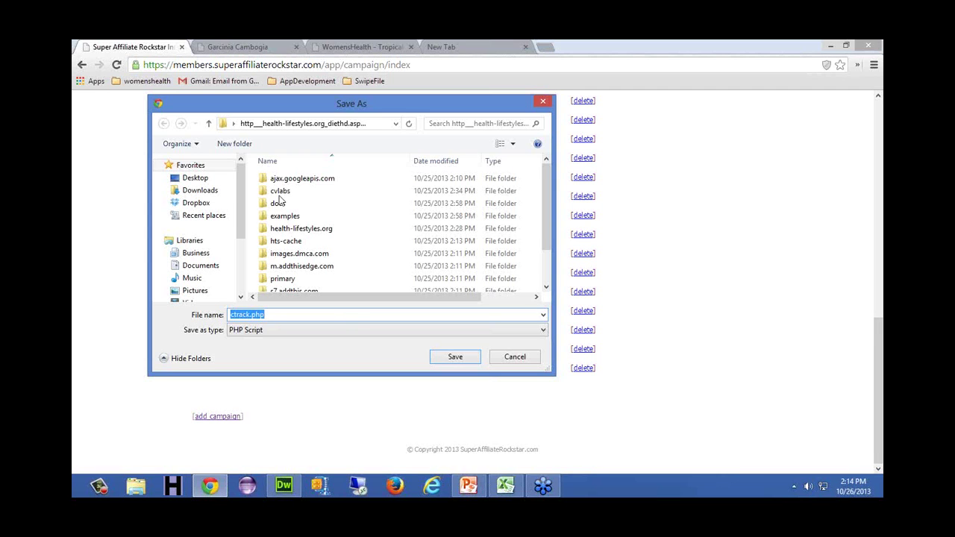
Step: Name the script file clokedfile.php and choose the 3Msales folder inside Downloads as its destination
{"action": "left_click_drag", "start_coordinate": [389, 106], "coordinate": [402, 120]}
{"action": "type", "text": "clok"}
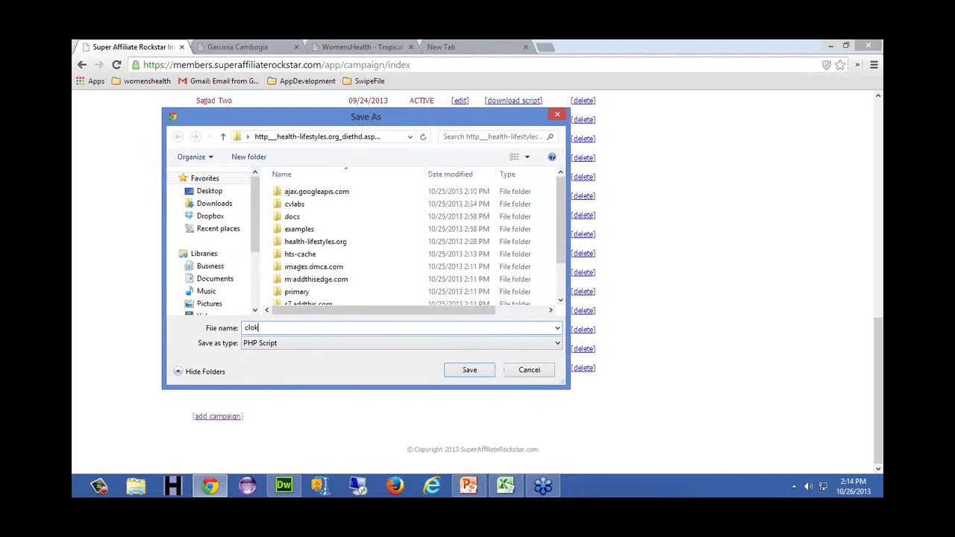
{"action": "type", "text": "edfile.php"}
{"action": "left_click", "coordinate": [205, 191]}
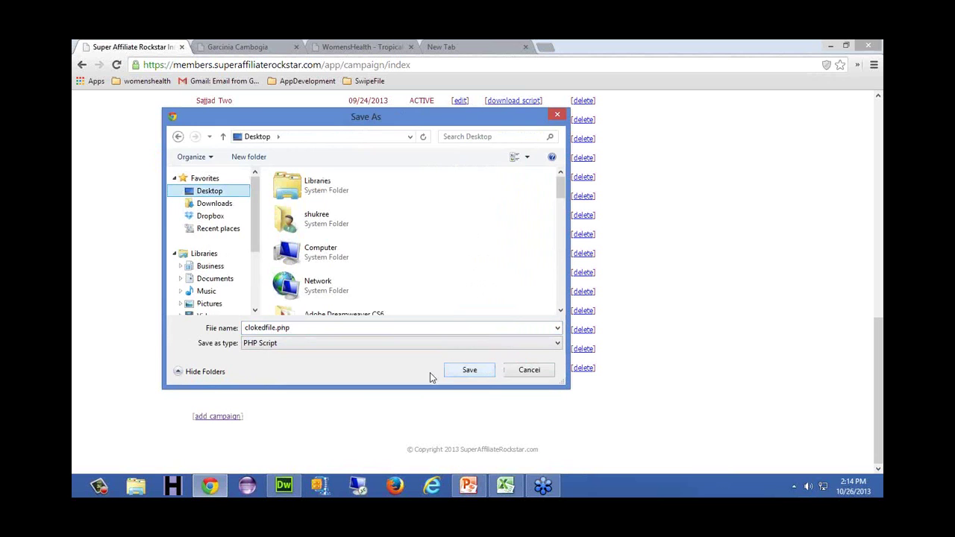
{"action": "left_click", "coordinate": [214, 205]}
{"action": "double_click", "coordinate": [297, 192]}
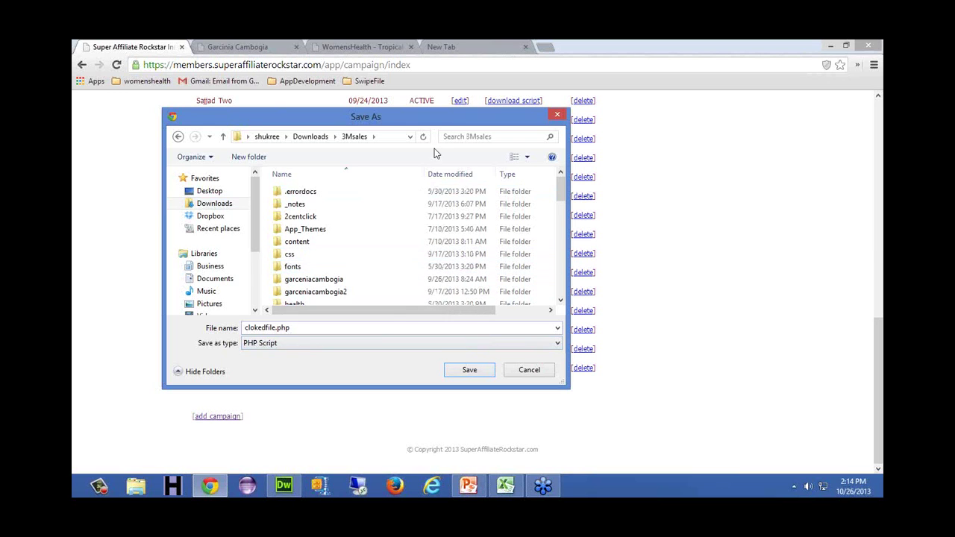
{"action": "left_click_drag", "start_coordinate": [455, 119], "coordinate": [466, 114]}
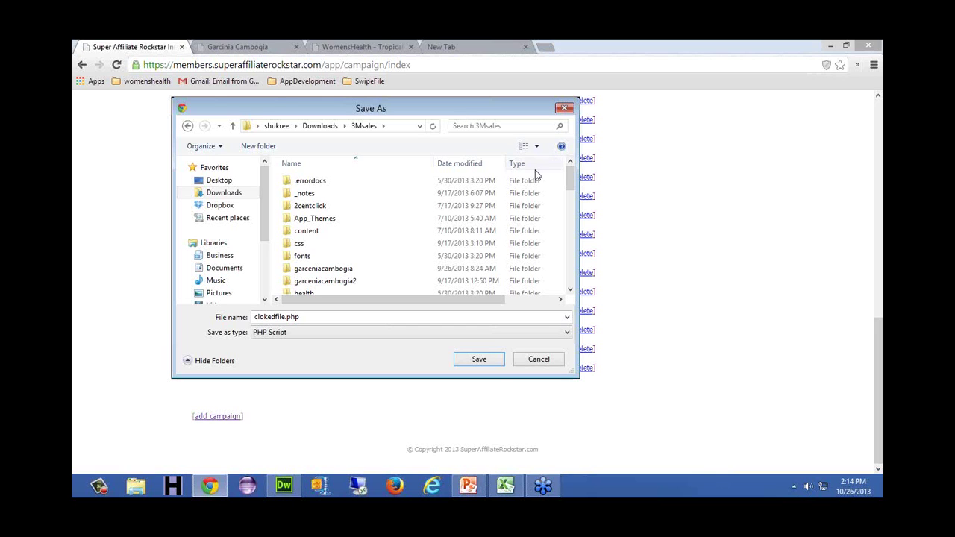
Step: Check the existing PHP files in 3Msales, change the file name to clokedfileexample.php, and save the script
{"action": "scroll", "coordinate": [561, 180], "scroll_direction": "down", "scroll_amount": 8}
{"action": "scroll", "coordinate": [565, 256], "scroll_direction": "up", "scroll_amount": 2}
{"action": "scroll", "coordinate": [565, 252], "scroll_direction": "up", "scroll_amount": 3}
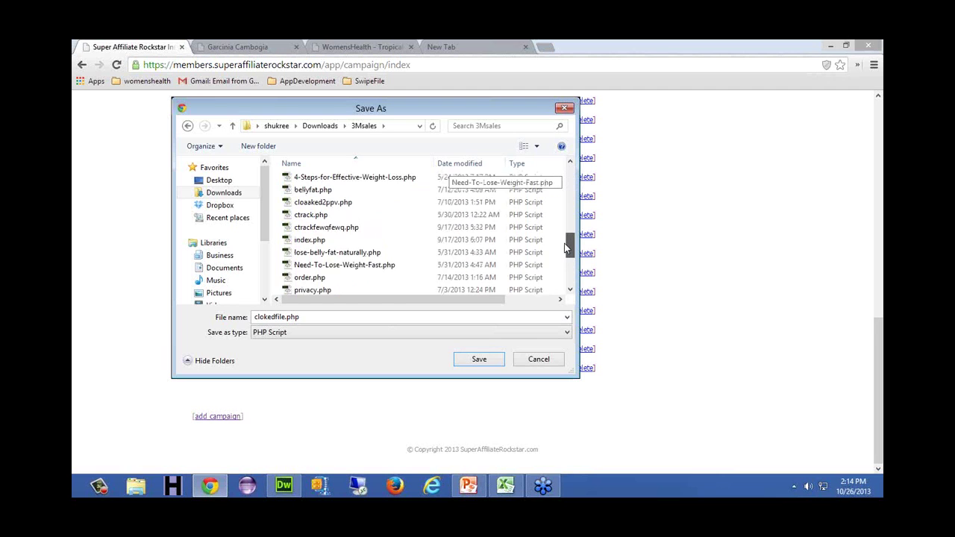
{"action": "left_click_drag", "start_coordinate": [565, 240], "coordinate": [565, 273]}
{"action": "left_click", "coordinate": [284, 317]}
{"action": "left_click", "coordinate": [288, 317]}
{"action": "type", "text": "example"}
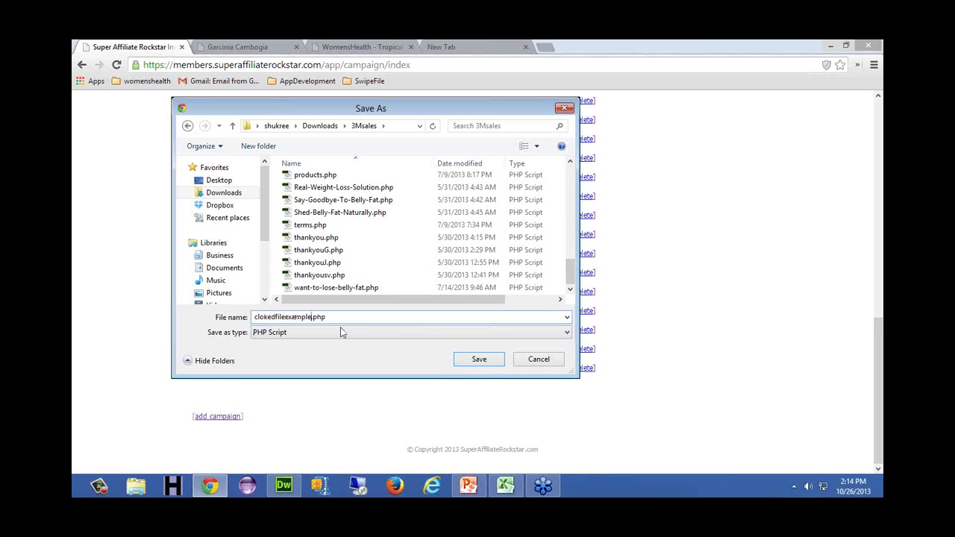
{"action": "left_click", "coordinate": [481, 359]}
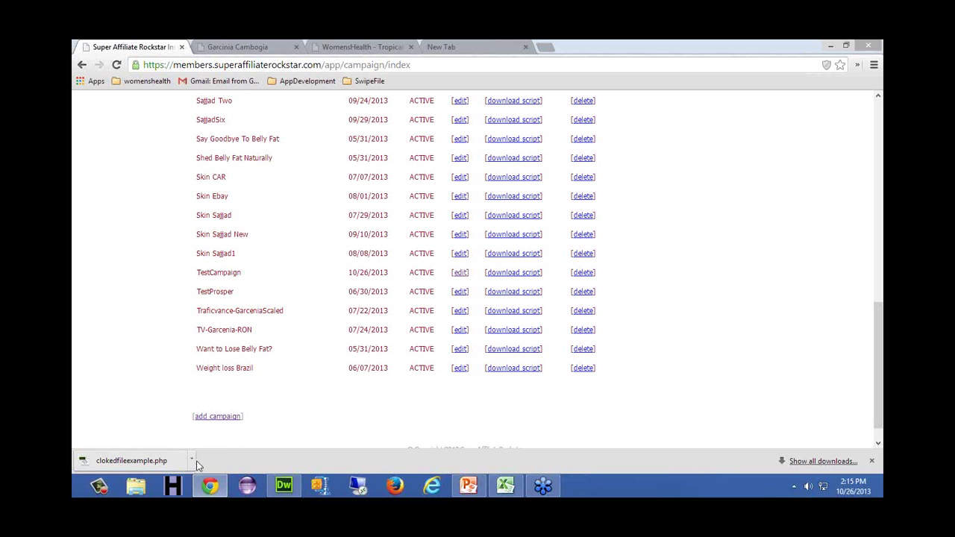
Step: Switch to Dreamweaver and show the 3Msalesllc site in place of VPS
{"action": "left_click", "coordinate": [284, 486]}
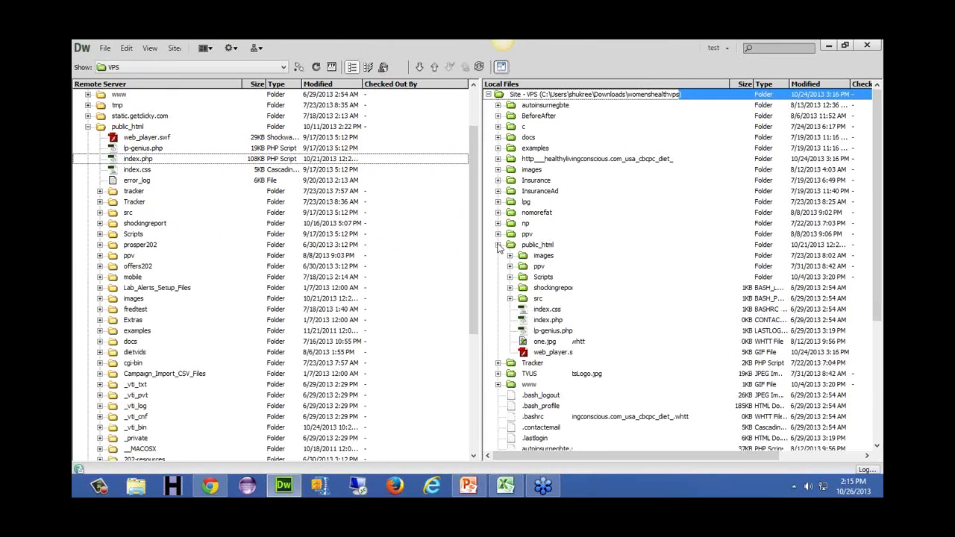
{"action": "left_click", "coordinate": [258, 67]}
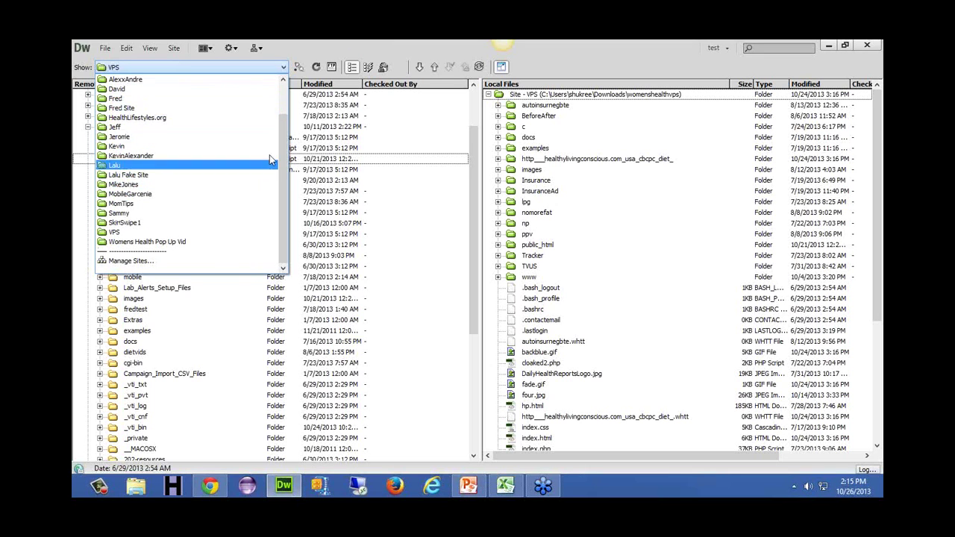
{"action": "left_click", "coordinate": [284, 88]}
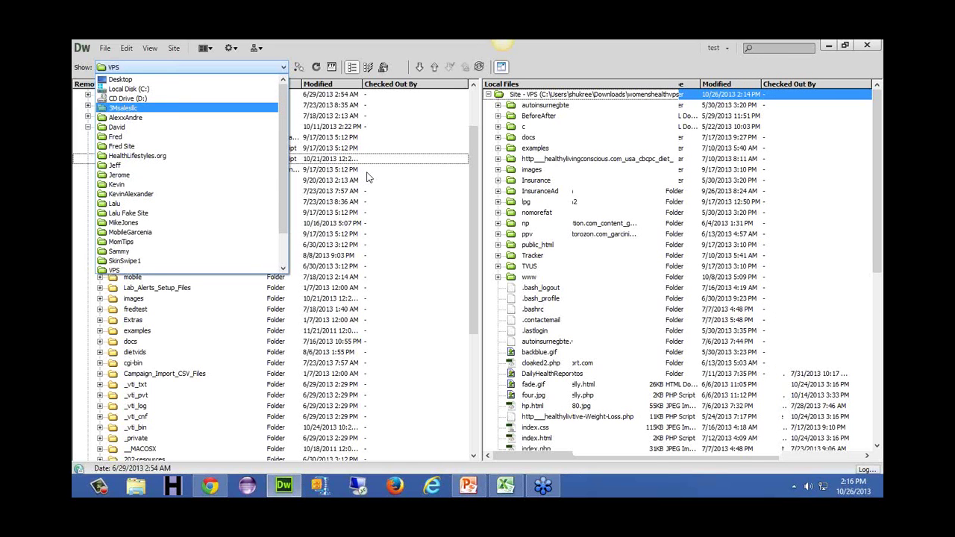
{"action": "key", "text": "Return"}
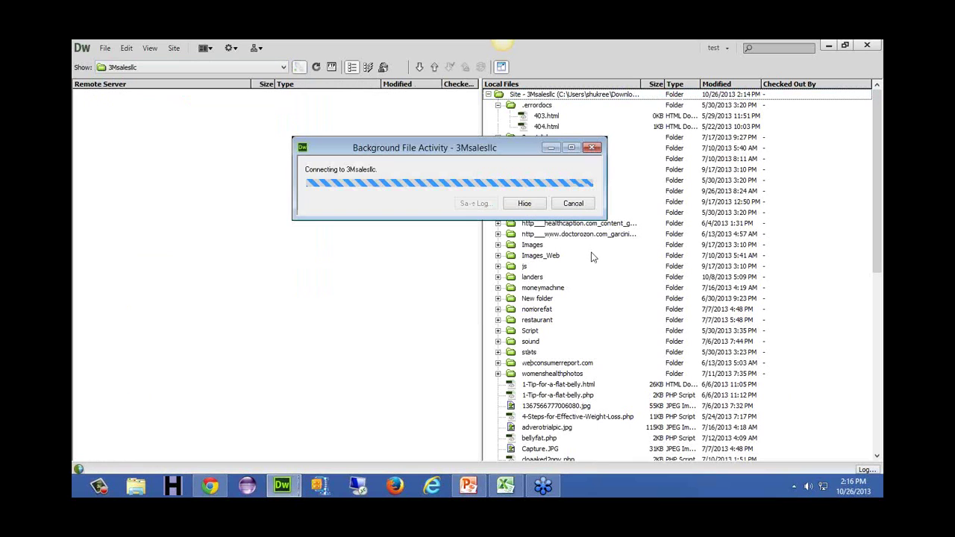
Step: Upload clokedfileexample.php from the local files to the root folder of the remote server
{"action": "left_click", "coordinate": [878, 394]}
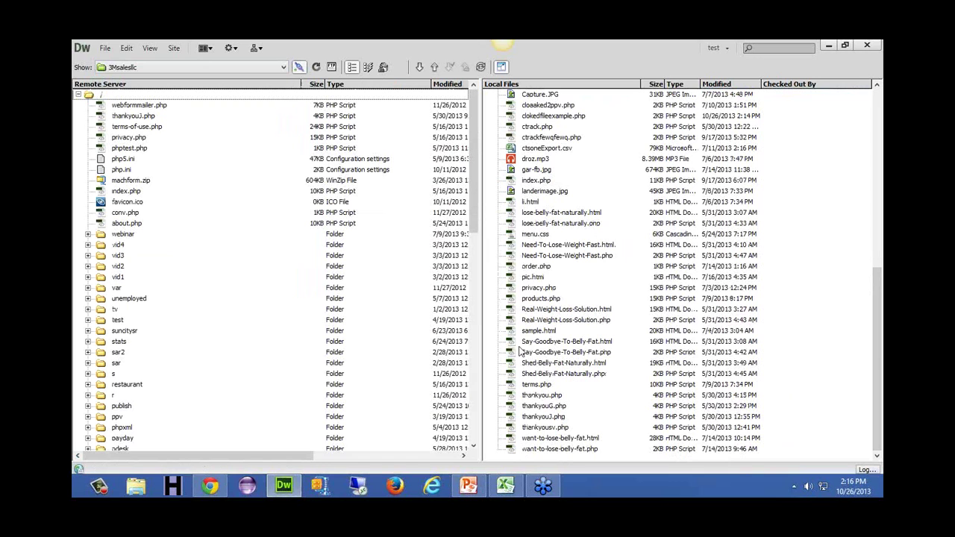
{"action": "left_click", "coordinate": [582, 116]}
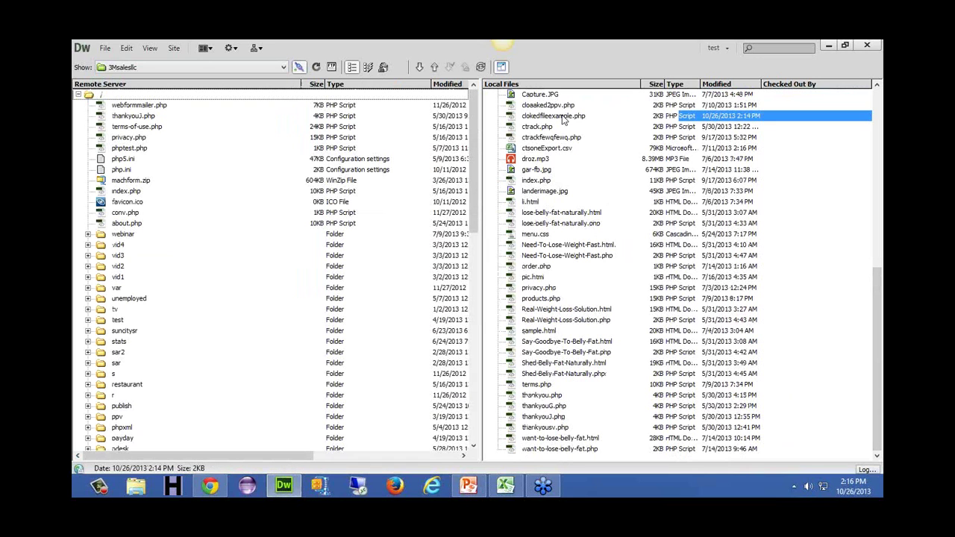
{"action": "left_click_drag", "start_coordinate": [471, 130], "coordinate": [470, 93]}
{"action": "left_click_drag", "start_coordinate": [560, 118], "coordinate": [100, 95]}
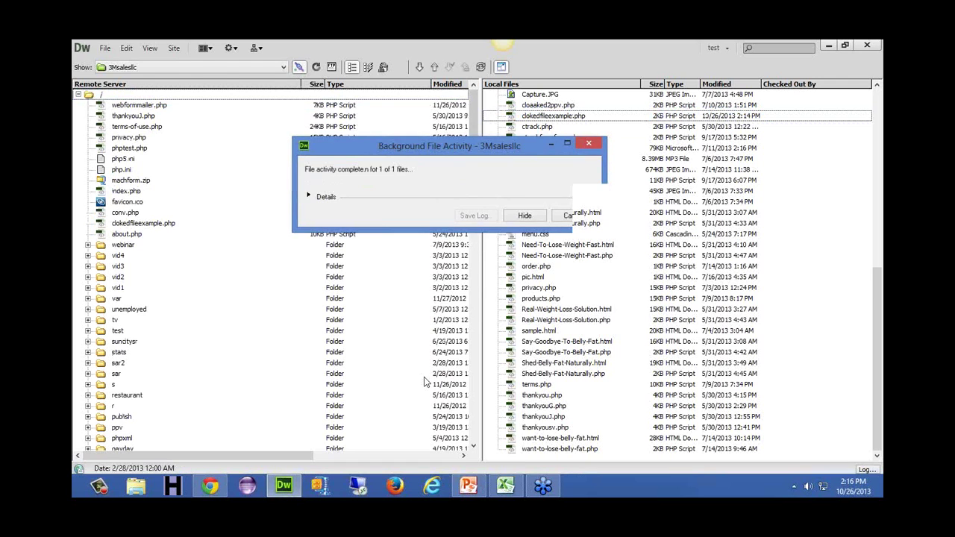
Step: Switch to Chrome and try to load mom-tips-for-you.com/cloakedfileexample.php in the empty tab
{"action": "left_click", "coordinate": [211, 485]}
{"action": "left_click", "coordinate": [441, 47]}
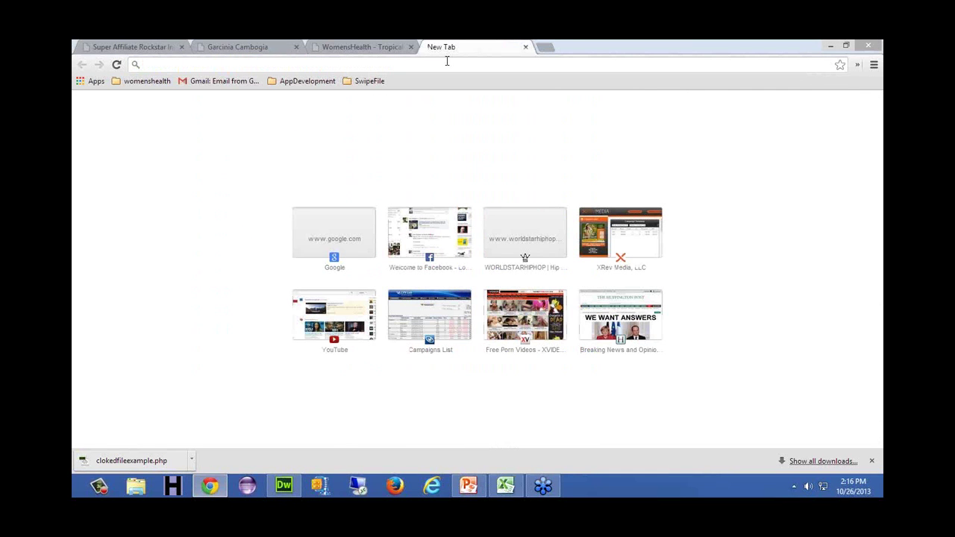
{"action": "type", "text": "mom"}
{"action": "key", "text": "End"}
{"action": "left_click_drag", "start_coordinate": [311, 65], "coordinate": [243, 67]}
{"action": "key", "text": "BackSpace"}
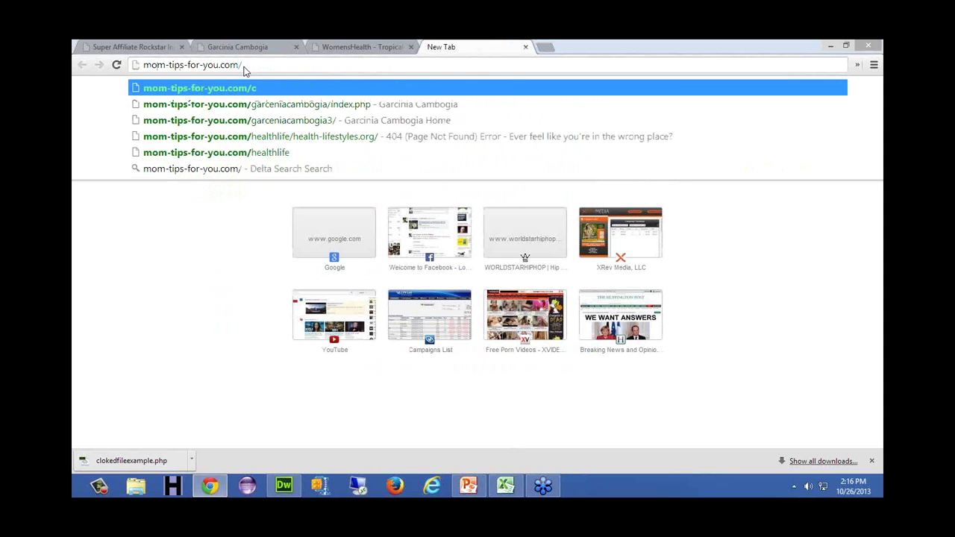
{"action": "type", "text": "cloakedfil"}
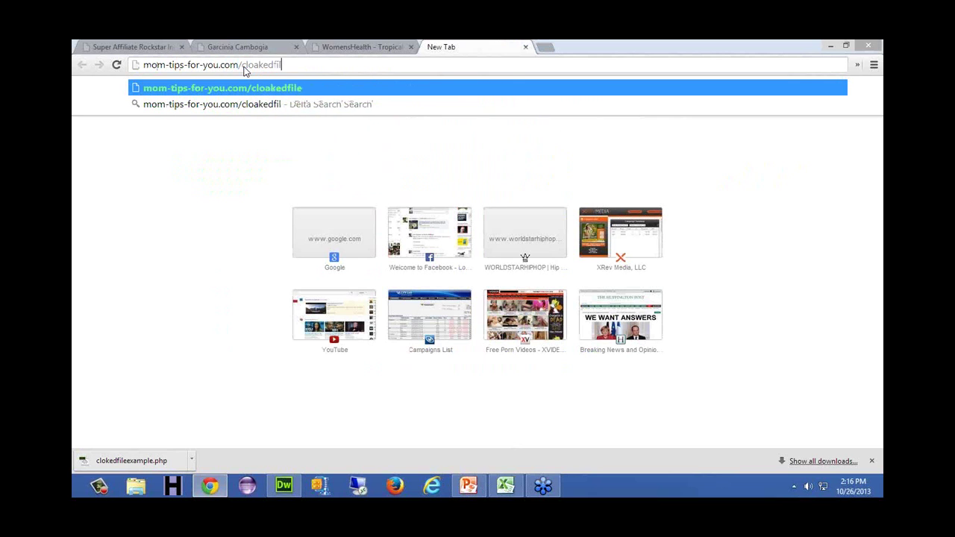
{"action": "type", "text": "eexample.php"}
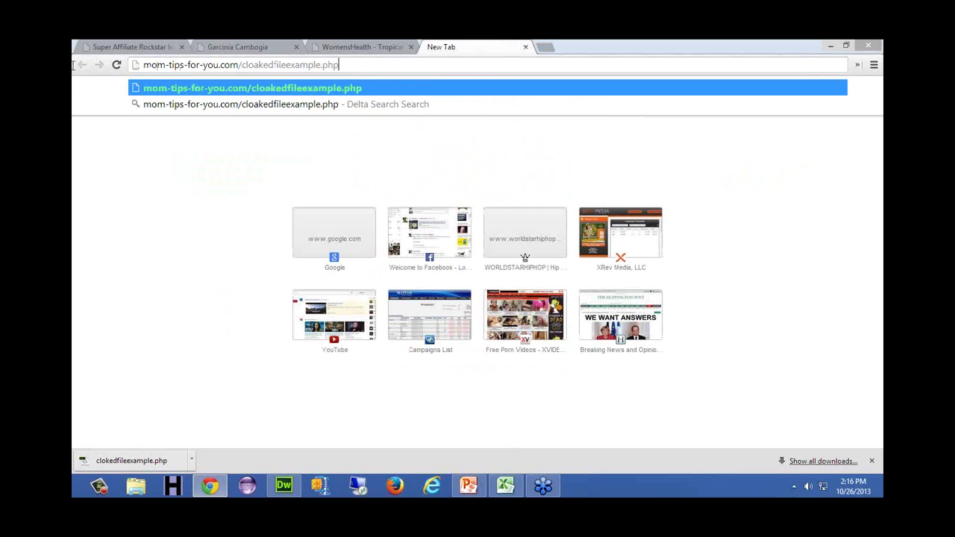
{"action": "key", "text": "Return"}
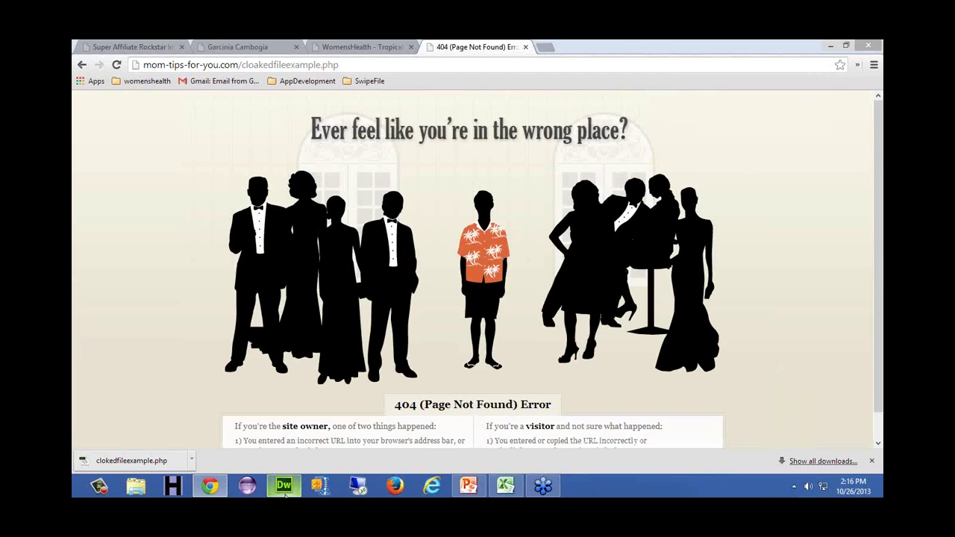
Step: Return to Dreamweaver and check the spelling of the uploaded script's file name on the remote server
{"action": "left_click", "coordinate": [283, 485]}
{"action": "scroll", "coordinate": [477, 159], "scroll_direction": "down", "scroll_amount": 15}
{"action": "scroll", "coordinate": [477, 159], "scroll_direction": "up", "scroll_amount": 15}
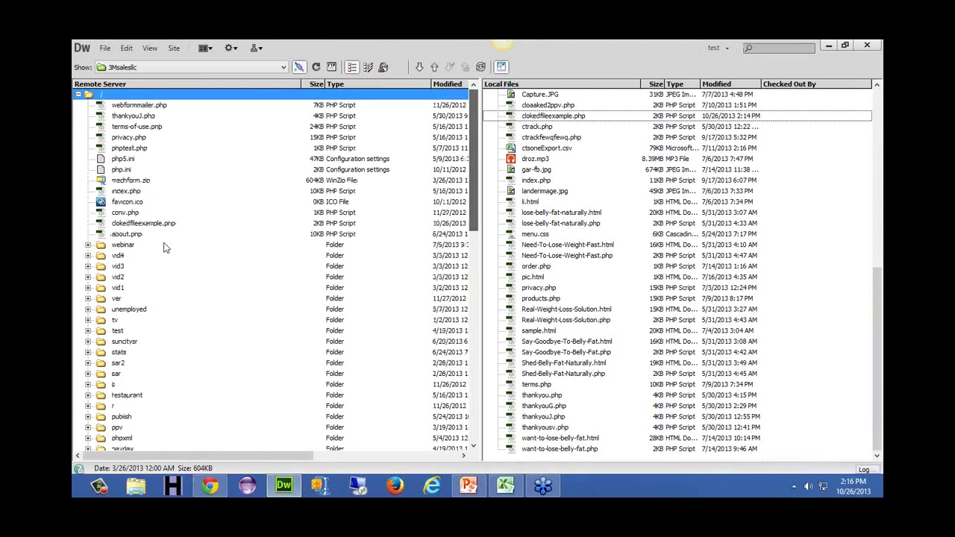
{"action": "left_click", "coordinate": [149, 224]}
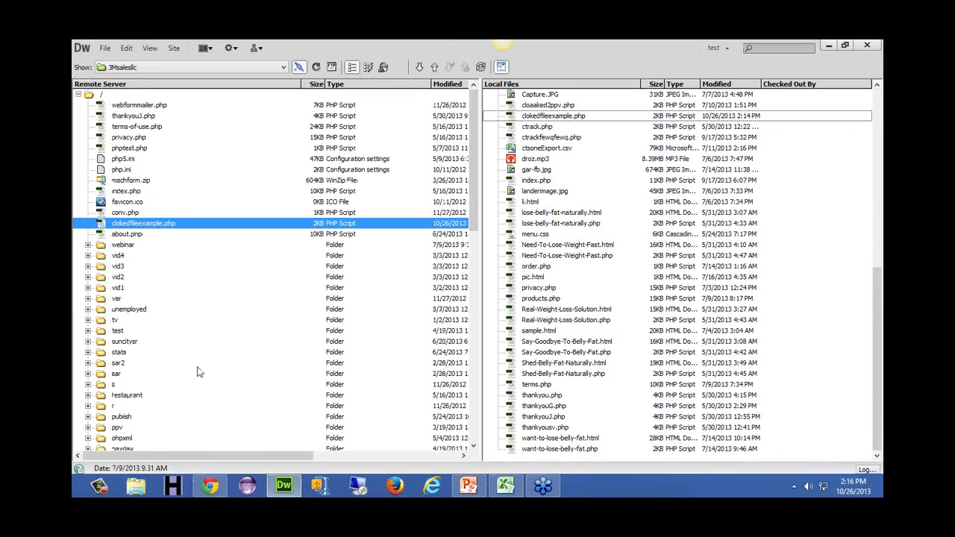
Step: Back in Chrome, correct the address to mom-tips-for-you.com/clokedfileexample.php, copy it, and load the page
{"action": "mouse_move", "coordinate": [212, 489]}
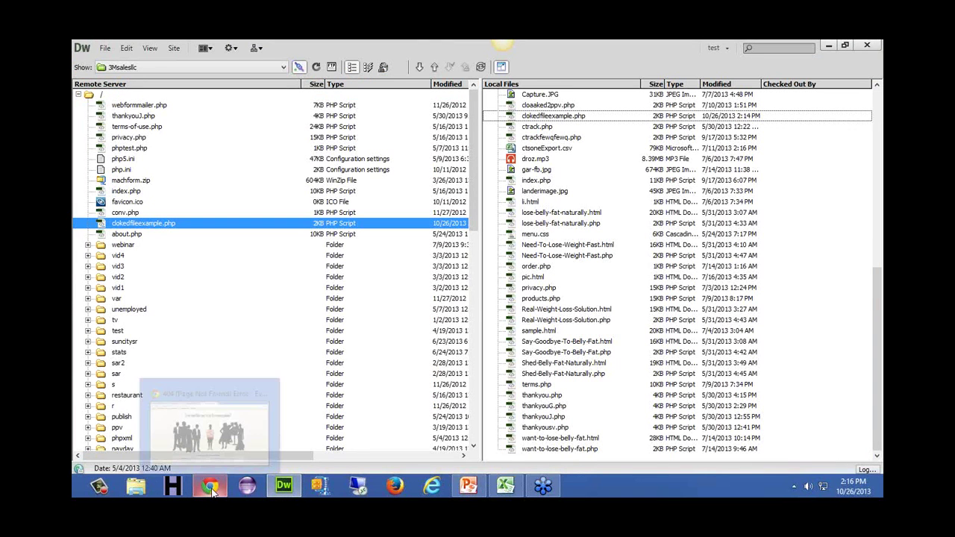
{"action": "left_click", "coordinate": [212, 488]}
{"action": "left_click", "coordinate": [258, 67]}
{"action": "left_click", "coordinate": [258, 67]}
{"action": "key", "text": "BackSpace"}
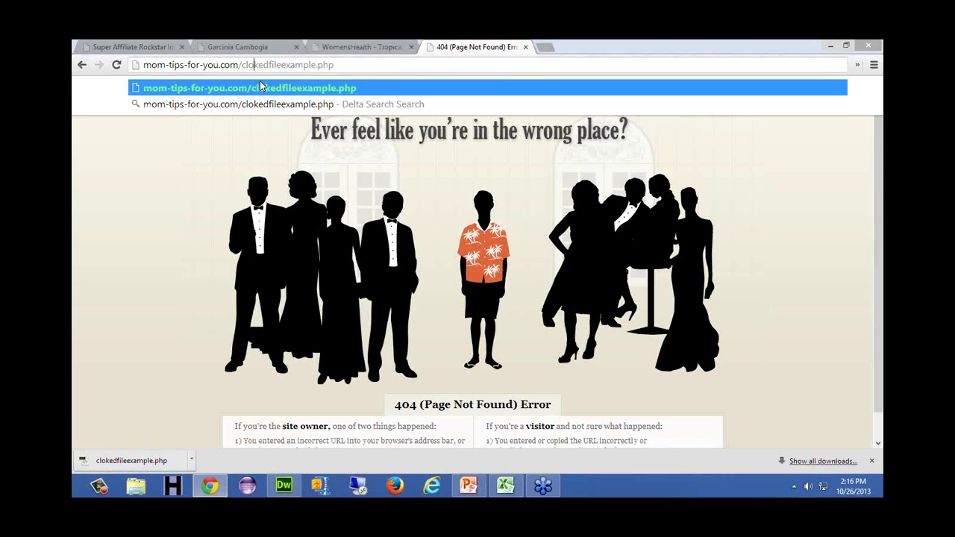
{"action": "left_click_drag", "start_coordinate": [356, 64], "coordinate": [77, 67]}
{"action": "key", "text": "ctrl+c"}
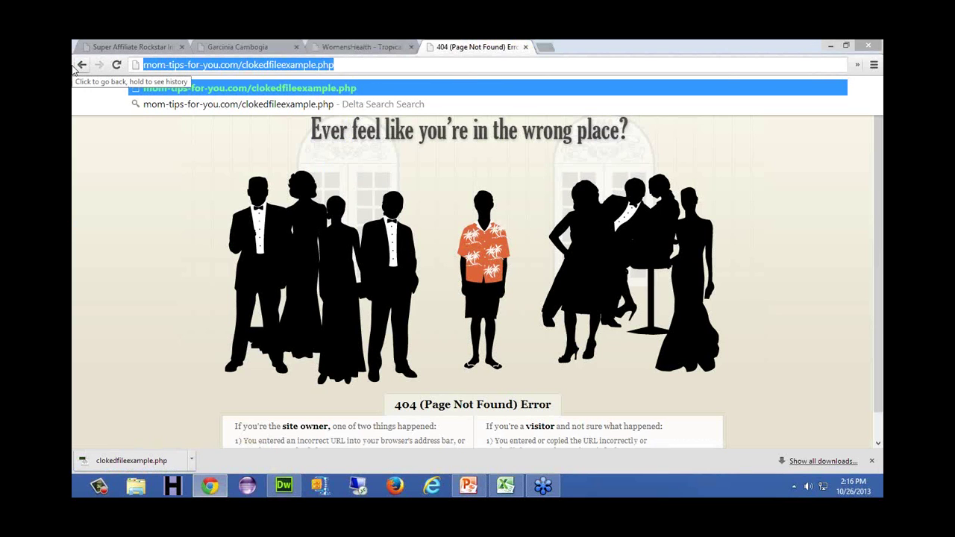
{"action": "key", "text": "Return"}
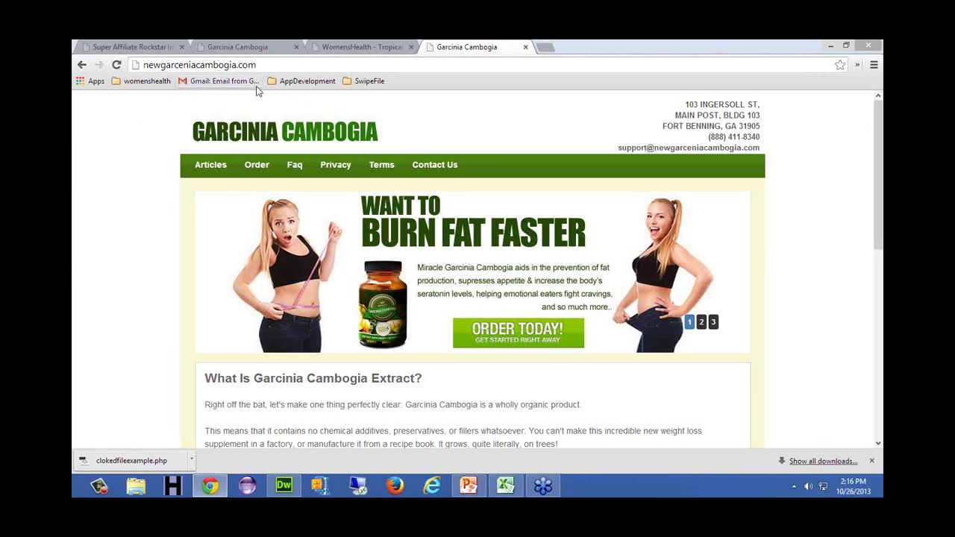
Step: Paste the copied clokedfileexample.php address over the current one, copy it again, and reload it to retest the redirect
{"action": "left_click_drag", "start_coordinate": [281, 66], "coordinate": [178, 66]}
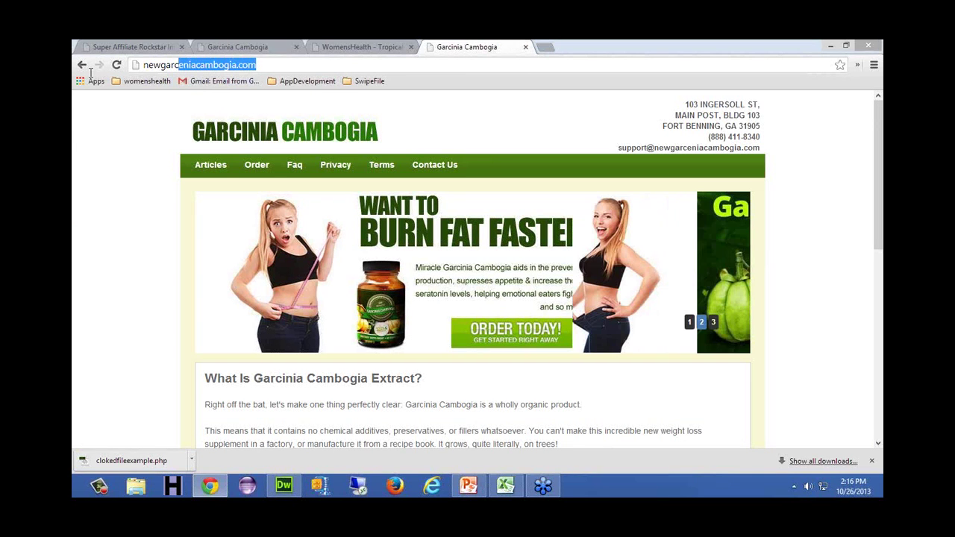
{"action": "key", "text": "ctrl+a"}
{"action": "key", "text": "ctrl+v"}
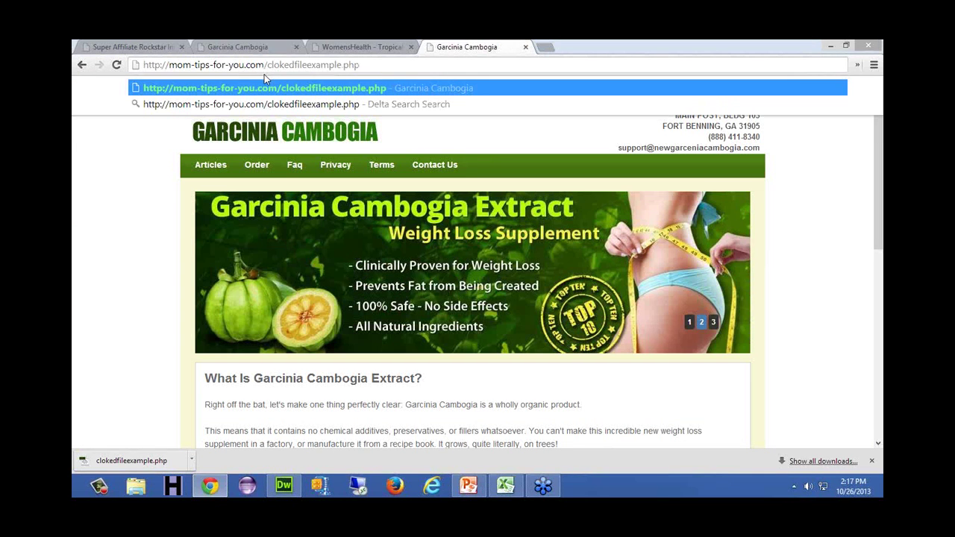
{"action": "left_click_drag", "start_coordinate": [373, 68], "coordinate": [133, 67]}
{"action": "key", "text": "ctrl+c"}
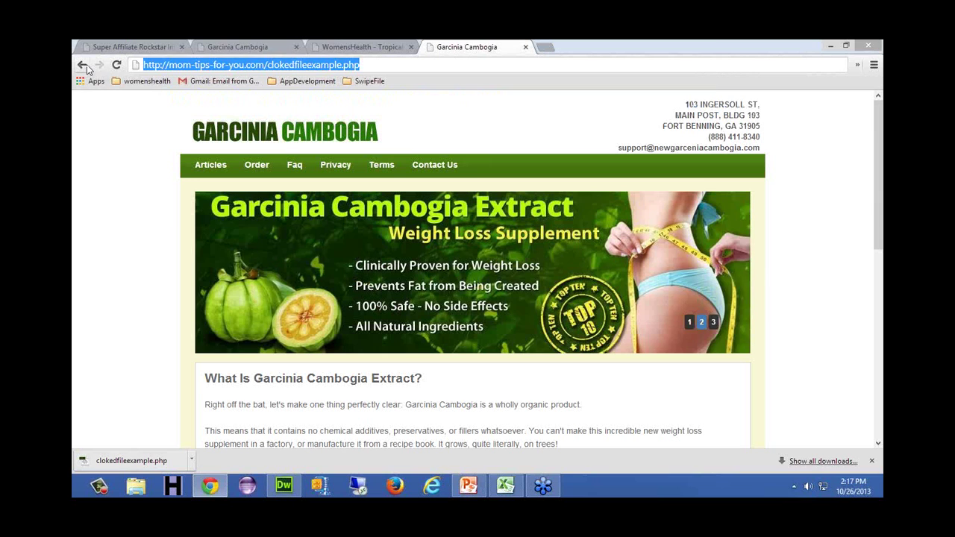
{"action": "key", "text": "BackSpace"}
{"action": "key", "text": "ctrl+v"}
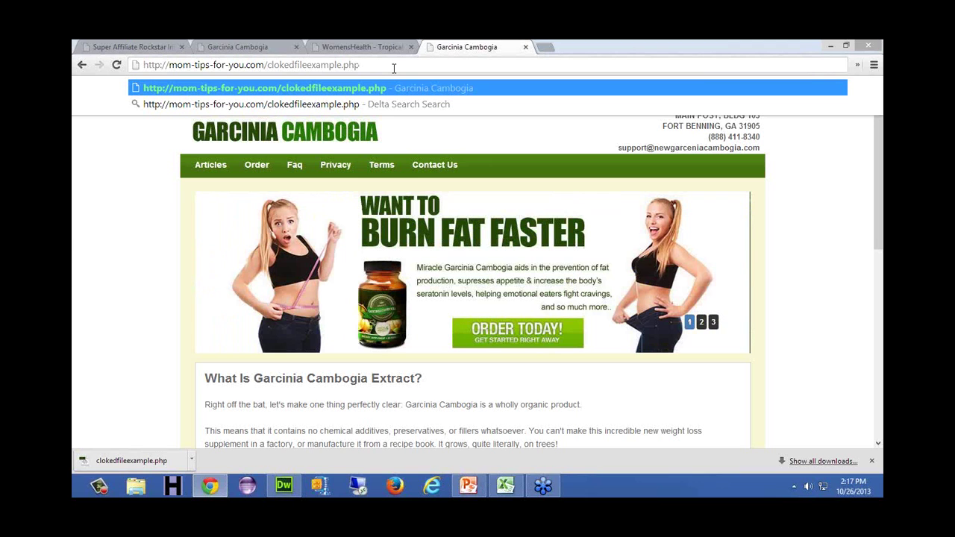
{"action": "key", "text": "Return"}
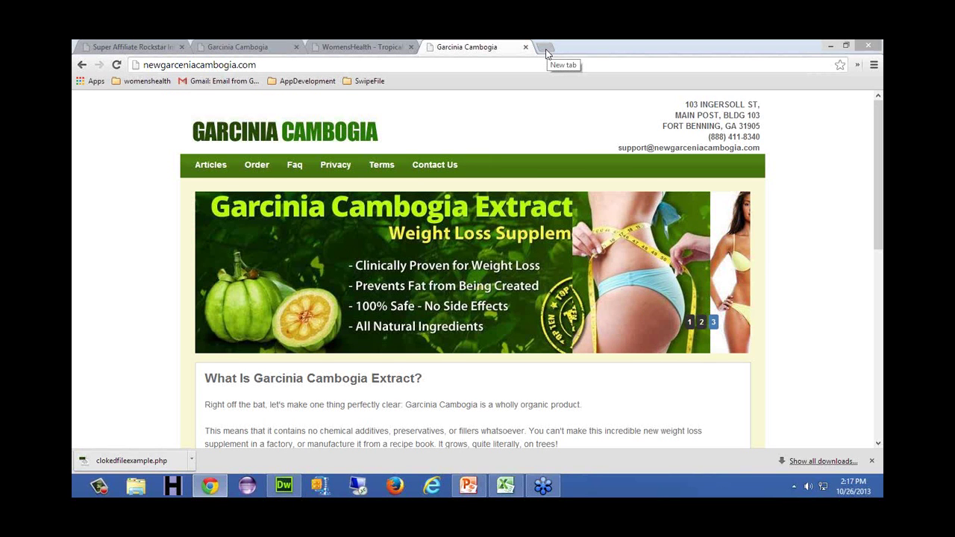
{"action": "left_click", "coordinate": [546, 49]}
{"action": "type", "text": "www.facebook.com"}
{"action": "key", "text": "Return"}
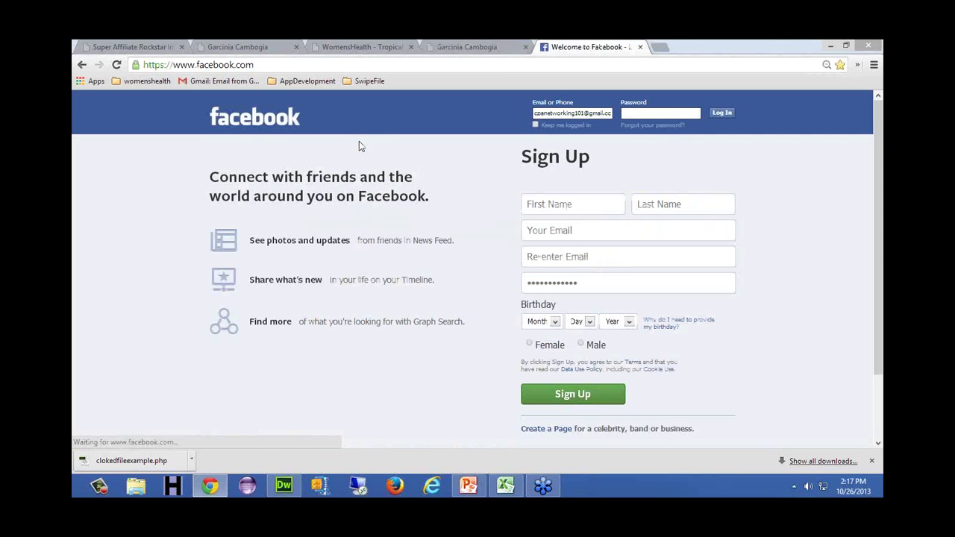
{"action": "middle_click", "coordinate": [607, 55]}
{"action": "mouse_move", "coordinate": [295, 138]}
{"action": "left_mouse_down"}
{"action": "mouse_move", "coordinate": [694, 42]}
{"action": "mouse_move", "coordinate": [401, 102]}
{"action": "mouse_move", "coordinate": [310, 110]}
{"action": "left_mouse_up"}
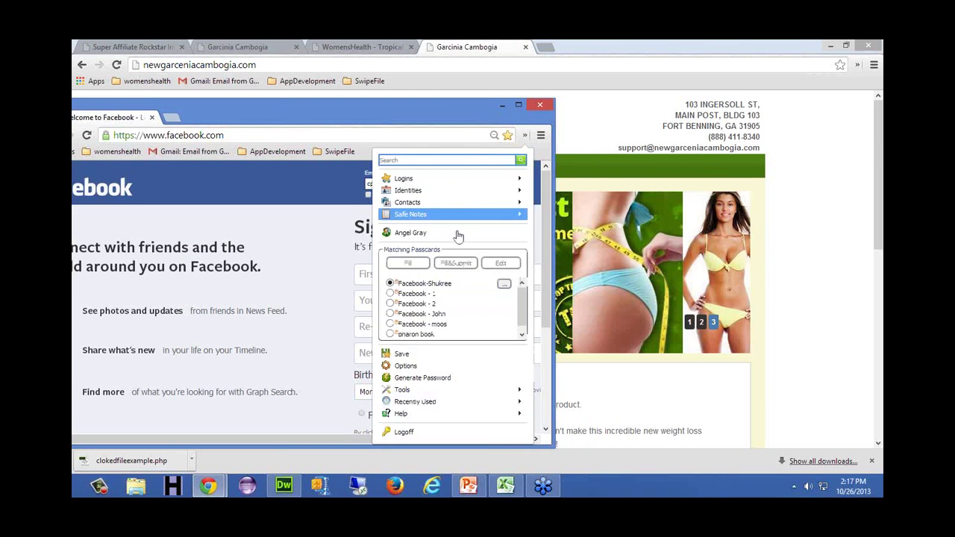
Step: Log in to Facebook with the saved passcard that fills in the email and password, and reposition the Facebook window
{"action": "left_click", "coordinate": [456, 262]}
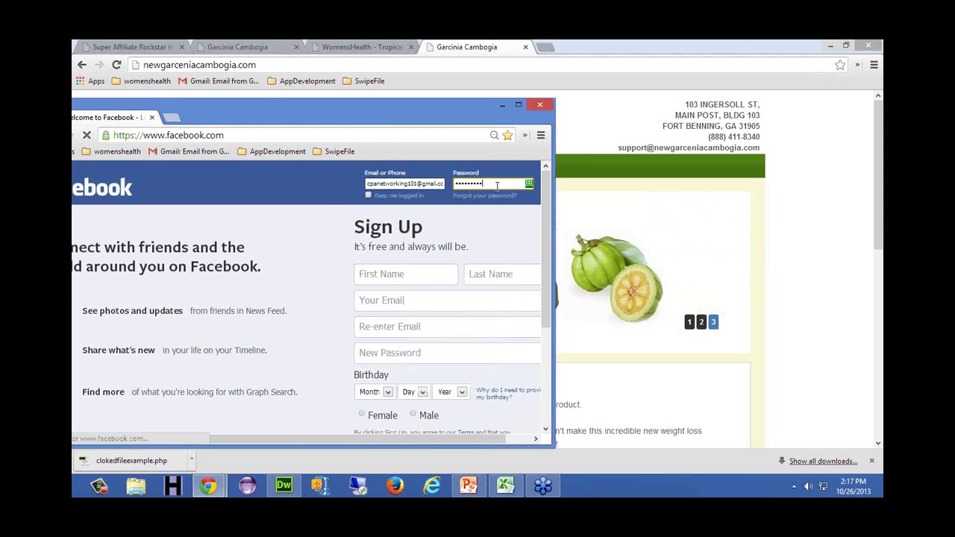
{"action": "left_click_drag", "start_coordinate": [441, 113], "coordinate": [470, 106]}
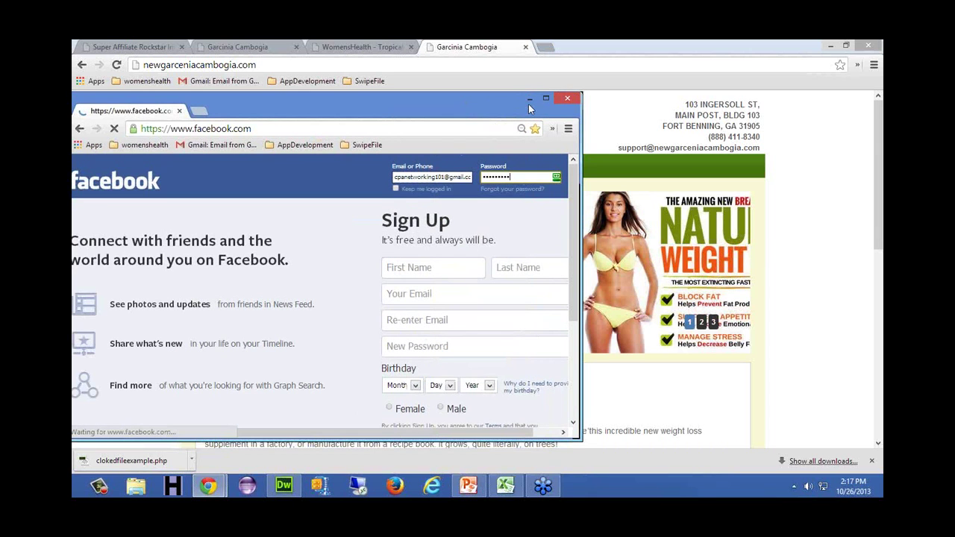
{"action": "left_click_drag", "start_coordinate": [528, 104], "coordinate": [579, 101]}
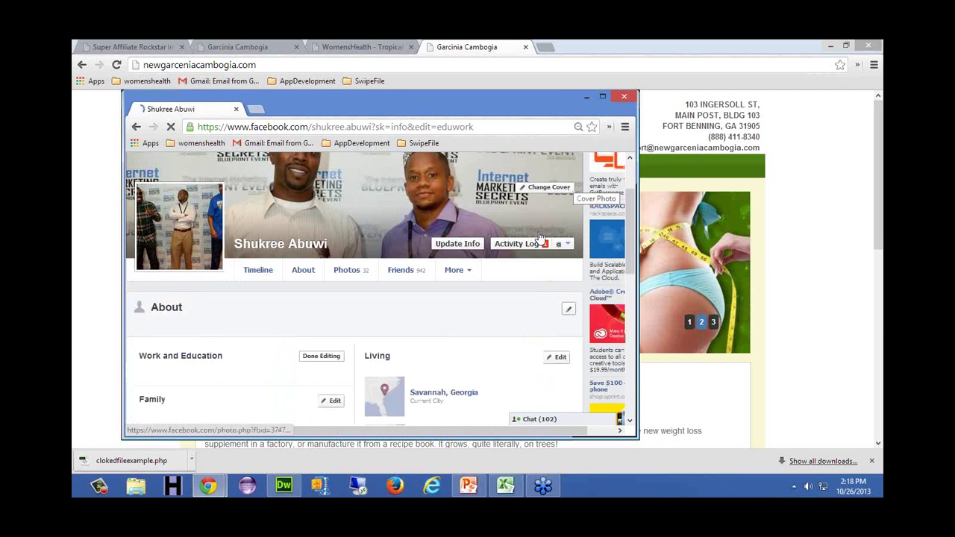
{"action": "left_click_drag", "start_coordinate": [515, 97], "coordinate": [440, 72]}
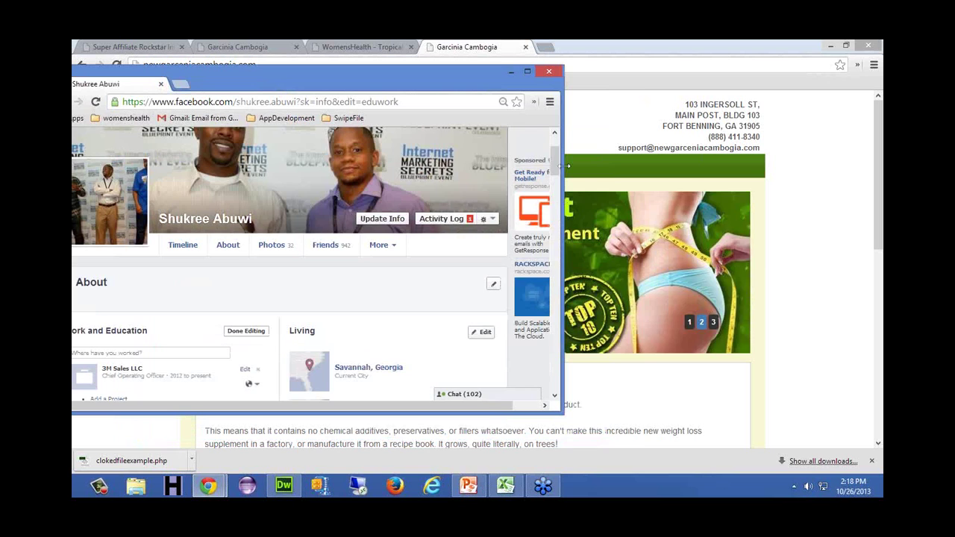
{"action": "left_click_drag", "start_coordinate": [554, 177], "coordinate": [552, 210]}
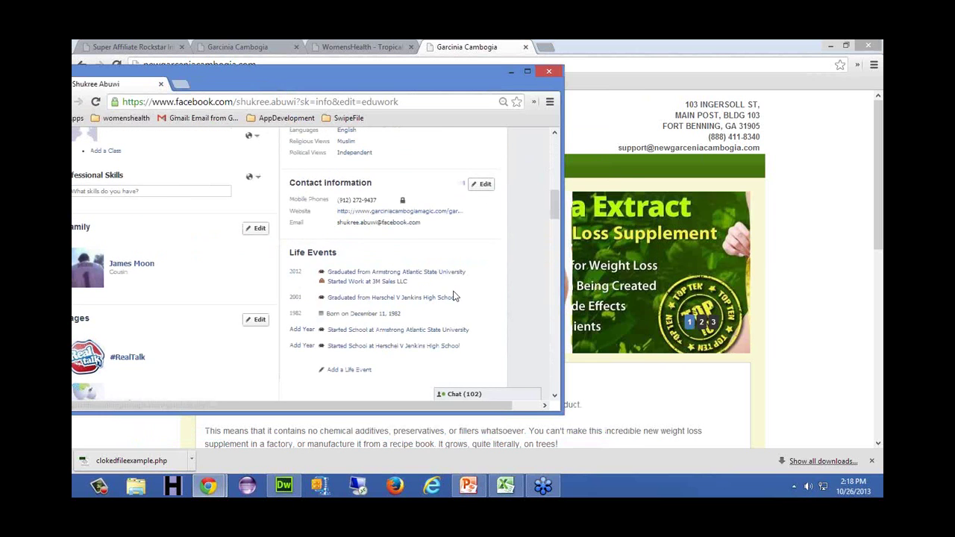
{"action": "scroll", "coordinate": [554, 235], "scroll_direction": "down", "scroll_amount": 1}
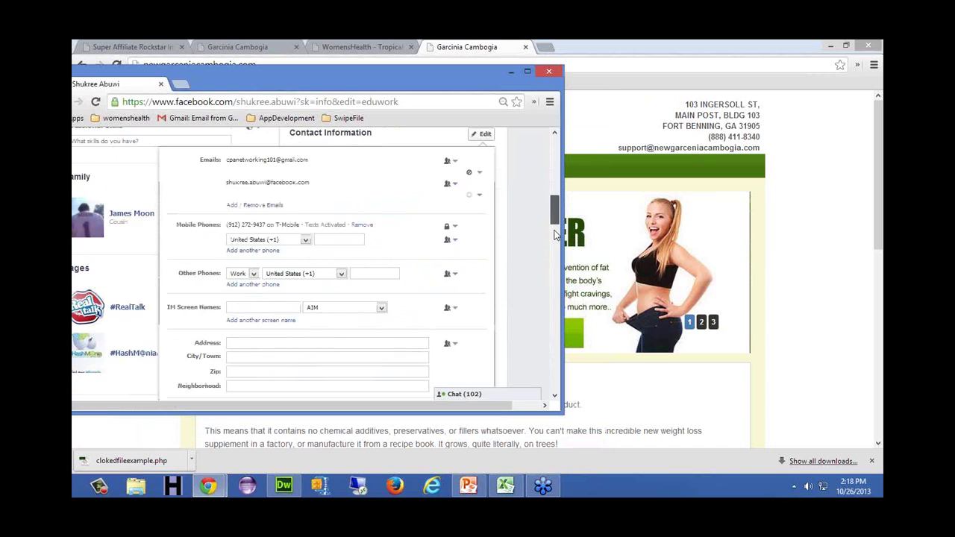
{"action": "scroll", "coordinate": [554, 235], "scroll_direction": "down", "scroll_amount": 4}
{"action": "left_click", "coordinate": [187, 165]}
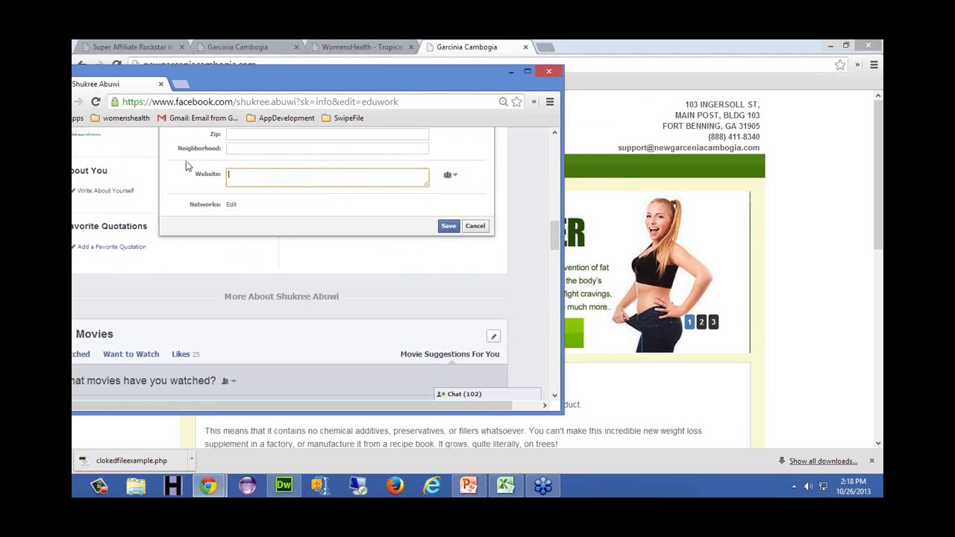
{"action": "key", "text": "ctrl+v"}
{"action": "left_click", "coordinate": [450, 227]}
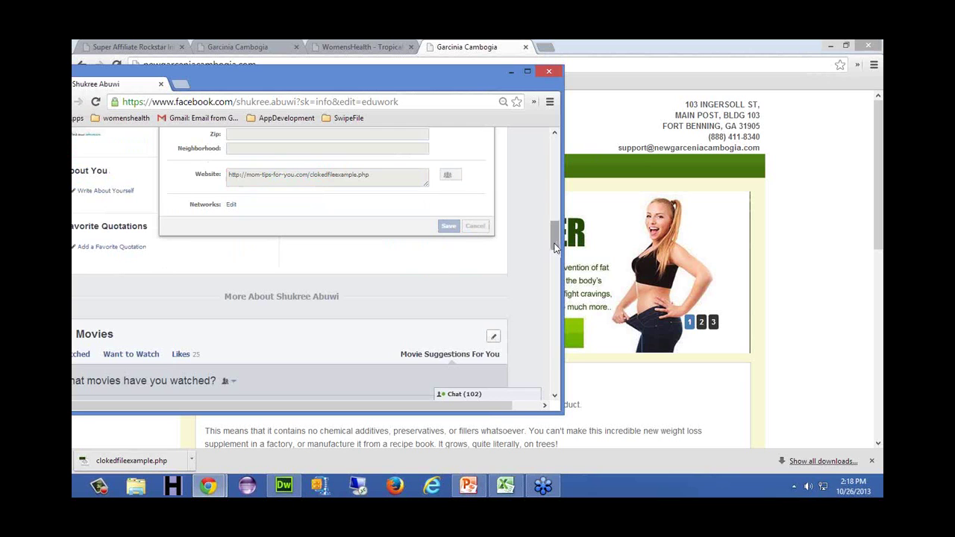
Step: Follow the new website link from the profile's contact information, review the page it leads to, and bring its window fully into view
{"action": "scroll", "coordinate": [554, 222], "scroll_direction": "up", "scroll_amount": 3}
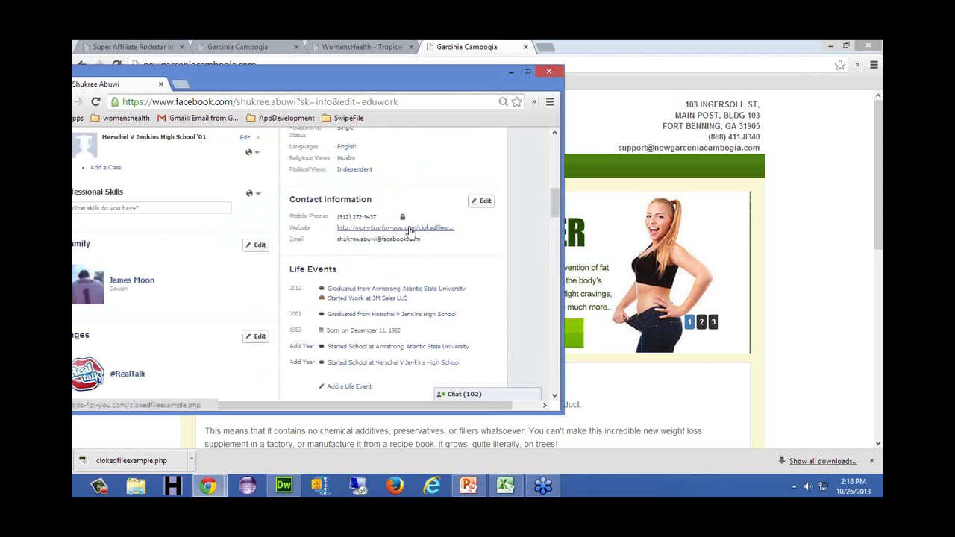
{"action": "left_click", "coordinate": [399, 228]}
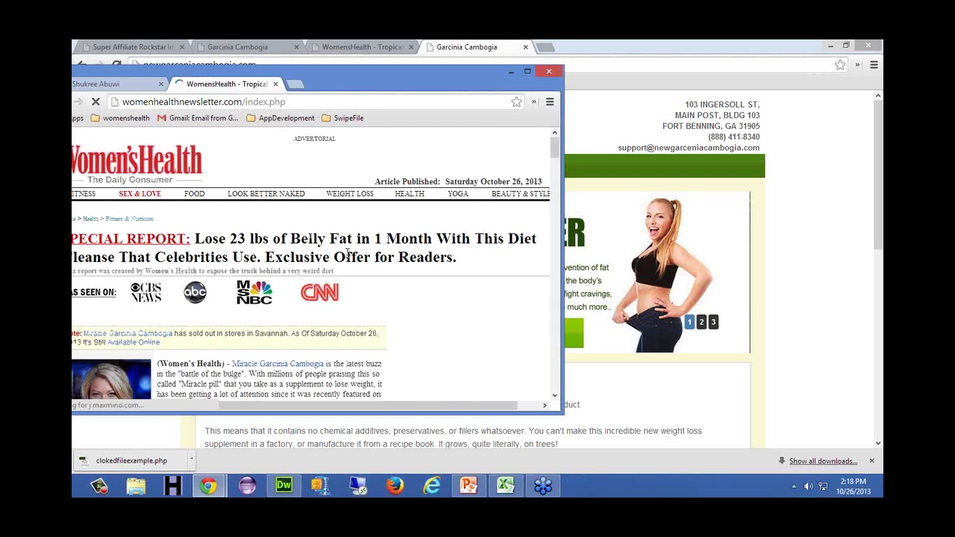
{"action": "left_click_drag", "start_coordinate": [553, 148], "coordinate": [554, 173]}
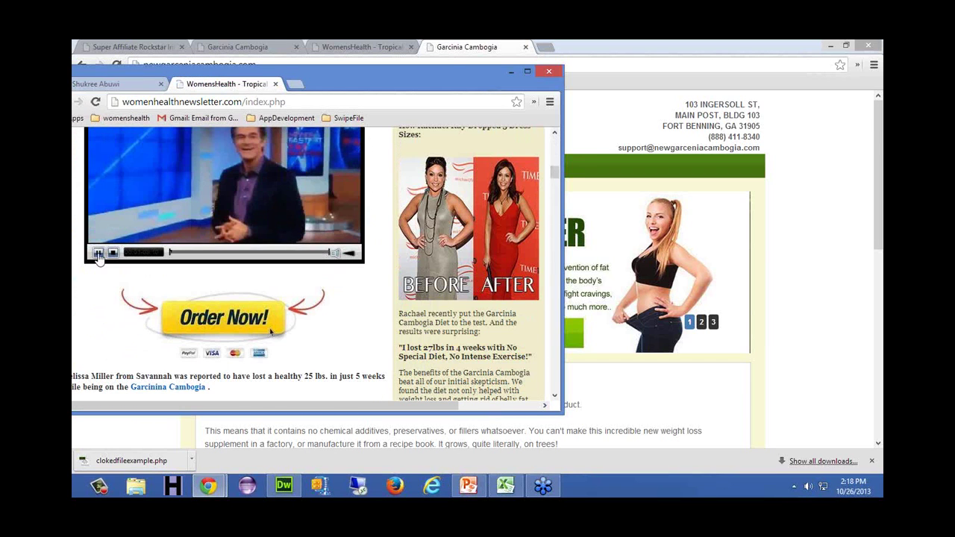
{"action": "scroll", "coordinate": [224, 261], "scroll_direction": "up", "scroll_amount": 10}
{"action": "left_click_drag", "start_coordinate": [375, 77], "coordinate": [402, 77]}
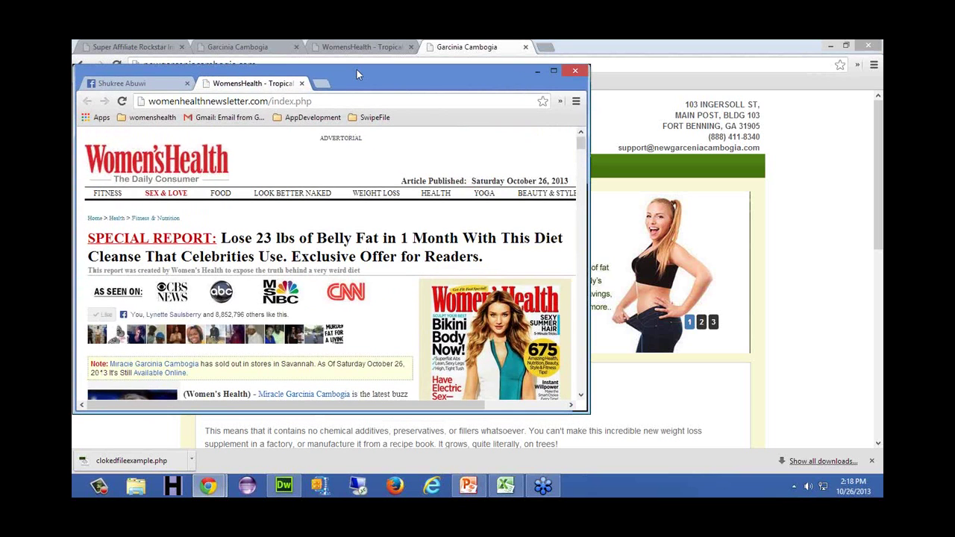
Step: Open the newgarceniacambogia.com page in a new tab for comparison, return to the Women's Health page, and maximize the window
{"action": "left_click", "coordinate": [317, 84]}
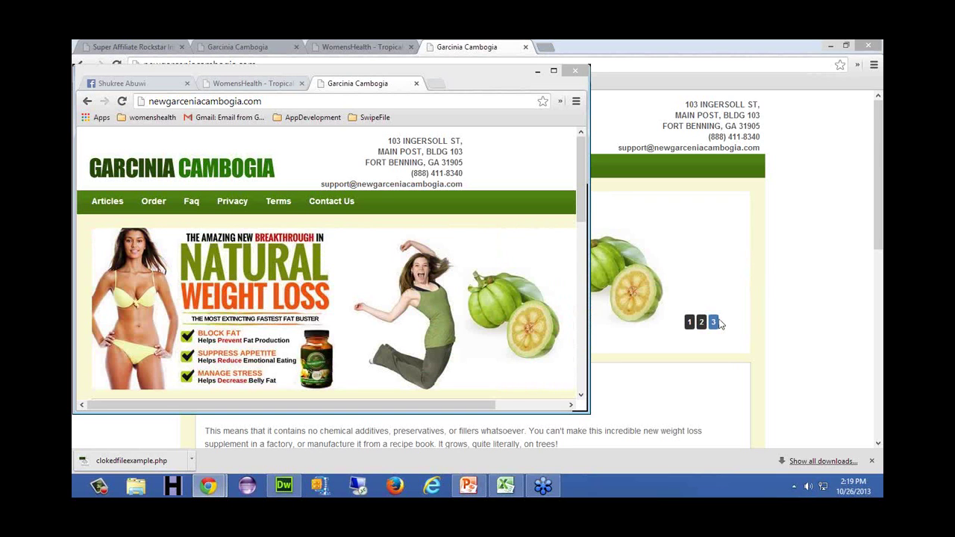
{"action": "left_click", "coordinate": [269, 84]}
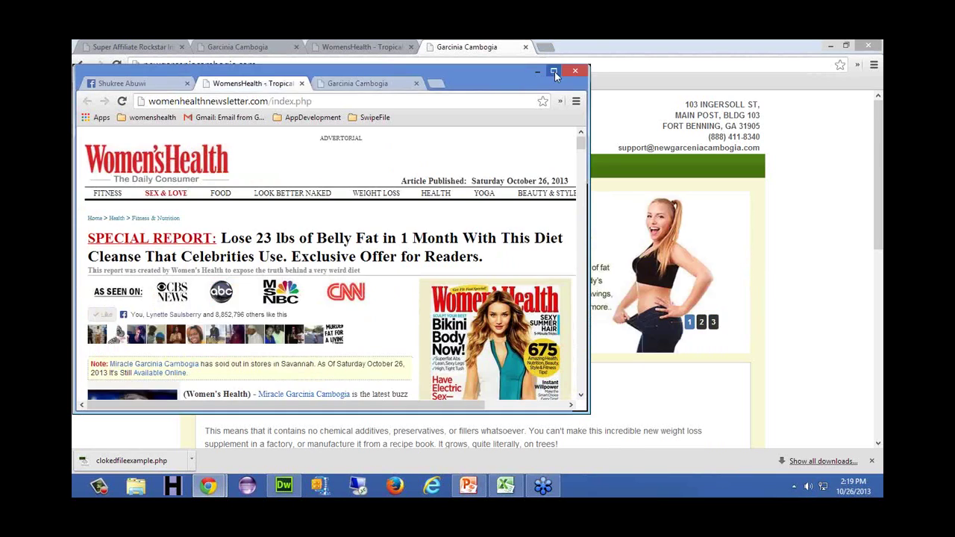
{"action": "left_click", "coordinate": [553, 71]}
Step: Examine the Women's Health page's heading, Facebook likes, location note, and the staff reporter's photo caption
{"action": "left_click_drag", "start_coordinate": [572, 202], "coordinate": [155, 177]}
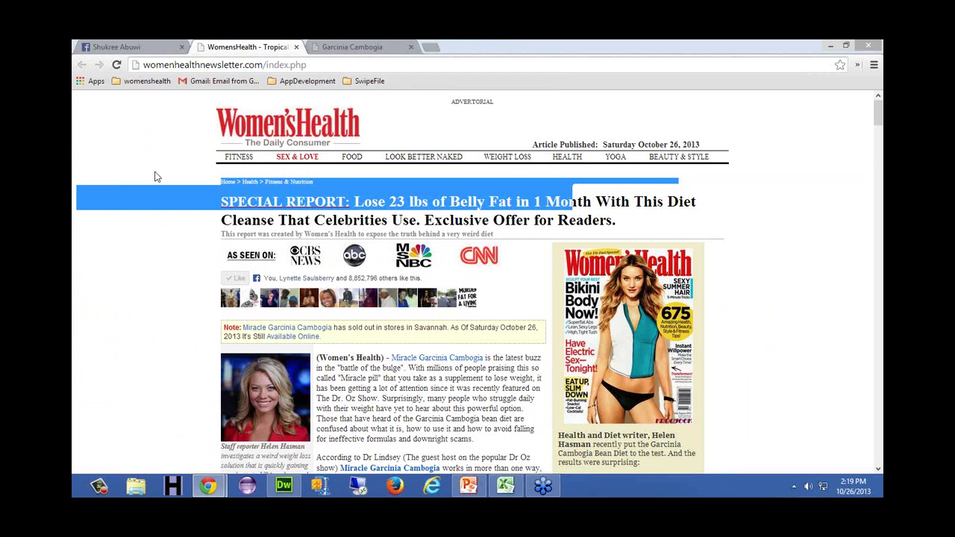
{"action": "left_click", "coordinate": [155, 177]}
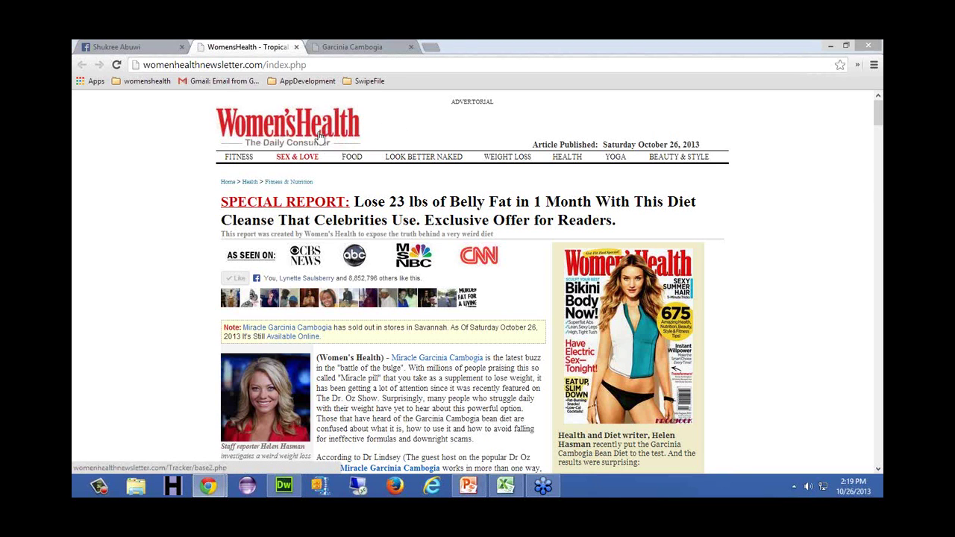
{"action": "left_click_drag", "start_coordinate": [187, 198], "coordinate": [154, 323]}
{"action": "left_click", "coordinate": [154, 322]}
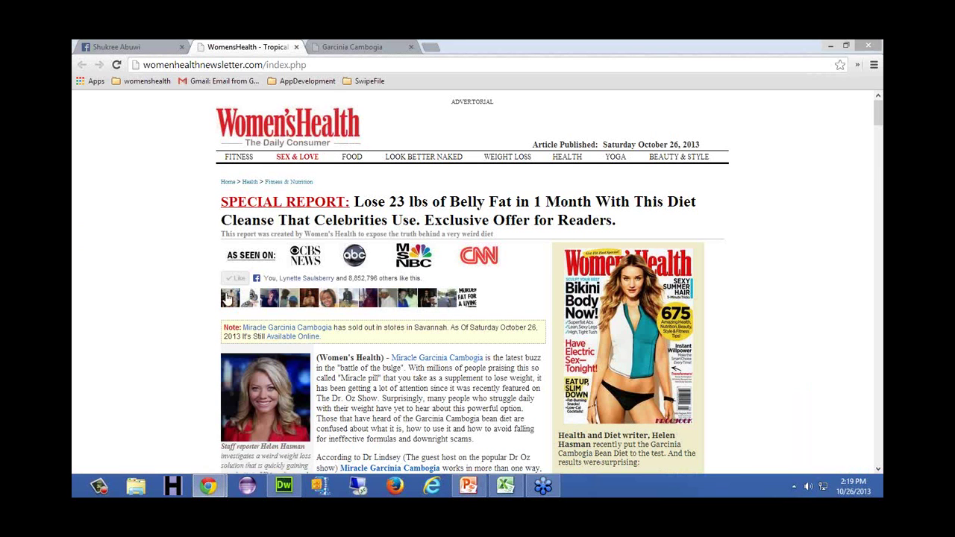
{"action": "scroll", "coordinate": [177, 371], "scroll_direction": "down", "scroll_amount": 1}
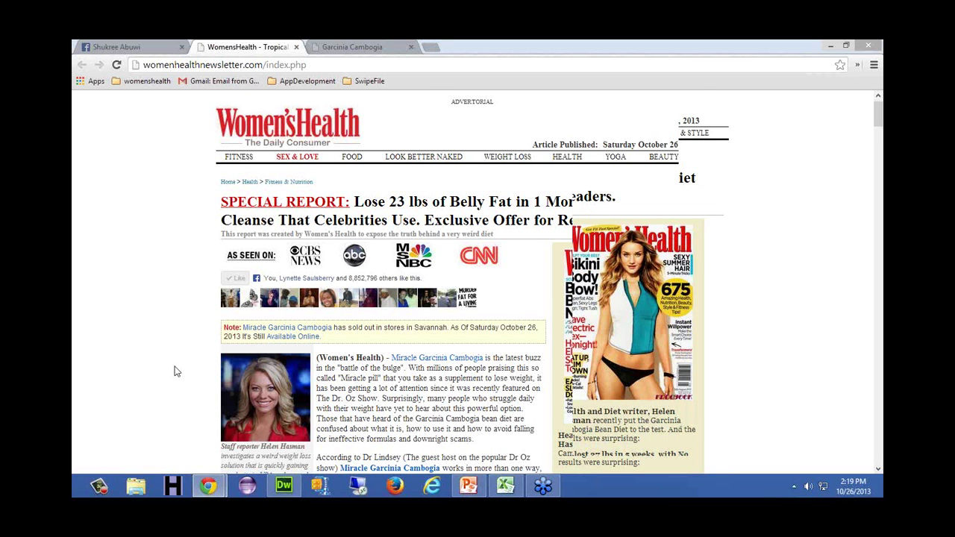
{"action": "scroll", "coordinate": [176, 371], "scroll_direction": "down", "scroll_amount": 2}
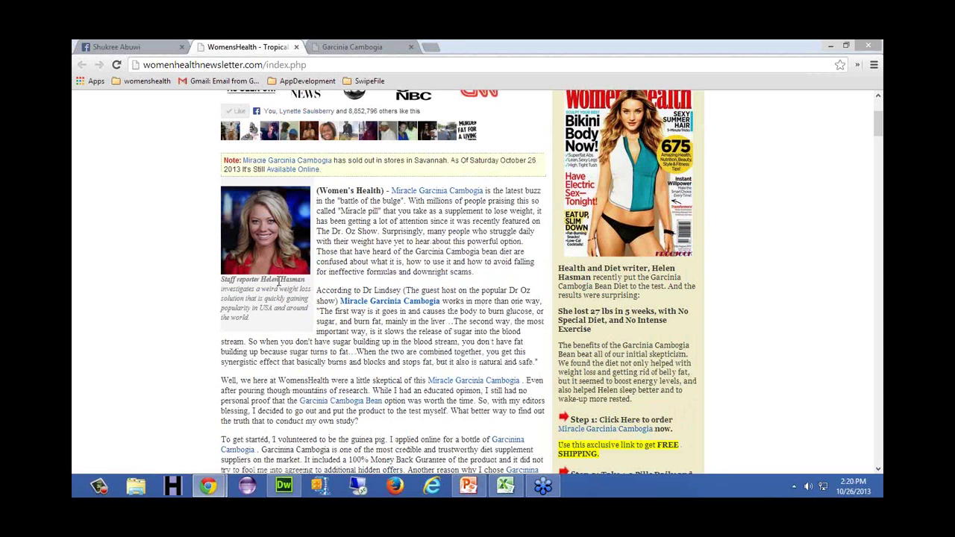
{"action": "left_click_drag", "start_coordinate": [279, 280], "coordinate": [301, 328]}
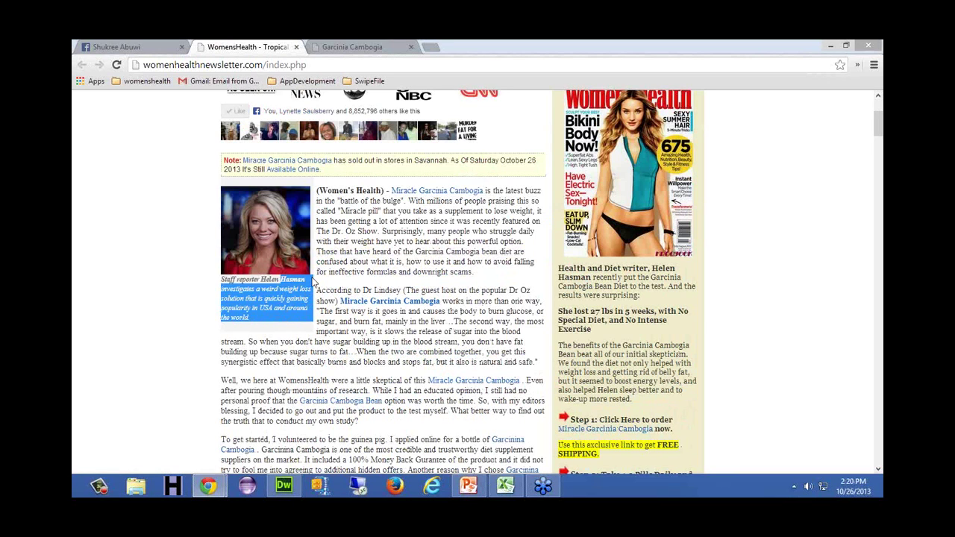
{"action": "left_click", "coordinate": [312, 279]}
{"action": "left_click_drag", "start_coordinate": [303, 280], "coordinate": [281, 328]}
{"action": "left_click", "coordinate": [280, 329]}
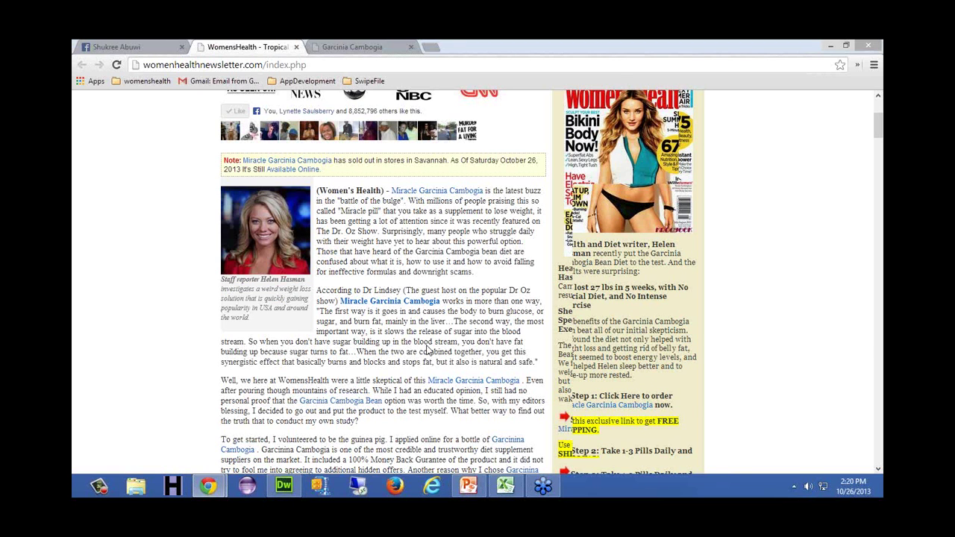
Step: Review the rest of the Women's Health article, including the video, order link, weekly results, and reader comments, and return to its beginning
{"action": "scroll", "coordinate": [429, 351], "scroll_direction": "down", "scroll_amount": 1}
{"action": "scroll", "coordinate": [429, 350], "scroll_direction": "down", "scroll_amount": 10}
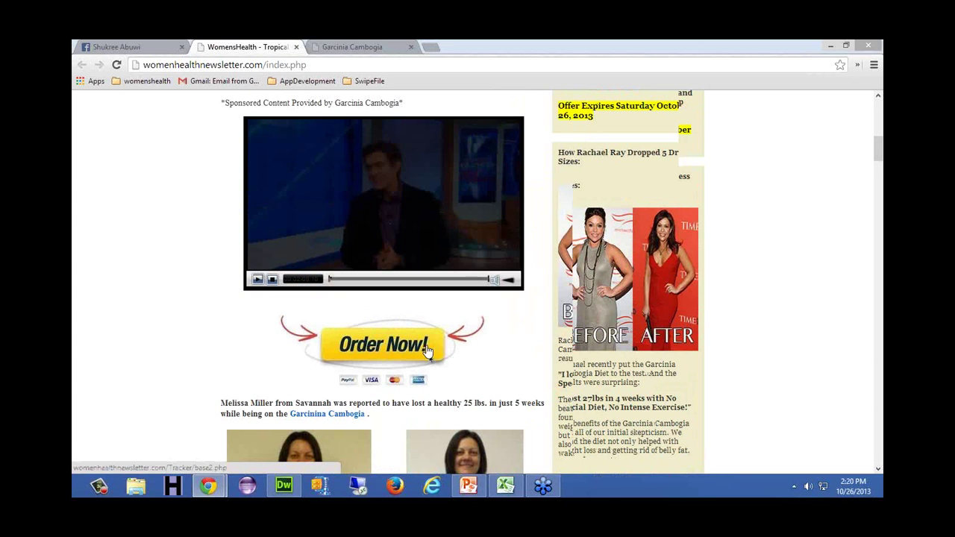
{"action": "scroll", "coordinate": [428, 351], "scroll_direction": "up", "scroll_amount": 1}
{"action": "scroll", "coordinate": [428, 351], "scroll_direction": "down", "scroll_amount": 5}
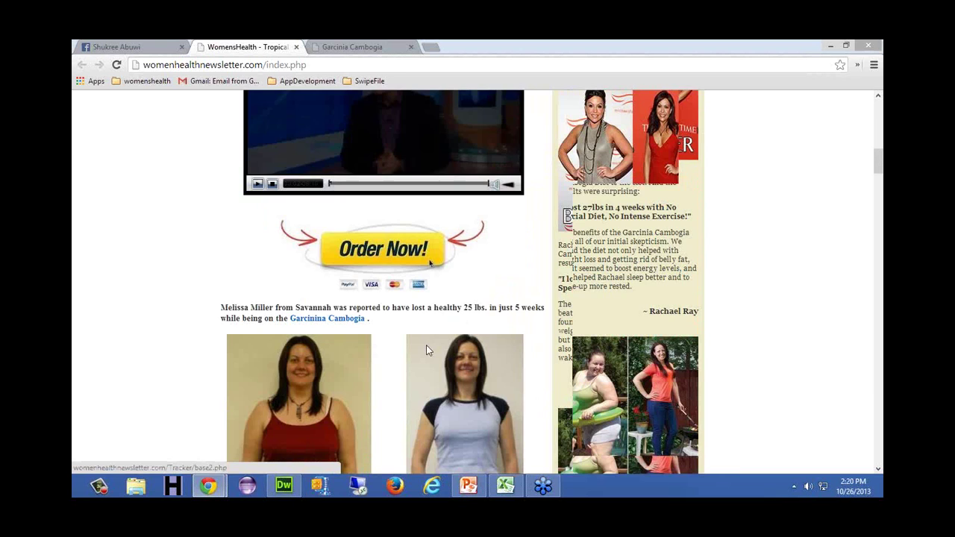
{"action": "scroll", "coordinate": [426, 344], "scroll_direction": "down", "scroll_amount": 10}
{"action": "scroll", "coordinate": [427, 344], "scroll_direction": "down", "scroll_amount": 15}
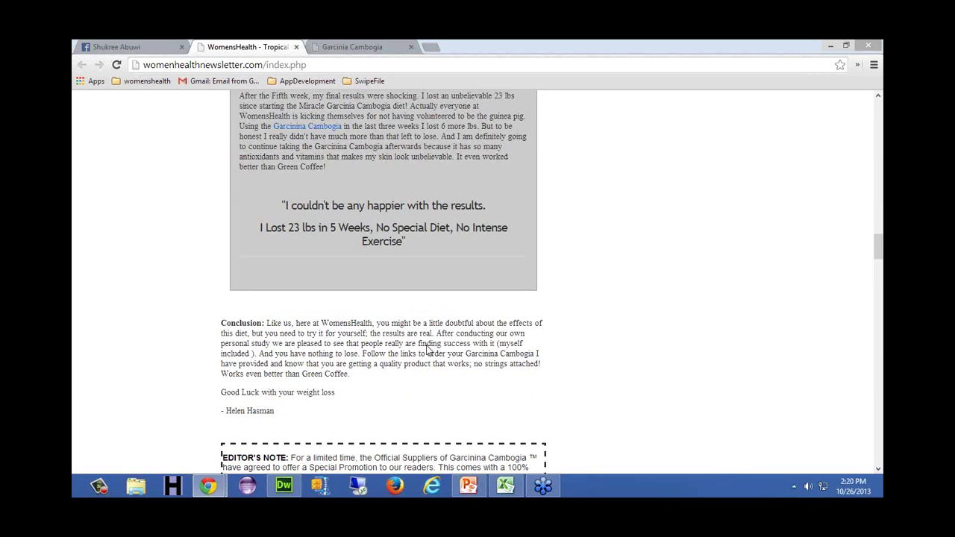
{"action": "scroll", "coordinate": [427, 351], "scroll_direction": "down", "scroll_amount": 20}
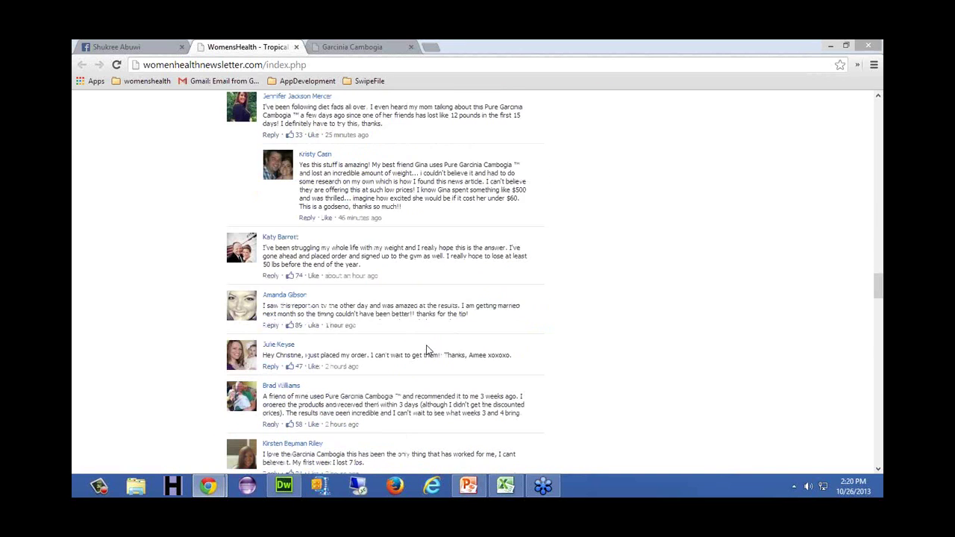
{"action": "scroll", "coordinate": [427, 349], "scroll_direction": "down", "scroll_amount": 12}
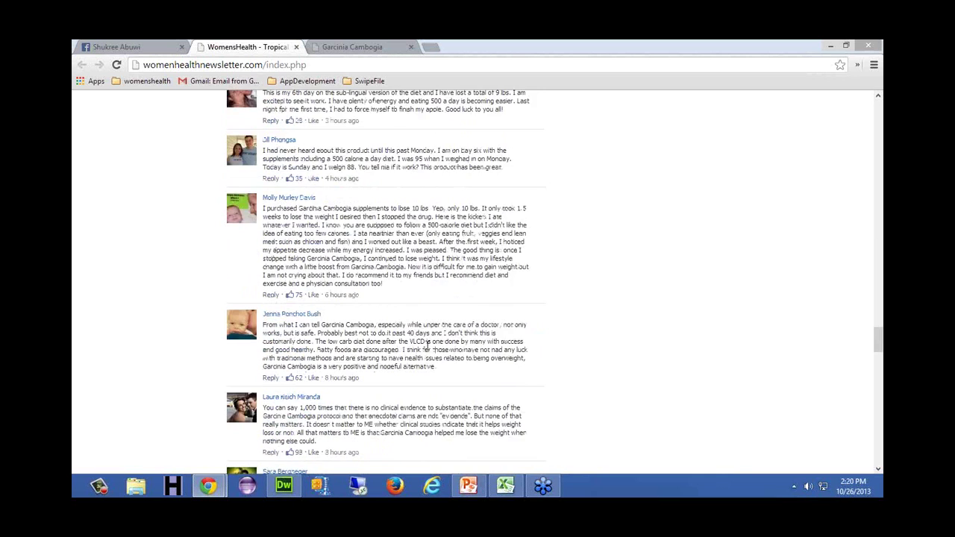
{"action": "scroll", "coordinate": [427, 345], "scroll_direction": "up", "scroll_amount": 2}
{"action": "scroll", "coordinate": [428, 346], "scroll_direction": "up", "scroll_amount": 5}
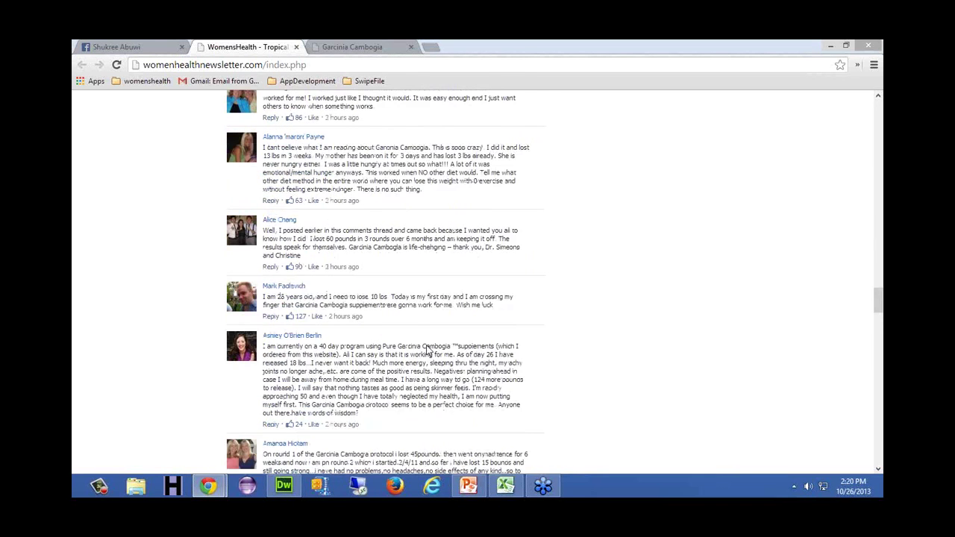
{"action": "scroll", "coordinate": [428, 349], "scroll_direction": "up", "scroll_amount": 4}
{"action": "scroll", "coordinate": [427, 350], "scroll_direction": "down", "scroll_amount": 5}
{"action": "scroll", "coordinate": [428, 351], "scroll_direction": "down", "scroll_amount": 8}
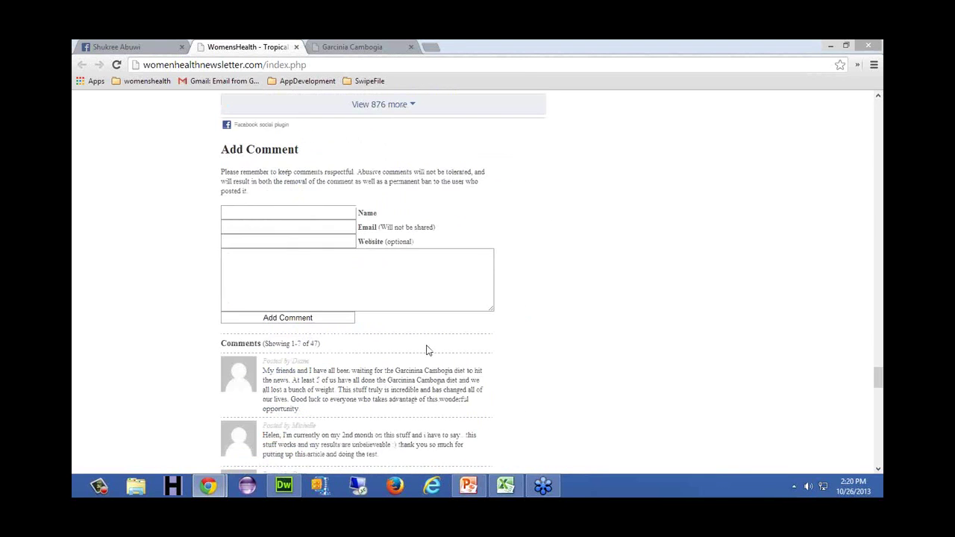
{"action": "scroll", "coordinate": [428, 347], "scroll_direction": "up", "scroll_amount": 10}
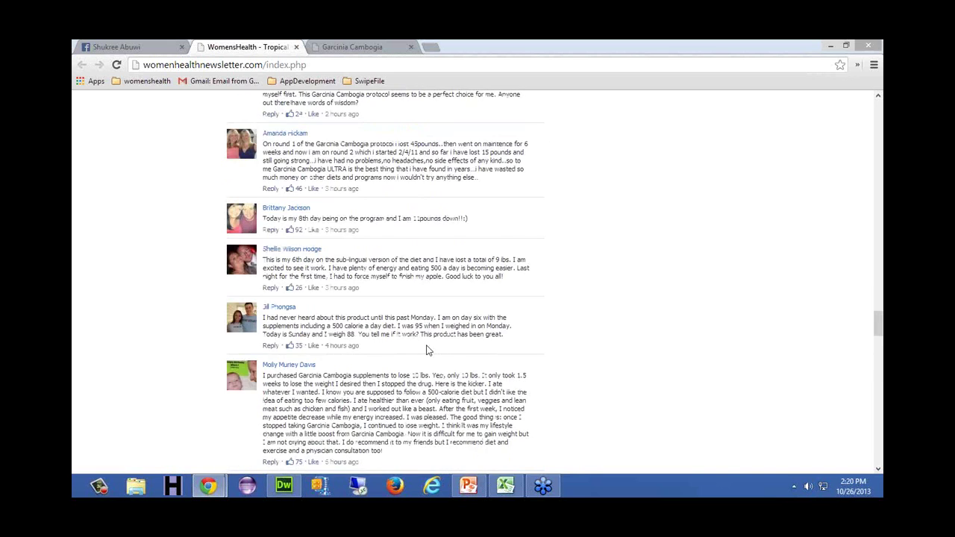
{"action": "scroll", "coordinate": [428, 347], "scroll_direction": "up", "scroll_amount": 10}
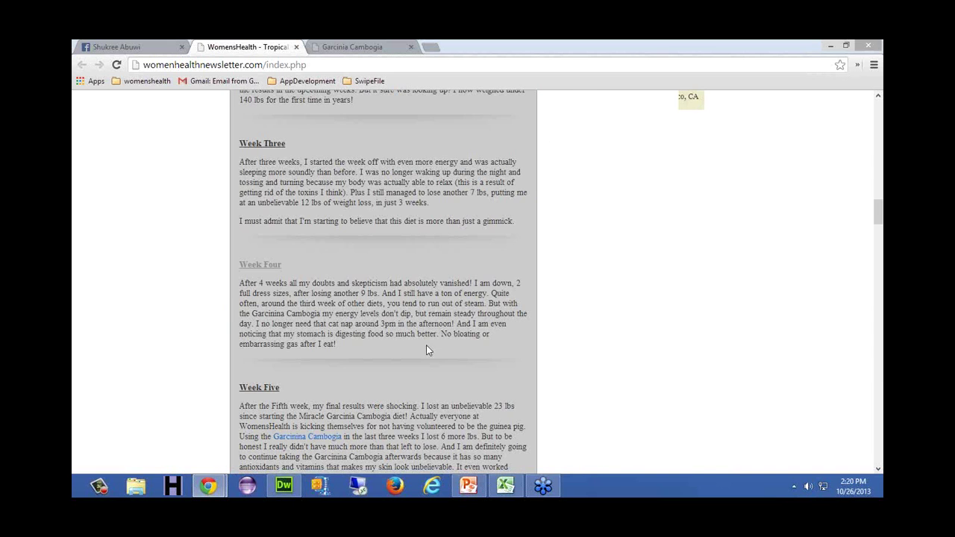
{"action": "scroll", "coordinate": [426, 345], "scroll_direction": "up", "scroll_amount": 10}
{"action": "scroll", "coordinate": [426, 345], "scroll_direction": "up", "scroll_amount": 10}
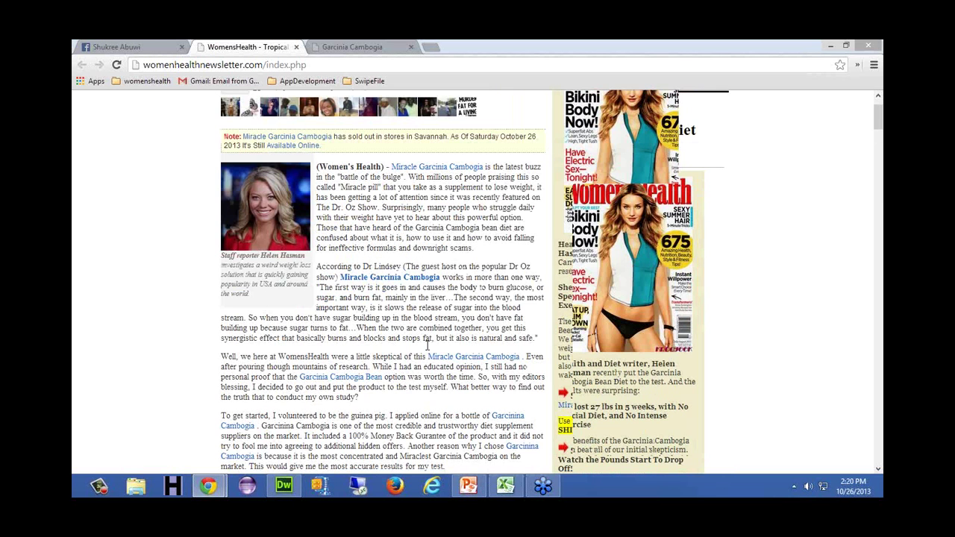
{"action": "scroll", "coordinate": [427, 345], "scroll_direction": "up", "scroll_amount": 3}
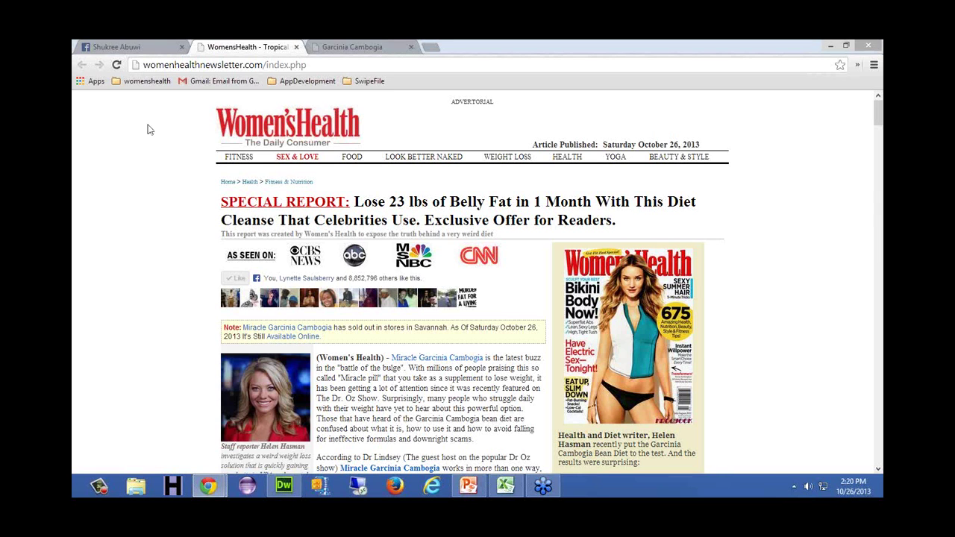
Step: Compare the Garcinia Cambogia page with the Women's Health page, and return to the Facebook profile
{"action": "left_click", "coordinate": [357, 50]}
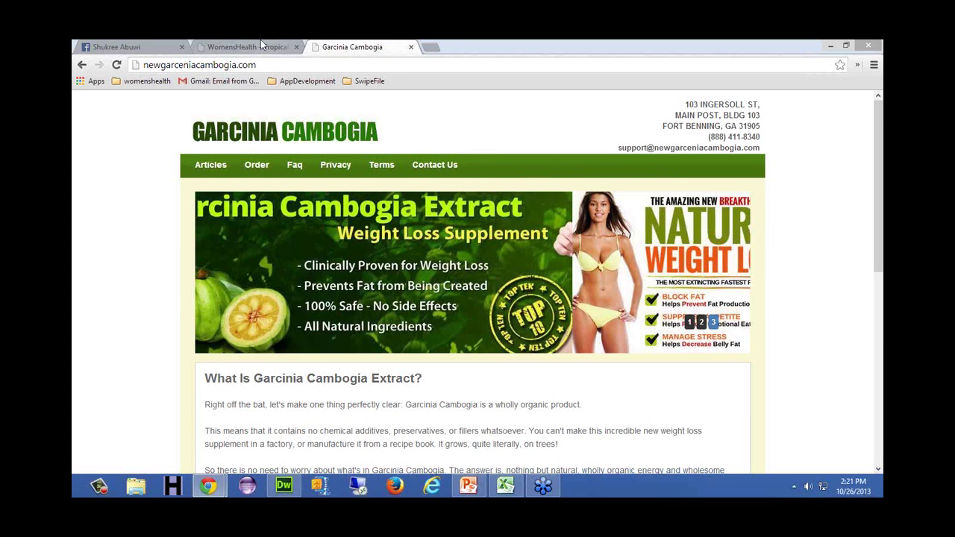
{"action": "left_click", "coordinate": [246, 45]}
{"action": "left_click", "coordinate": [131, 48]}
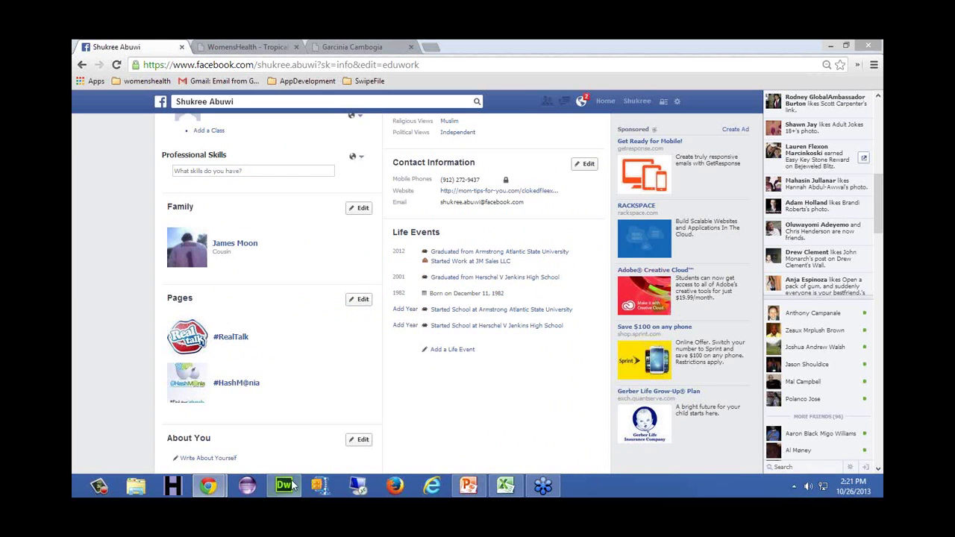
{"action": "mouse_move", "coordinate": [283, 486]}
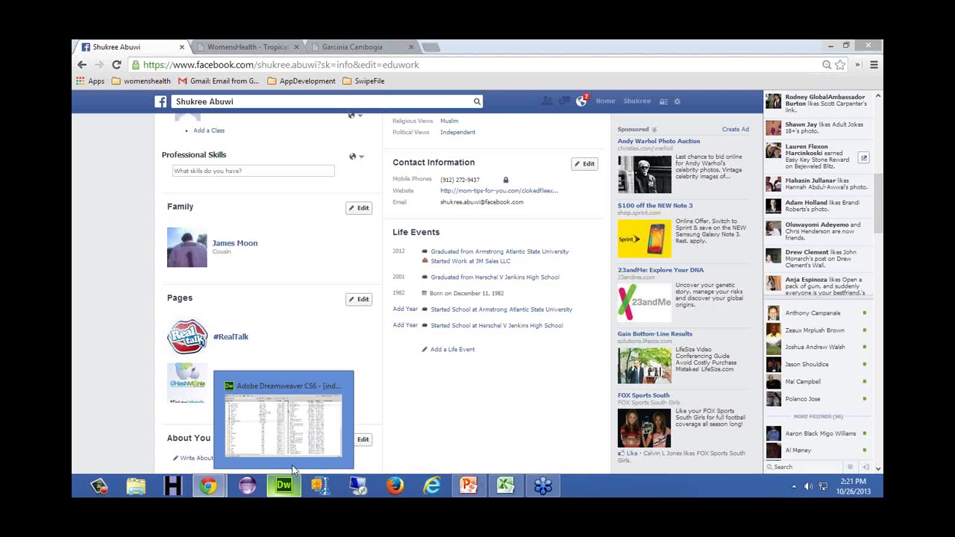
Step: Revisit the Garcinia Cambogia and Women's Health pages beside the Facebook profile, and switch to the BlackhatBingExtravaganza presentation in PowerPoint
{"action": "left_click", "coordinate": [579, 109]}
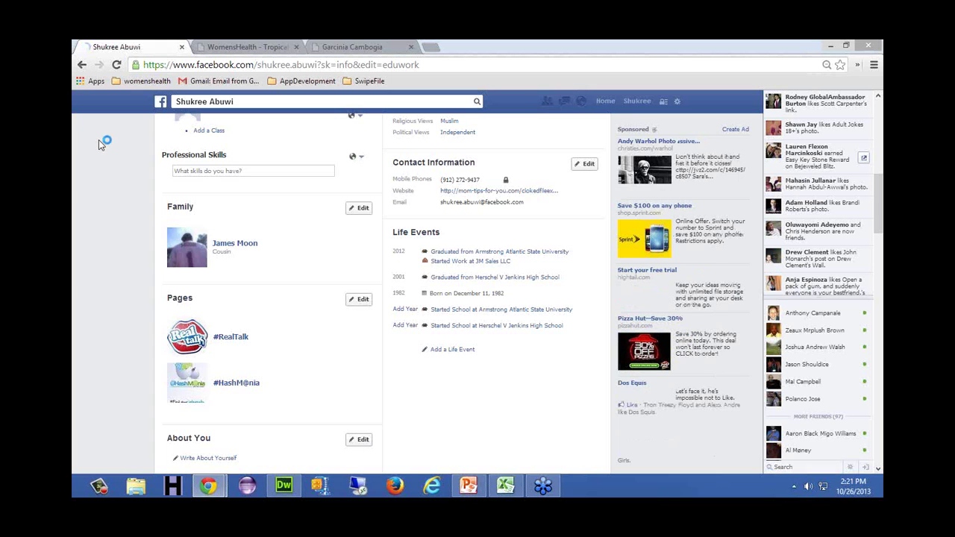
{"action": "left_click", "coordinate": [228, 49]}
{"action": "left_click", "coordinate": [336, 48]}
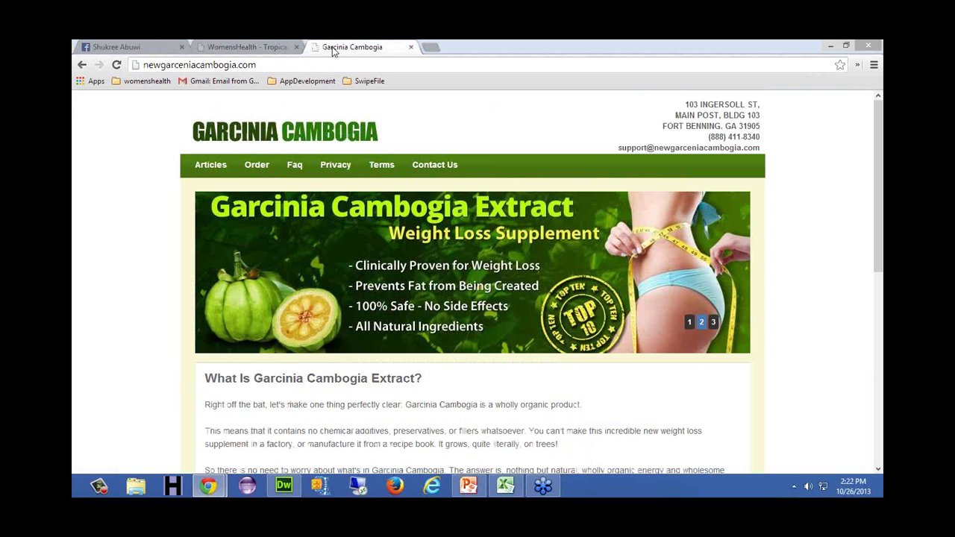
{"action": "left_click", "coordinate": [258, 48]}
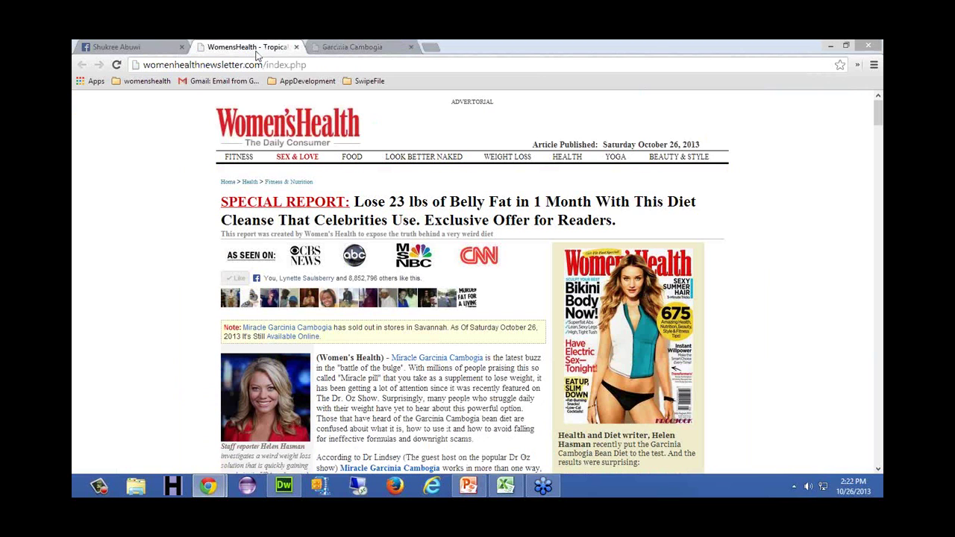
{"action": "left_click", "coordinate": [137, 48]}
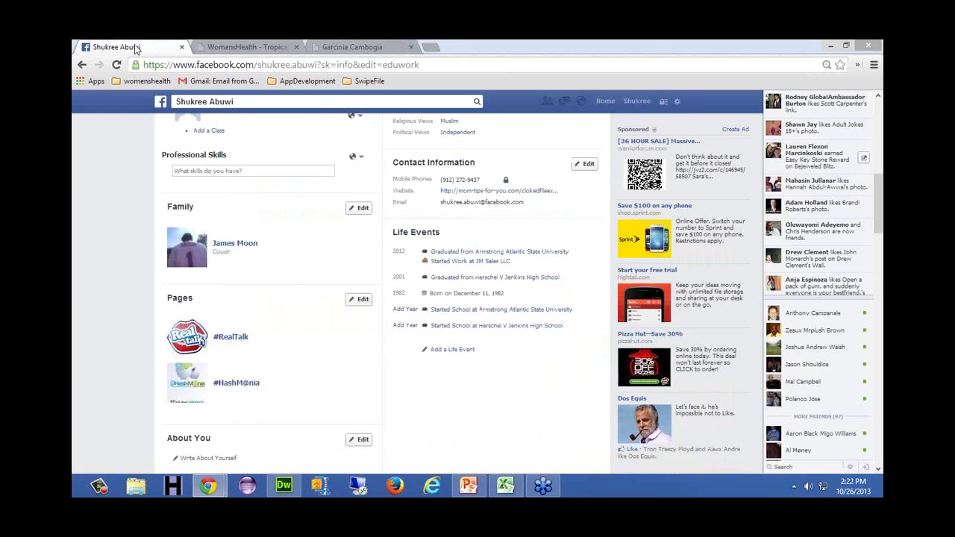
{"action": "key", "text": "ctrl+Tab"}
{"action": "left_click", "coordinate": [146, 52]}
{"action": "left_click", "coordinate": [466, 488]}
{"action": "scroll", "coordinate": [133, 340], "scroll_direction": "up", "scroll_amount": 2}
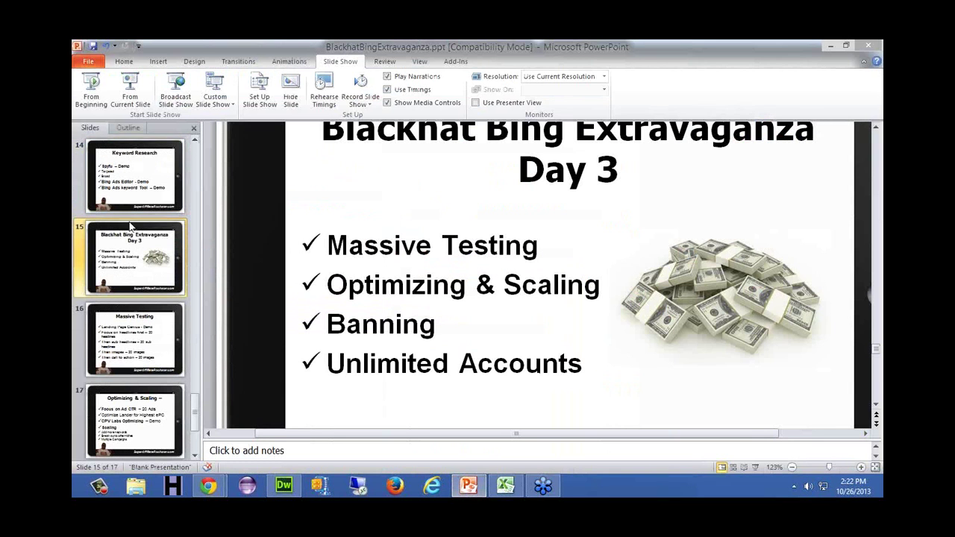
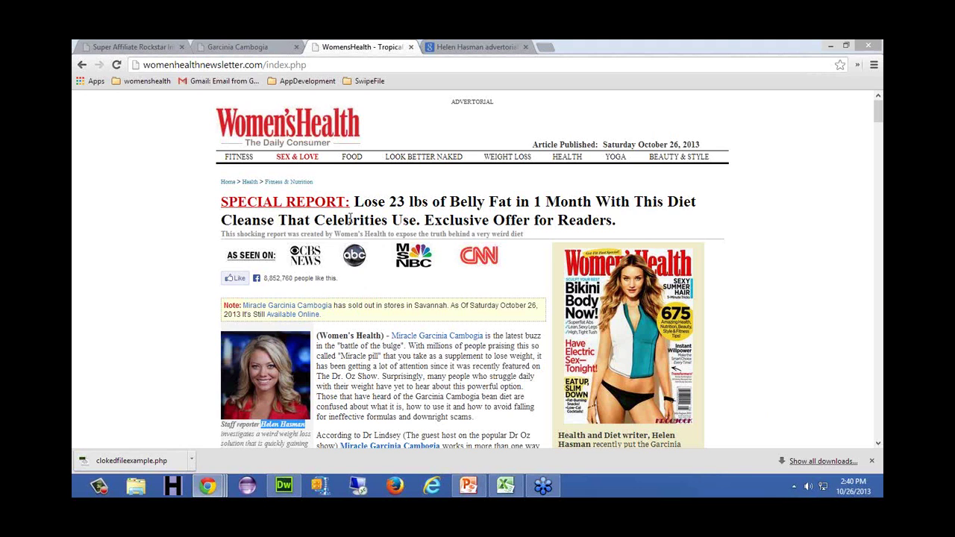
Step: Highlight the Women's Health page's sub-headline, and extend the highlighting over the belly fat headline above it
{"action": "left_click_drag", "start_coordinate": [221, 237], "coordinate": [545, 236]}
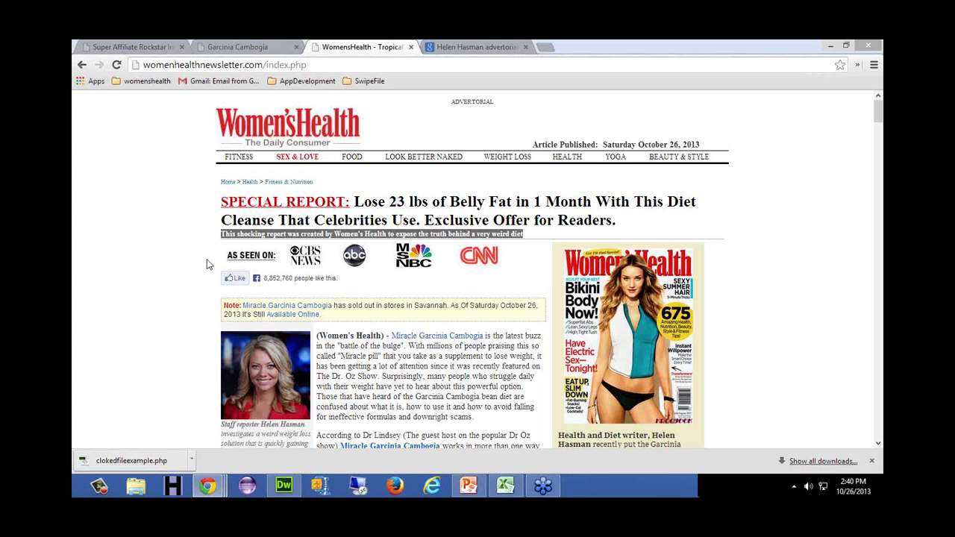
{"action": "triple_click", "coordinate": [441, 238]}
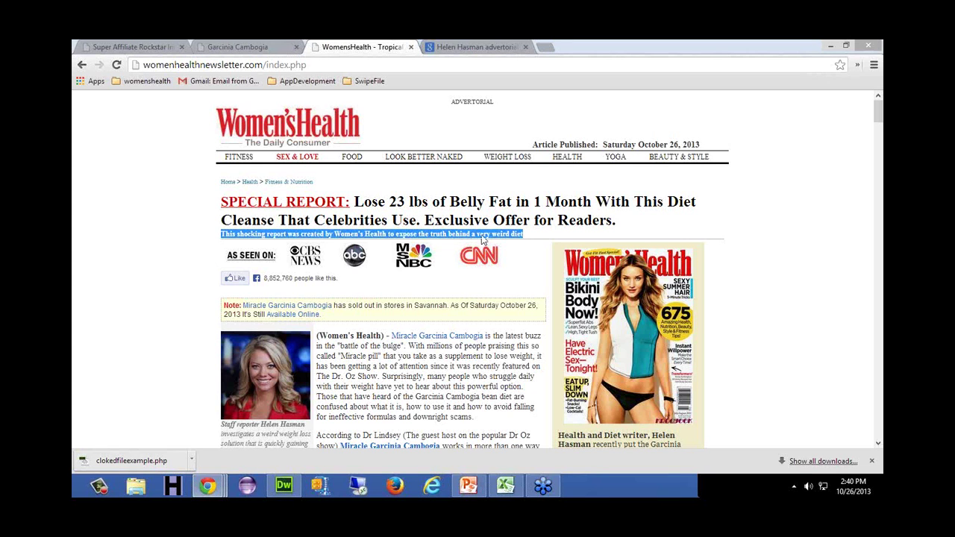
{"action": "left_click", "coordinate": [484, 239]}
{"action": "left_click_drag", "start_coordinate": [522, 234], "coordinate": [223, 236]}
{"action": "left_click", "coordinate": [341, 236]}
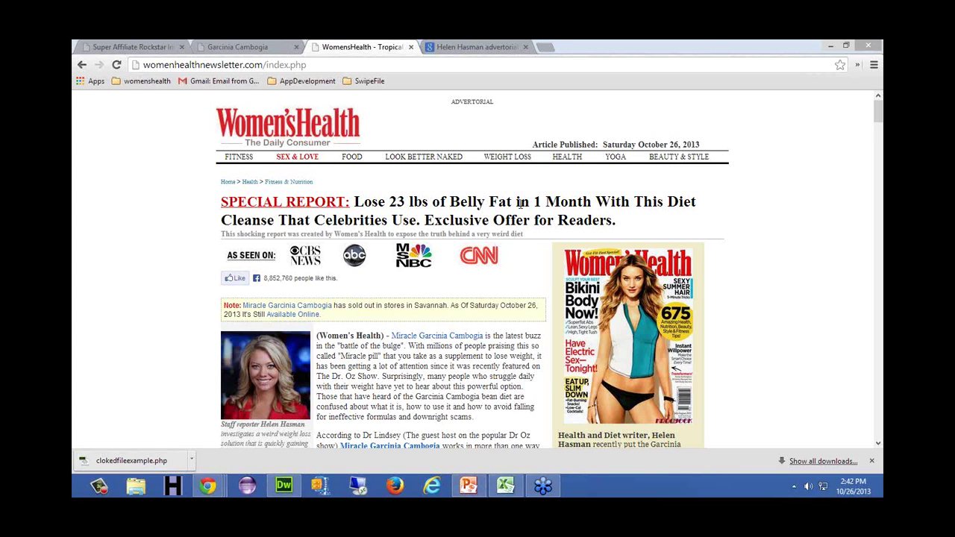
{"action": "left_click_drag", "start_coordinate": [527, 235], "coordinate": [353, 203]}
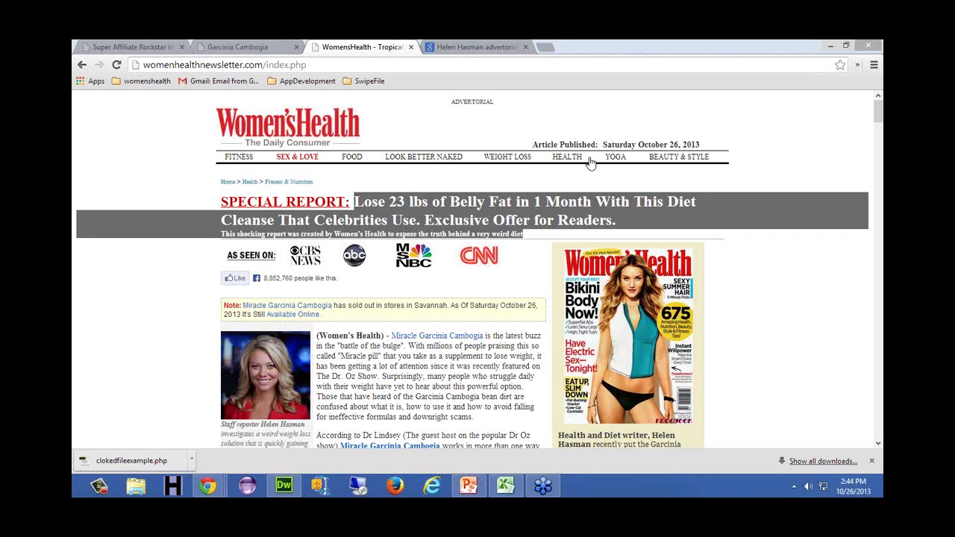
{"action": "left_click", "coordinate": [442, 49]}
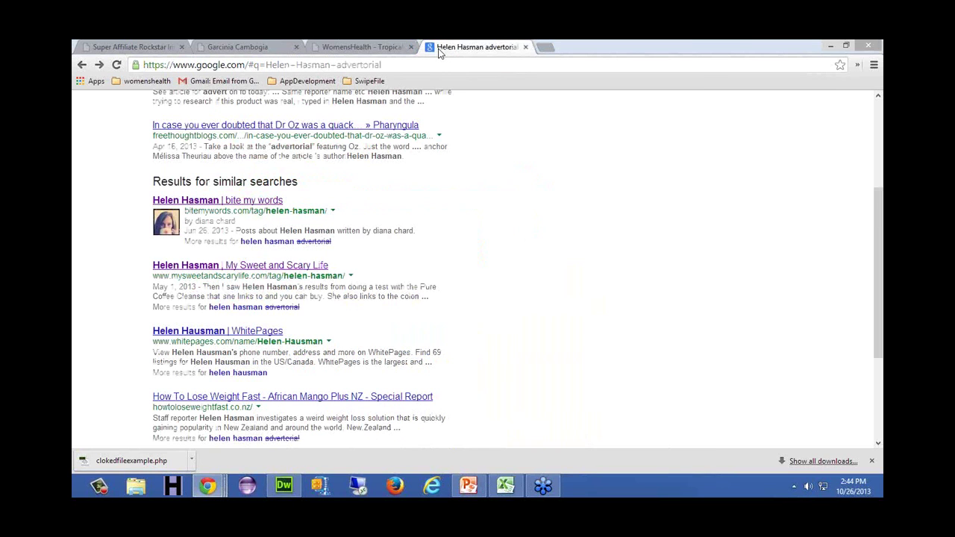
{"action": "key", "text": "ctrl+l"}
{"action": "type", "text": "go"}
{"action": "left_click", "coordinate": [361, 46]}
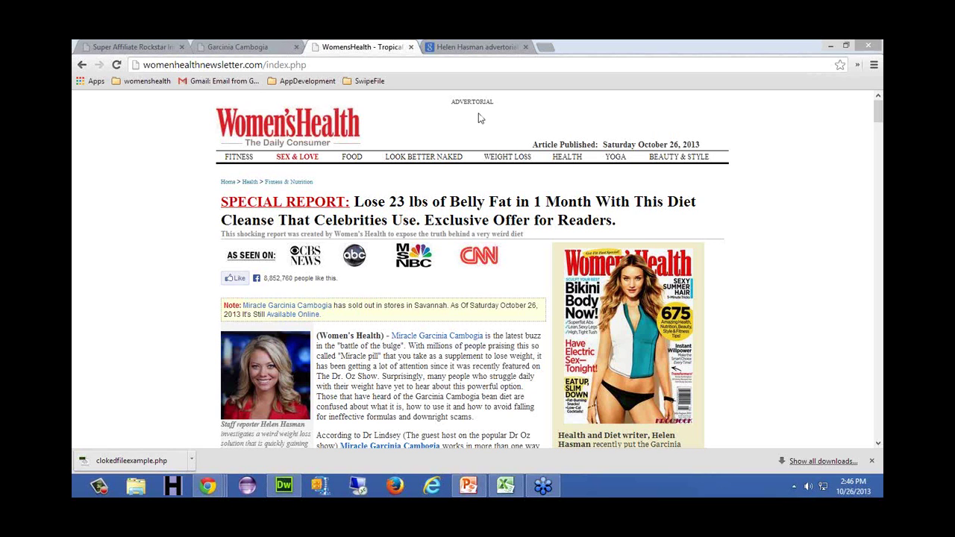
Step: Switch to PowerPoint, show the Massive Testing slide as a slide show, and return to the Women's Health page in Chrome
{"action": "left_click", "coordinate": [469, 490]}
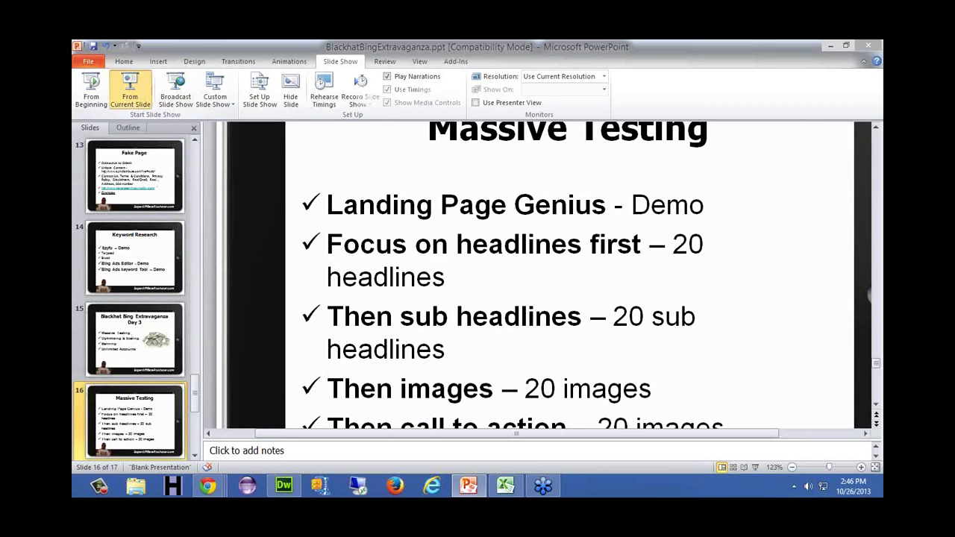
{"action": "left_click", "coordinate": [141, 95]}
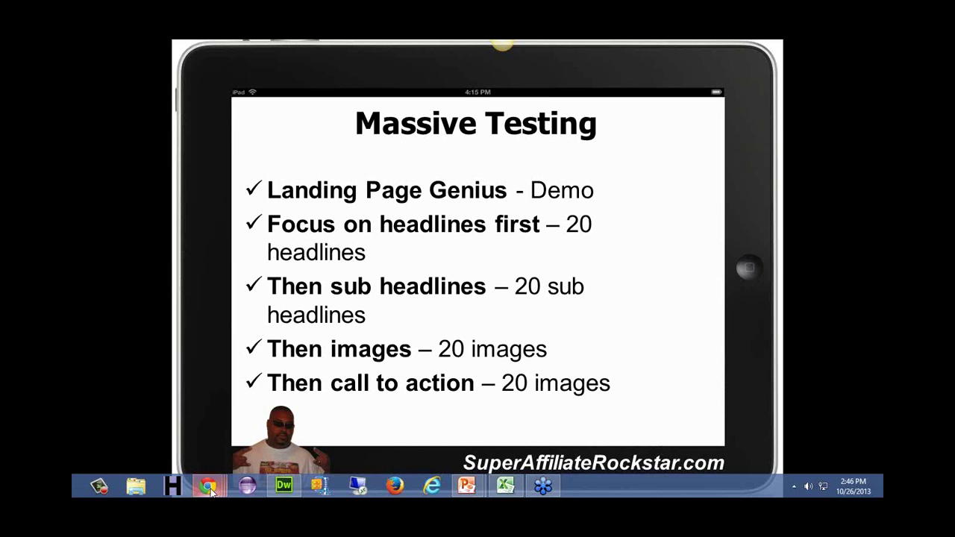
{"action": "mouse_move", "coordinate": [212, 491]}
{"action": "mouse_move", "coordinate": [153, 435]}
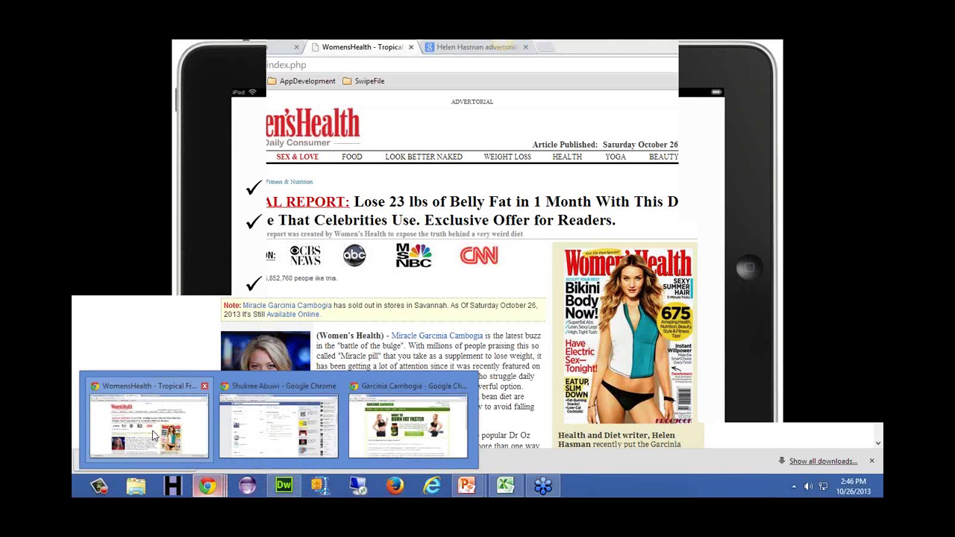
{"action": "left_click", "coordinate": [153, 435]}
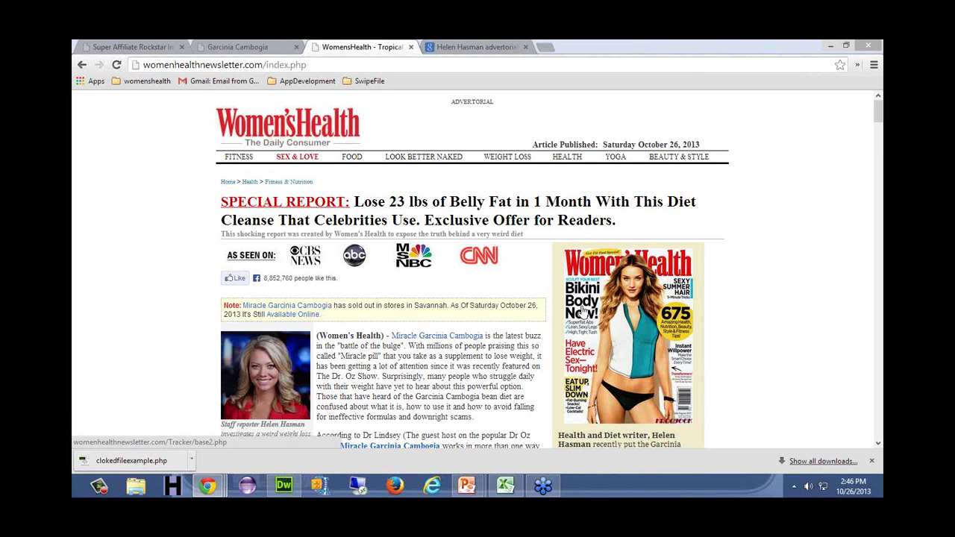
Step: Reload the Women's Health page, look through the article as far as the order section, and return to its beginning
{"action": "left_click", "coordinate": [377, 63]}
{"action": "double_click", "coordinate": [377, 62]}
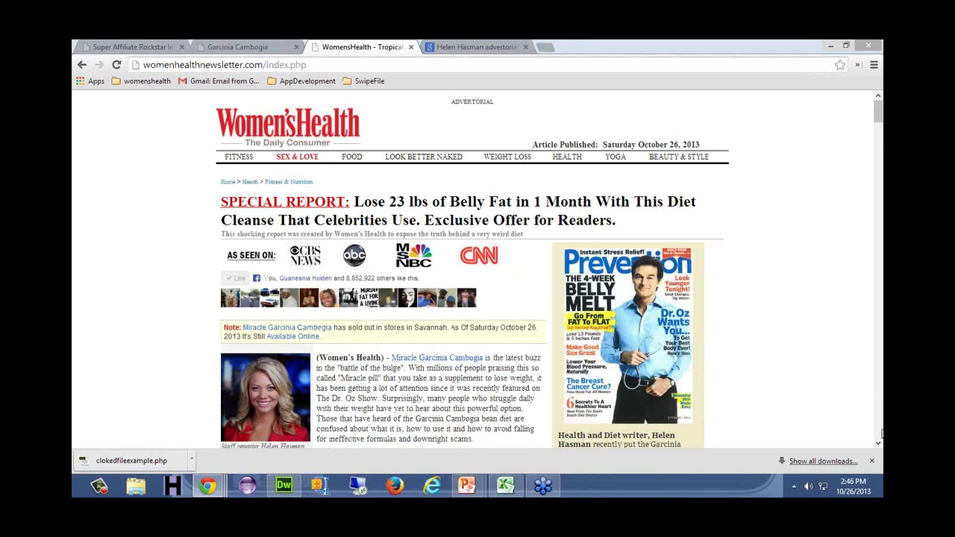
{"action": "scroll", "coordinate": [881, 432], "scroll_direction": "down", "scroll_amount": 12}
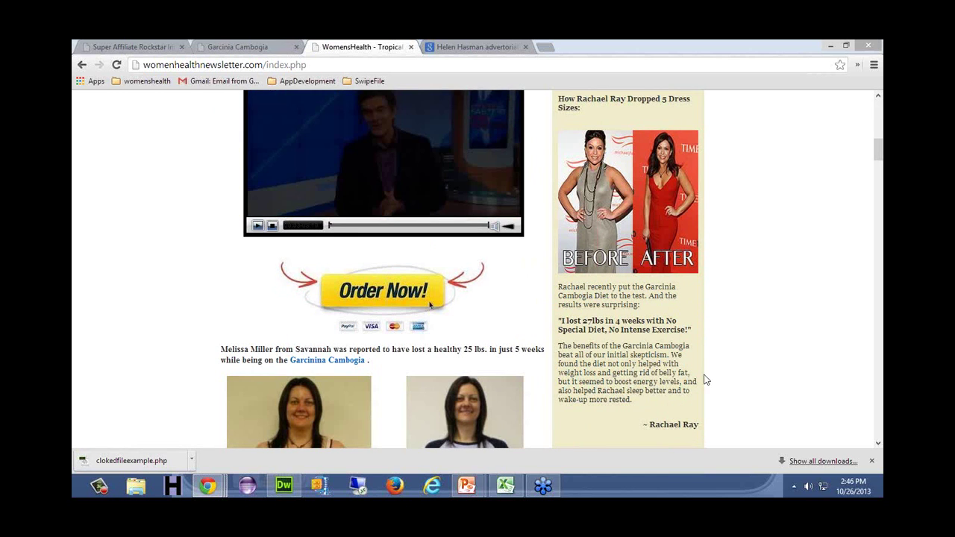
{"action": "mouse_move", "coordinate": [706, 380]}
{"action": "left_mouse_down"}
{"action": "mouse_move", "coordinate": [657, 321]}
{"action": "mouse_move", "coordinate": [611, 42]}
{"action": "left_mouse_up"}
{"action": "key", "text": "Home"}
{"action": "key", "text": "ctrl+a"}
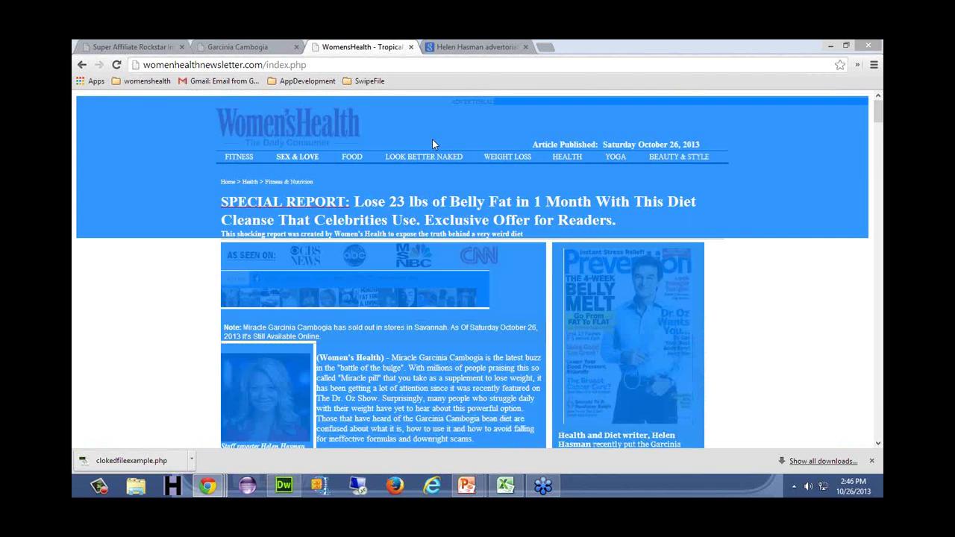
{"action": "left_click", "coordinate": [432, 139]}
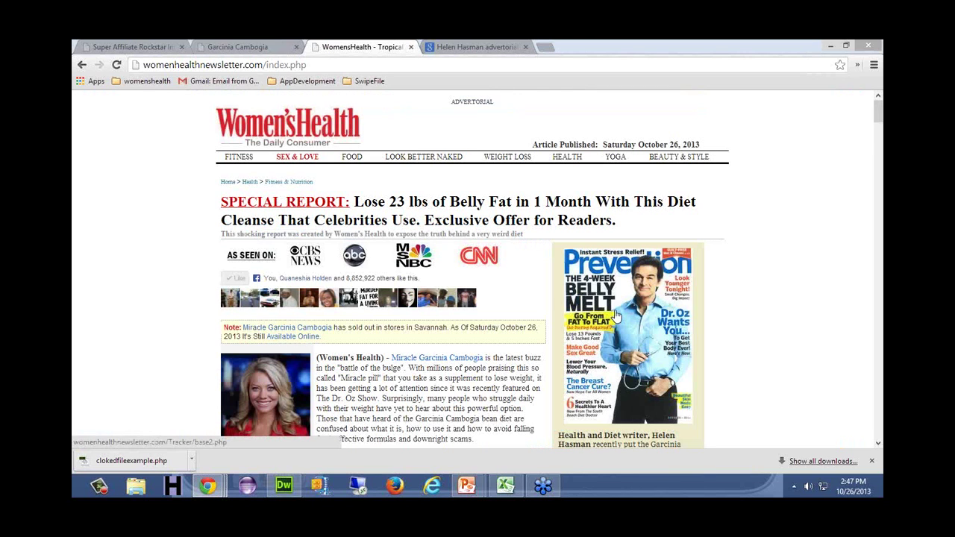
Step: Search Google for "women's health magazine" in the tab that holds the earlier advertorial search
{"action": "left_click", "coordinate": [437, 50]}
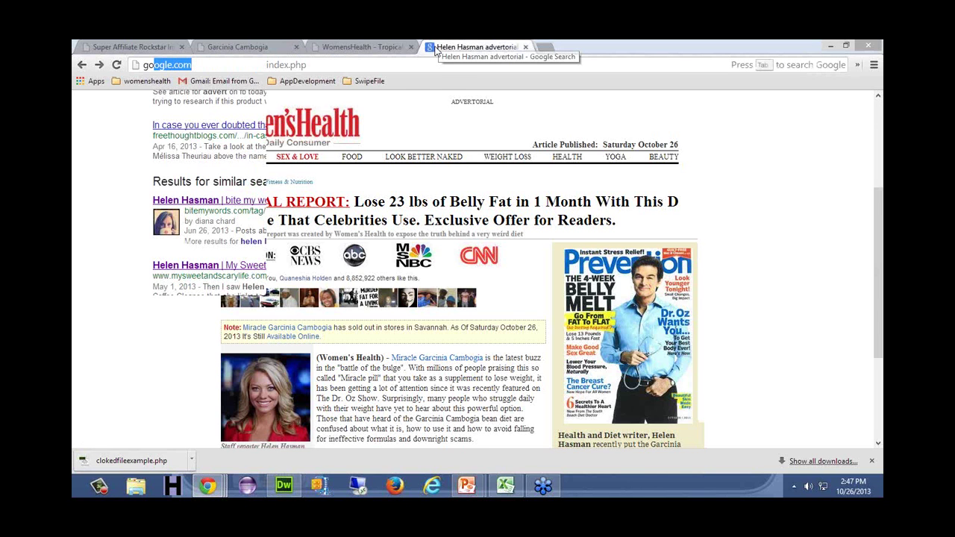
{"action": "right_click", "coordinate": [73, 45]}
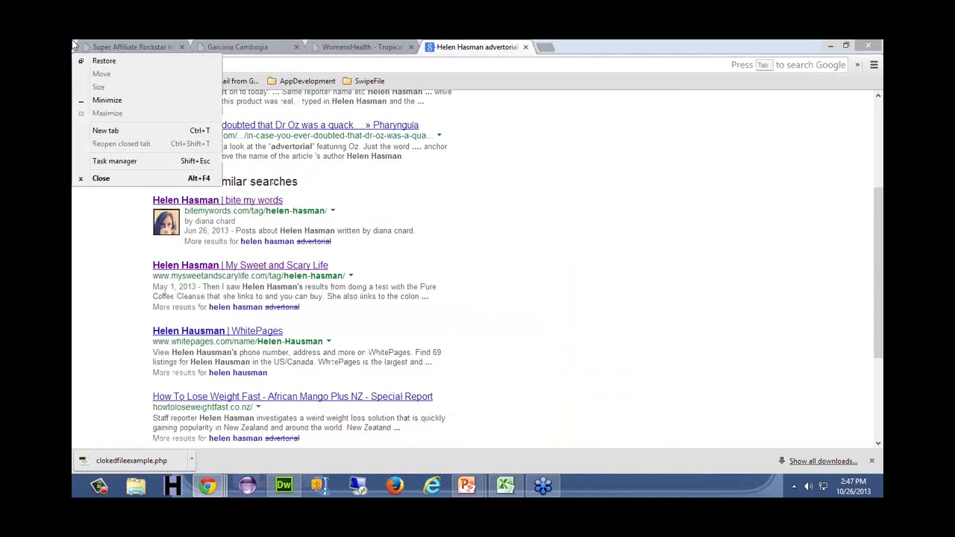
{"action": "left_click", "coordinate": [572, 127]}
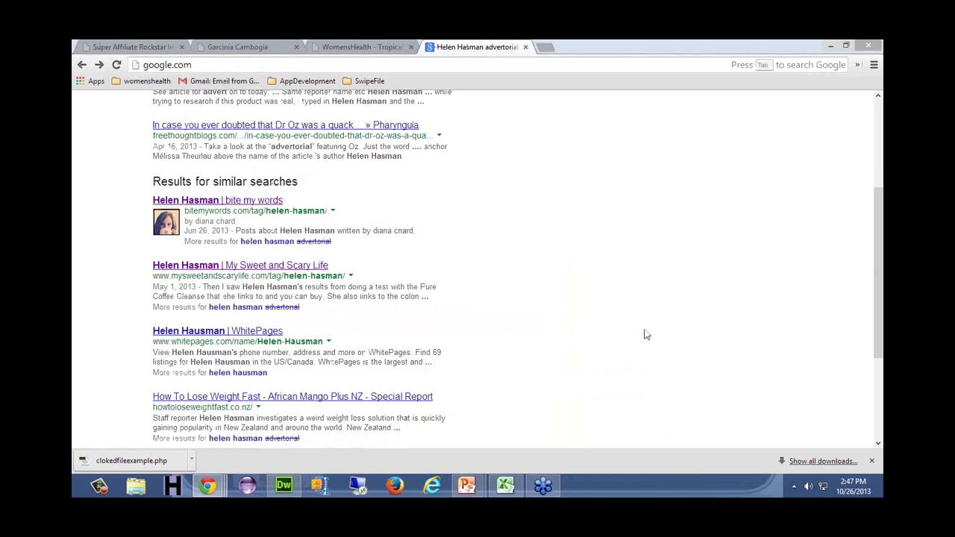
{"action": "scroll", "coordinate": [646, 335], "scroll_direction": "up", "scroll_amount": 1}
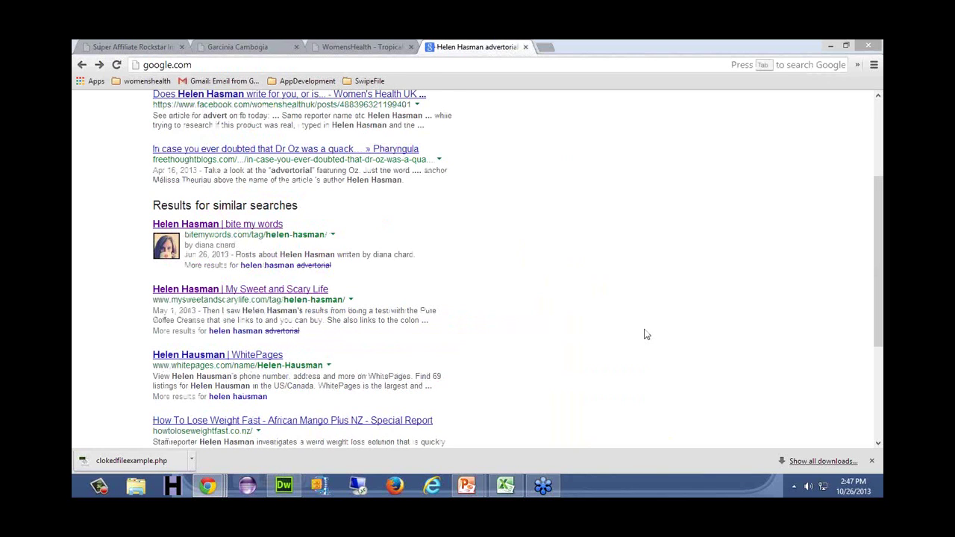
{"action": "scroll", "coordinate": [646, 335], "scroll_direction": "up", "scroll_amount": 3}
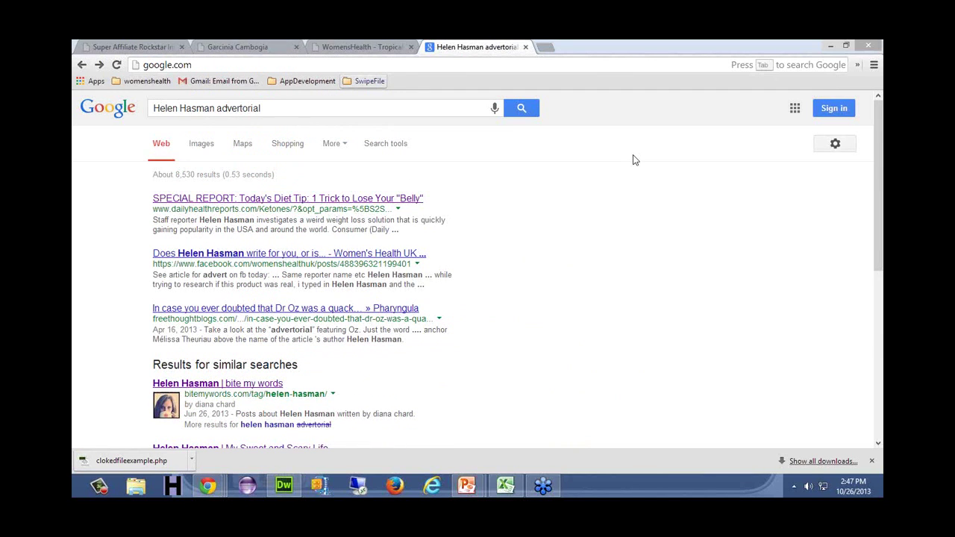
{"action": "key", "text": "ctrl+a"}
{"action": "key", "text": "BackSpace"}
{"action": "type", "text": "womens"}
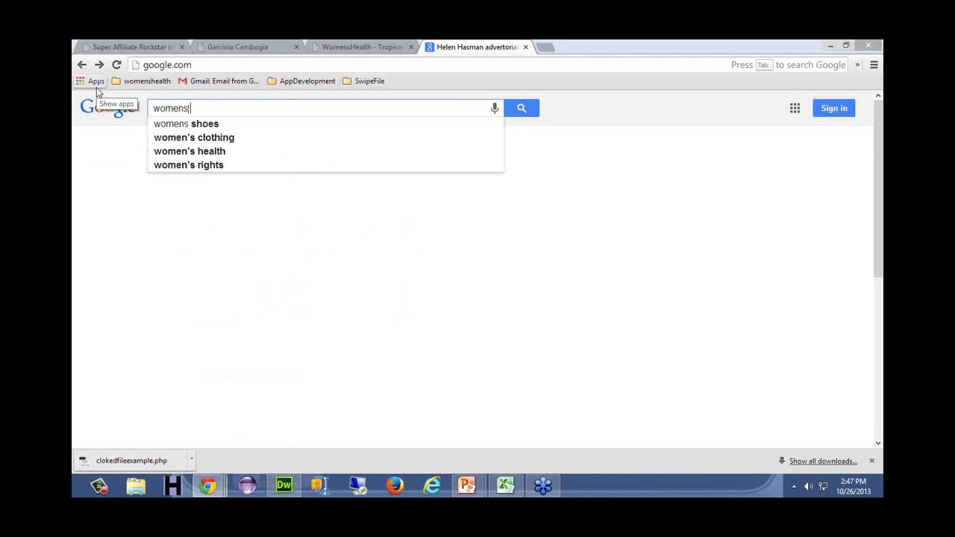
{"action": "type", "text": " health ma"}
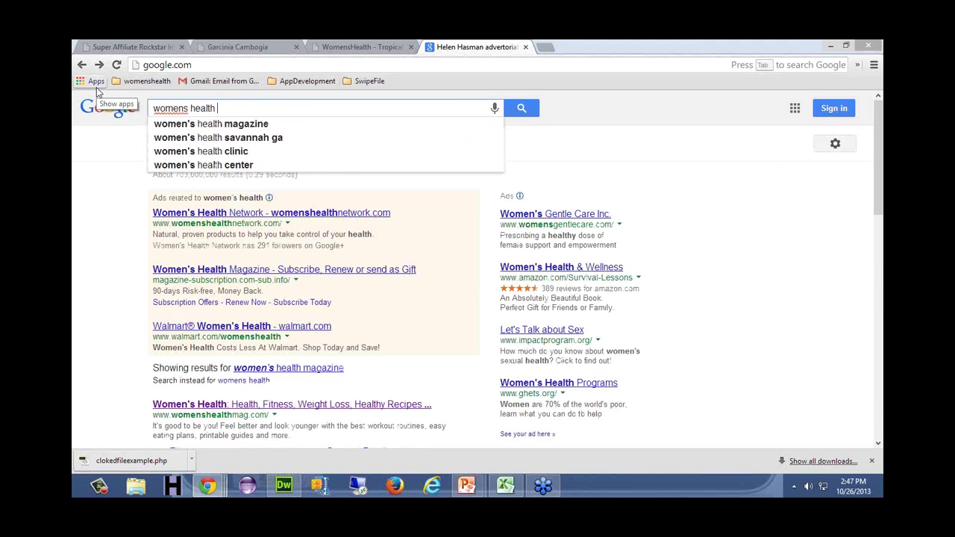
{"action": "left_click", "coordinate": [257, 123]}
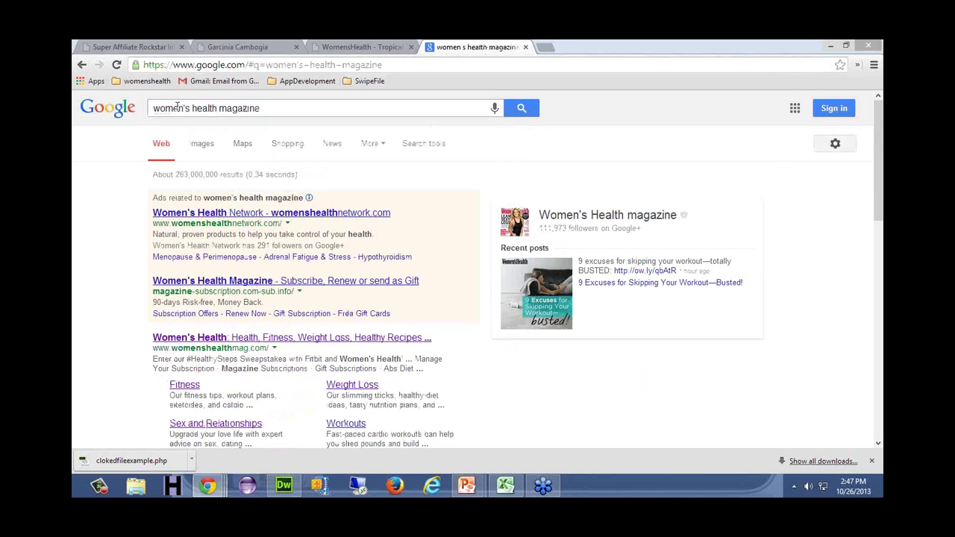
Step: Browse the image results for magazine covers, preview the "Slim Calm Sexy" cover, and return to the Women's Health page
{"action": "left_click", "coordinate": [202, 145]}
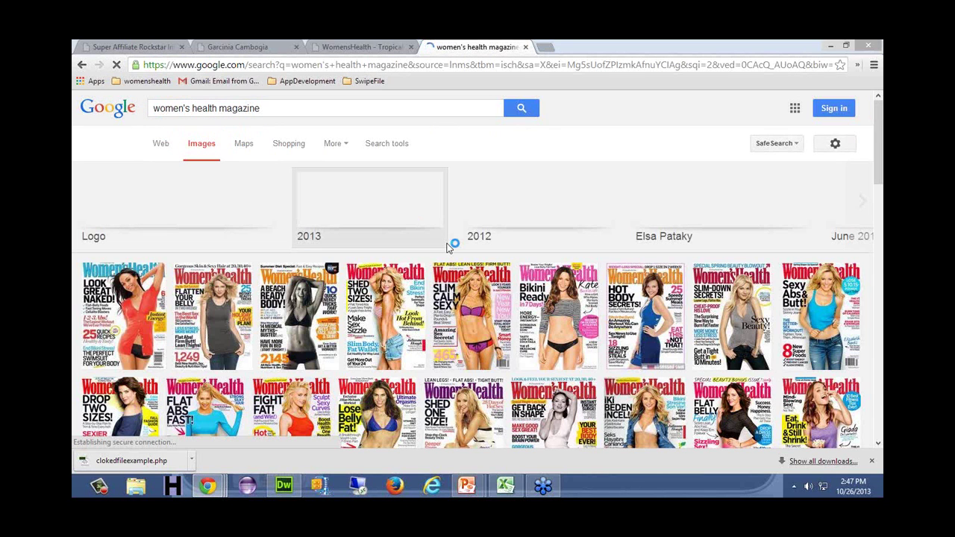
{"action": "scroll", "coordinate": [512, 237], "scroll_direction": "down", "scroll_amount": 4}
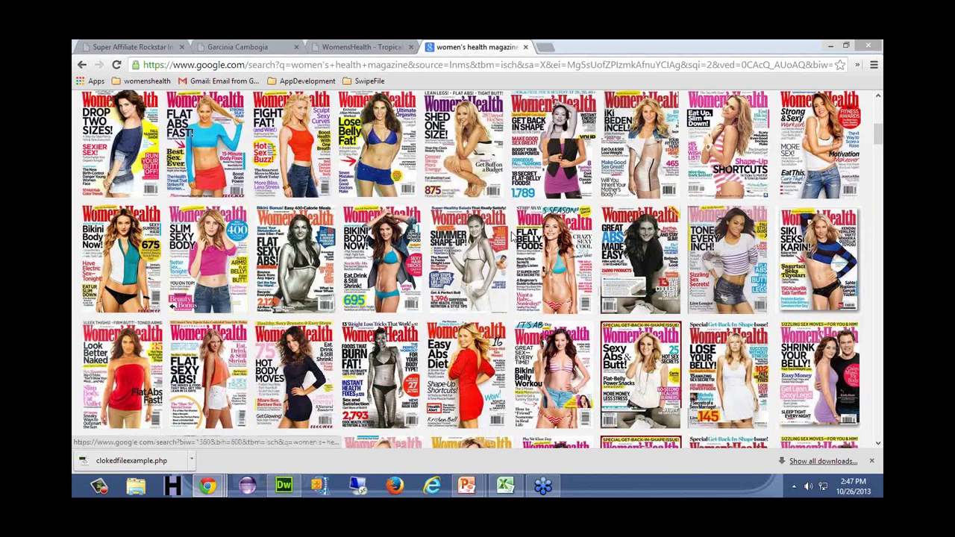
{"action": "scroll", "coordinate": [515, 236], "scroll_direction": "down", "scroll_amount": 5}
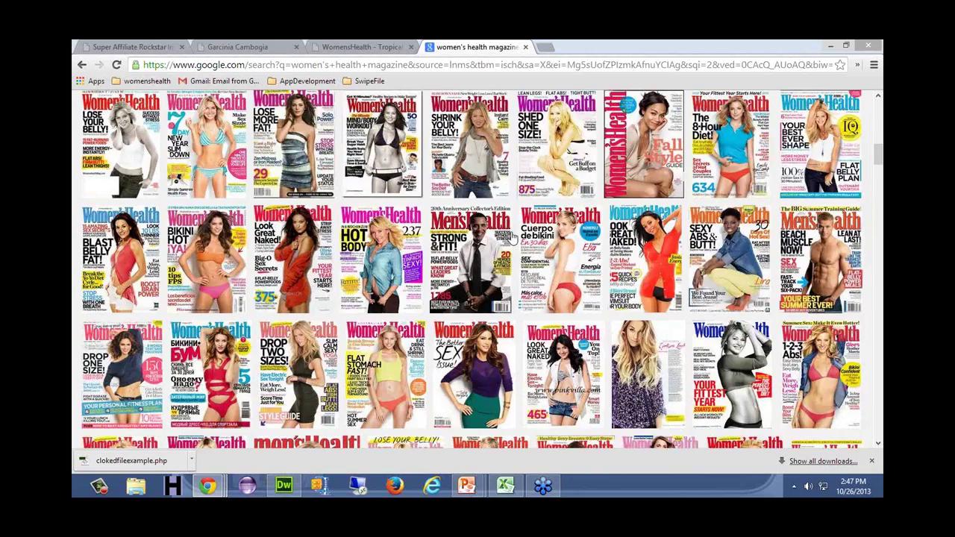
{"action": "scroll", "coordinate": [512, 237], "scroll_direction": "down", "scroll_amount": 3}
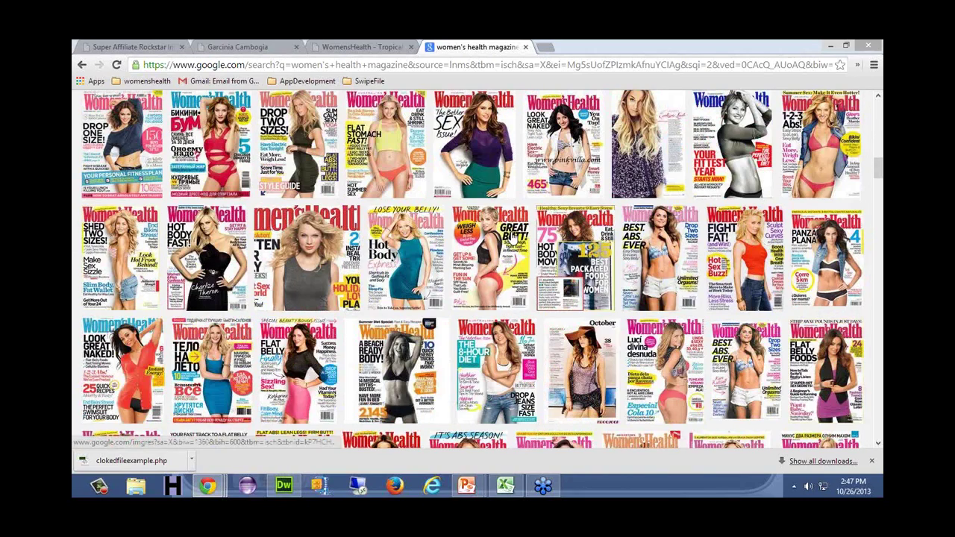
{"action": "scroll", "coordinate": [512, 238], "scroll_direction": "down", "scroll_amount": 2}
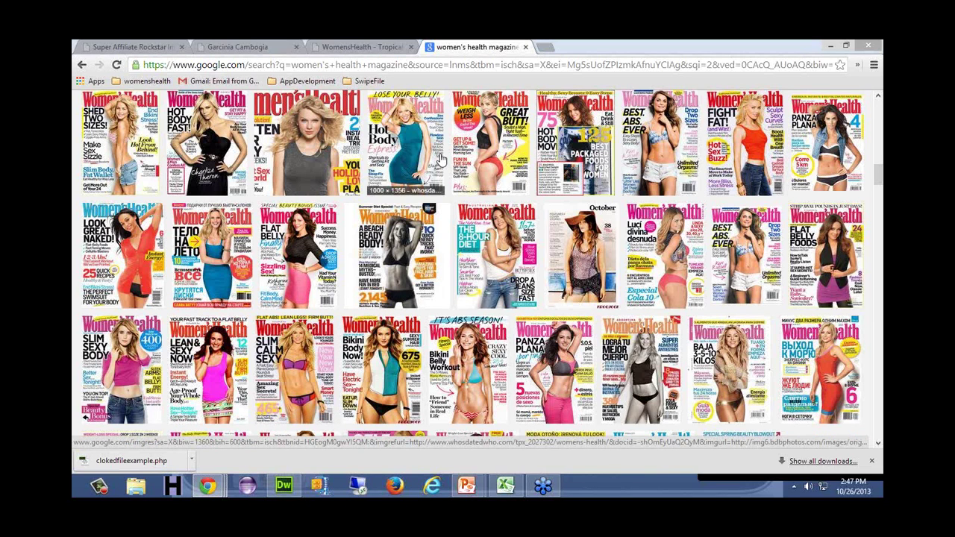
{"action": "left_click", "coordinate": [295, 348]}
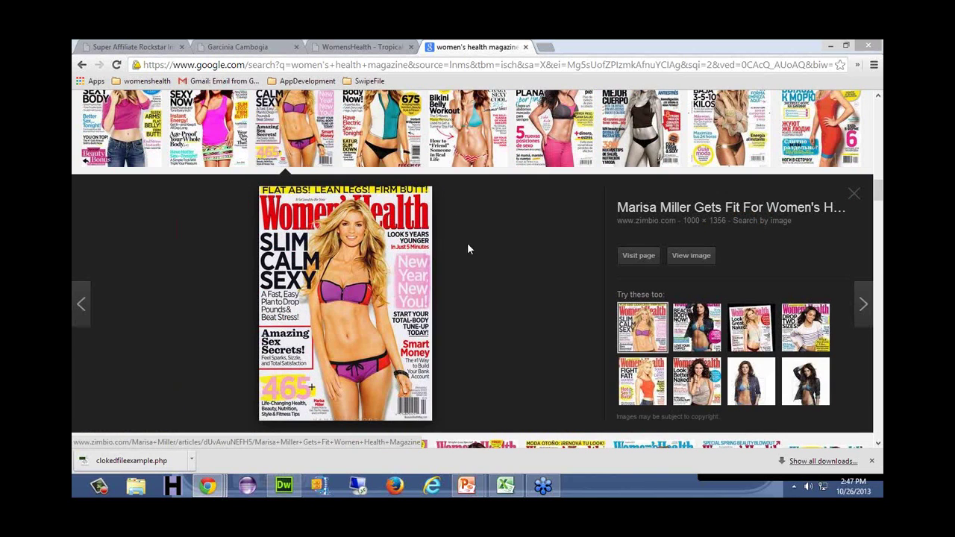
{"action": "left_click", "coordinate": [353, 48]}
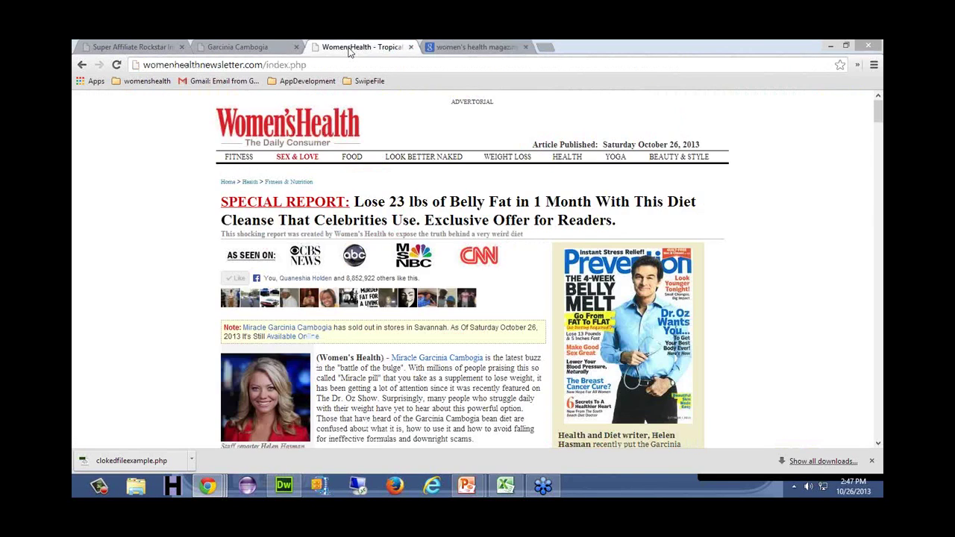
Step: Compare the Garcinia Cambogia page, the Women's Health page and the enlarged magazine cover image, and return to the Women's Health page
{"action": "left_click", "coordinate": [269, 48]}
{"action": "left_click", "coordinate": [358, 47]}
{"action": "left_click", "coordinate": [443, 47]}
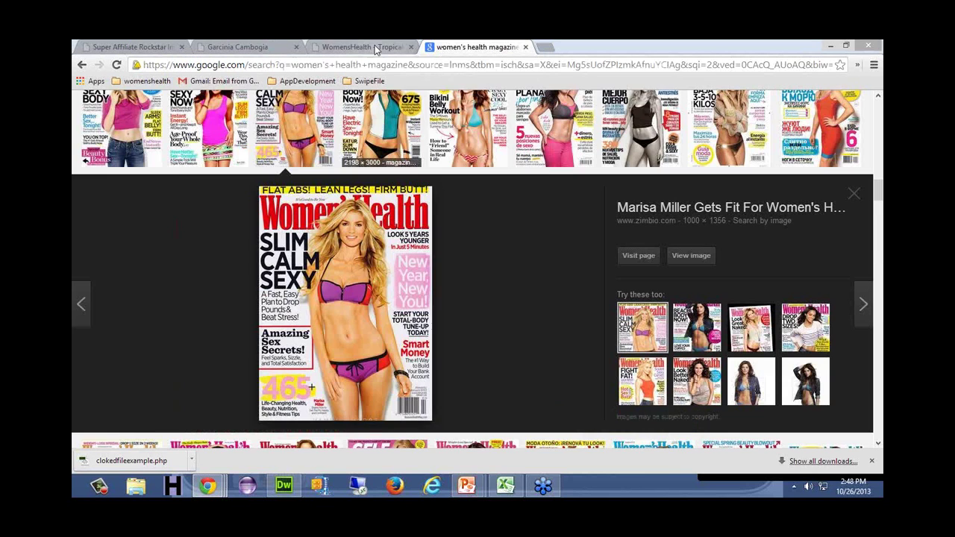
{"action": "left_click", "coordinate": [364, 52]}
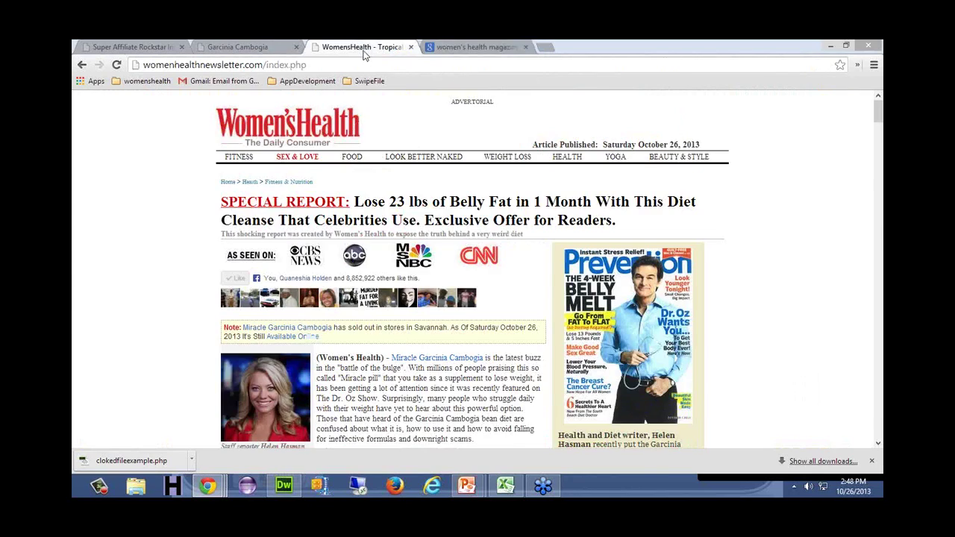
{"action": "left_click", "coordinate": [471, 47]}
{"action": "left_click", "coordinate": [360, 47]}
{"action": "left_click", "coordinate": [239, 47]}
{"action": "left_click", "coordinate": [362, 47]}
{"action": "left_click", "coordinate": [470, 47]}
{"action": "left_click", "coordinate": [362, 47]}
Step: Switch to the running PowerPoint slide show of the Massive Testing slide, end it, and return to the Women's Health page in Chrome
{"action": "mouse_move", "coordinate": [472, 492]}
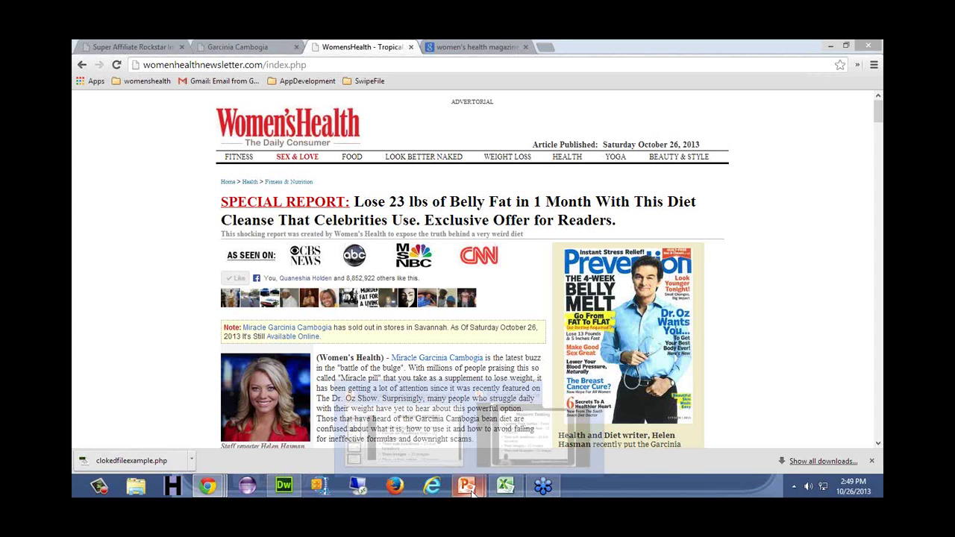
{"action": "left_click", "coordinate": [503, 437]}
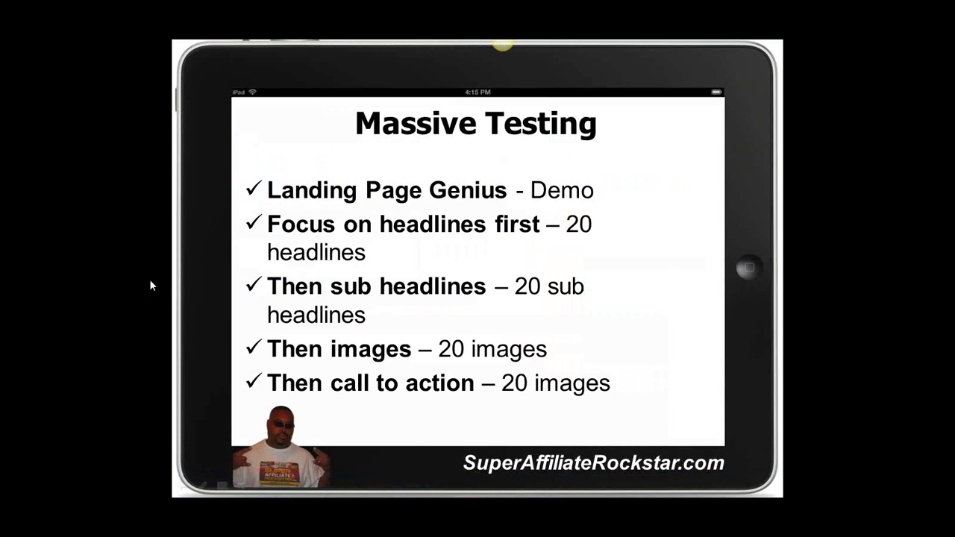
{"action": "key", "text": "b"}
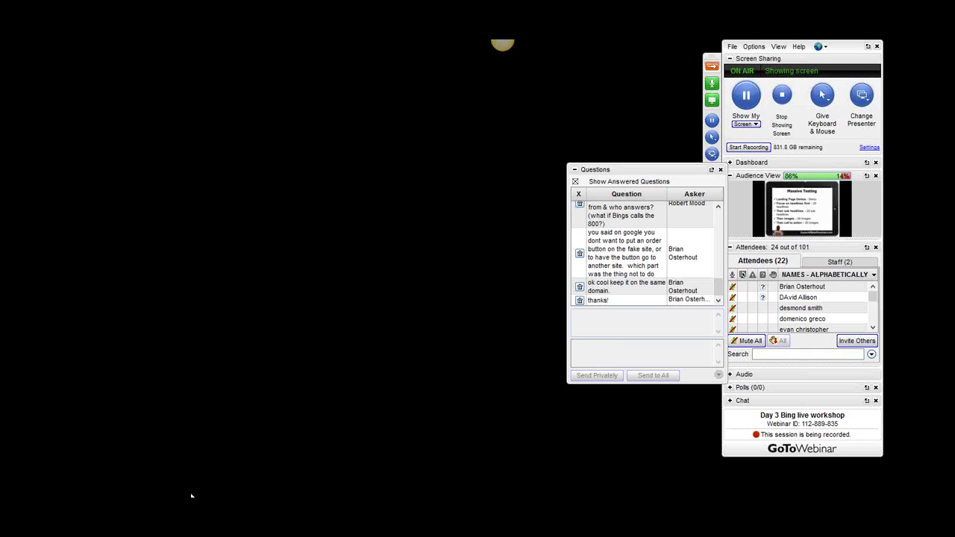
{"action": "key", "text": "Escape"}
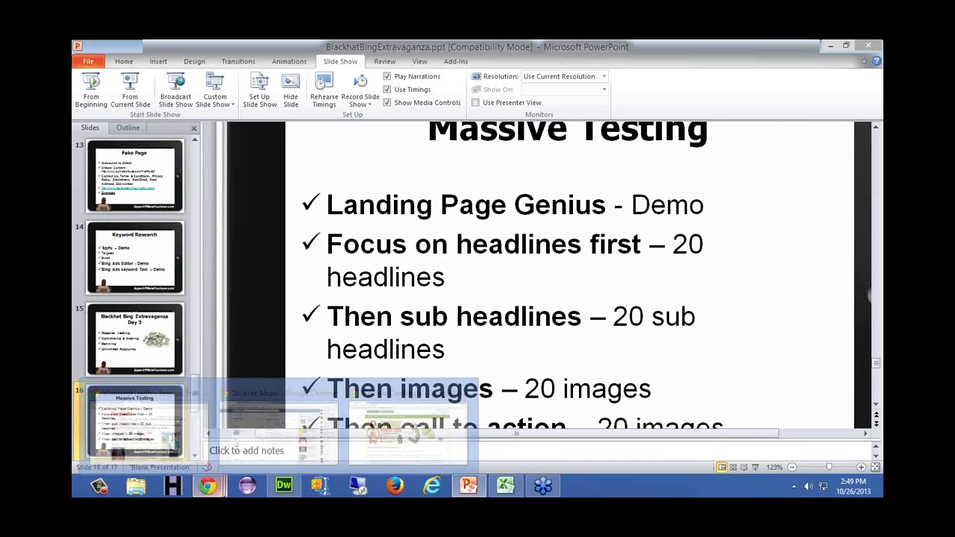
{"action": "left_click", "coordinate": [359, 399]}
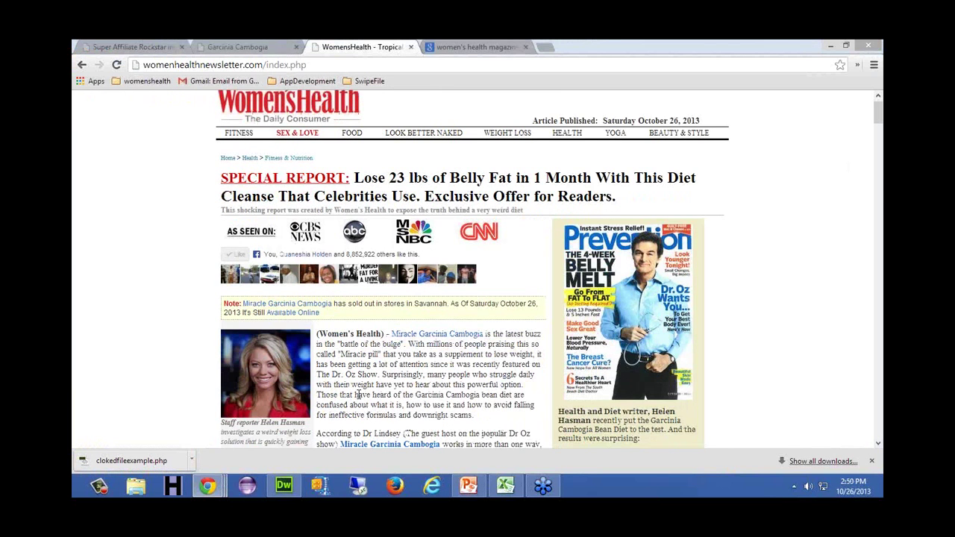
Step: Skim the Women's Health article as far as the embedded video and return to its headline
{"action": "scroll", "coordinate": [357, 394], "scroll_direction": "down", "scroll_amount": 10}
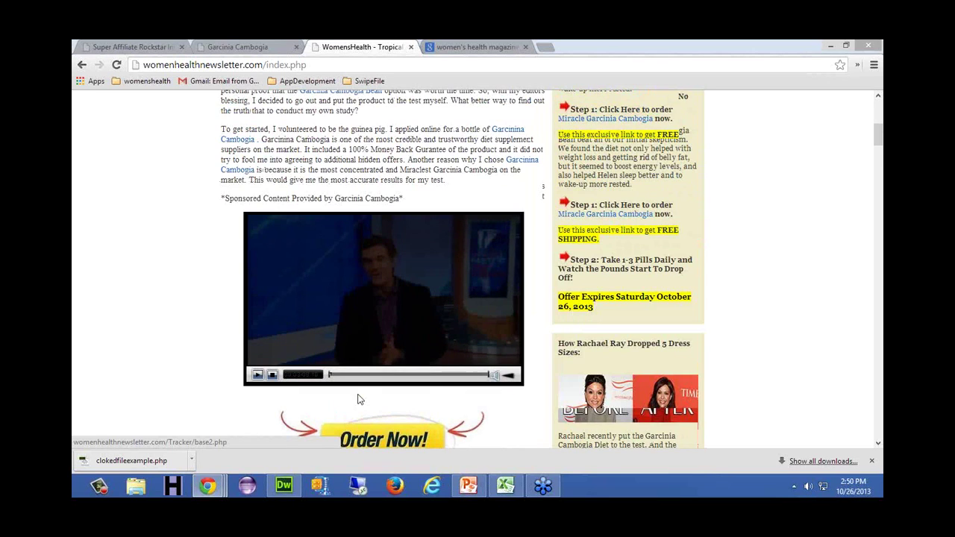
{"action": "scroll", "coordinate": [357, 399], "scroll_direction": "up", "scroll_amount": 15}
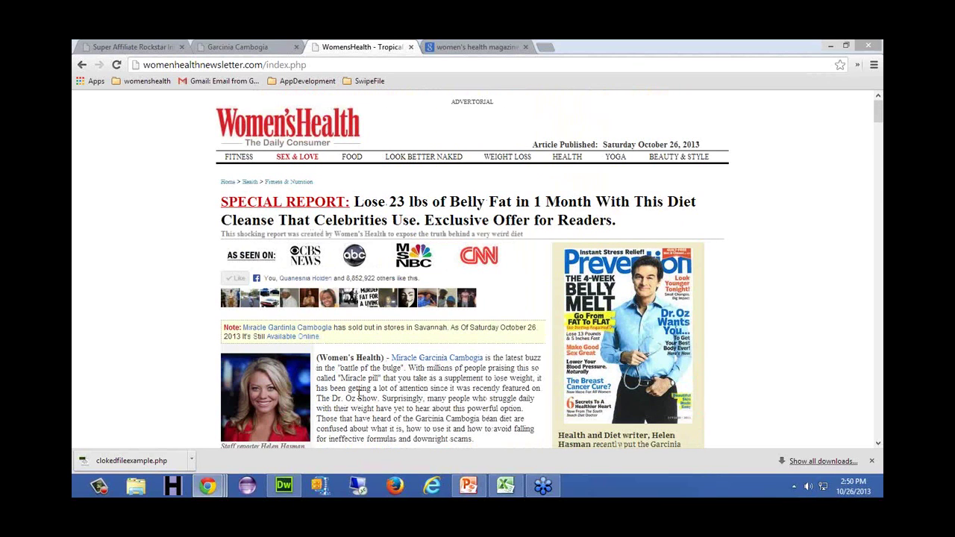
{"action": "scroll", "coordinate": [359, 396], "scroll_direction": "down", "scroll_amount": 1}
{"action": "scroll", "coordinate": [359, 399], "scroll_direction": "up", "scroll_amount": 1}
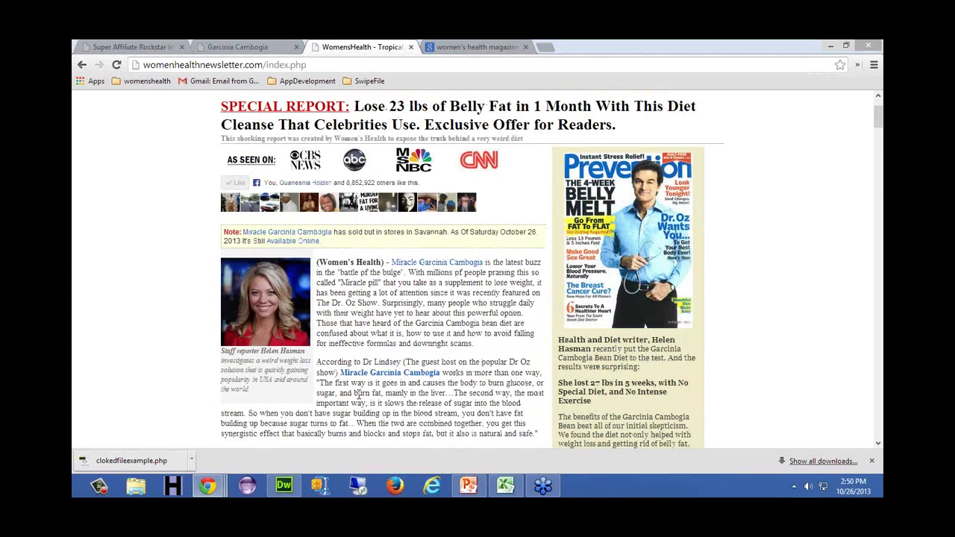
{"action": "scroll", "coordinate": [358, 394], "scroll_direction": "up", "scroll_amount": 2}
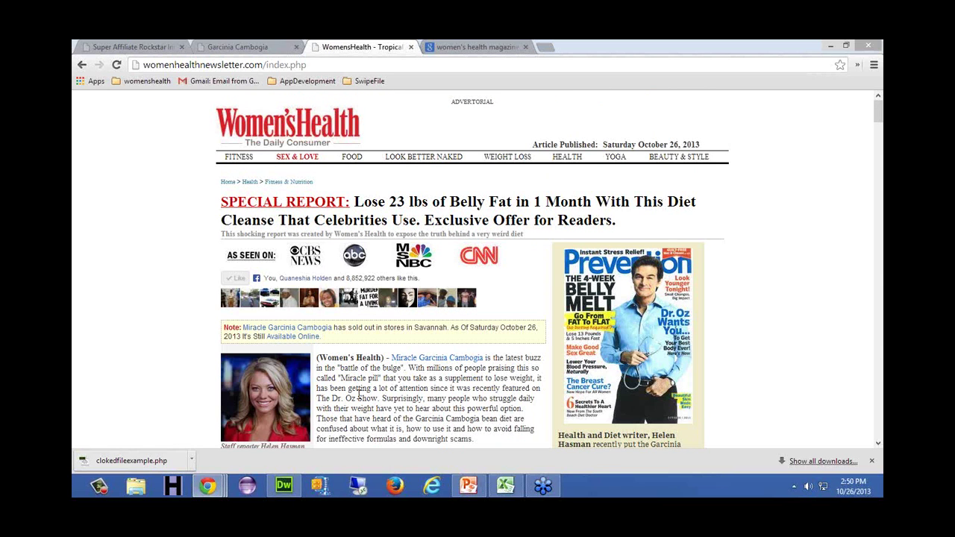
Step: Examine the "Order Now!" call to action and the payment logos beneath the article's video
{"action": "scroll", "coordinate": [359, 394], "scroll_direction": "down", "scroll_amount": 1}
{"action": "scroll", "coordinate": [359, 396], "scroll_direction": "down", "scroll_amount": 4}
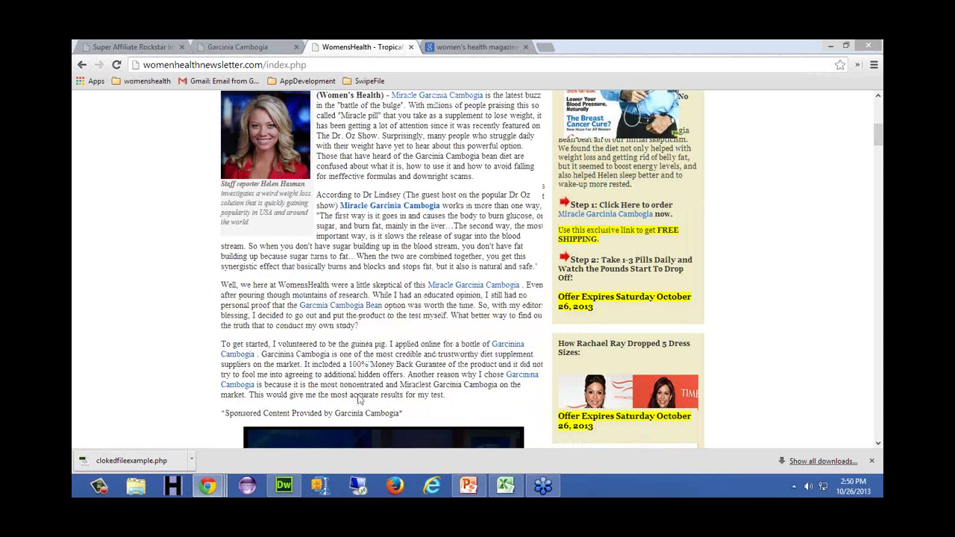
{"action": "scroll", "coordinate": [358, 401], "scroll_direction": "down", "scroll_amount": 5}
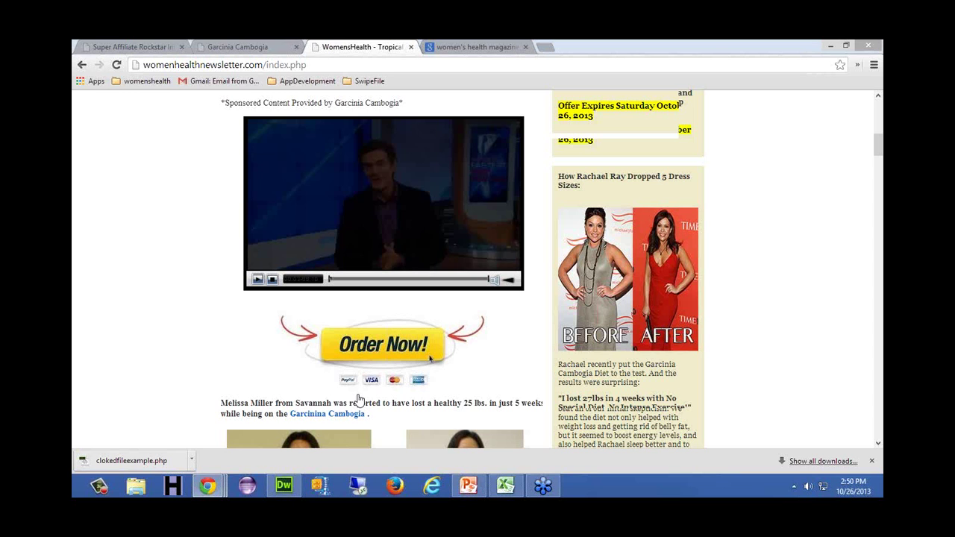
{"action": "scroll", "coordinate": [358, 401], "scroll_direction": "down", "scroll_amount": 1}
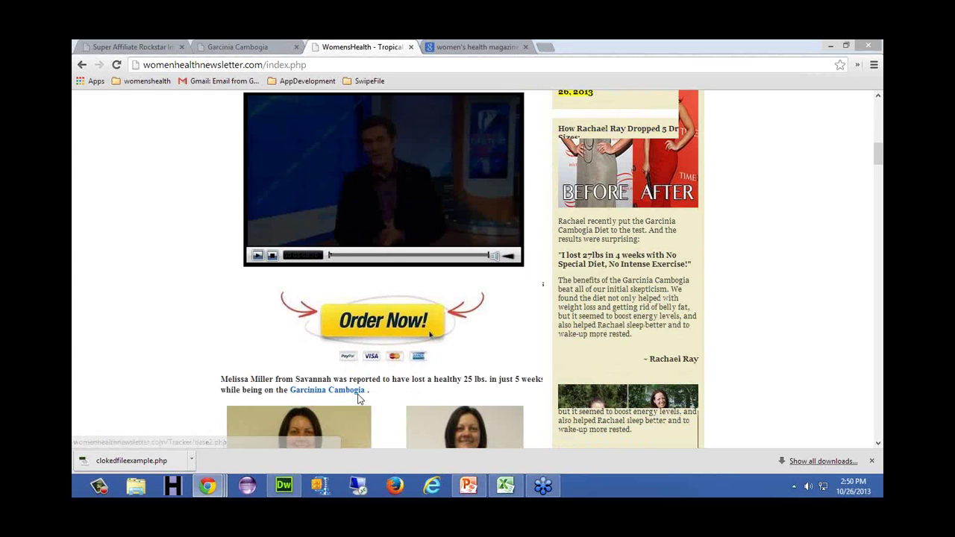
{"action": "scroll", "coordinate": [358, 399], "scroll_direction": "down", "scroll_amount": 2}
{"action": "scroll", "coordinate": [358, 399], "scroll_direction": "up", "scroll_amount": 2}
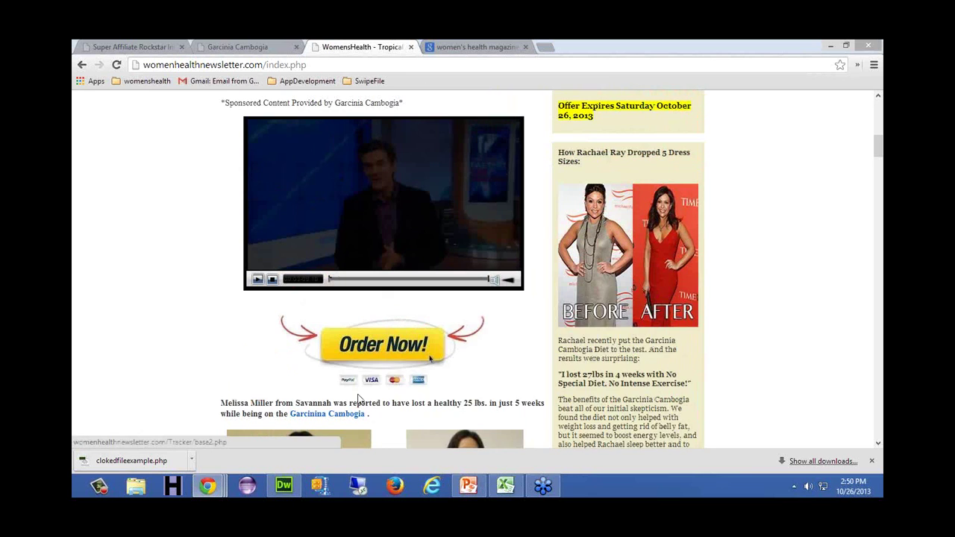
{"action": "scroll", "coordinate": [357, 399], "scroll_direction": "up", "scroll_amount": 1}
{"action": "scroll", "coordinate": [357, 399], "scroll_direction": "down", "scroll_amount": 1}
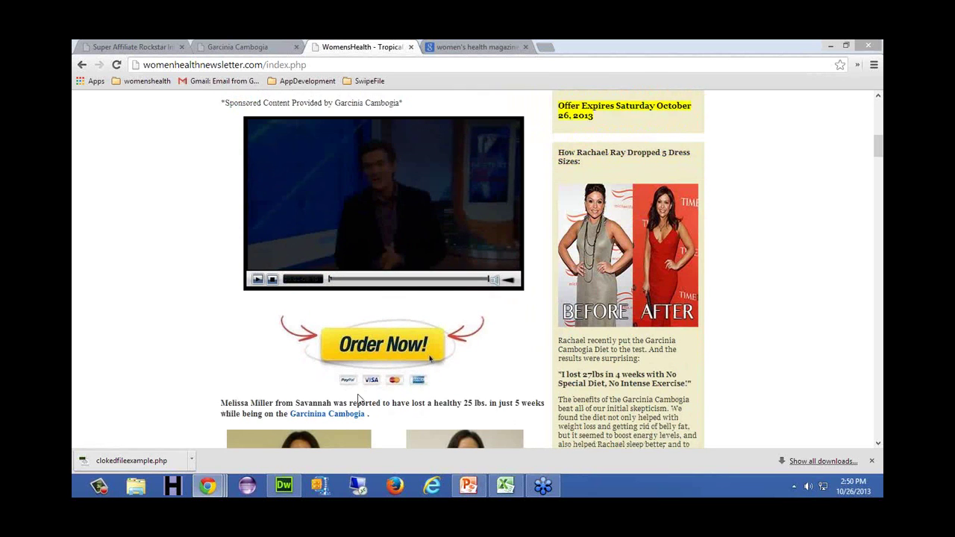
{"action": "scroll", "coordinate": [358, 399], "scroll_direction": "down", "scroll_amount": 1}
{"action": "scroll", "coordinate": [358, 400], "scroll_direction": "up", "scroll_amount": 2}
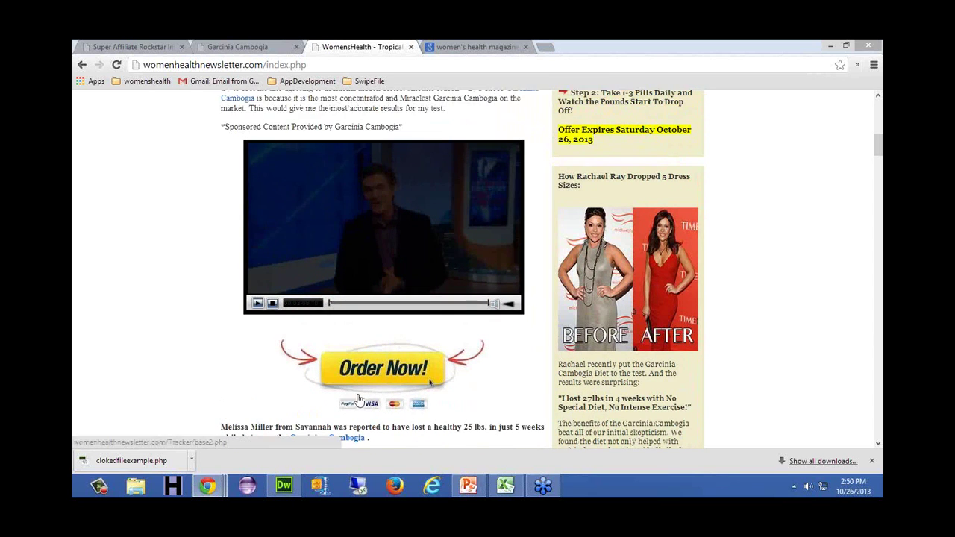
{"action": "scroll", "coordinate": [358, 399], "scroll_direction": "down", "scroll_amount": 1}
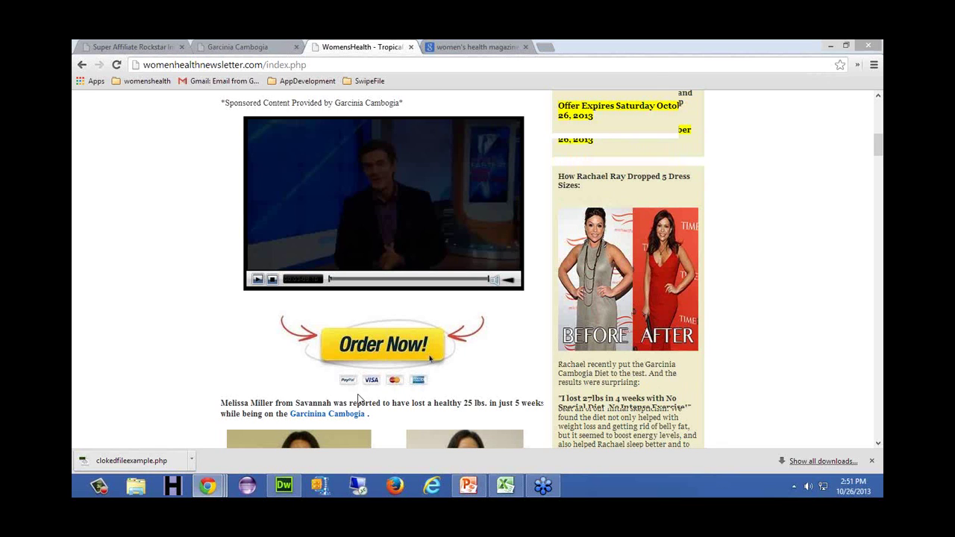
Step: Review the article text leading up to the video and come back to the "Order Now!" section
{"action": "scroll", "coordinate": [358, 399], "scroll_direction": "up", "scroll_amount": 3}
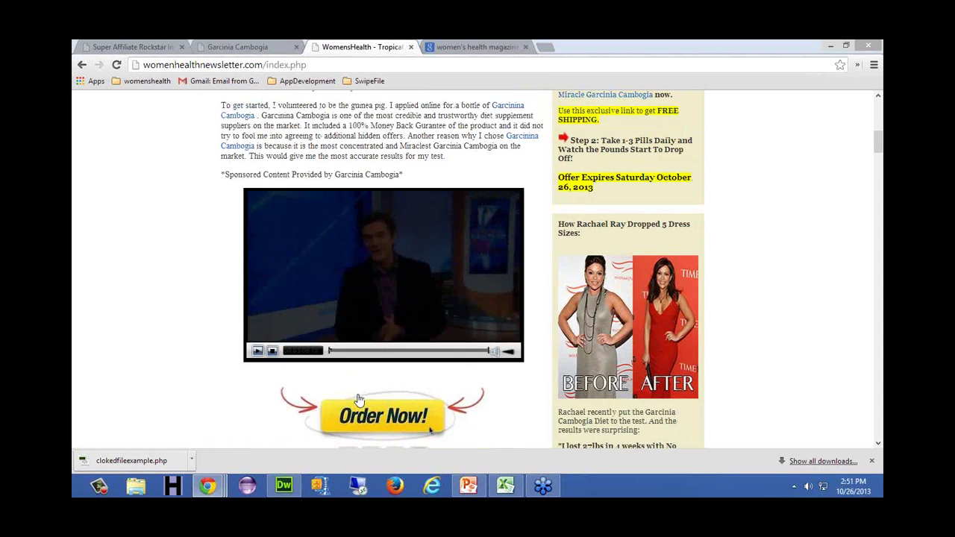
{"action": "scroll", "coordinate": [358, 400], "scroll_direction": "up", "scroll_amount": 1}
{"action": "scroll", "coordinate": [358, 399], "scroll_direction": "down", "scroll_amount": 1}
{"action": "scroll", "coordinate": [358, 401], "scroll_direction": "up", "scroll_amount": 1}
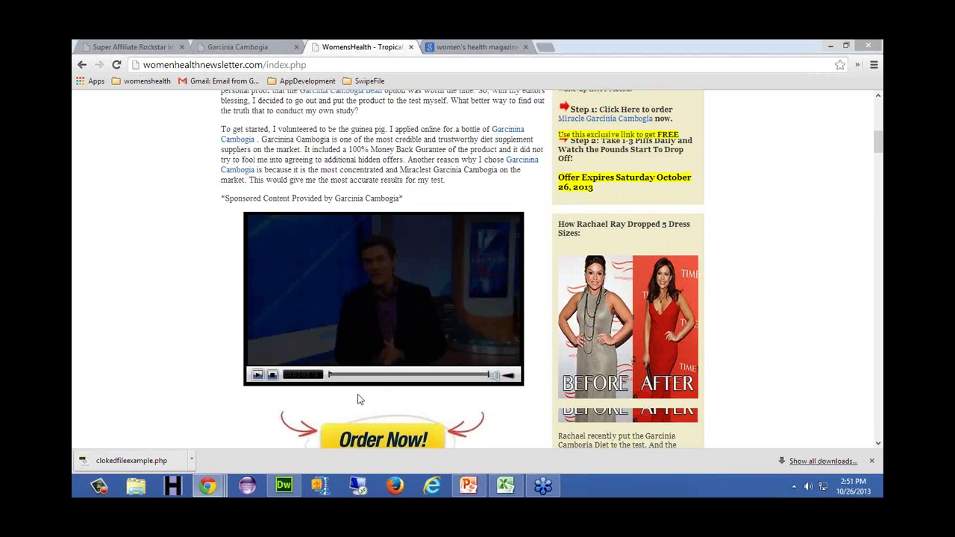
{"action": "scroll", "coordinate": [358, 400], "scroll_direction": "down", "scroll_amount": 1}
{"action": "scroll", "coordinate": [357, 399], "scroll_direction": "up", "scroll_amount": 2}
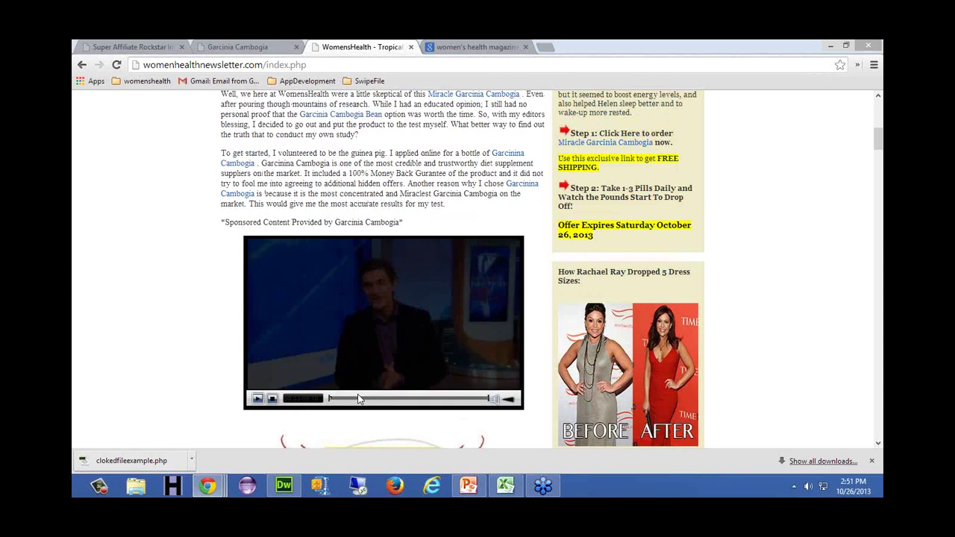
{"action": "scroll", "coordinate": [358, 400], "scroll_direction": "up", "scroll_amount": 2}
{"action": "scroll", "coordinate": [357, 399], "scroll_direction": "up", "scroll_amount": 5}
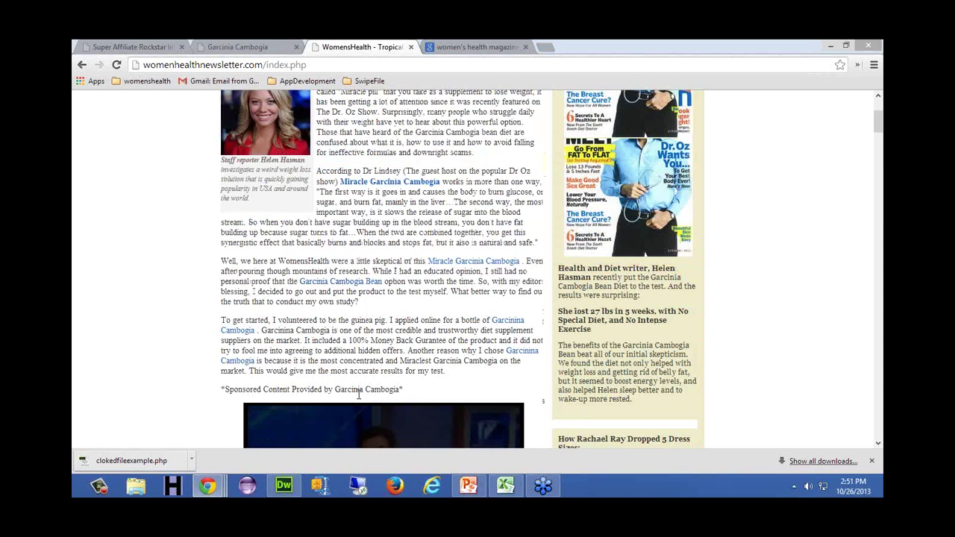
{"action": "scroll", "coordinate": [358, 394], "scroll_direction": "up", "scroll_amount": 3}
{"action": "scroll", "coordinate": [358, 395], "scroll_direction": "down", "scroll_amount": 8}
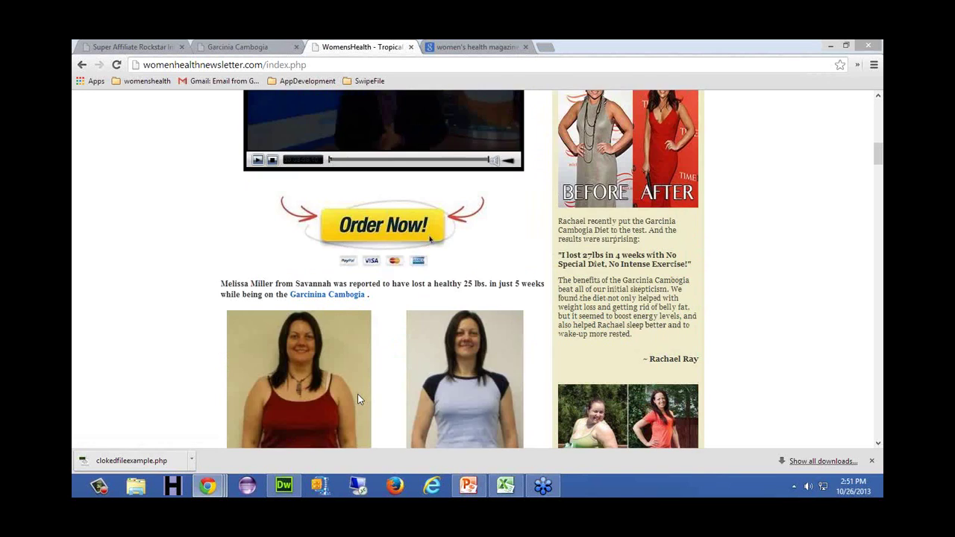
{"action": "scroll", "coordinate": [358, 399], "scroll_direction": "up", "scroll_amount": 3}
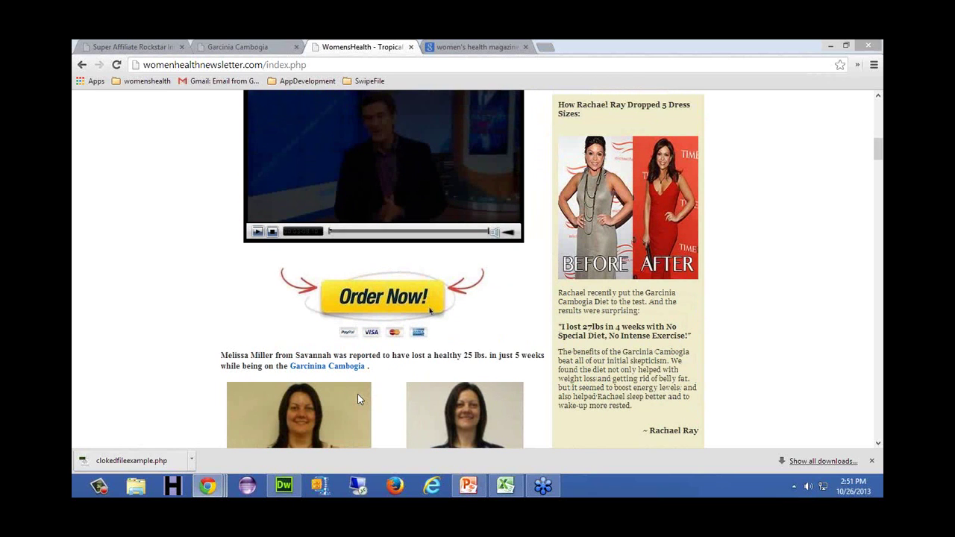
{"action": "scroll", "coordinate": [357, 400], "scroll_direction": "down", "scroll_amount": 1}
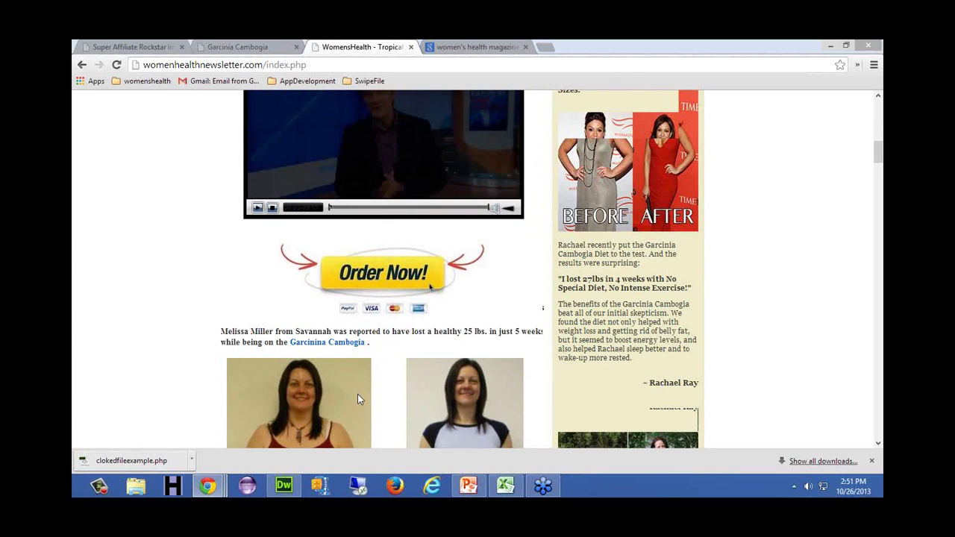
Step: Examine the before-and-after photos, the testimonials and the weekly "My Results" entries, and return to the article's headline
{"action": "scroll", "coordinate": [358, 394], "scroll_direction": "down", "scroll_amount": 5}
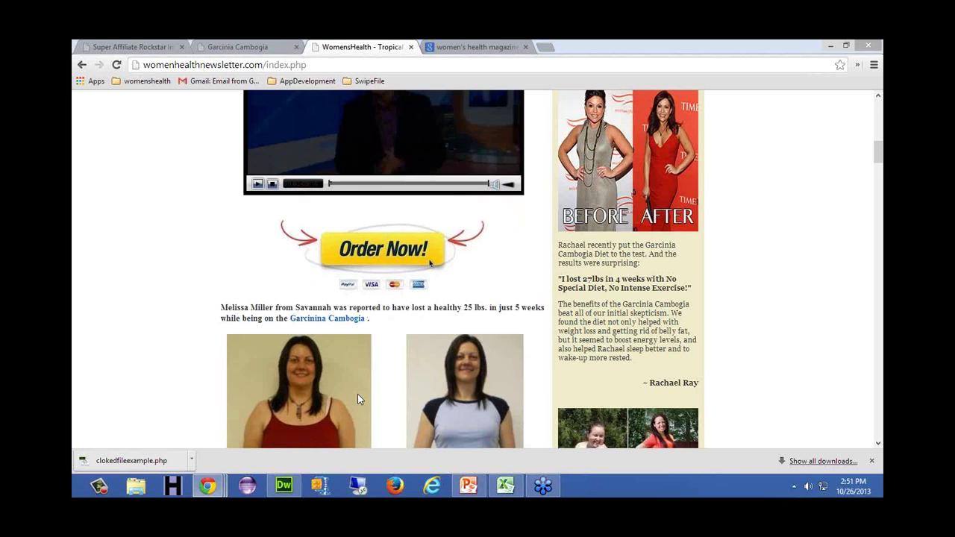
{"action": "scroll", "coordinate": [358, 394], "scroll_direction": "down", "scroll_amount": 6}
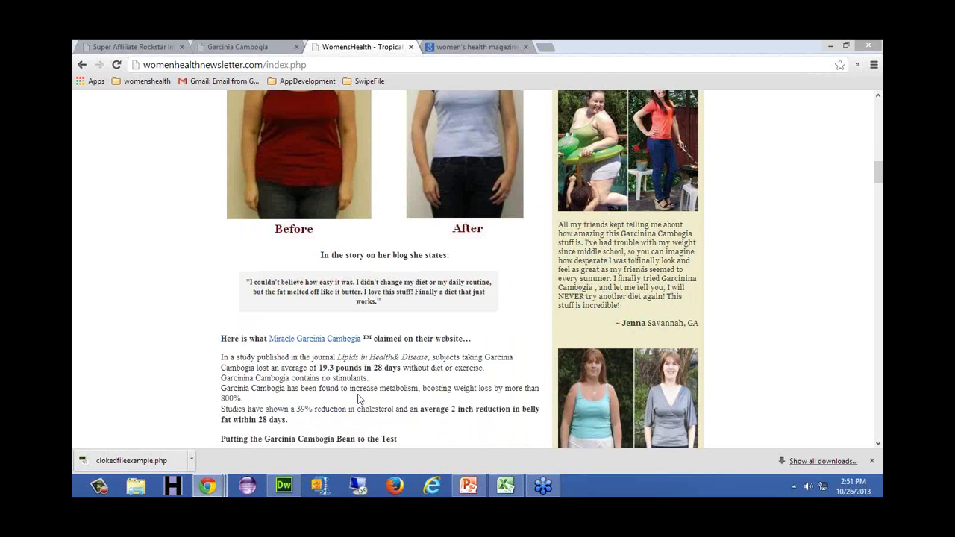
{"action": "scroll", "coordinate": [357, 399], "scroll_direction": "up", "scroll_amount": 1}
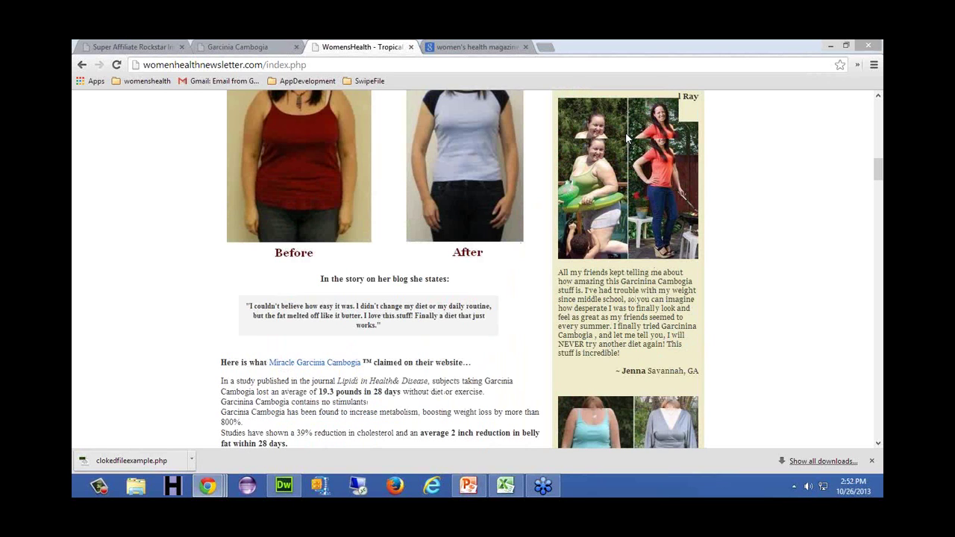
{"action": "scroll", "coordinate": [627, 138], "scroll_direction": "up", "scroll_amount": 5}
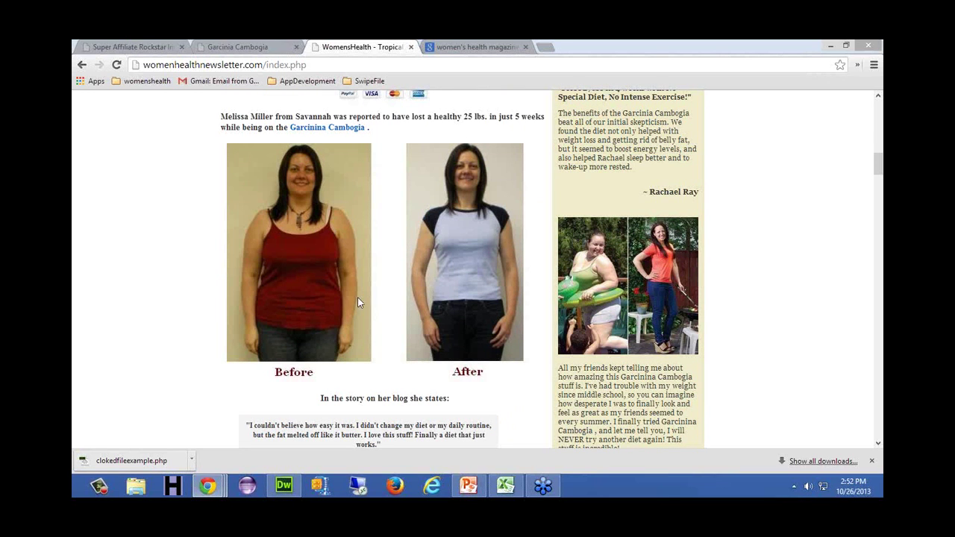
{"action": "scroll", "coordinate": [320, 322], "scroll_direction": "down", "scroll_amount": 3}
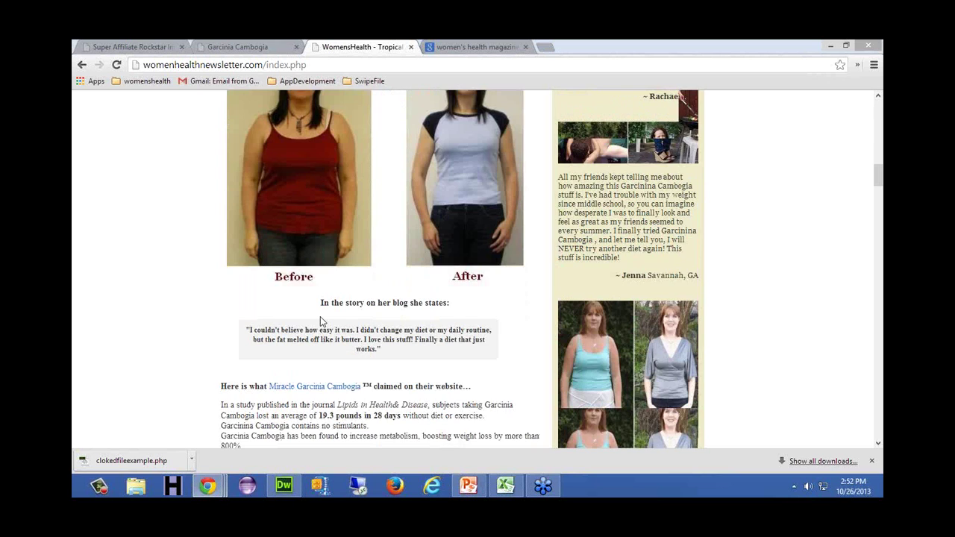
{"action": "scroll", "coordinate": [320, 317], "scroll_direction": "down", "scroll_amount": 5}
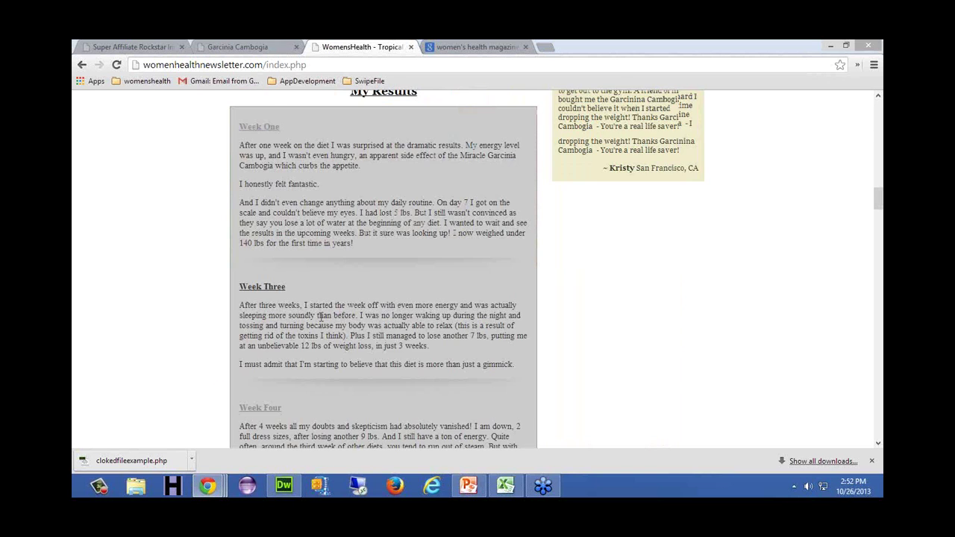
{"action": "scroll", "coordinate": [320, 316], "scroll_direction": "up", "scroll_amount": 15}
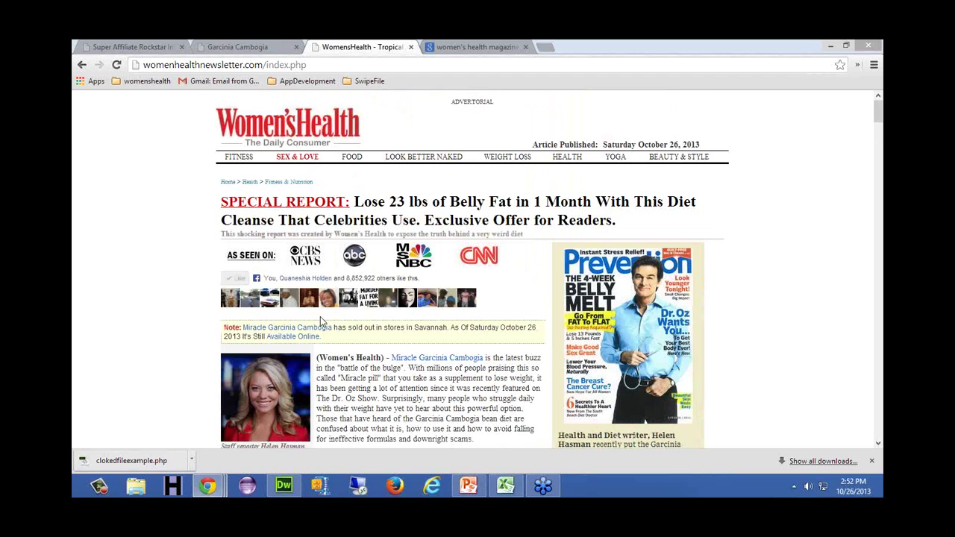
Step: Skim the article once more from the headline through the Week Five results, and return to its beginning
{"action": "scroll", "coordinate": [320, 316], "scroll_direction": "down", "scroll_amount": 1}
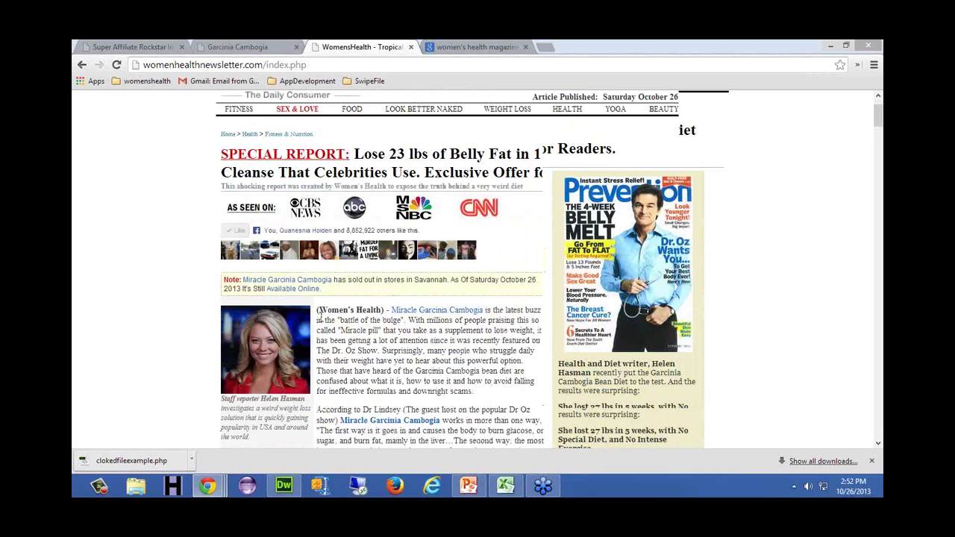
{"action": "scroll", "coordinate": [319, 315], "scroll_direction": "down", "scroll_amount": 2}
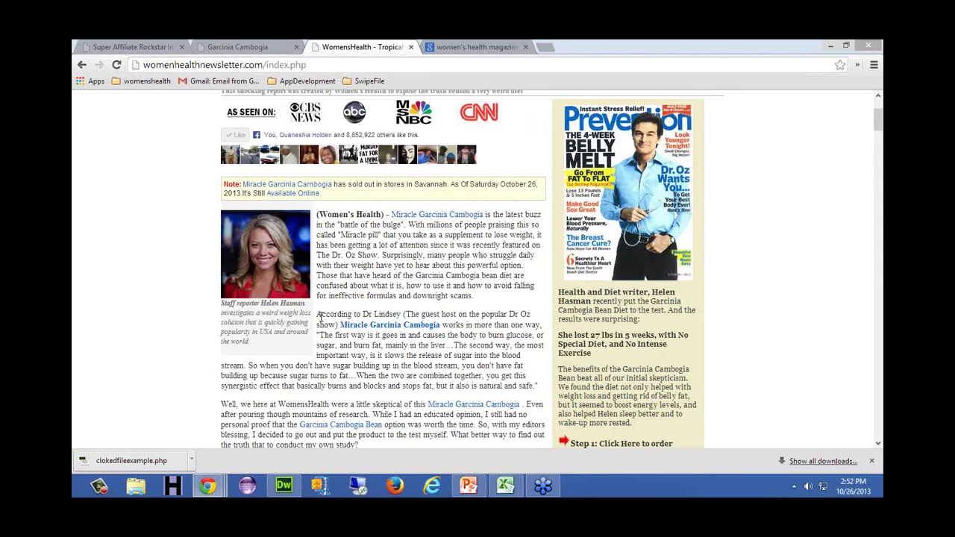
{"action": "scroll", "coordinate": [320, 316], "scroll_direction": "down", "scroll_amount": 5}
{"action": "scroll", "coordinate": [321, 317], "scroll_direction": "down", "scroll_amount": 6}
{"action": "scroll", "coordinate": [320, 317], "scroll_direction": "down", "scroll_amount": 15}
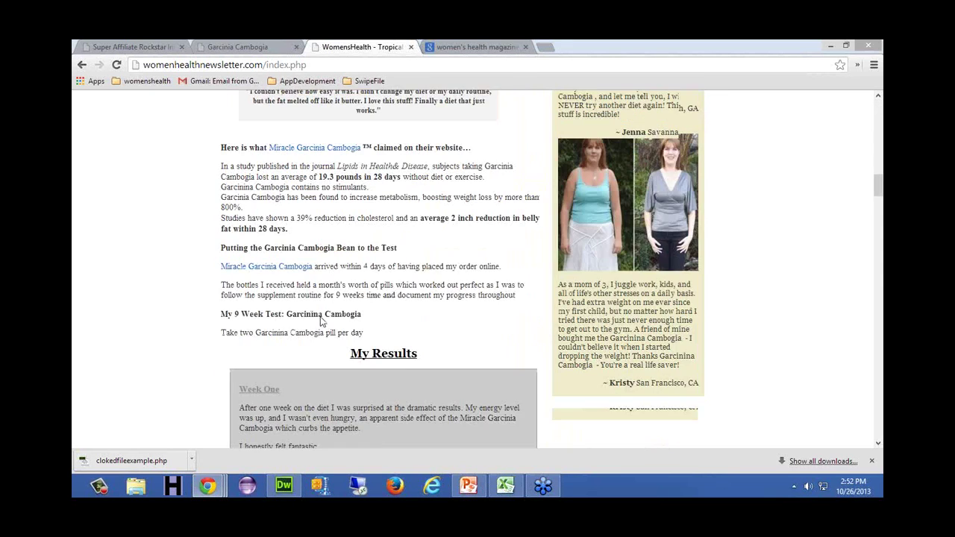
{"action": "scroll", "coordinate": [320, 316], "scroll_direction": "down", "scroll_amount": 6}
{"action": "scroll", "coordinate": [320, 316], "scroll_direction": "up", "scroll_amount": 14}
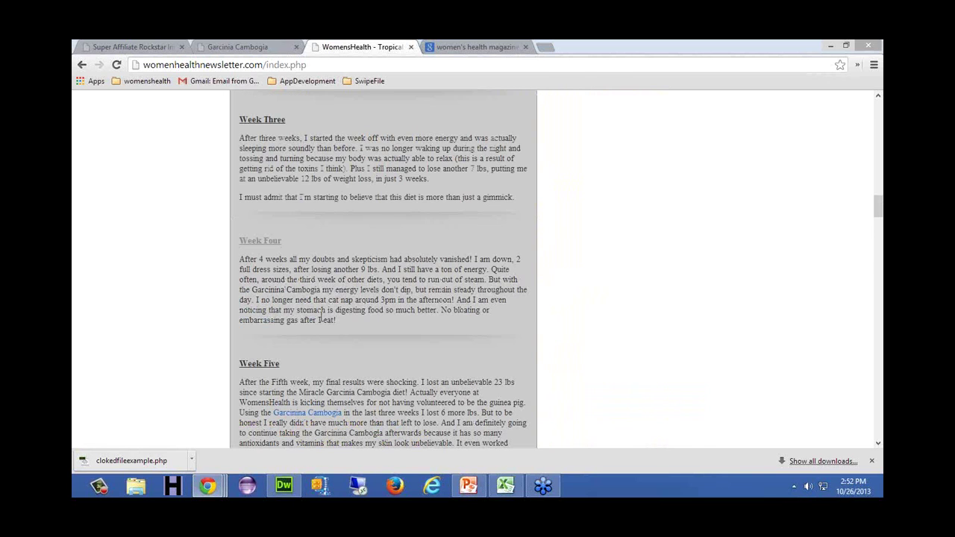
{"action": "scroll", "coordinate": [321, 319], "scroll_direction": "up", "scroll_amount": 5}
{"action": "scroll", "coordinate": [320, 321], "scroll_direction": "up", "scroll_amount": 10}
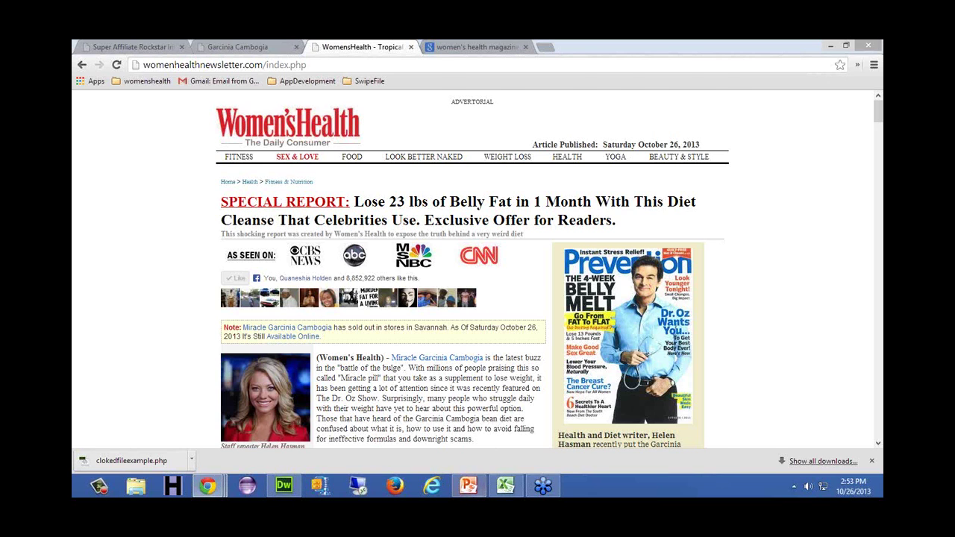
Step: Switch to PowerPoint and start the slide show from the current Massive Testing slide
{"action": "left_click", "coordinate": [469, 486]}
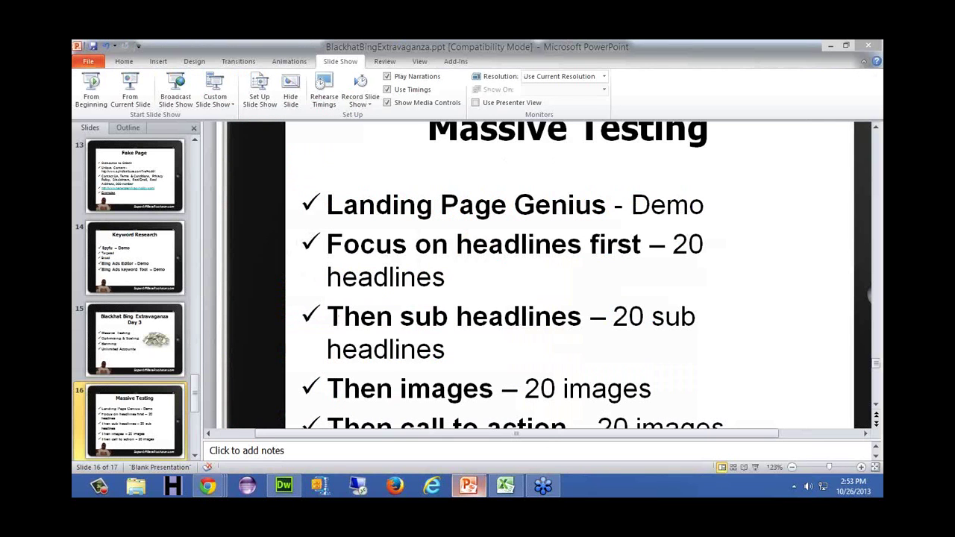
{"action": "left_click", "coordinate": [129, 89]}
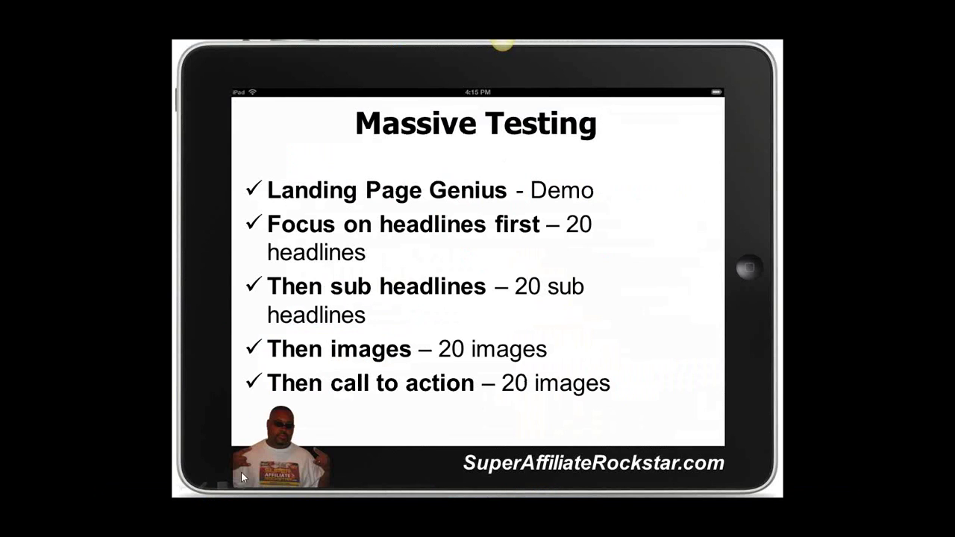
{"action": "key", "text": "Right"}
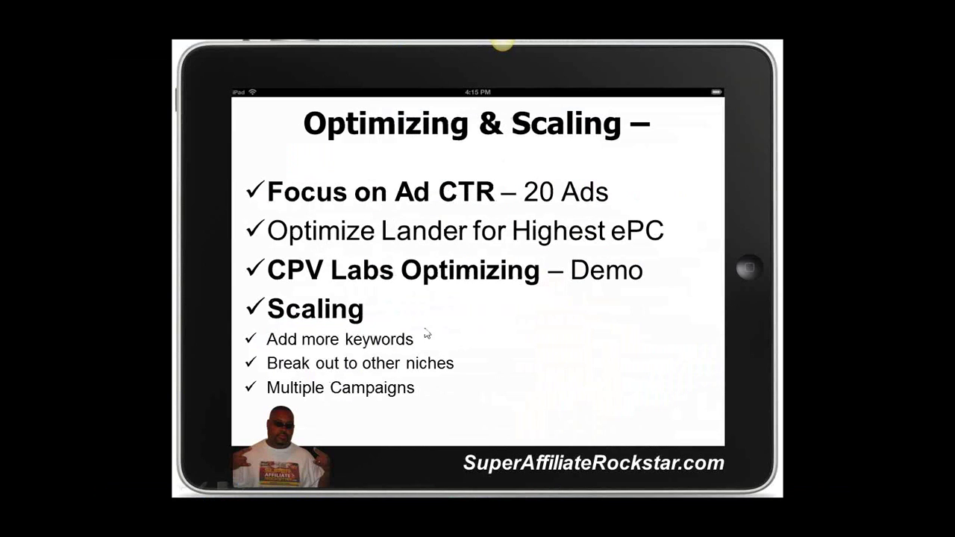
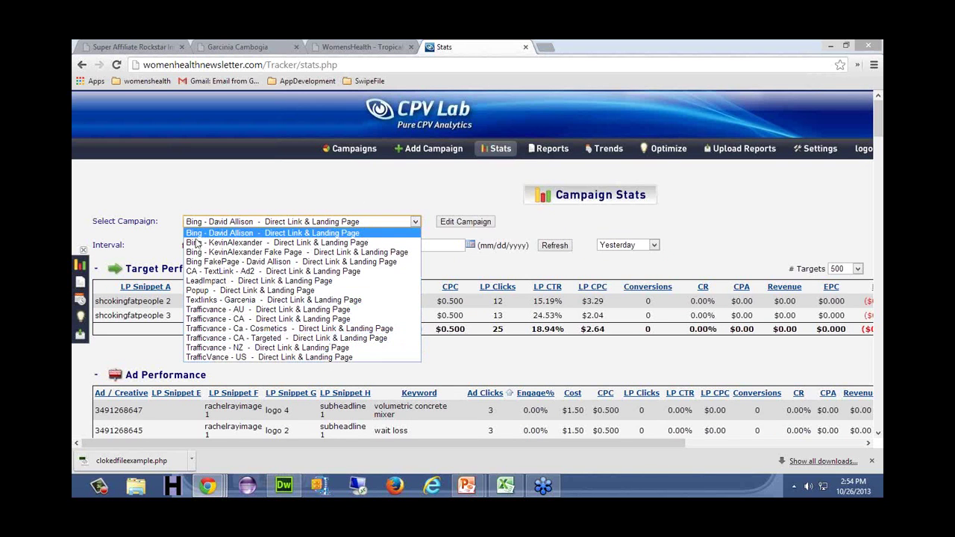
Step: Show the stats of the second Bing campaign in the list for the This Month interval
{"action": "left_click", "coordinate": [220, 242]}
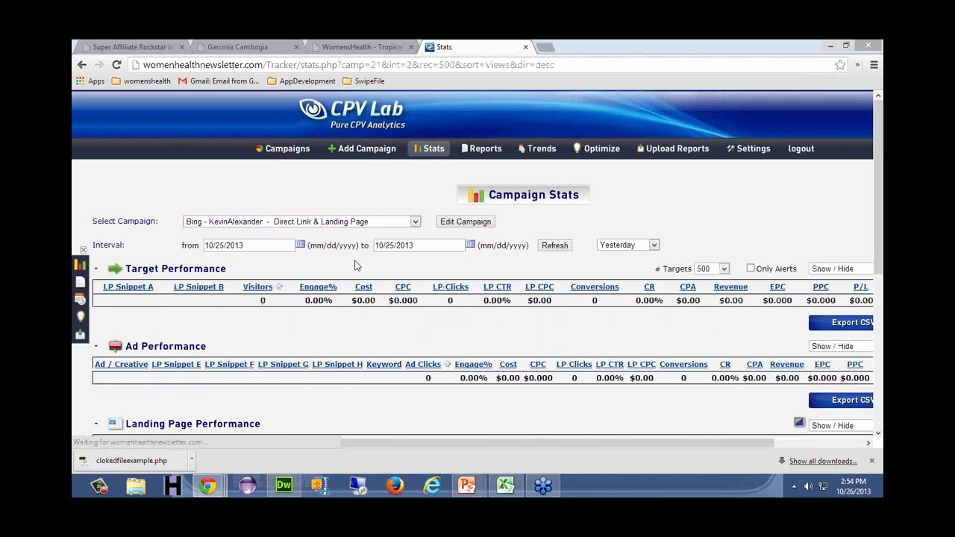
{"action": "left_click", "coordinate": [654, 245]}
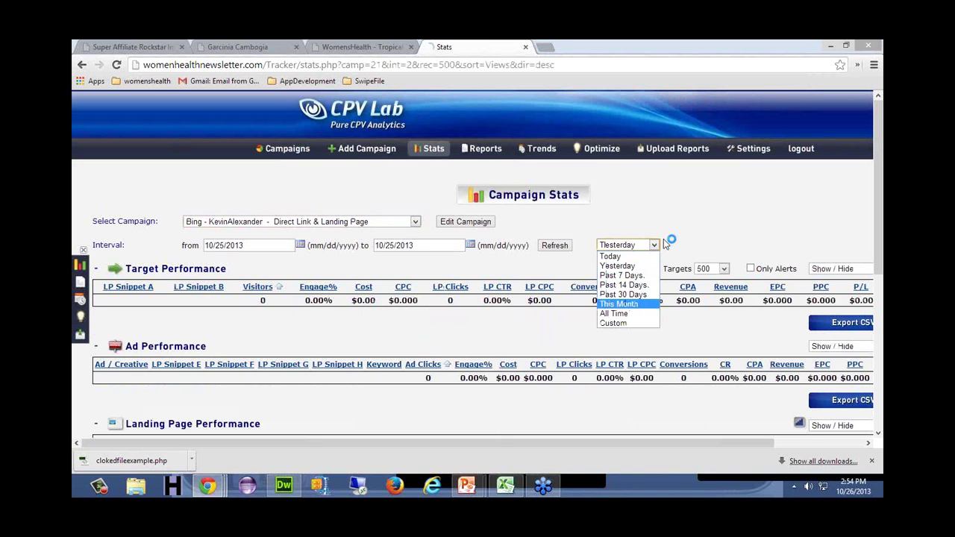
{"action": "key", "text": "Return"}
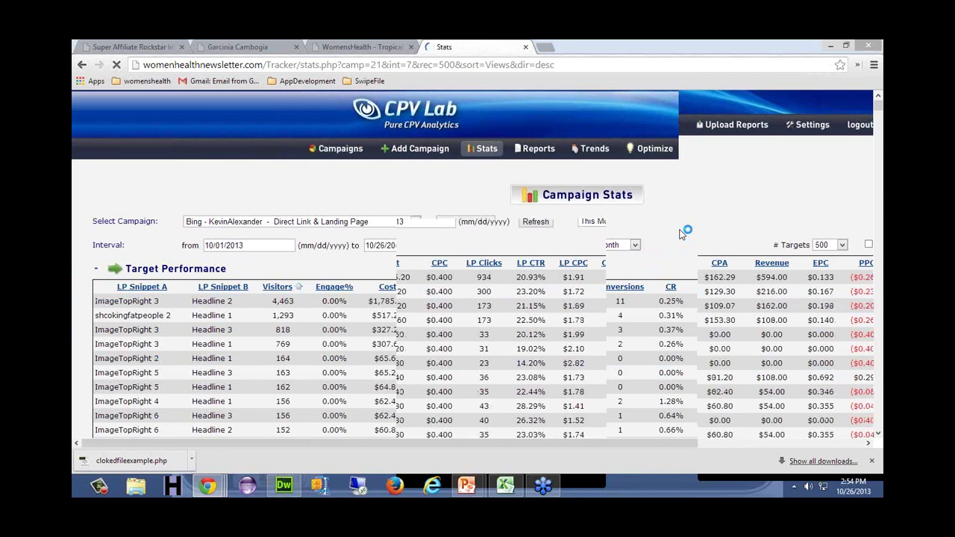
Step: Look over the Target Performance columns and detach the Stats page into its own browser window
{"action": "scroll", "coordinate": [681, 234], "scroll_direction": "down", "scroll_amount": 2}
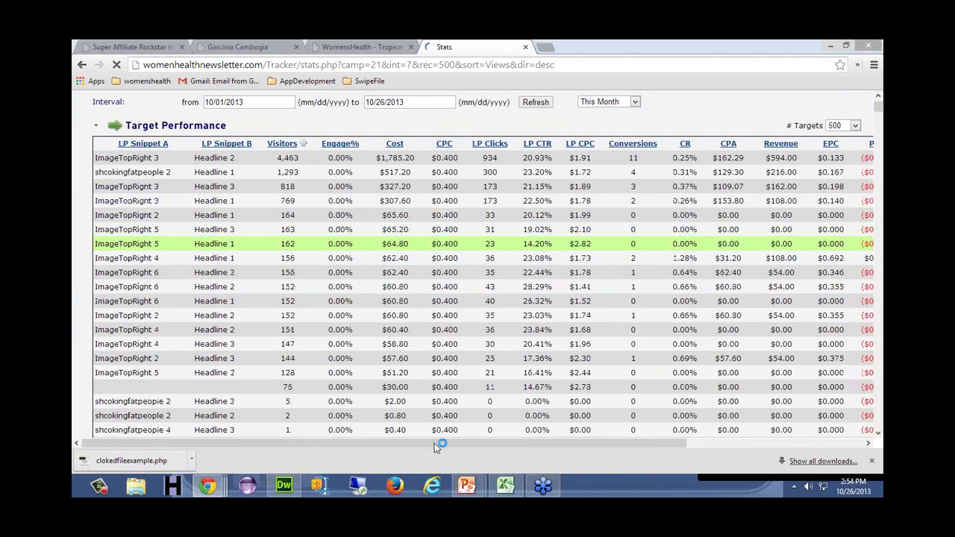
{"action": "left_click", "coordinate": [700, 444]}
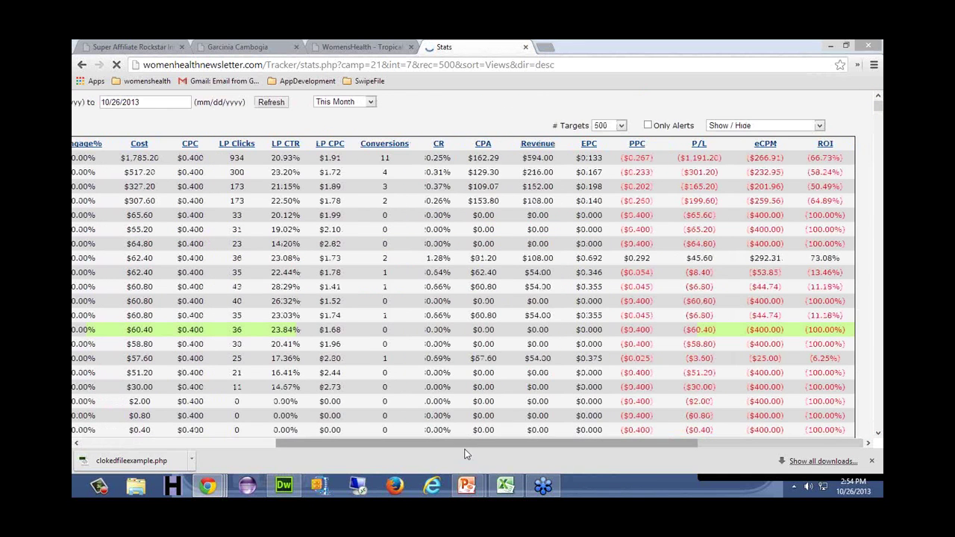
{"action": "middle_click", "coordinate": [455, 47]}
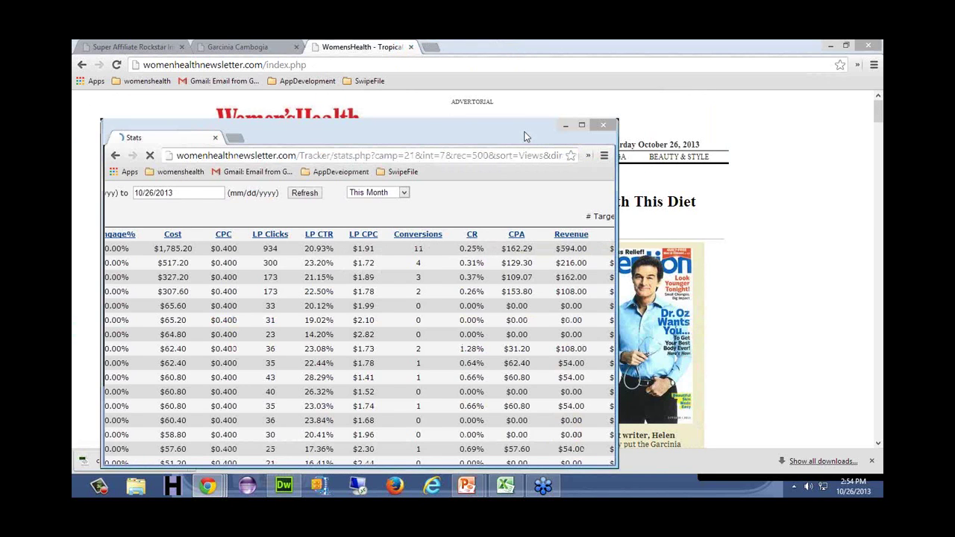
{"action": "left_click_drag", "start_coordinate": [525, 136], "coordinate": [550, 145]}
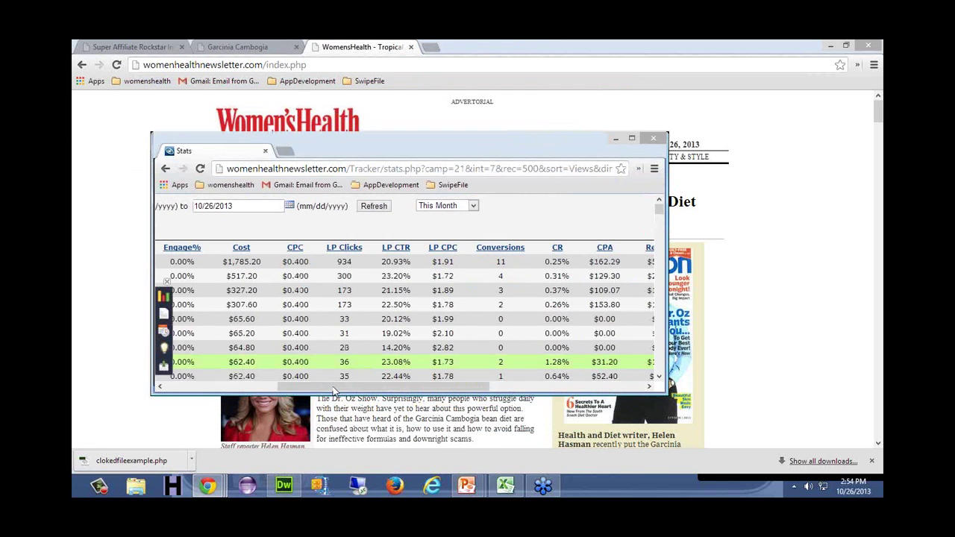
Step: Hide the LP Snippet A column in the Target Performance table
{"action": "left_click_drag", "start_coordinate": [362, 386], "coordinate": [517, 387]}
{"action": "left_click", "coordinate": [491, 382]}
{"action": "left_click", "coordinate": [545, 229]}
{"action": "left_click_drag", "start_coordinate": [600, 287], "coordinate": [599, 328]}
{"action": "left_click", "coordinate": [522, 309]}
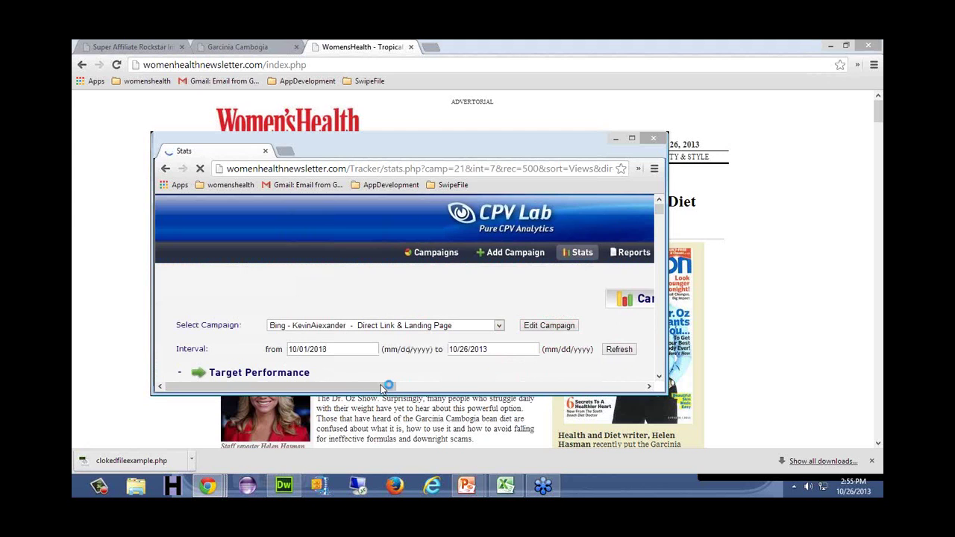
Step: Check the regrouped headline figures and hide the LP Snippet B column in the Target Performance table
{"action": "left_click", "coordinate": [499, 387]}
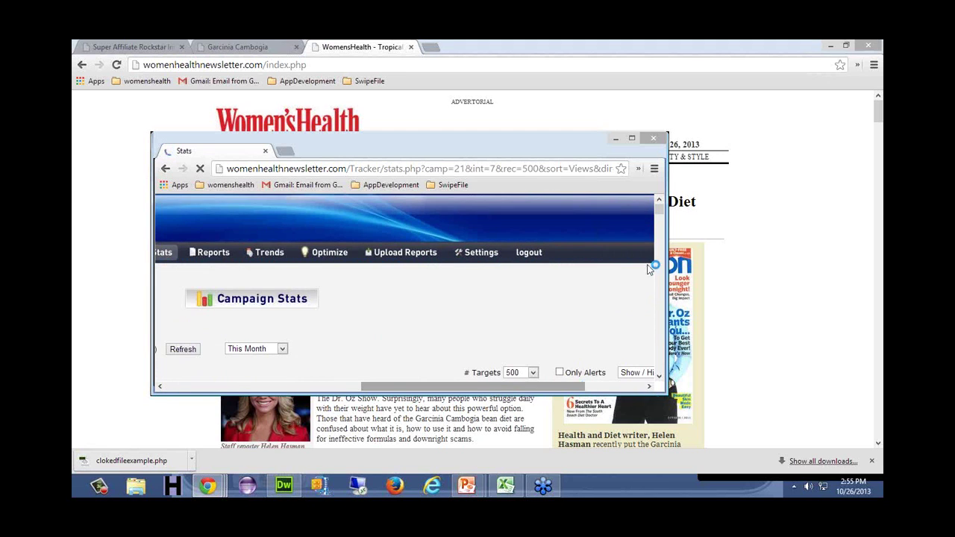
{"action": "left_click", "coordinate": [634, 387]}
{"action": "left_click", "coordinate": [659, 376]}
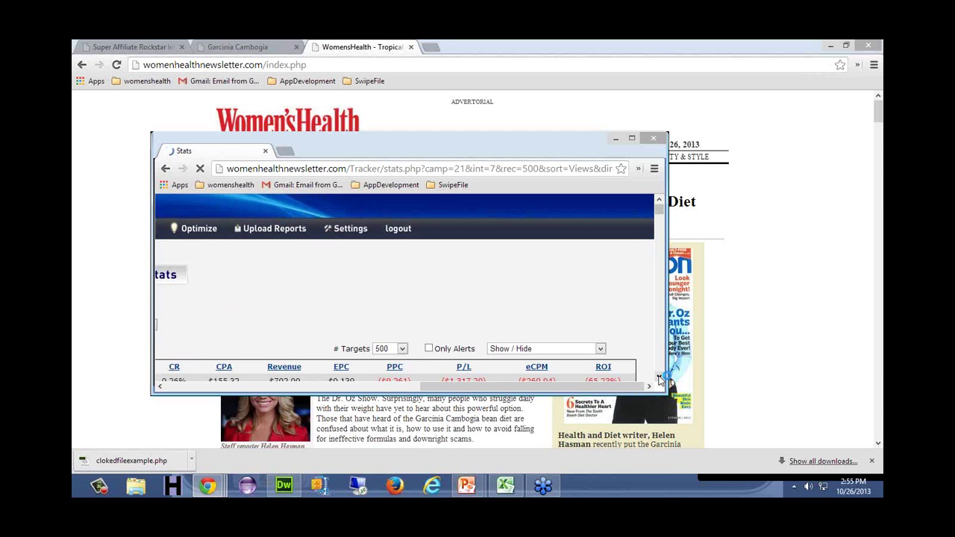
{"action": "left_click", "coordinate": [659, 377]}
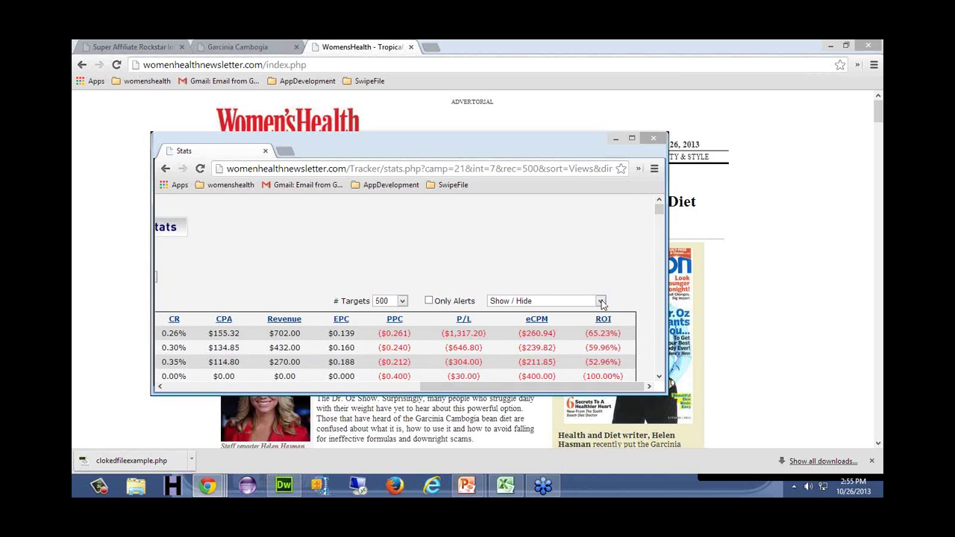
{"action": "left_click_drag", "start_coordinate": [657, 209], "coordinate": [659, 203]}
{"action": "left_click", "coordinate": [359, 392]}
{"action": "left_click_drag", "start_coordinate": [406, 389], "coordinate": [231, 389]}
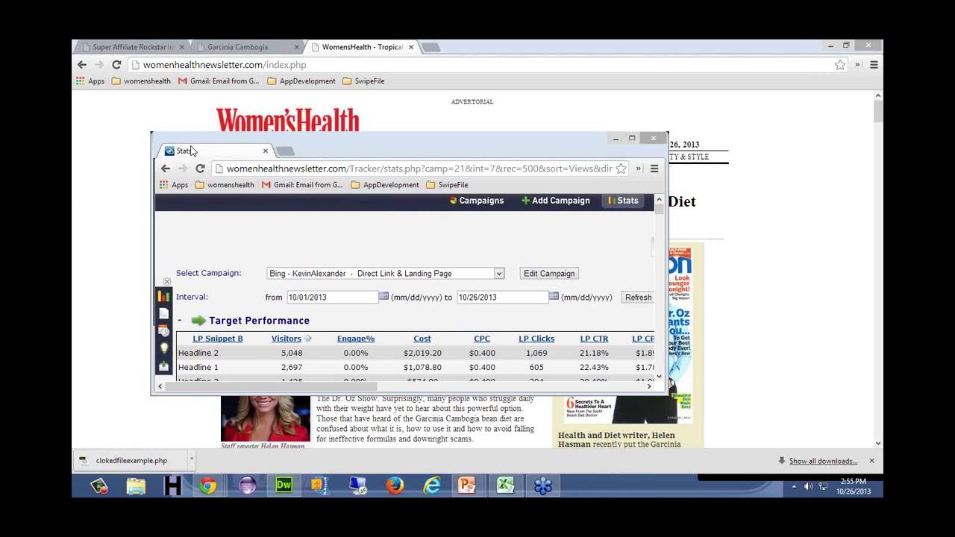
{"action": "left_click_drag", "start_coordinate": [284, 389], "coordinate": [543, 381]}
{"action": "left_click", "coordinate": [619, 321]}
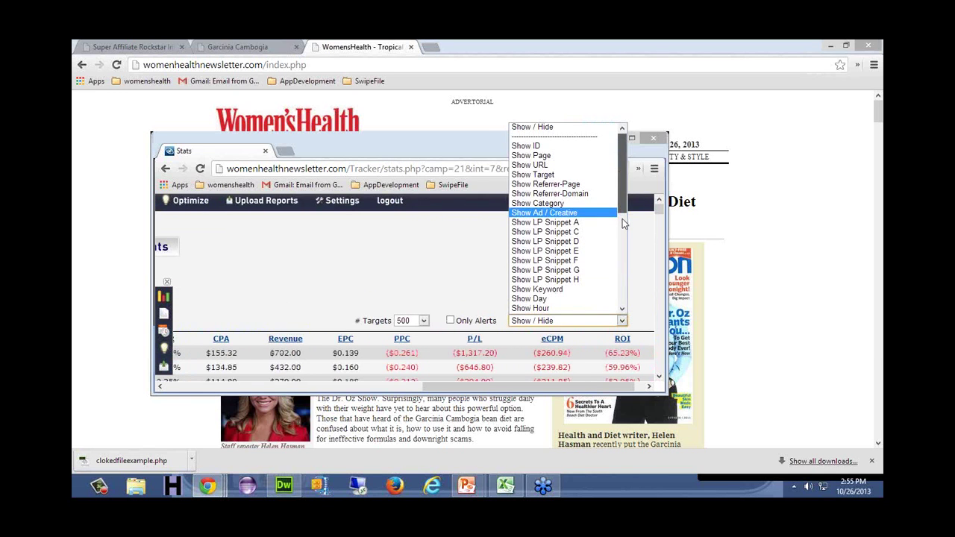
{"action": "scroll", "coordinate": [623, 218], "scroll_direction": "down", "scroll_amount": 5}
{"action": "left_click", "coordinate": [582, 207]}
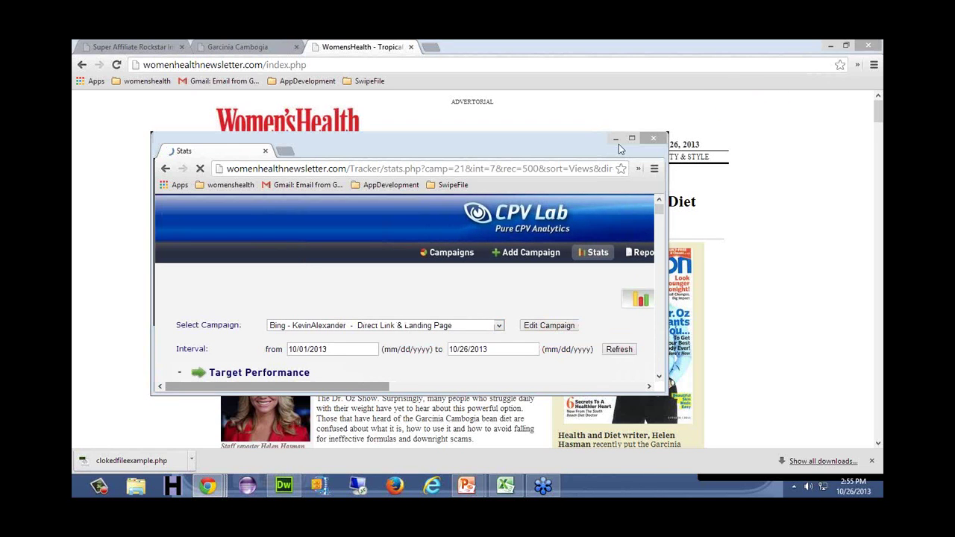
Step: Add the Ad / Creative column to the Target Performance table
{"action": "left_click", "coordinate": [526, 386]}
{"action": "left_click", "coordinate": [526, 386]}
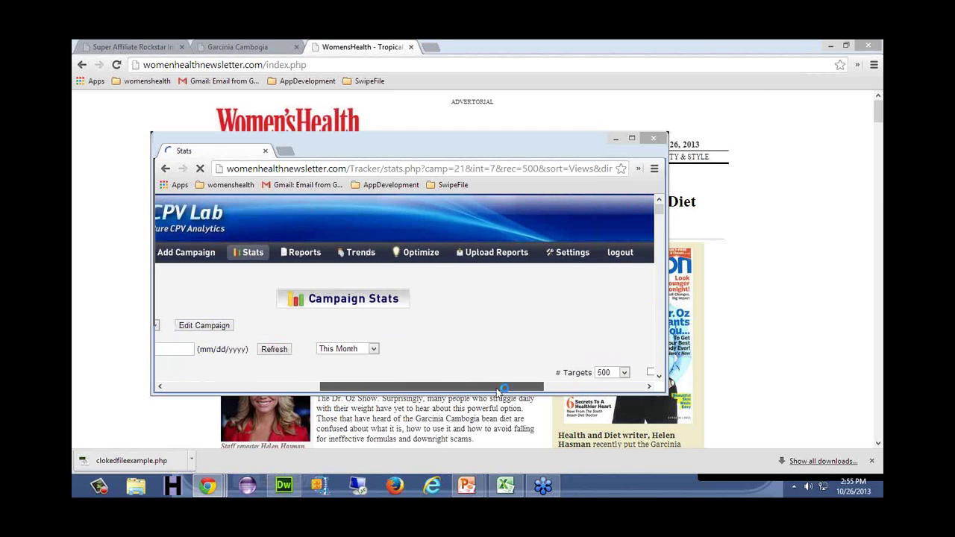
{"action": "left_click", "coordinate": [647, 387]}
{"action": "left_click", "coordinate": [647, 387]}
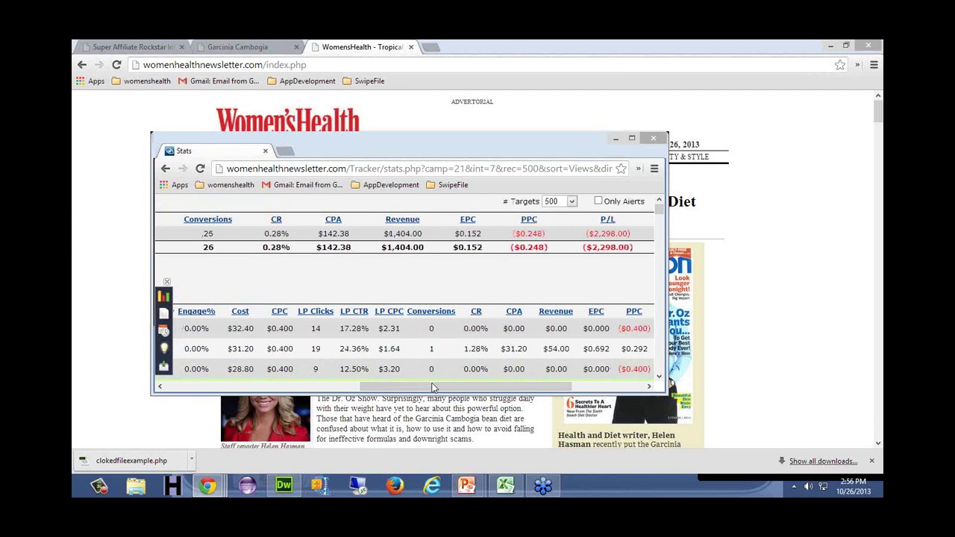
{"action": "left_click_drag", "start_coordinate": [433, 385], "coordinate": [505, 386]}
{"action": "left_click", "coordinate": [658, 203]}
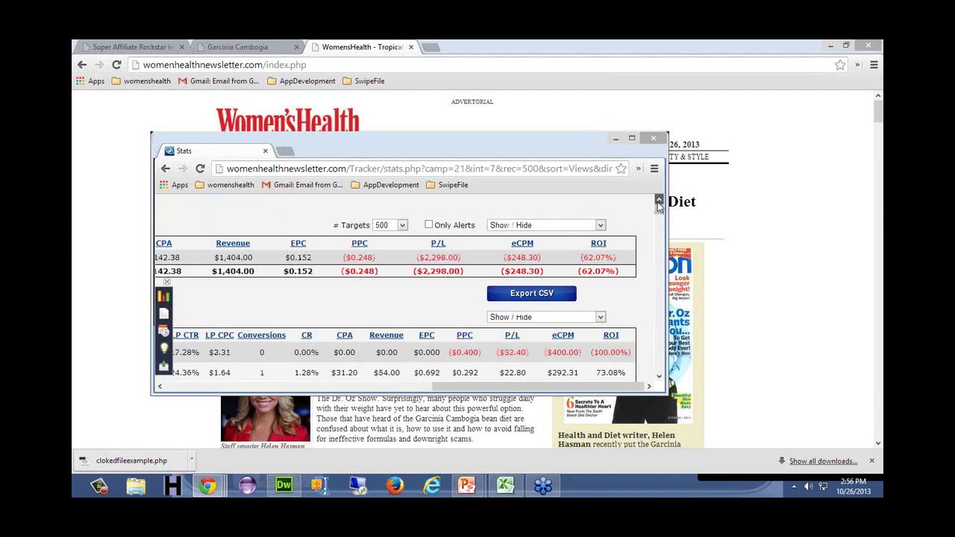
{"action": "left_click", "coordinate": [659, 203]}
{"action": "scroll", "coordinate": [599, 246], "scroll_direction": "up", "scroll_amount": 1}
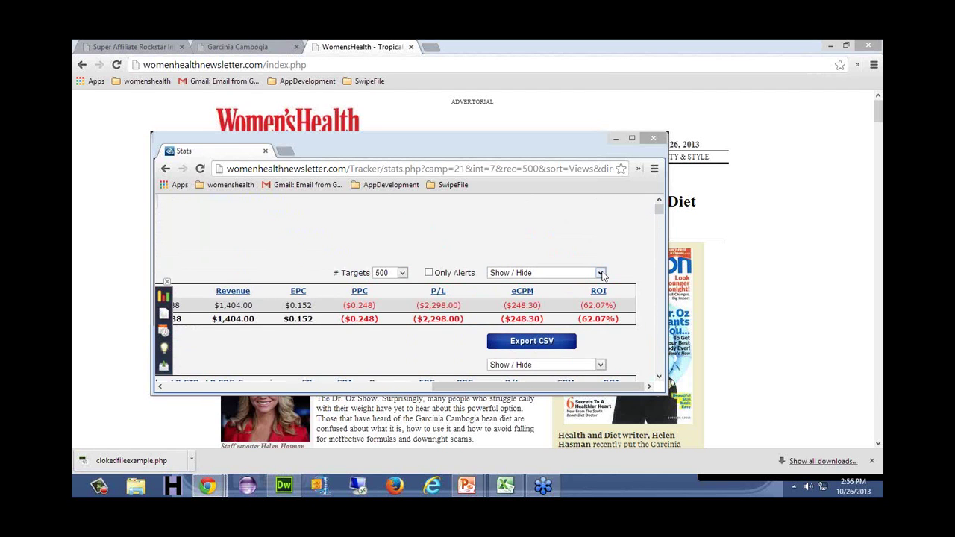
{"action": "left_click", "coordinate": [601, 273]}
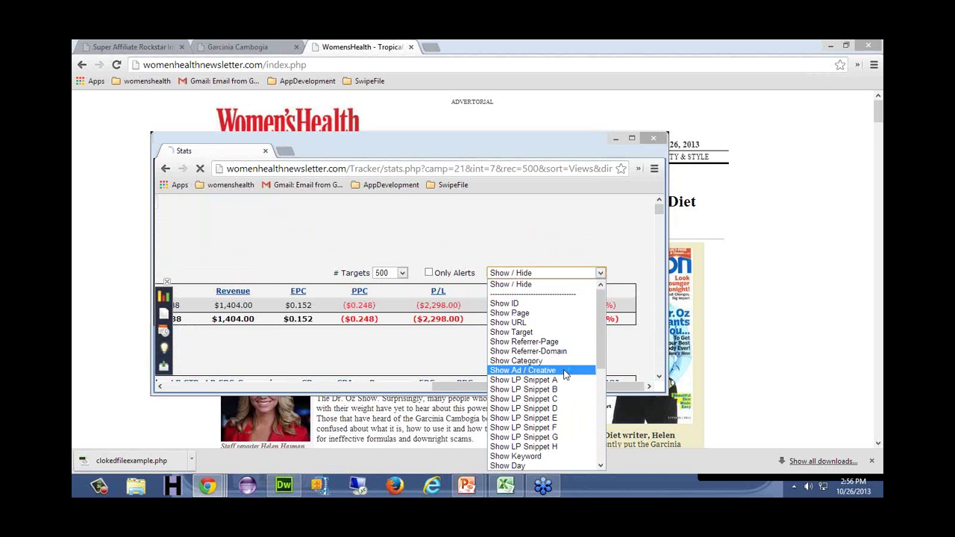
{"action": "left_click", "coordinate": [565, 371]}
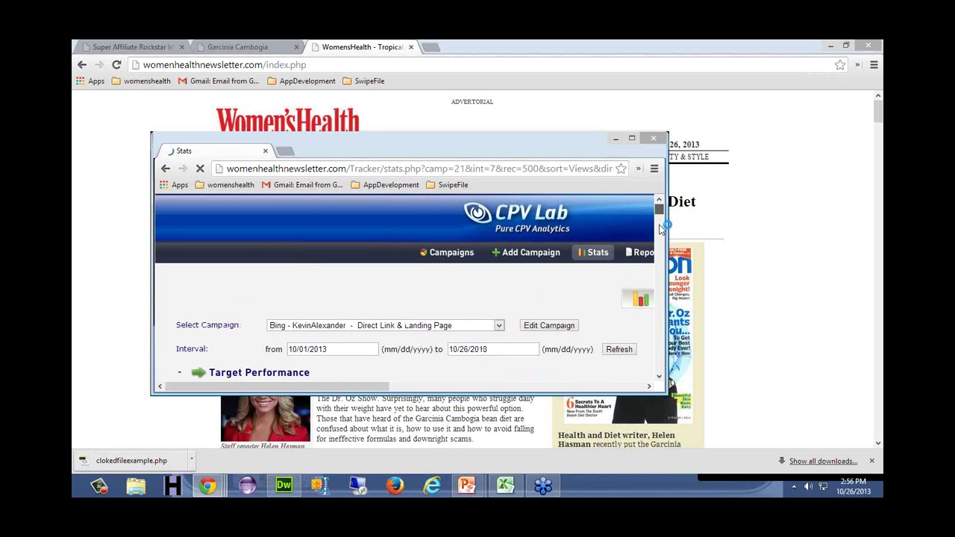
Step: Examine each ad's visitors, cost, click-through rate, revenue and ROI in the Target Performance table
{"action": "left_click", "coordinate": [660, 378]}
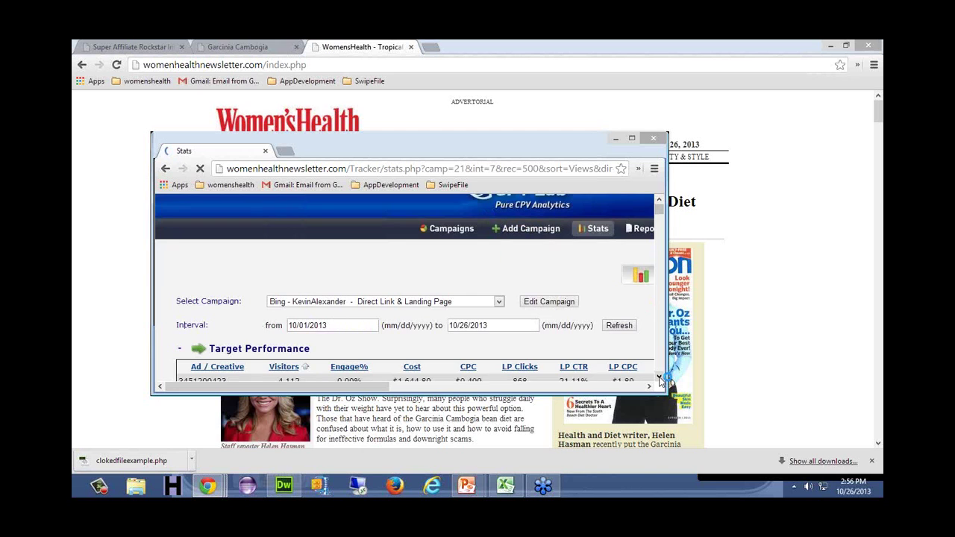
{"action": "left_click", "coordinate": [660, 378]}
{"action": "left_click", "coordinate": [660, 379]}
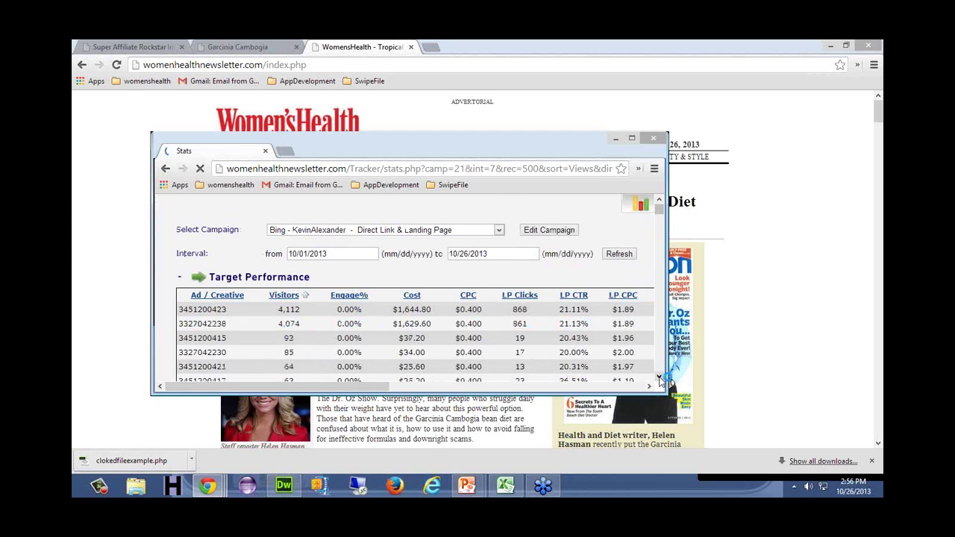
{"action": "left_click", "coordinate": [659, 378]}
{"action": "left_click", "coordinate": [660, 378]}
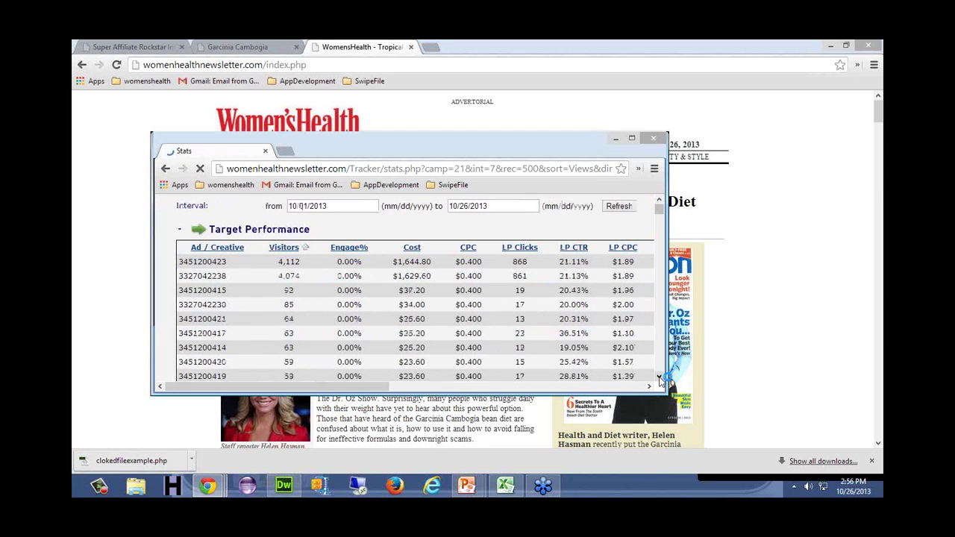
{"action": "left_click", "coordinate": [660, 379]}
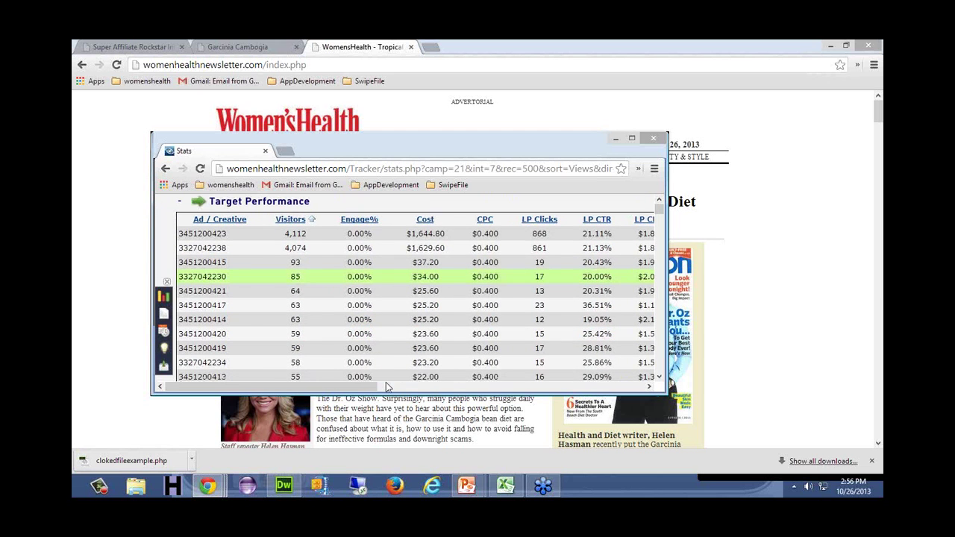
{"action": "scroll", "coordinate": [385, 382], "scroll_direction": "right", "scroll_amount": 5}
{"action": "scroll", "coordinate": [439, 379], "scroll_direction": "left", "scroll_amount": 5}
{"action": "scroll", "coordinate": [439, 379], "scroll_direction": "right", "scroll_amount": 8}
Step: Set the interval's end date to 10/16/2013 and refresh the campaign stats
{"action": "scroll", "coordinate": [660, 201], "scroll_direction": "up", "scroll_amount": 3}
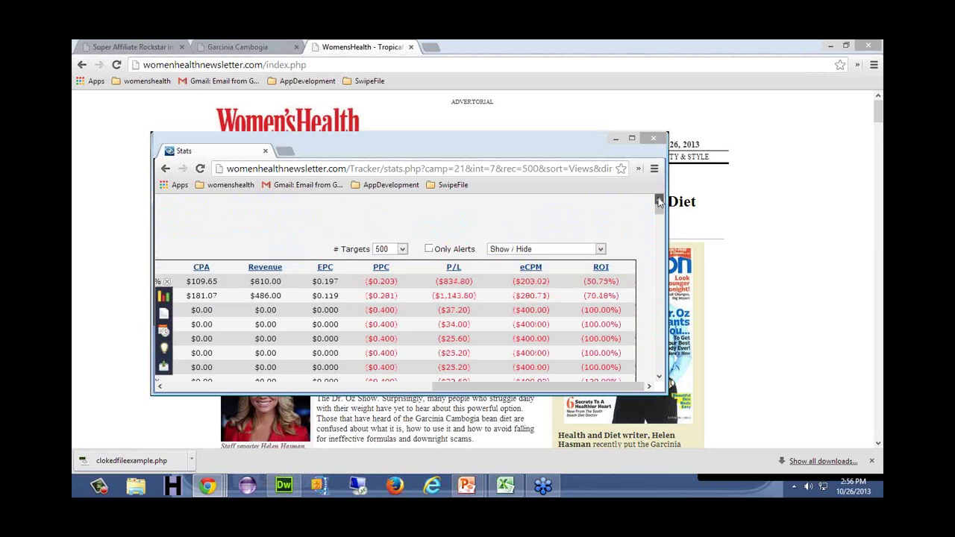
{"action": "scroll", "coordinate": [660, 202], "scroll_direction": "up", "scroll_amount": 1}
{"action": "left_click_drag", "start_coordinate": [612, 393], "coordinate": [391, 388]}
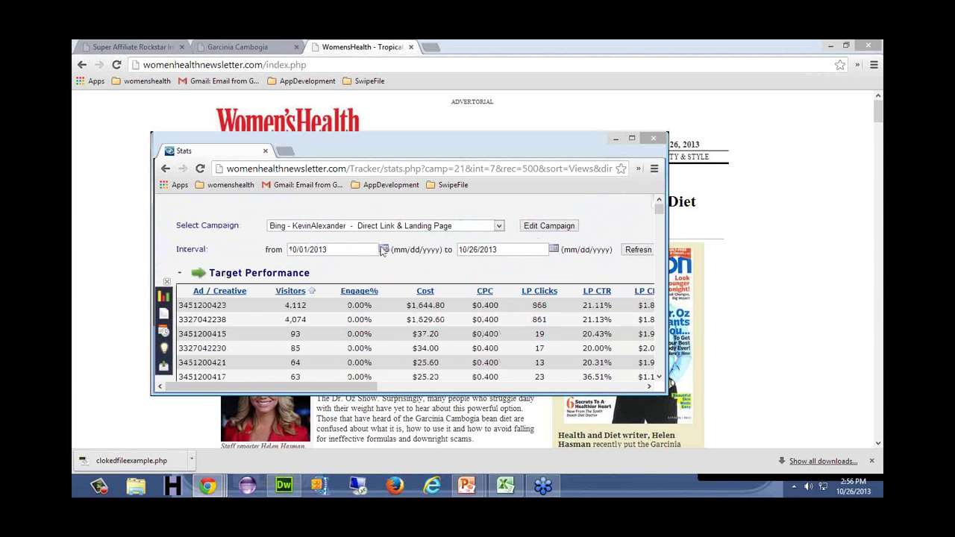
{"action": "left_click", "coordinate": [383, 249]}
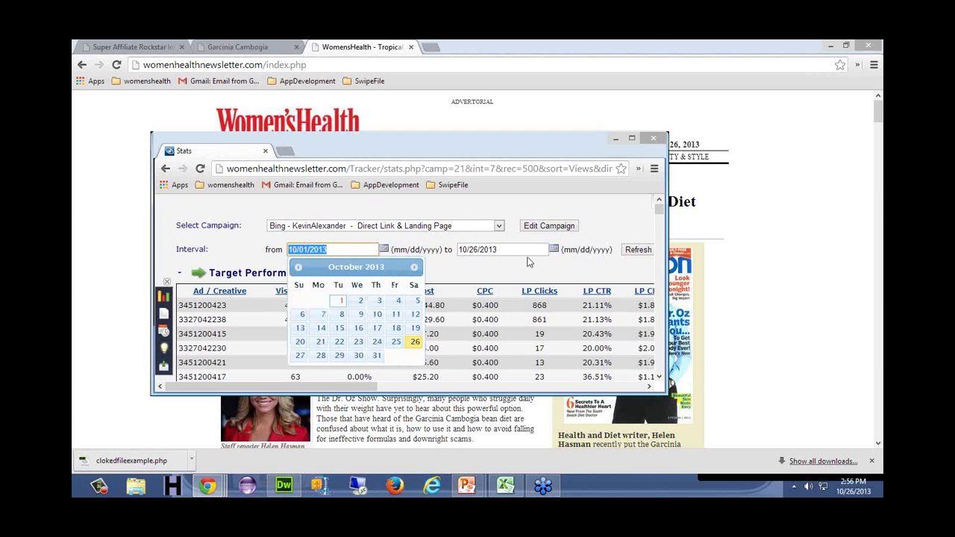
{"action": "left_click", "coordinate": [553, 250]}
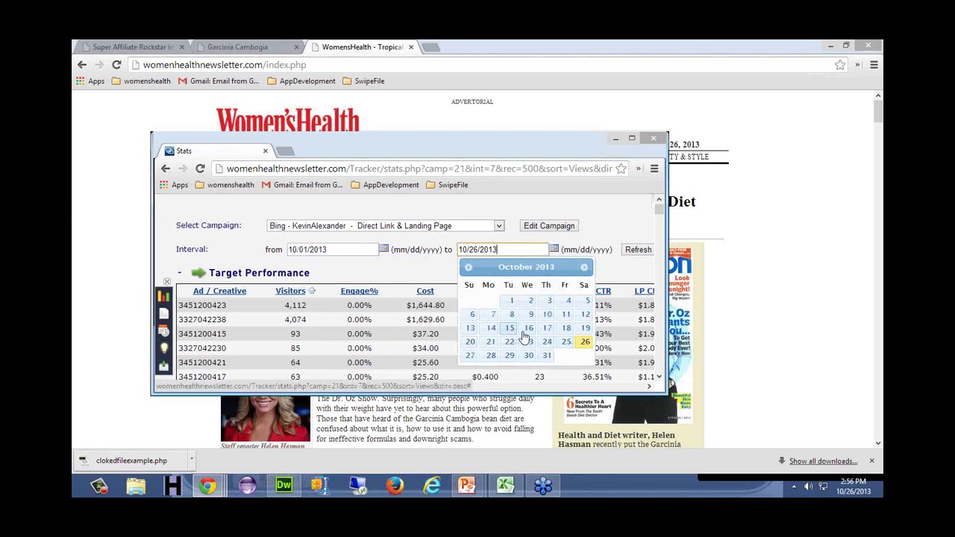
{"action": "left_click", "coordinate": [549, 330]}
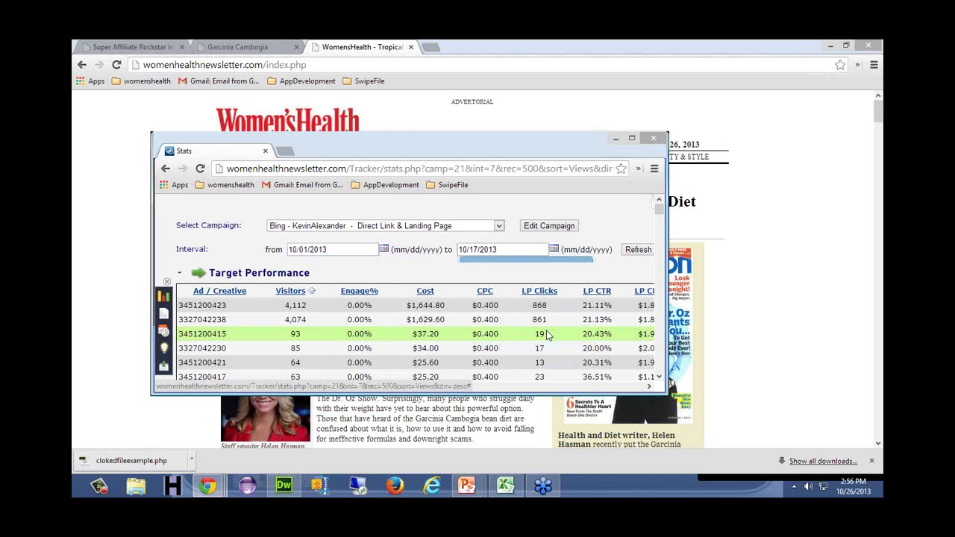
{"action": "left_click", "coordinate": [551, 253]}
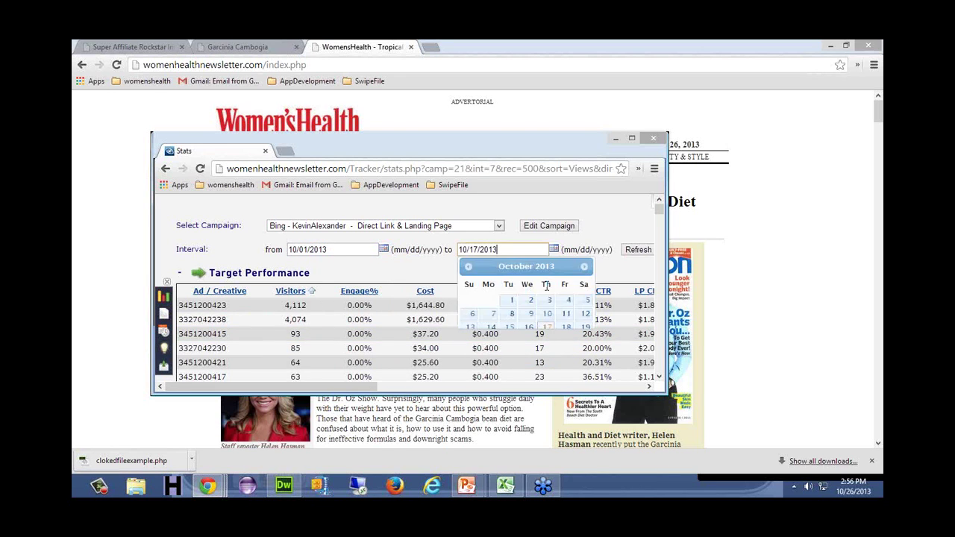
{"action": "left_click", "coordinate": [527, 330]}
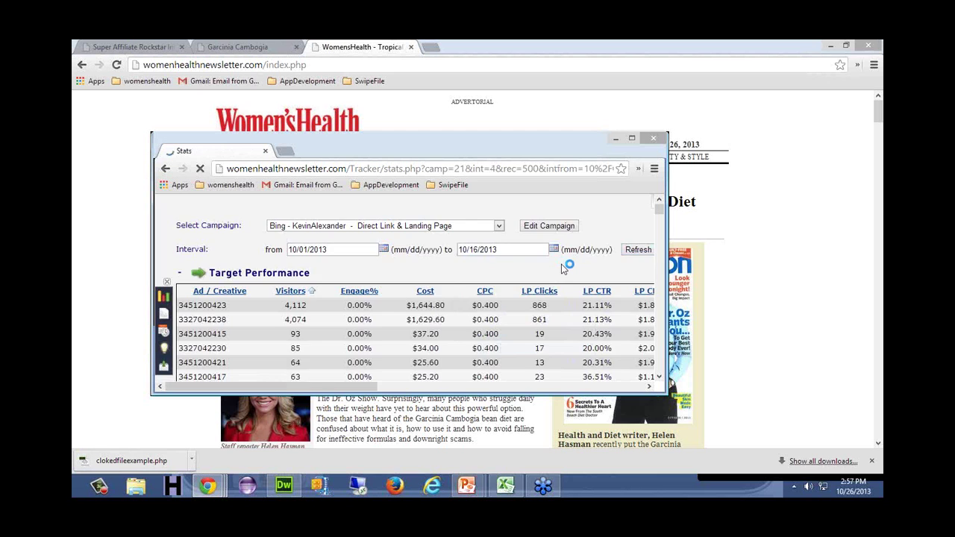
Step: Maximize the stats window and check the refreshed Target Performance table for each ad
{"action": "left_click", "coordinate": [631, 140]}
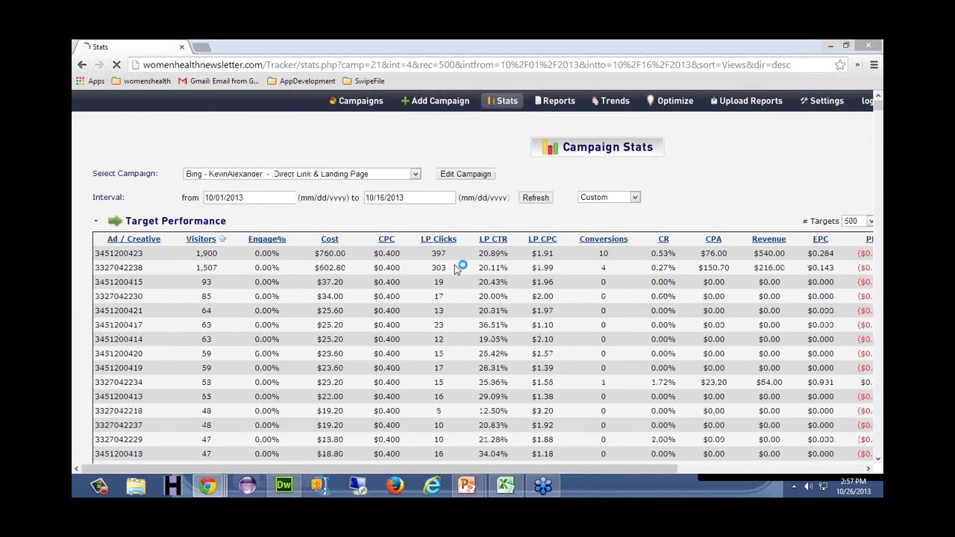
{"action": "scroll", "coordinate": [456, 269], "scroll_direction": "down", "scroll_amount": 10}
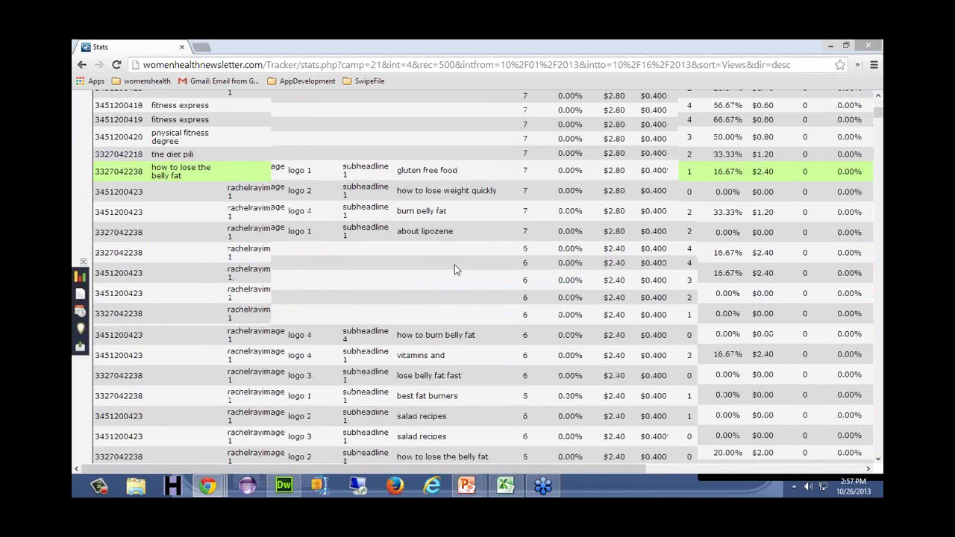
{"action": "scroll", "coordinate": [455, 265], "scroll_direction": "up", "scroll_amount": 15}
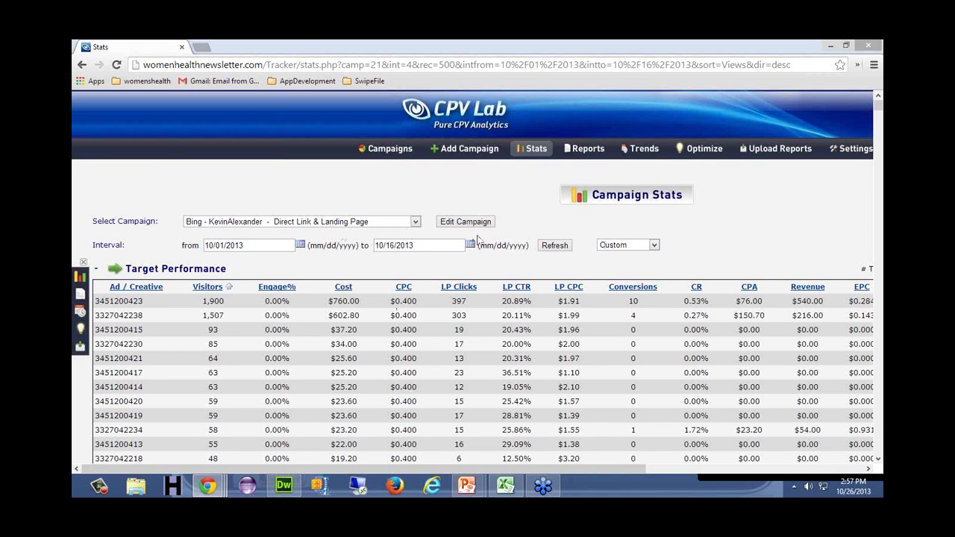
Step: Refresh the campaign stats with the interval's end date set to 10/15/2013 and again with it set to 10/14/2013
{"action": "left_click", "coordinate": [470, 248]}
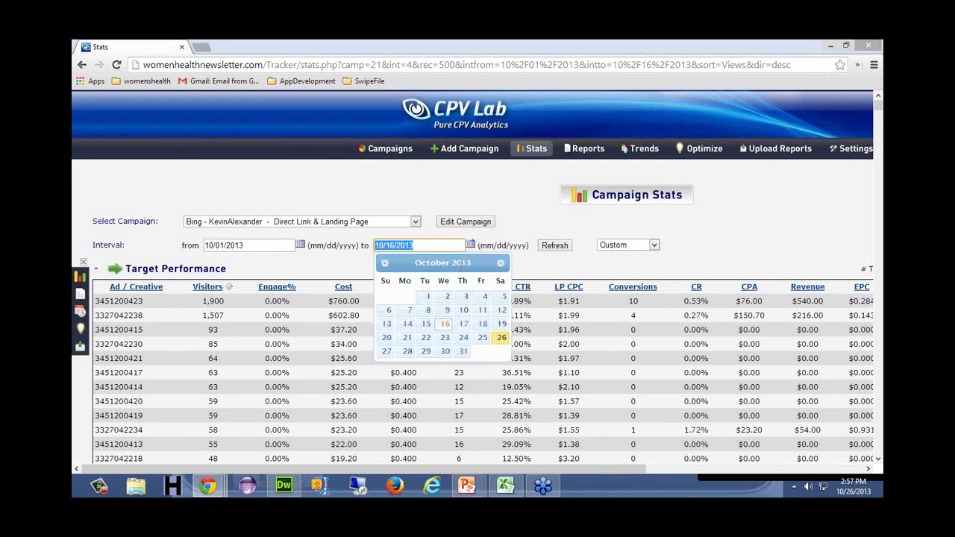
{"action": "left_click", "coordinate": [426, 323]}
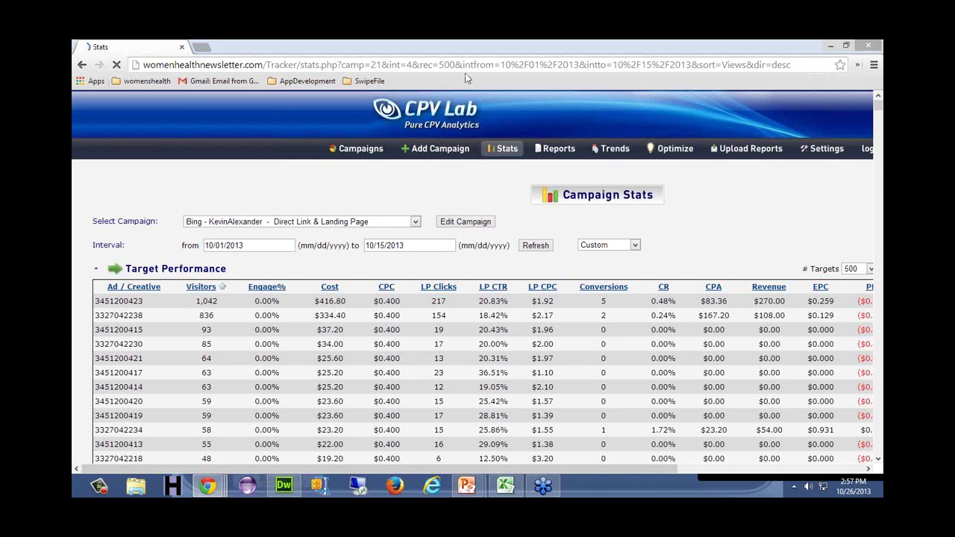
{"action": "left_click", "coordinate": [564, 248]}
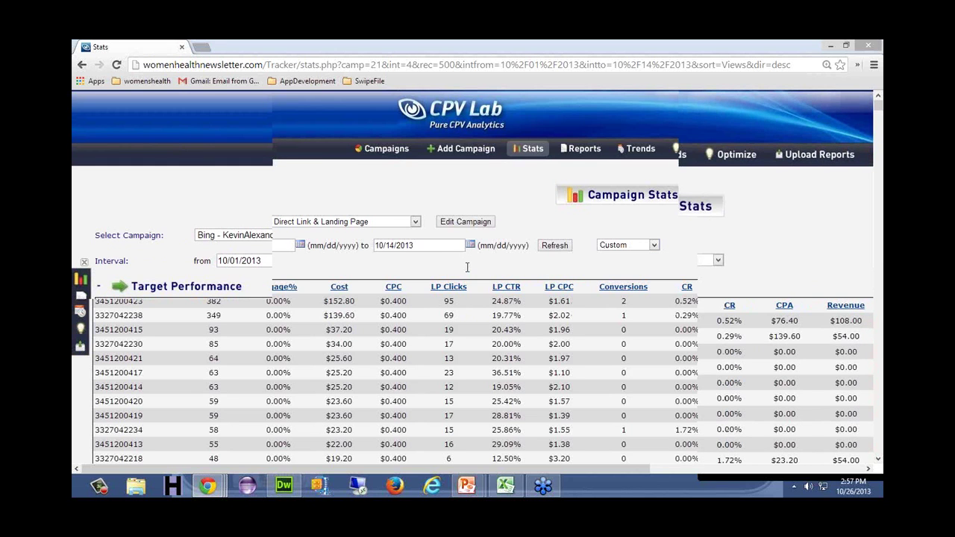
Step: Review the ad rows in the Target Performance table and enlarge the page for easier reading
{"action": "scroll", "coordinate": [483, 280], "scroll_direction": "down", "scroll_amount": 1}
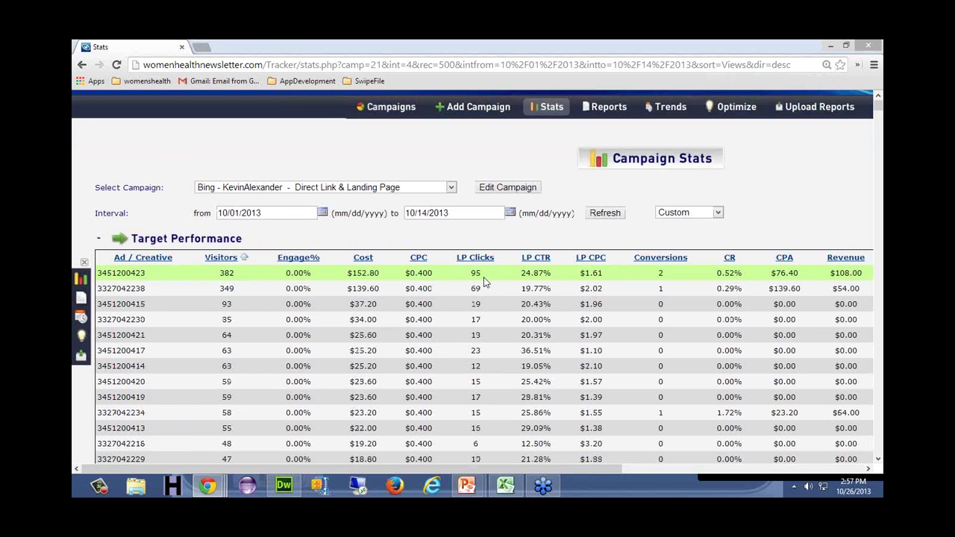
{"action": "scroll", "coordinate": [484, 280], "scroll_direction": "down", "scroll_amount": 1}
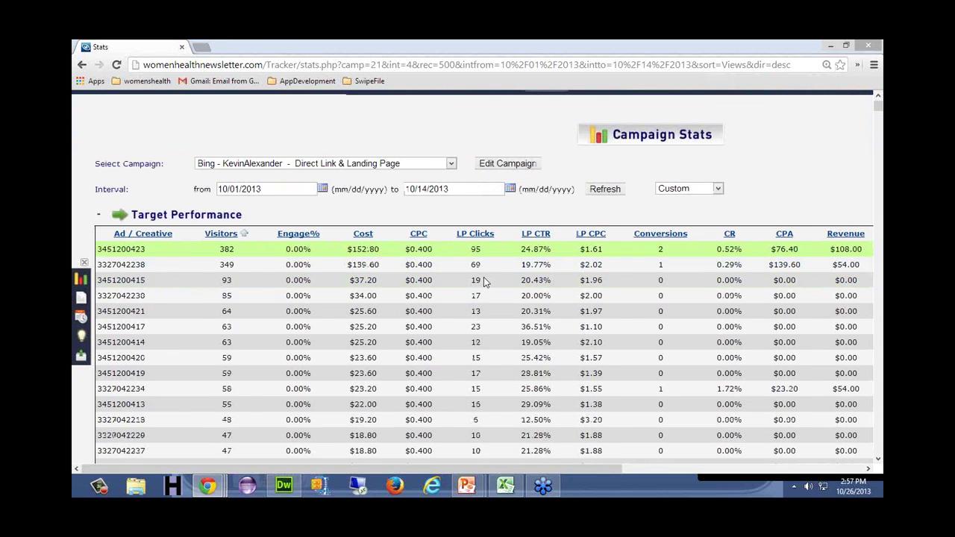
{"action": "scroll", "coordinate": [484, 282], "scroll_direction": "down", "scroll_amount": 3}
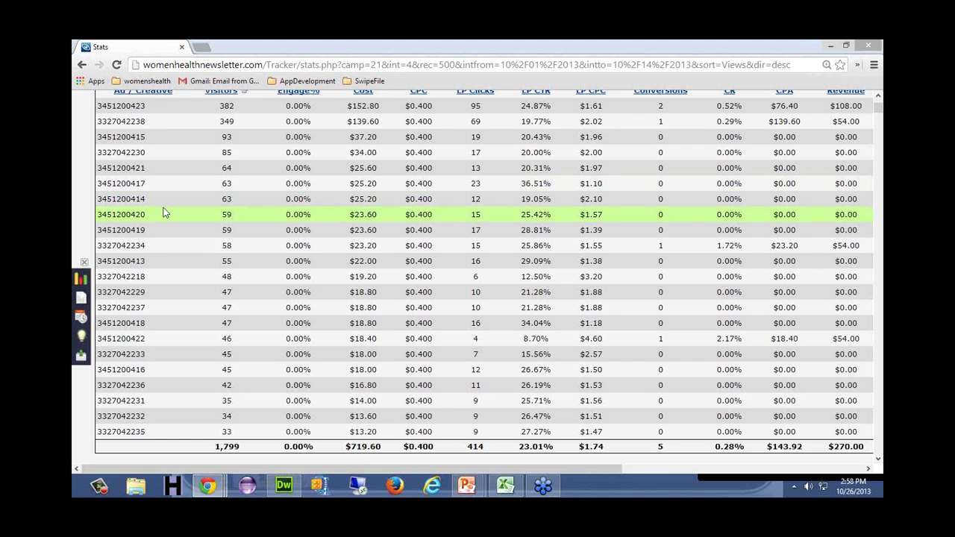
{"action": "key", "text": "ctrl+minus"}
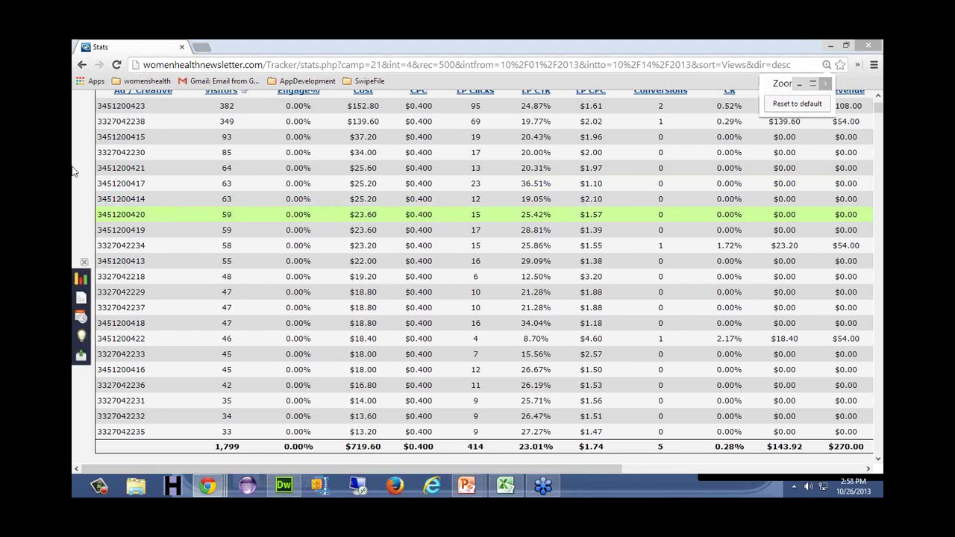
{"action": "key", "text": "ctrl+plus"}
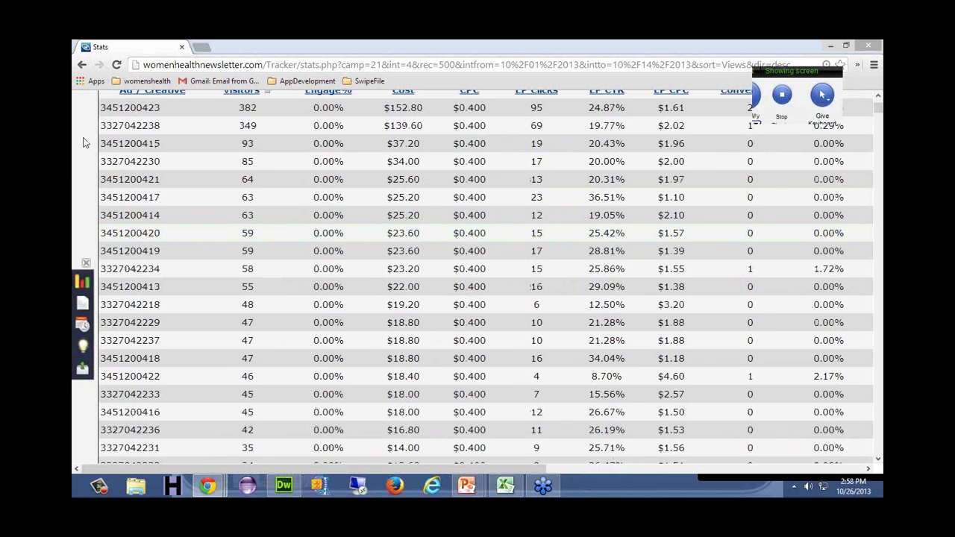
{"action": "key", "text": "ctrl+plus"}
{"action": "right_click", "coordinate": [84, 142]}
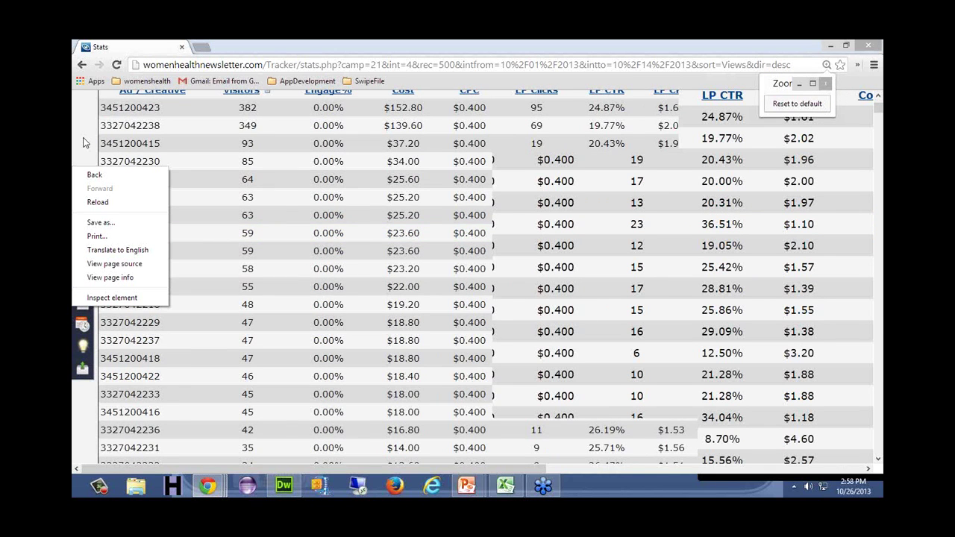
{"action": "key", "text": "ctrl+plus"}
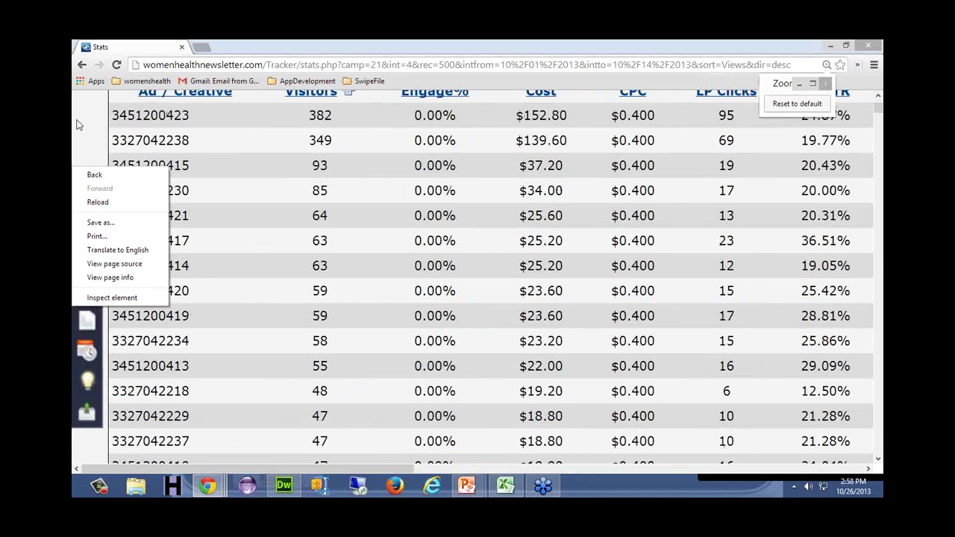
{"action": "left_click", "coordinate": [334, 203]}
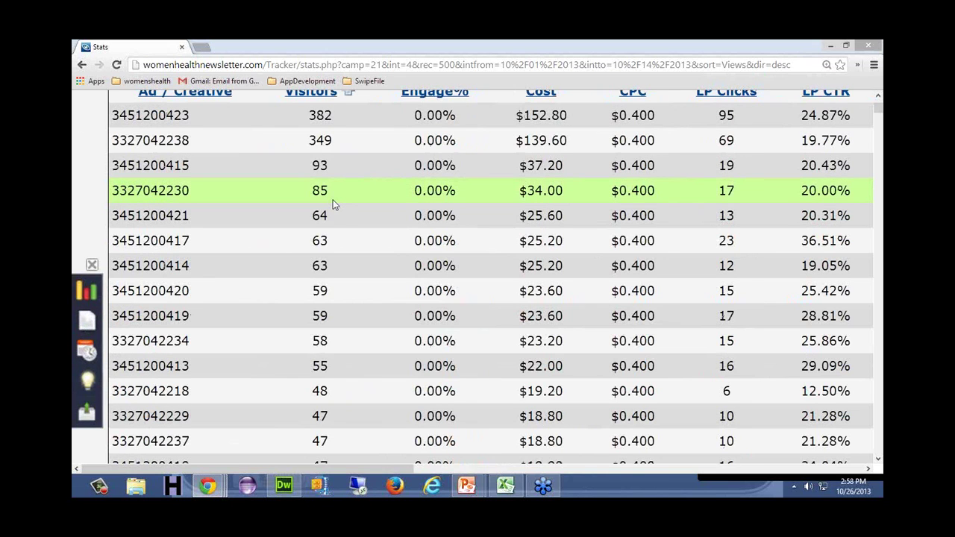
{"action": "key", "text": "Up"}
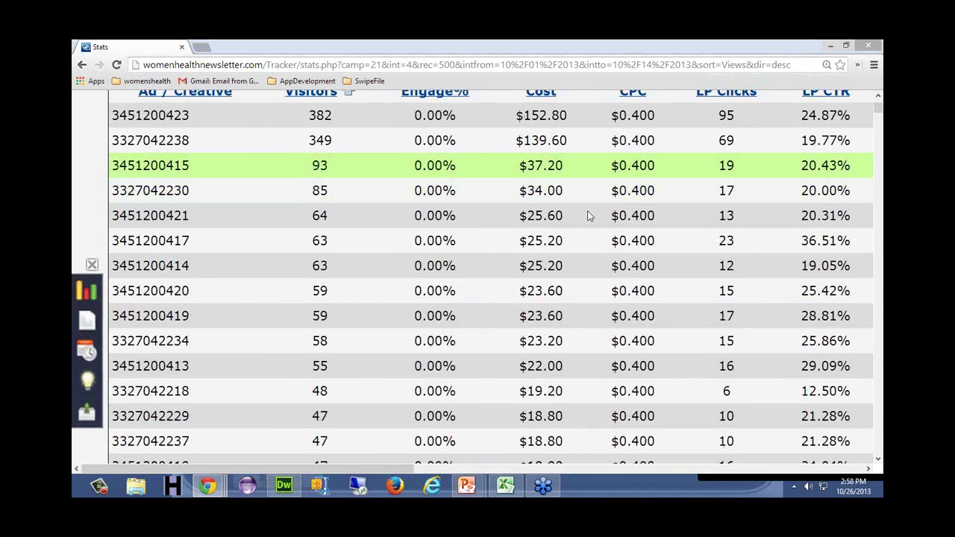
{"action": "left_click", "coordinate": [508, 294]}
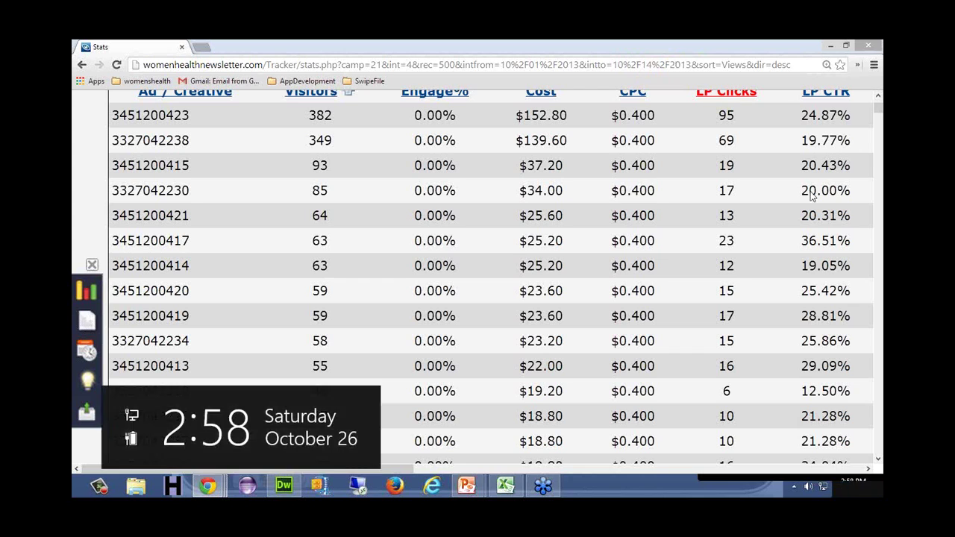
{"action": "left_click", "coordinate": [716, 217]}
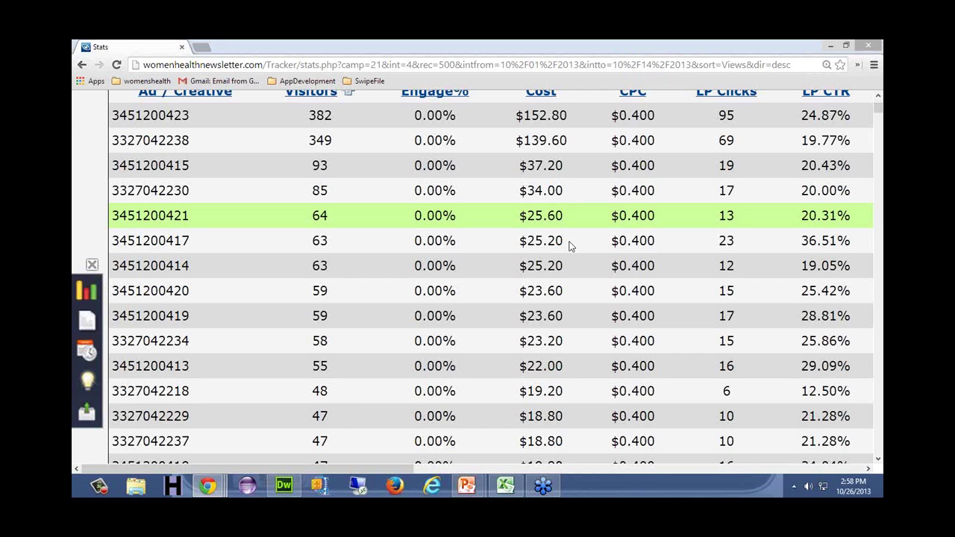
{"action": "left_click", "coordinate": [699, 267]}
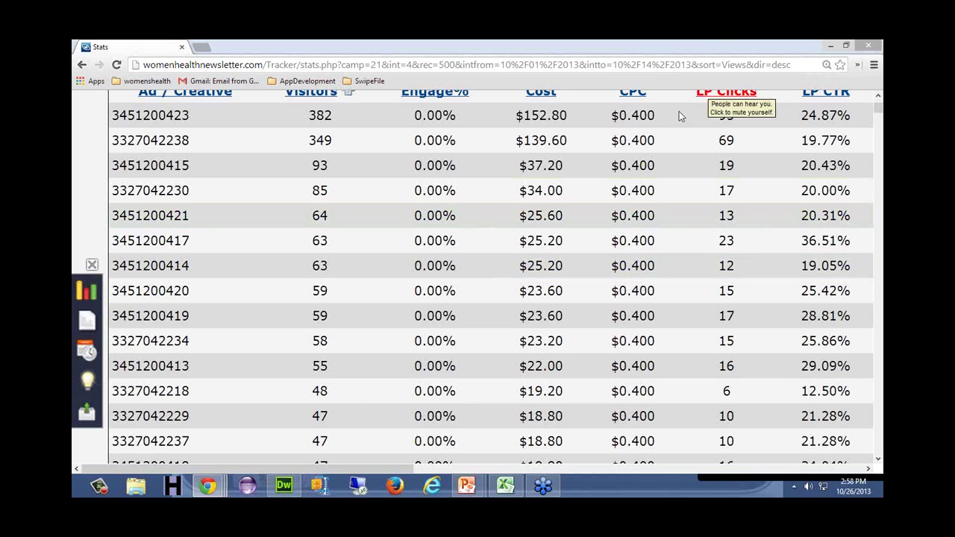
{"action": "left_click", "coordinate": [638, 191]}
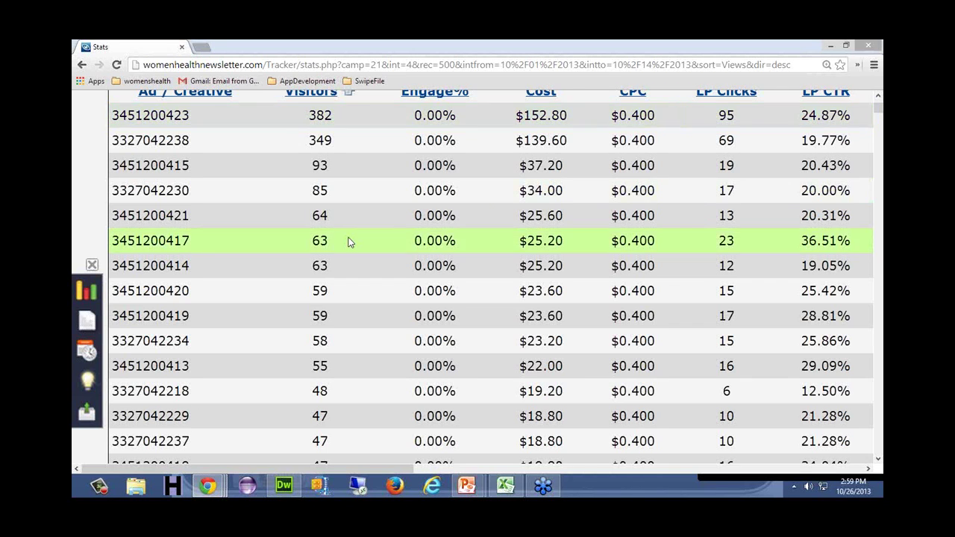
Step: Compare visitors, cost, LP clicks and LP CTR across all ads in the Target Performance table, down to the totals row
{"action": "scroll", "coordinate": [350, 239], "scroll_direction": "down", "scroll_amount": 1}
{"action": "scroll", "coordinate": [348, 242], "scroll_direction": "down", "scroll_amount": 1}
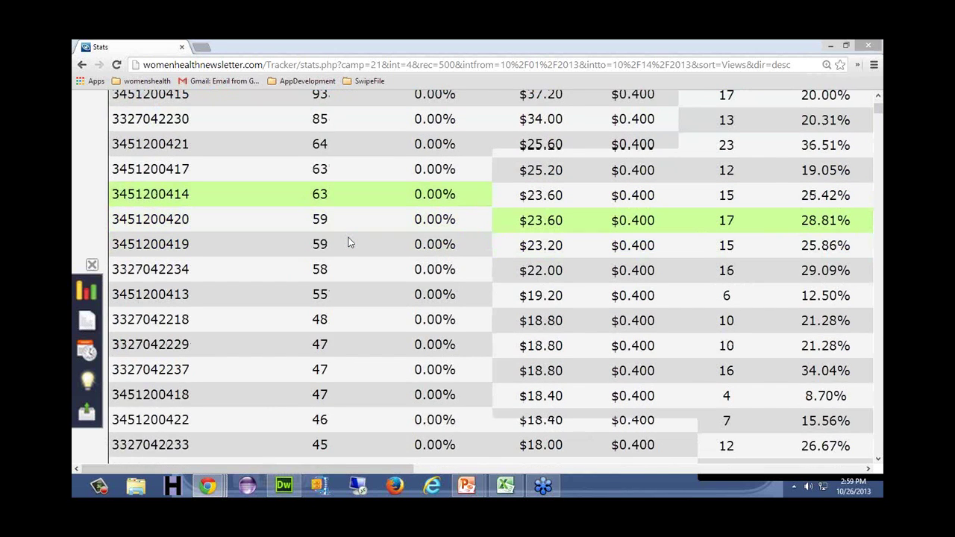
{"action": "scroll", "coordinate": [349, 241], "scroll_direction": "down", "scroll_amount": 3}
{"action": "scroll", "coordinate": [349, 241], "scroll_direction": "up", "scroll_amount": 1}
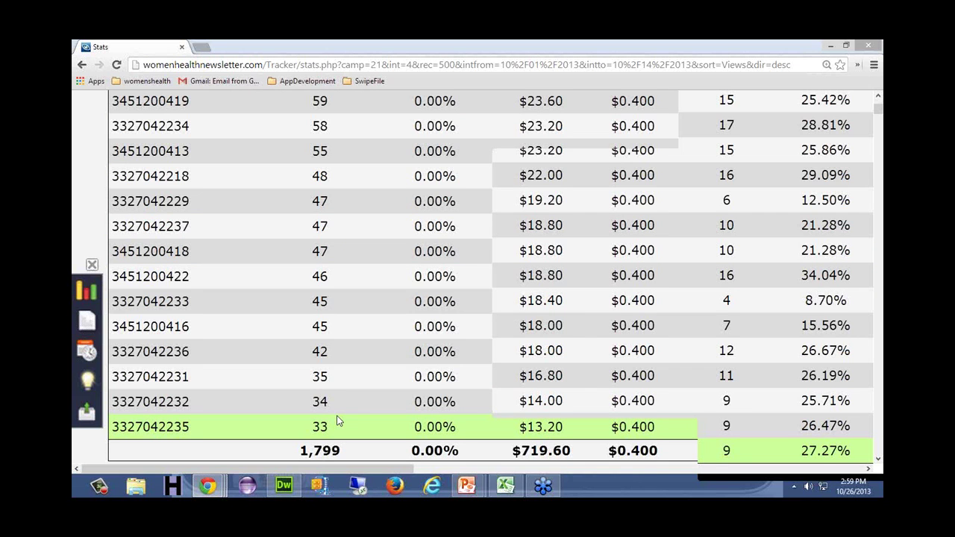
{"action": "scroll", "coordinate": [338, 422], "scroll_direction": "up", "scroll_amount": 2}
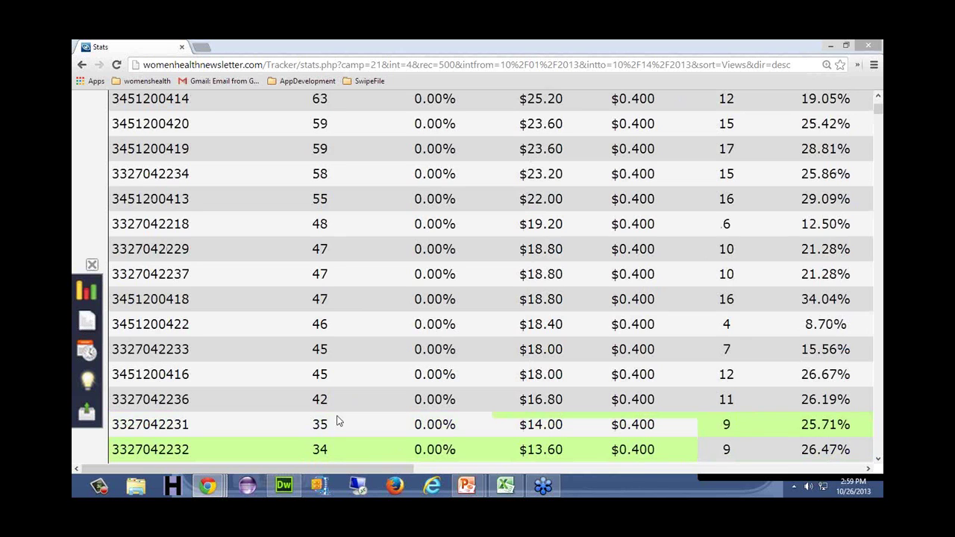
{"action": "scroll", "coordinate": [337, 422], "scroll_direction": "up", "scroll_amount": 3}
{"action": "scroll", "coordinate": [338, 422], "scroll_direction": "down", "scroll_amount": 3}
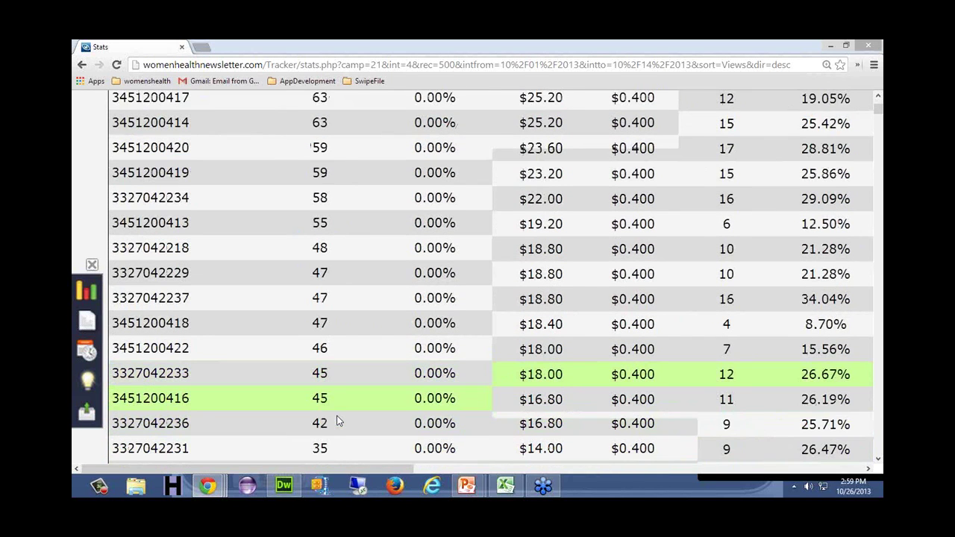
{"action": "scroll", "coordinate": [337, 422], "scroll_direction": "down", "scroll_amount": 2}
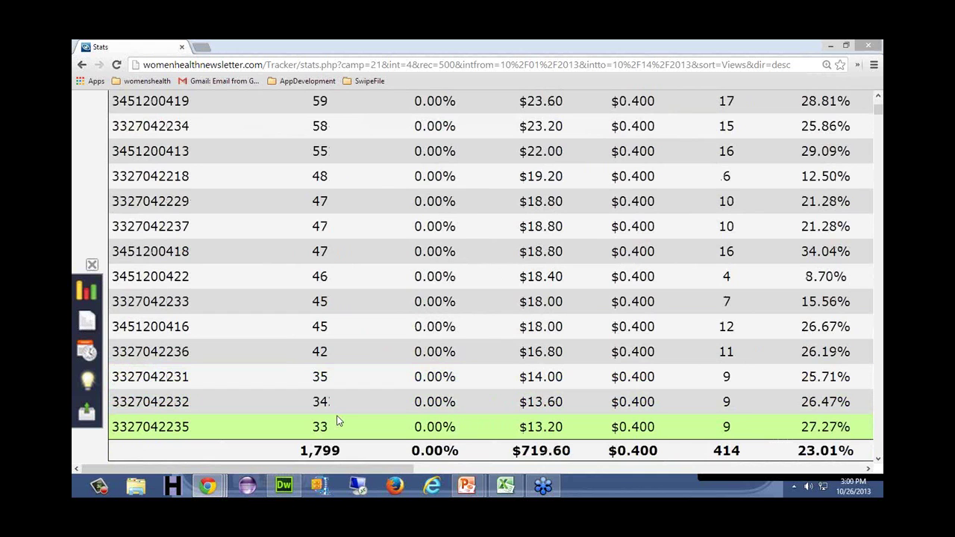
{"action": "scroll", "coordinate": [337, 422], "scroll_direction": "up", "scroll_amount": 1}
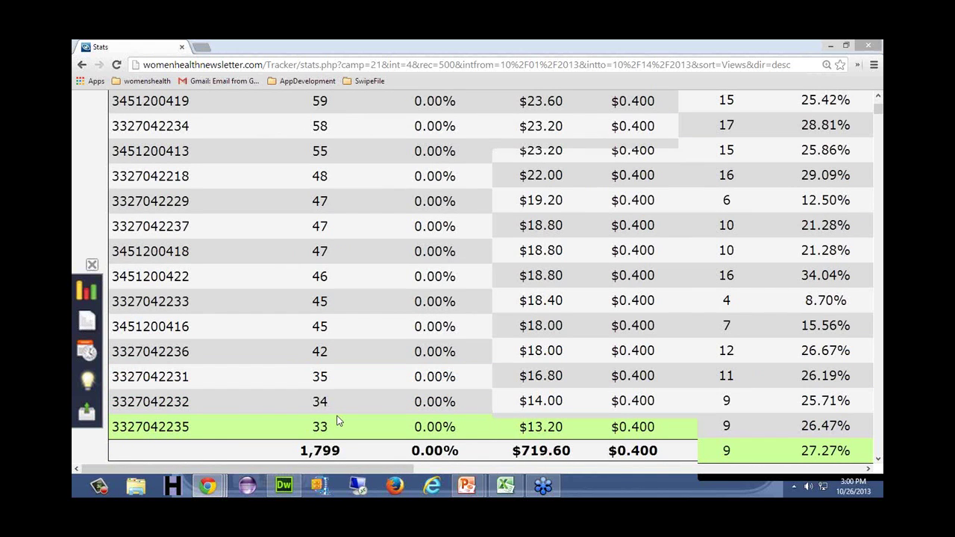
{"action": "scroll", "coordinate": [337, 421], "scroll_direction": "up", "scroll_amount": 1}
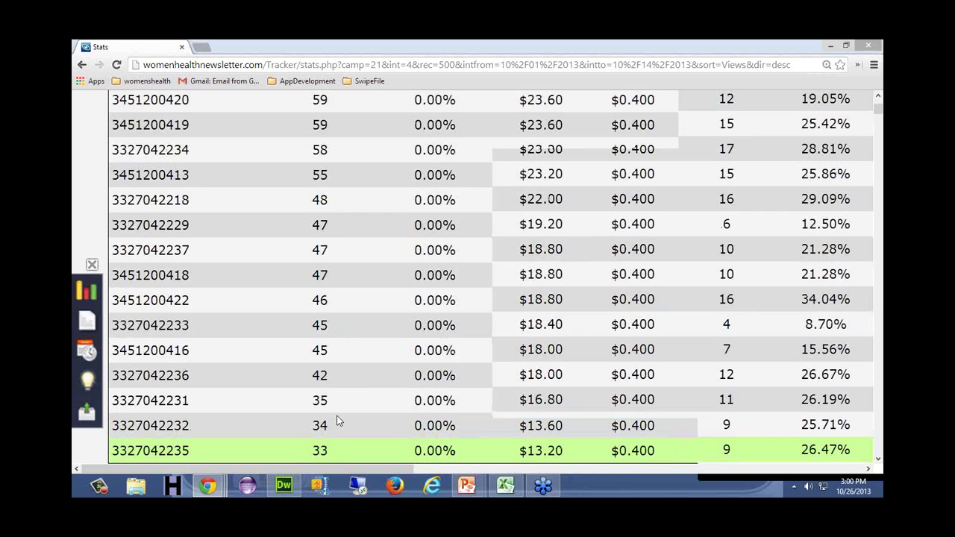
{"action": "scroll", "coordinate": [338, 422], "scroll_direction": "up", "scroll_amount": 5}
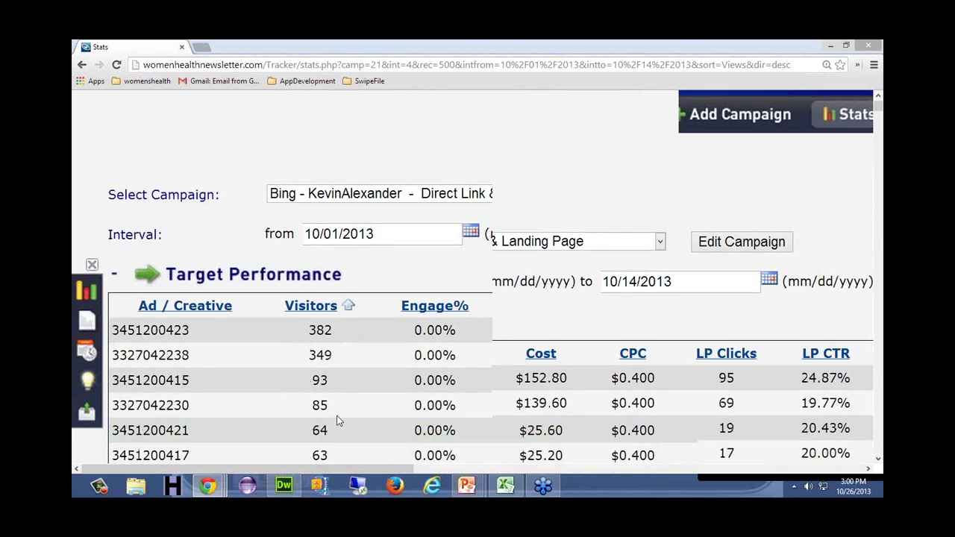
{"action": "scroll", "coordinate": [337, 421], "scroll_direction": "up", "scroll_amount": 1}
{"action": "scroll", "coordinate": [337, 422], "scroll_direction": "down", "scroll_amount": 3}
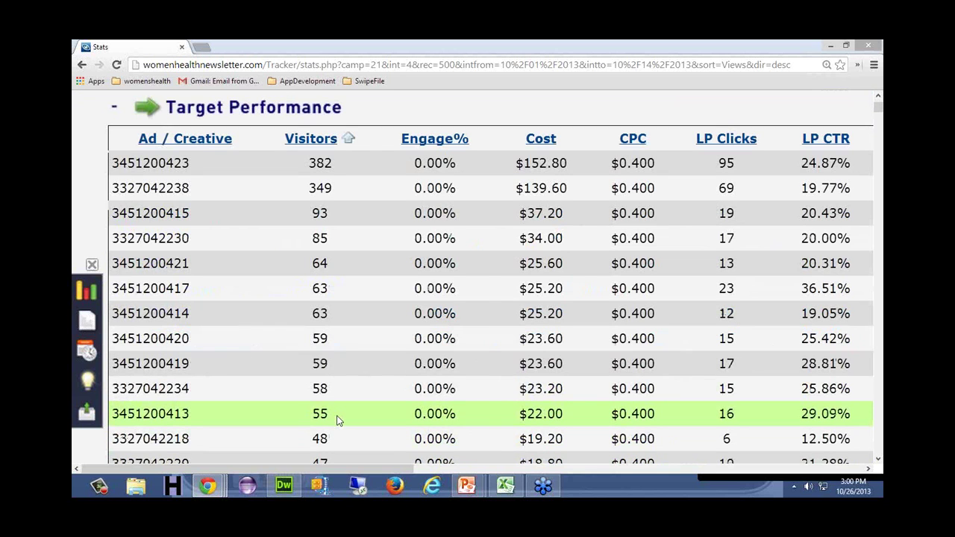
{"action": "scroll", "coordinate": [337, 422], "scroll_direction": "down", "scroll_amount": 1}
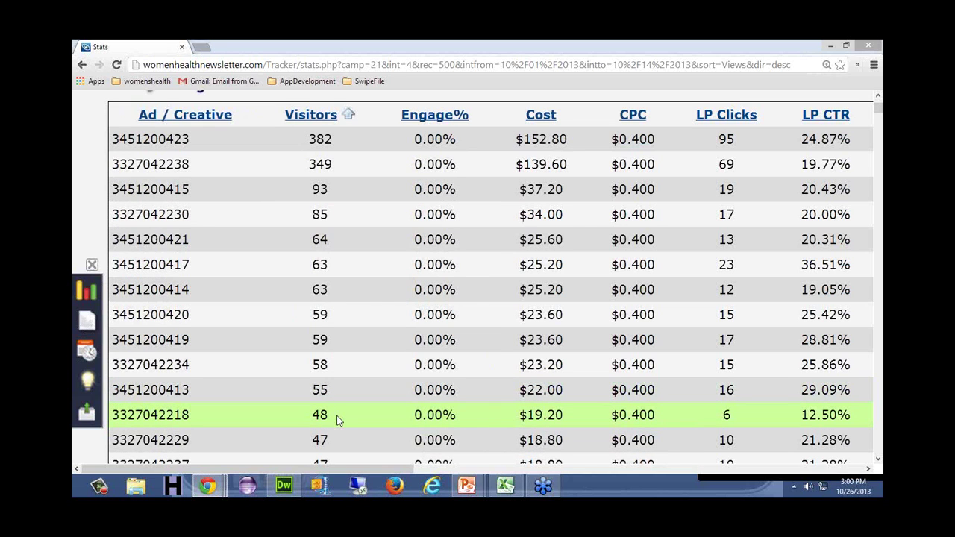
{"action": "scroll", "coordinate": [337, 421], "scroll_direction": "down", "scroll_amount": 4}
{"action": "scroll", "coordinate": [338, 422], "scroll_direction": "up", "scroll_amount": 2}
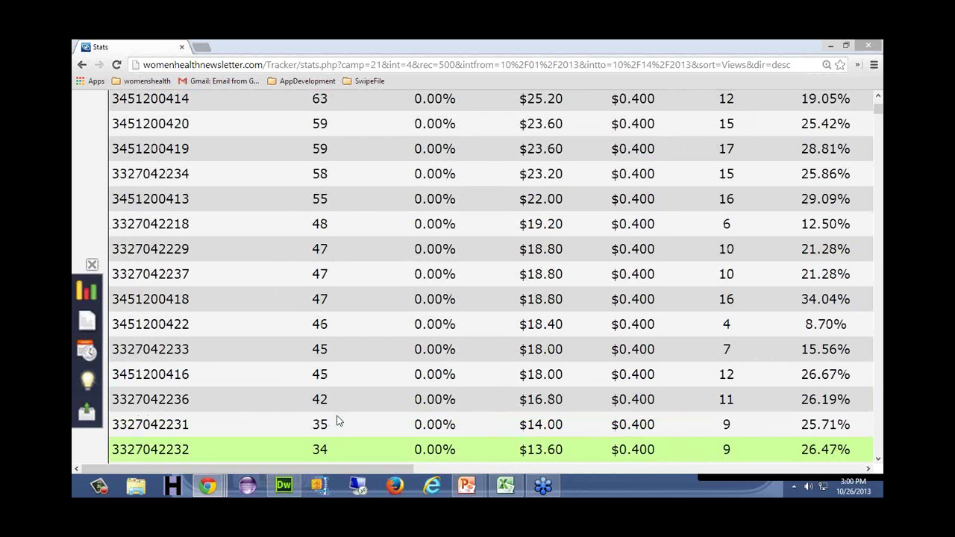
{"action": "scroll", "coordinate": [337, 422], "scroll_direction": "up", "scroll_amount": 2}
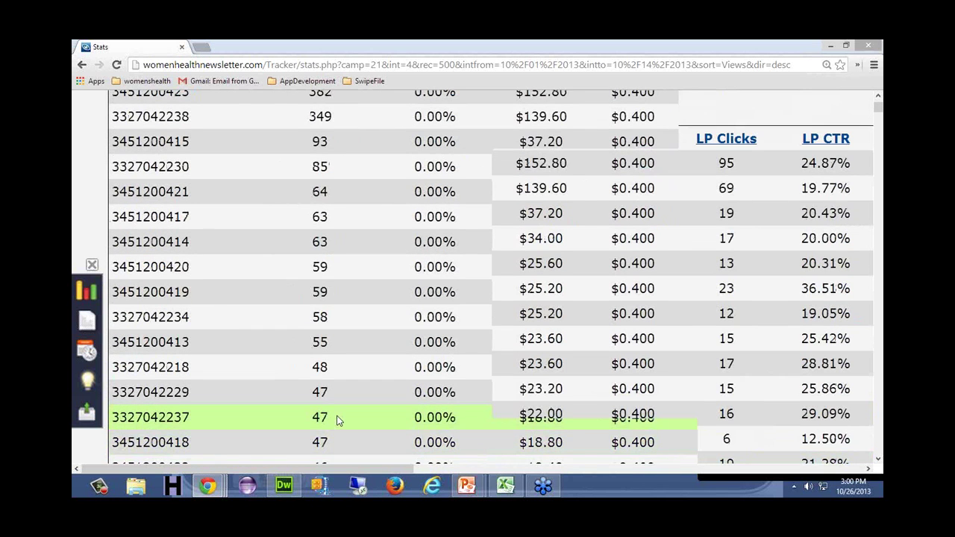
{"action": "scroll", "coordinate": [337, 422], "scroll_direction": "down", "scroll_amount": 2}
{"action": "scroll", "coordinate": [337, 421], "scroll_direction": "down", "scroll_amount": 1}
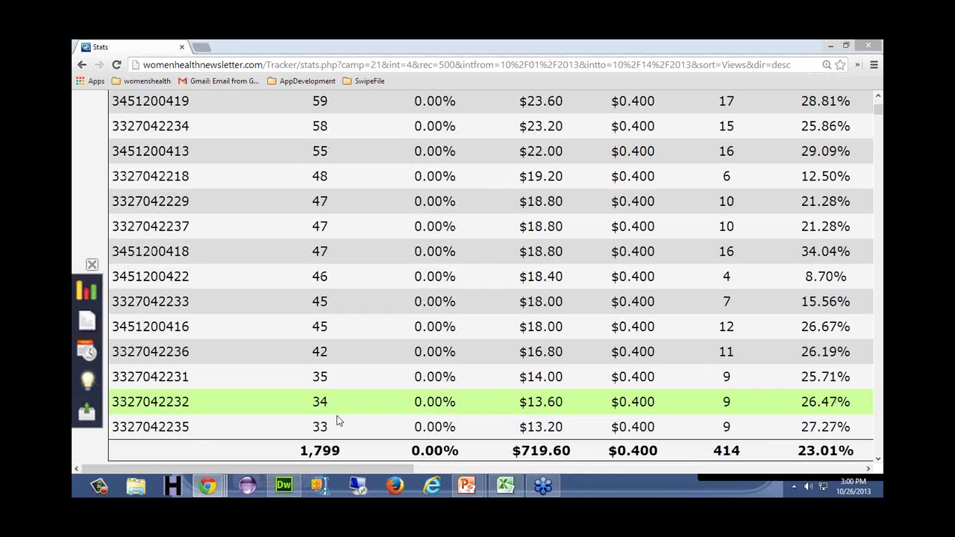
{"action": "scroll", "coordinate": [338, 421], "scroll_direction": "down", "scroll_amount": 1}
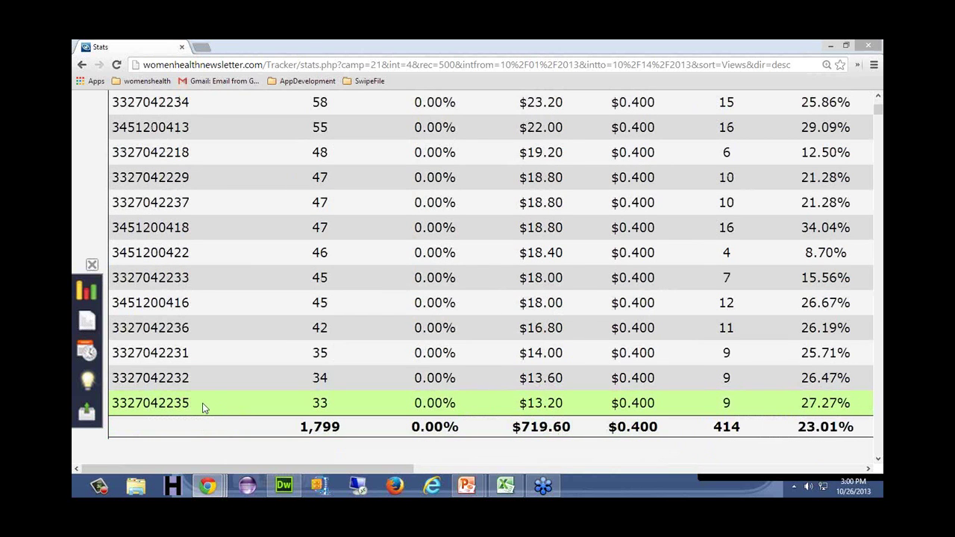
{"action": "scroll", "coordinate": [203, 407], "scroll_direction": "up", "scroll_amount": 1}
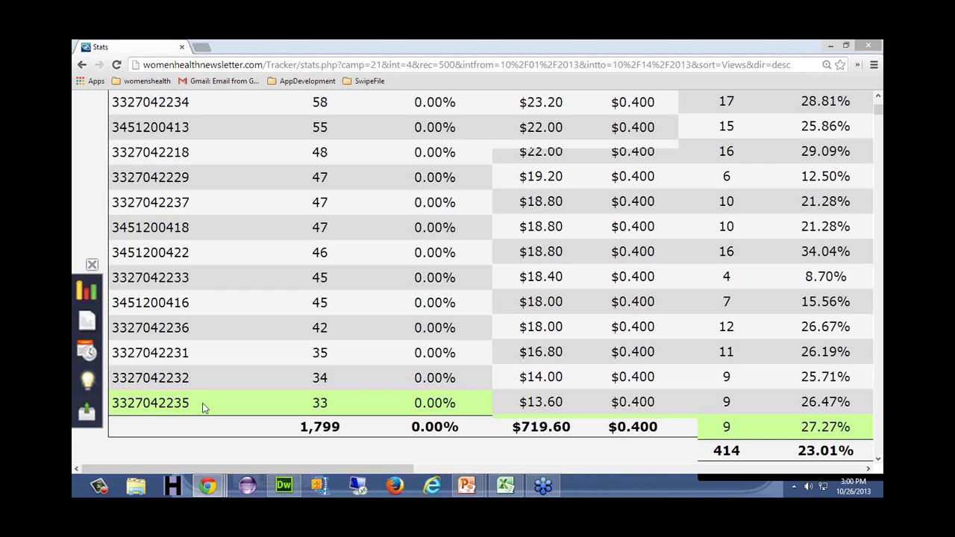
{"action": "scroll", "coordinate": [203, 408], "scroll_direction": "up", "scroll_amount": 5}
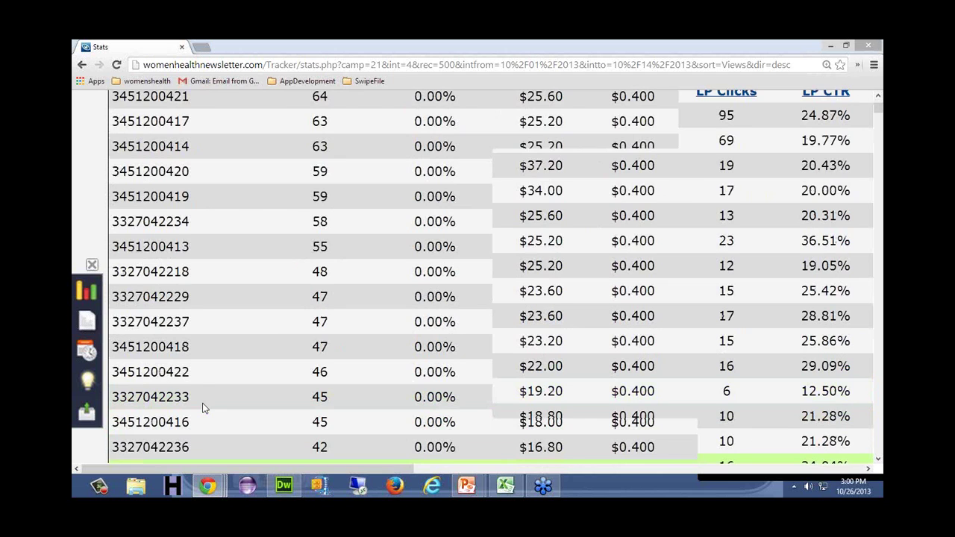
Step: Examine the visitor counts and LP CTR of the individual ads in the Target Performance table
{"action": "scroll", "coordinate": [202, 408], "scroll_direction": "up", "scroll_amount": 3}
{"action": "scroll", "coordinate": [202, 407], "scroll_direction": "down", "scroll_amount": 1}
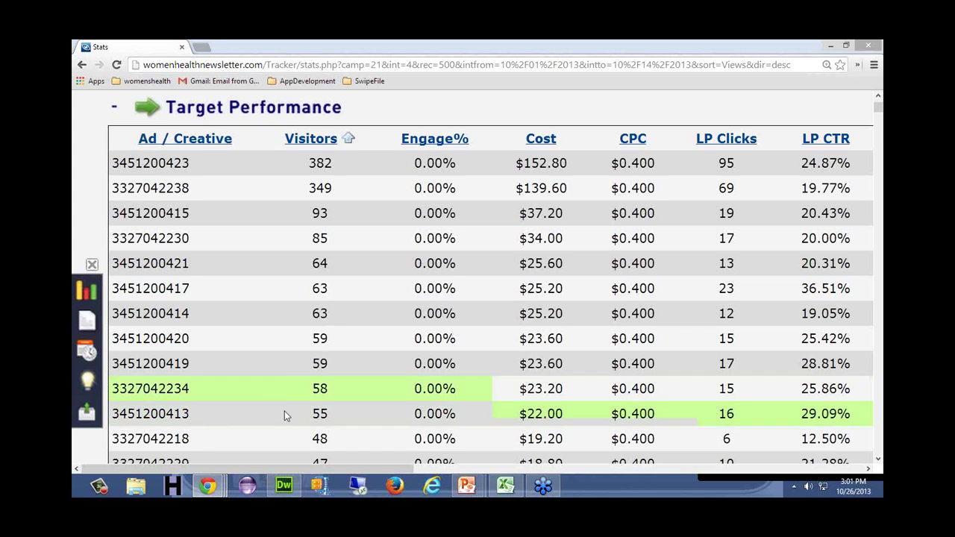
{"action": "scroll", "coordinate": [285, 422], "scroll_direction": "down", "scroll_amount": 1}
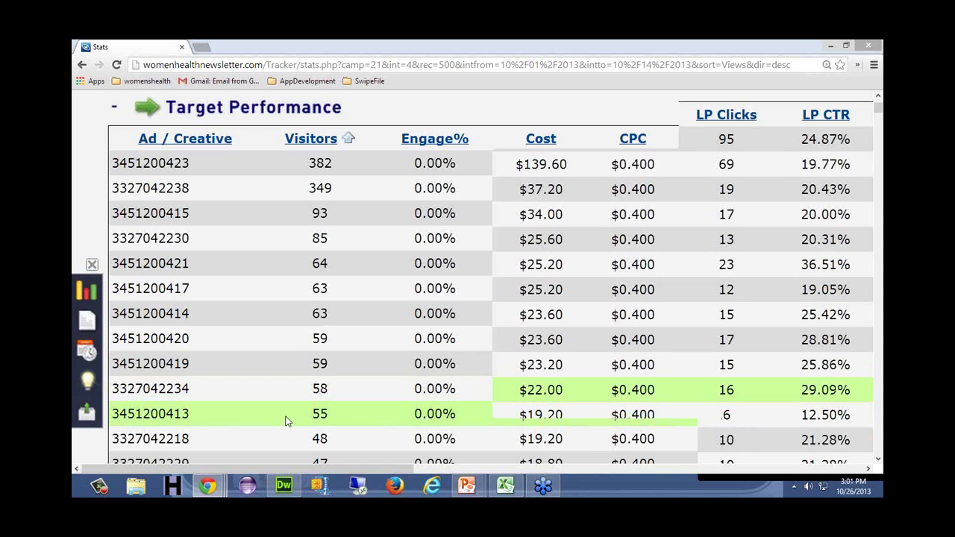
{"action": "scroll", "coordinate": [285, 422], "scroll_direction": "down", "scroll_amount": 1}
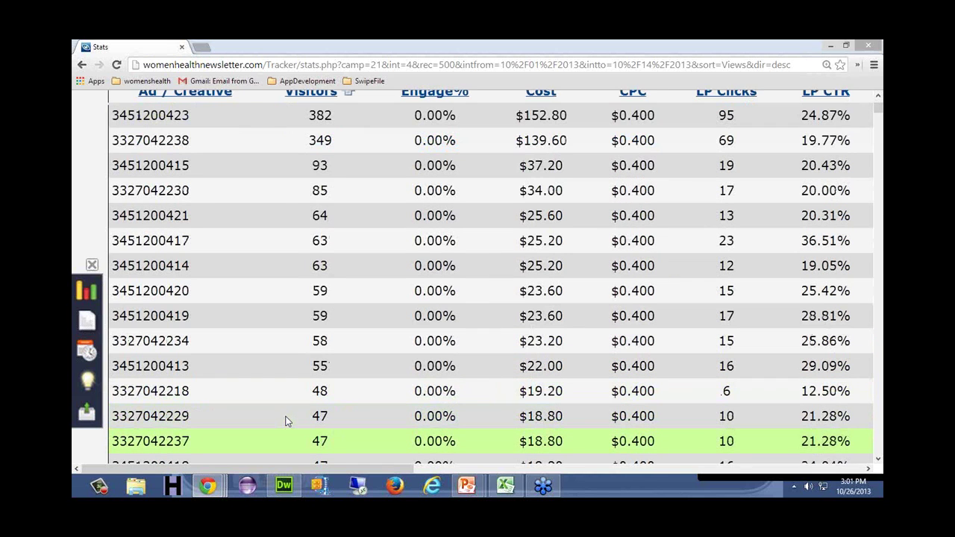
{"action": "scroll", "coordinate": [285, 422], "scroll_direction": "down", "scroll_amount": 1}
{"action": "scroll", "coordinate": [285, 422], "scroll_direction": "down", "scroll_amount": 1}
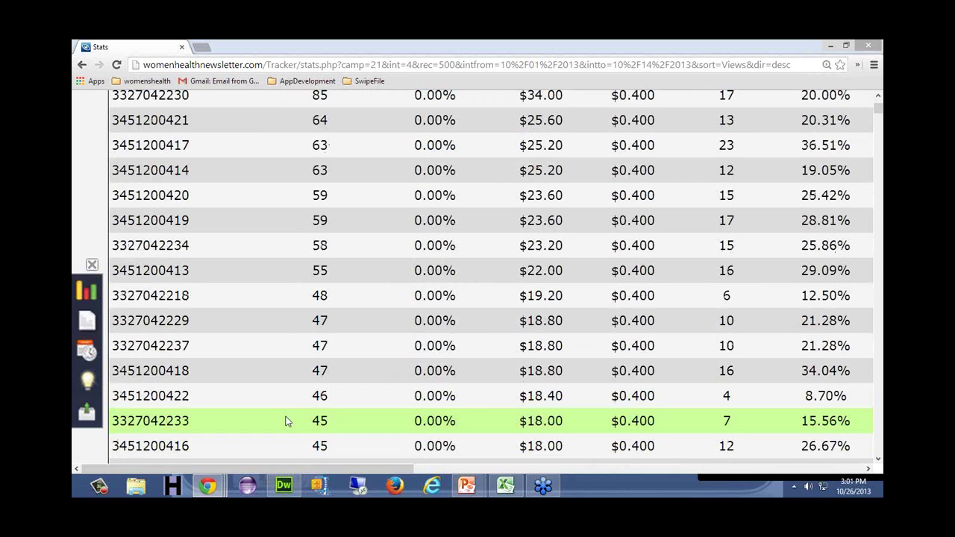
{"action": "scroll", "coordinate": [285, 421], "scroll_direction": "down", "scroll_amount": 1}
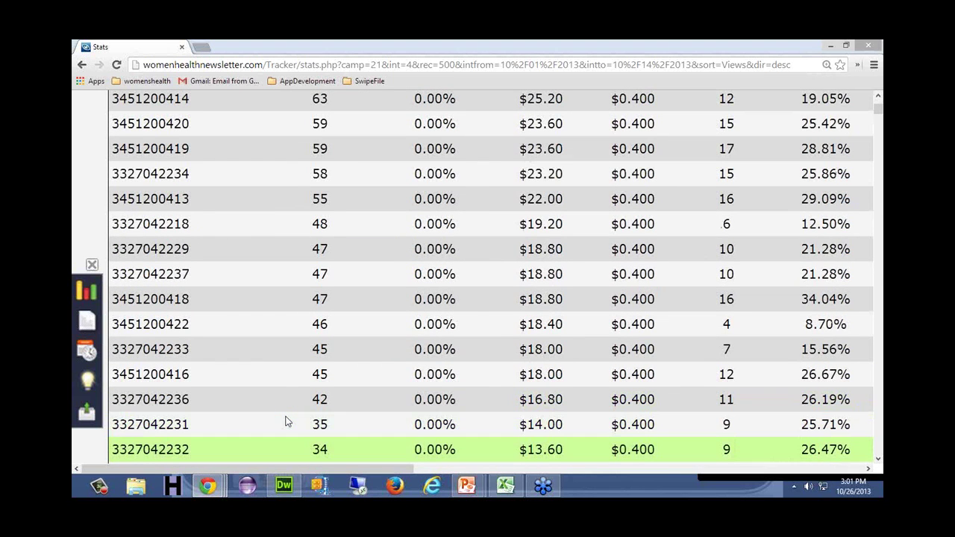
{"action": "scroll", "coordinate": [285, 422], "scroll_direction": "up", "scroll_amount": 1}
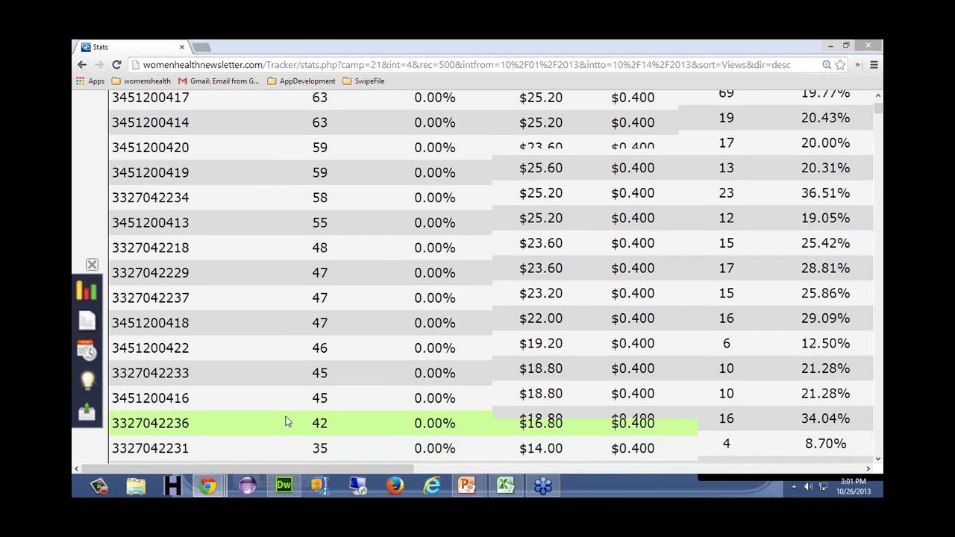
{"action": "scroll", "coordinate": [285, 421], "scroll_direction": "up", "scroll_amount": 2}
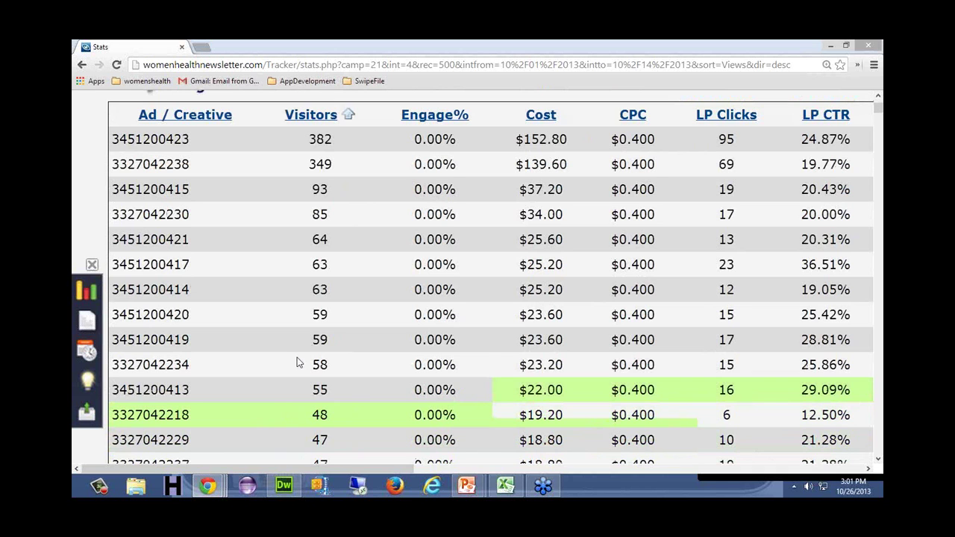
Step: Recheck the lower-traffic ads down to the totals row and compare them with the top ads by visitors
{"action": "scroll", "coordinate": [290, 303], "scroll_direction": "down", "scroll_amount": 1}
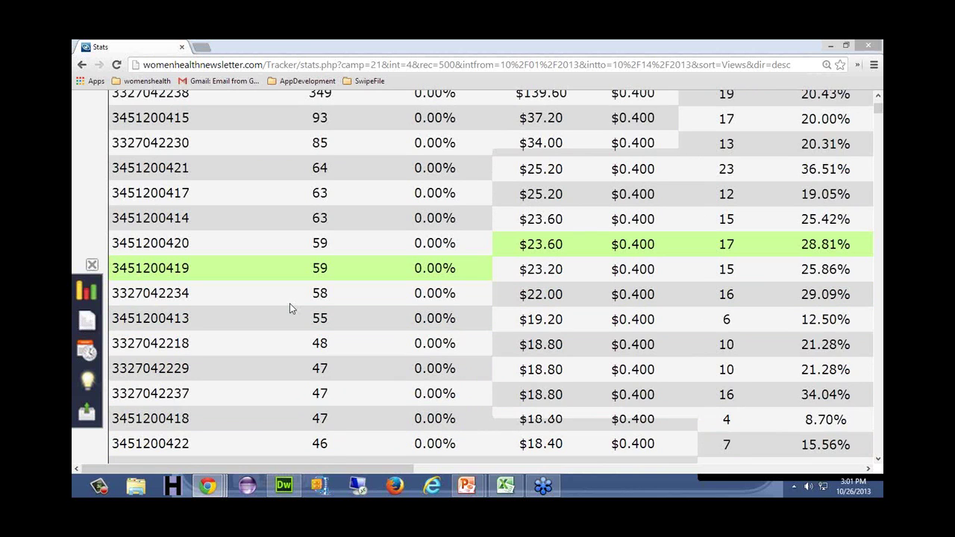
{"action": "scroll", "coordinate": [289, 304], "scroll_direction": "down", "scroll_amount": 2}
{"action": "scroll", "coordinate": [289, 304], "scroll_direction": "down", "scroll_amount": 1}
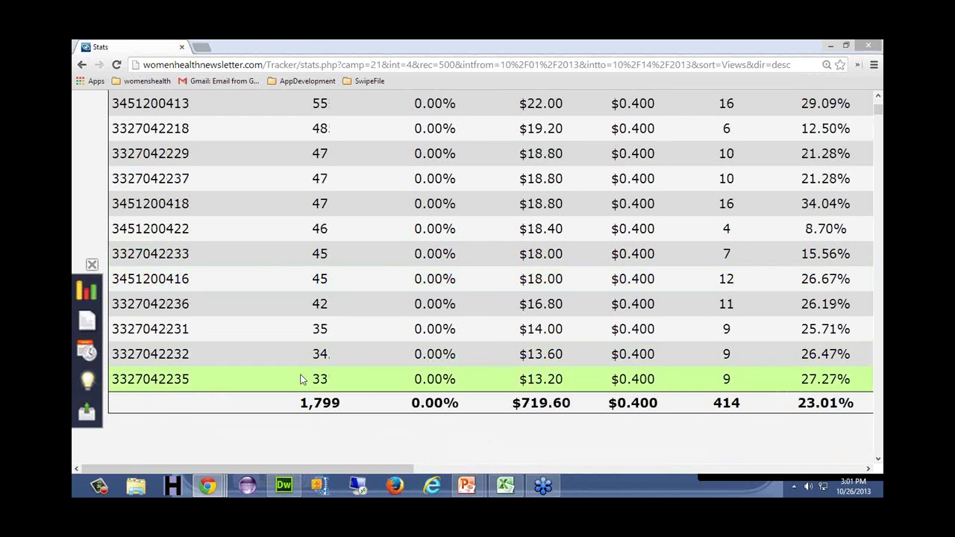
{"action": "scroll", "coordinate": [302, 380], "scroll_direction": "up", "scroll_amount": 1}
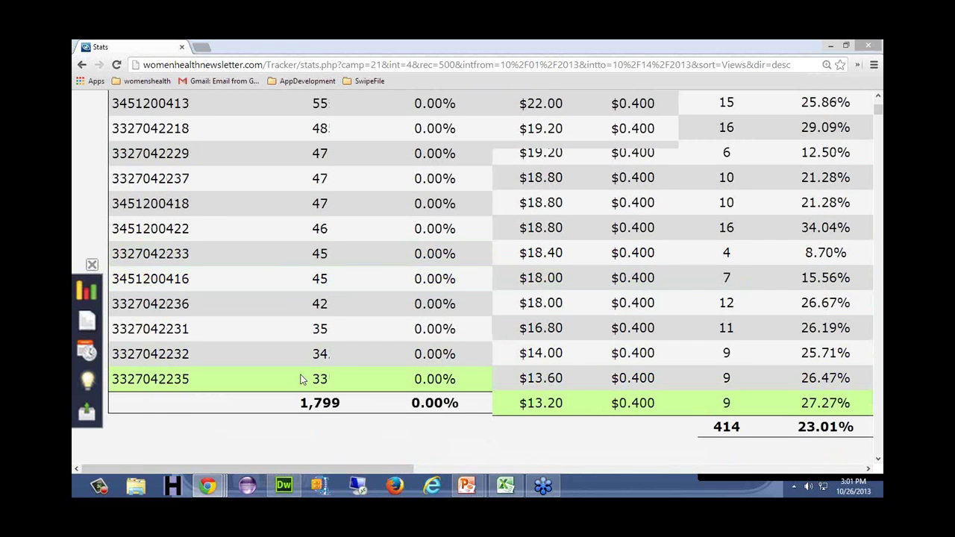
{"action": "scroll", "coordinate": [302, 380], "scroll_direction": "up", "scroll_amount": 6}
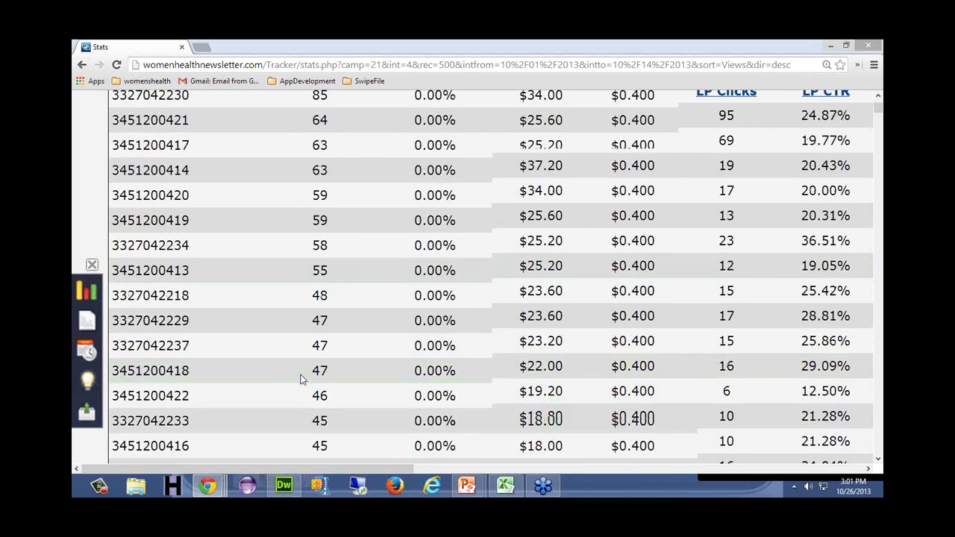
{"action": "scroll", "coordinate": [270, 173], "scroll_direction": "down", "scroll_amount": 1}
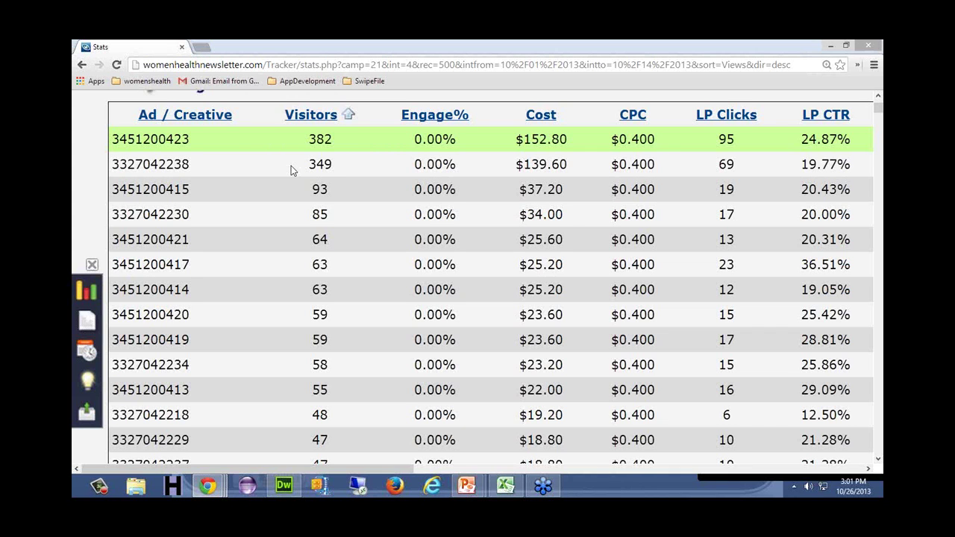
{"action": "scroll", "coordinate": [291, 170], "scroll_direction": "down", "scroll_amount": 3}
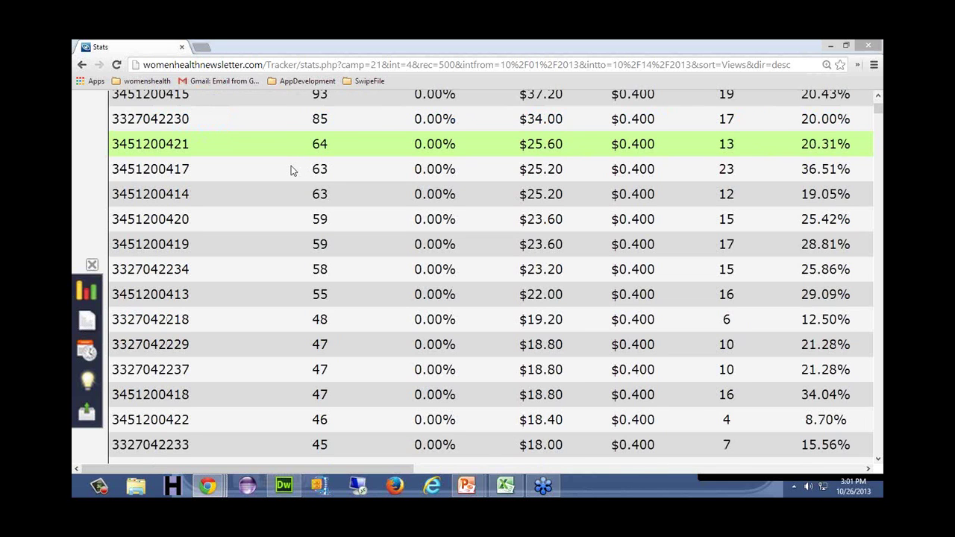
{"action": "scroll", "coordinate": [291, 170], "scroll_direction": "up", "scroll_amount": 5}
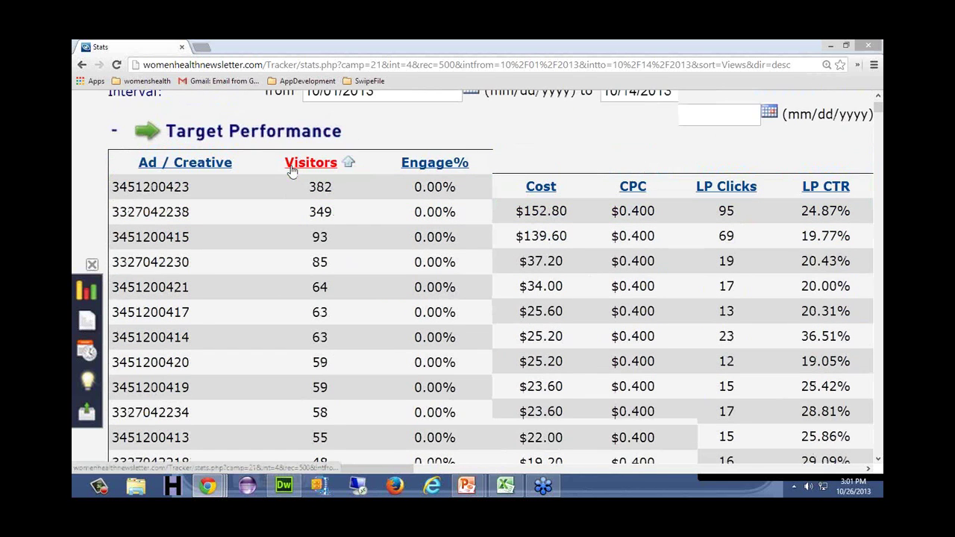
{"action": "scroll", "coordinate": [291, 171], "scroll_direction": "down", "scroll_amount": 1}
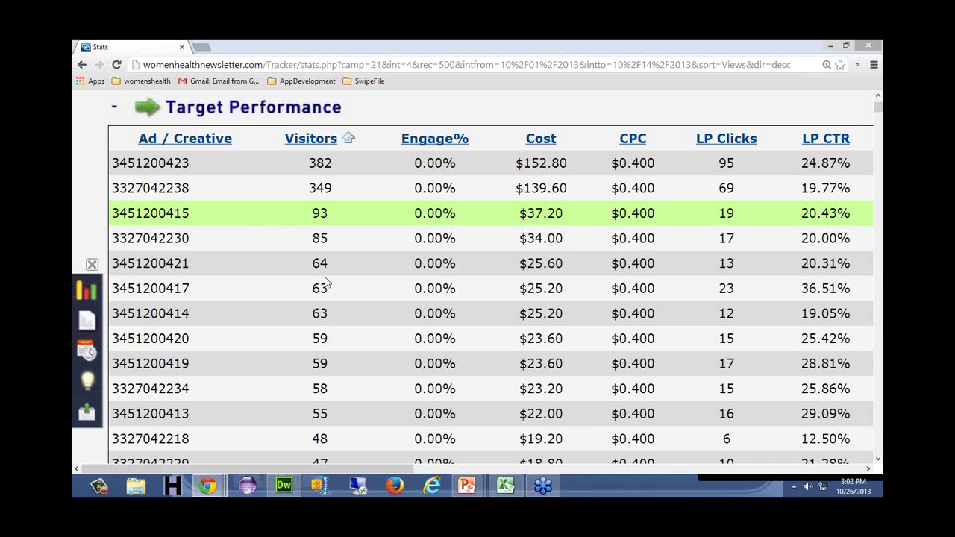
Step: Switch to the PowerPoint slide show and go back to the Optimizing & Scaling slide
{"action": "mouse_move", "coordinate": [466, 486]}
{"action": "mouse_move", "coordinate": [439, 440]}
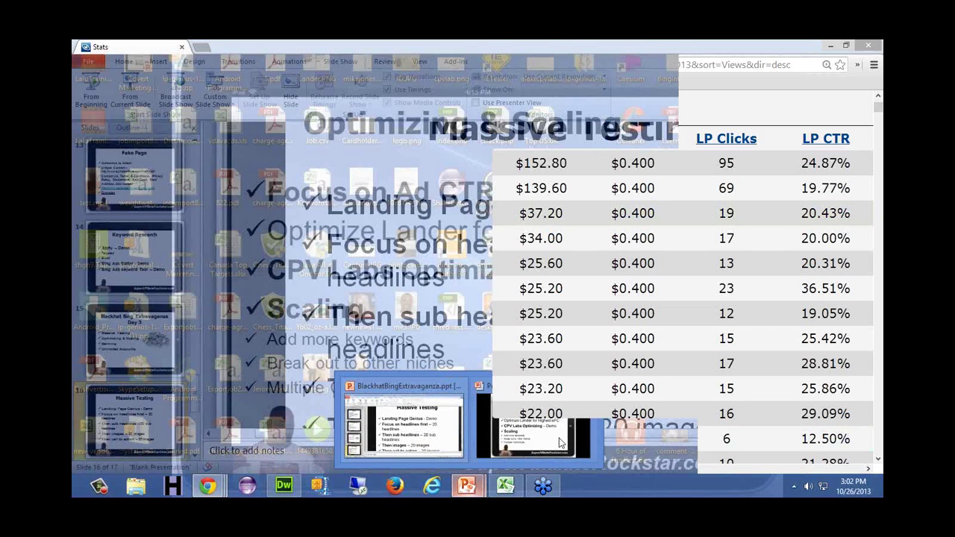
{"action": "left_click", "coordinate": [561, 443]}
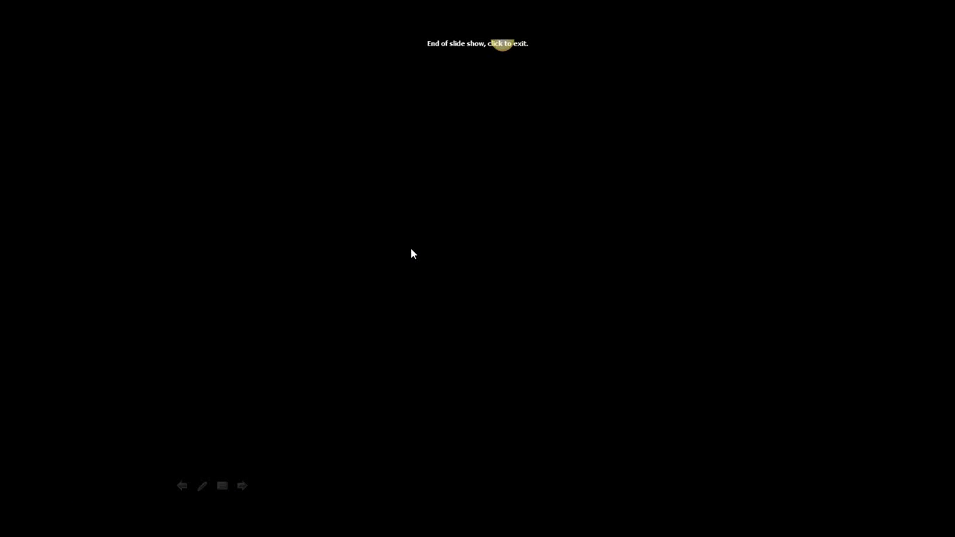
{"action": "left_click", "coordinate": [176, 485]}
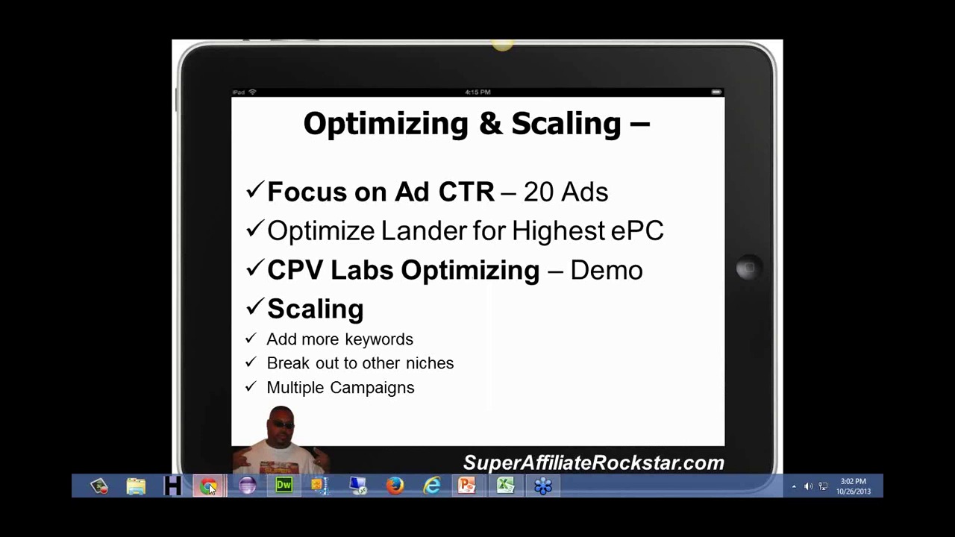
Step: Return to the Stats window in Chrome and examine the LP CPC, Conversions, CR and CPA columns for all ads
{"action": "mouse_move", "coordinate": [207, 484]}
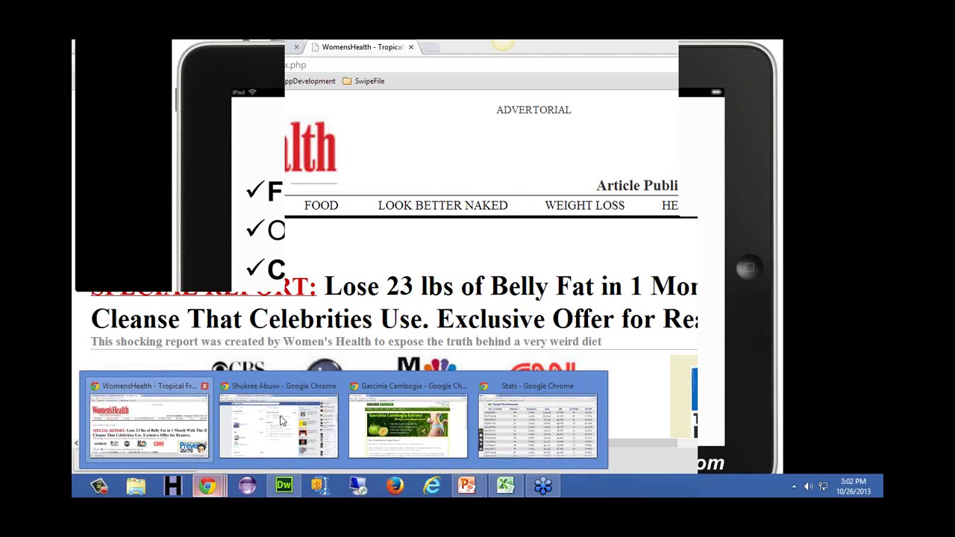
{"action": "left_click", "coordinate": [537, 421]}
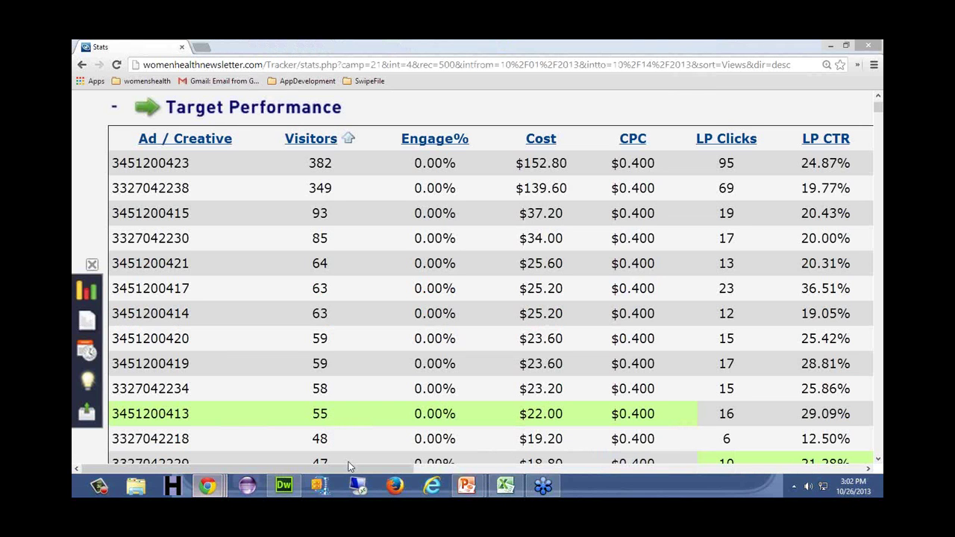
{"action": "left_click_drag", "start_coordinate": [349, 466], "coordinate": [559, 484]}
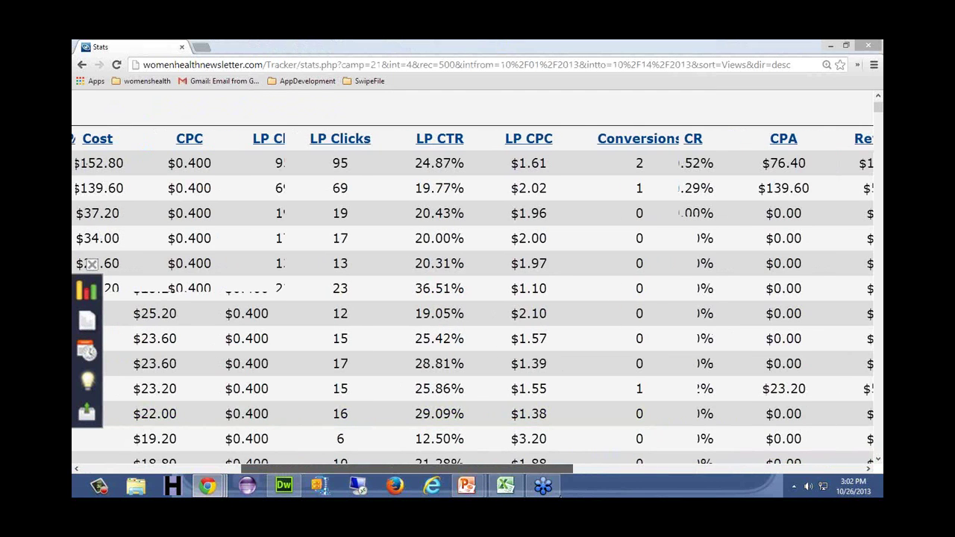
{"action": "scroll", "coordinate": [536, 495], "scroll_direction": "down", "scroll_amount": 10}
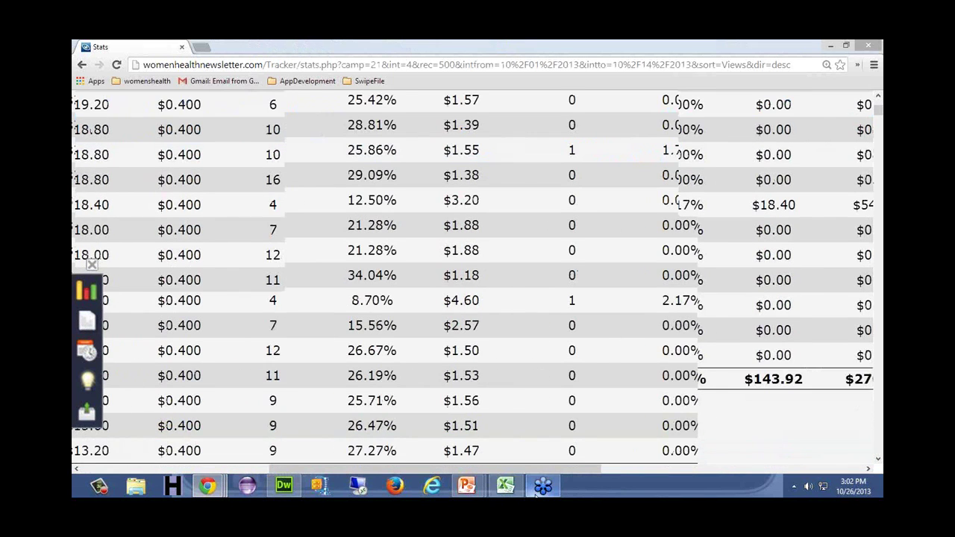
{"action": "scroll", "coordinate": [535, 494], "scroll_direction": "up", "scroll_amount": 1}
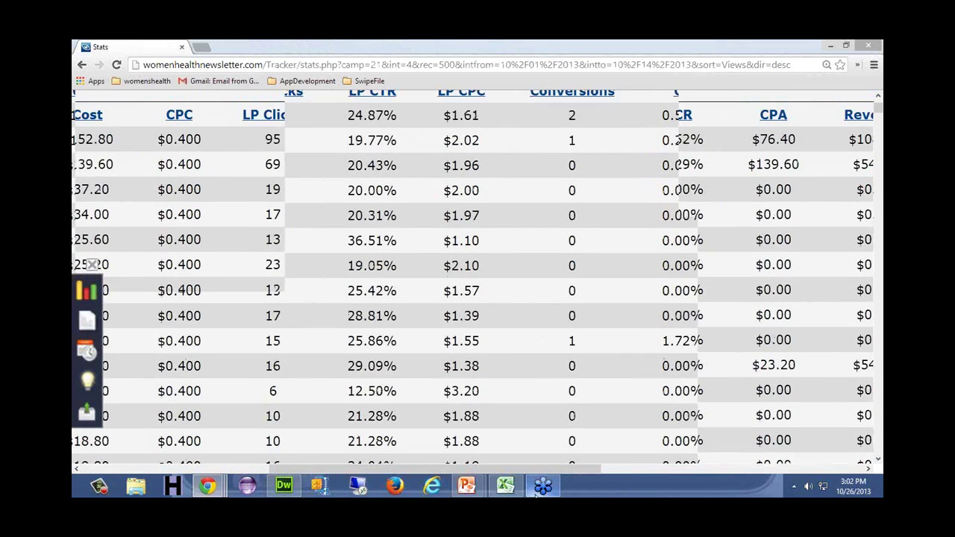
{"action": "scroll", "coordinate": [536, 494], "scroll_direction": "up", "scroll_amount": 3}
{"action": "scroll", "coordinate": [536, 495], "scroll_direction": "up", "scroll_amount": 7}
{"action": "left_click_drag", "start_coordinate": [416, 470], "coordinate": [185, 463]}
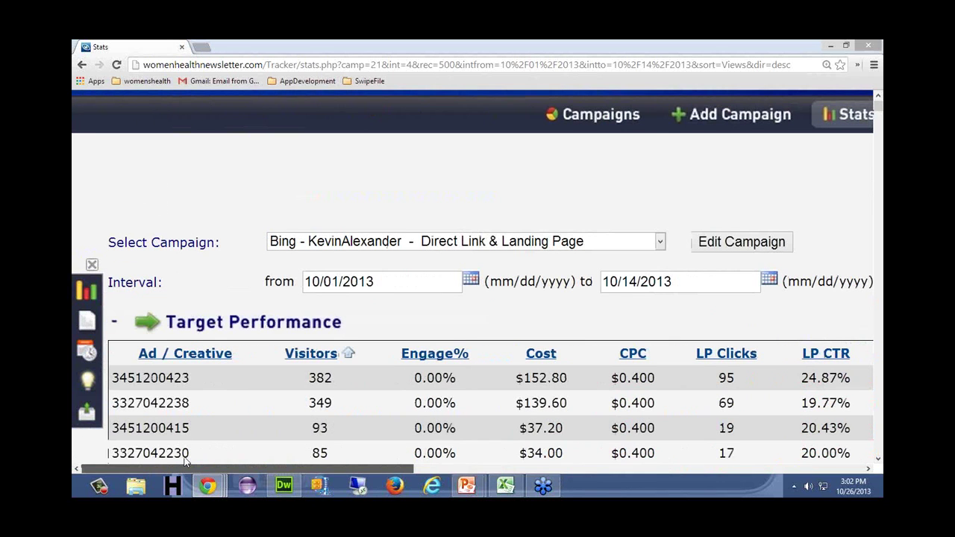
{"action": "scroll", "coordinate": [185, 459], "scroll_direction": "down", "scroll_amount": 1}
{"action": "scroll", "coordinate": [183, 454], "scroll_direction": "down", "scroll_amount": 3}
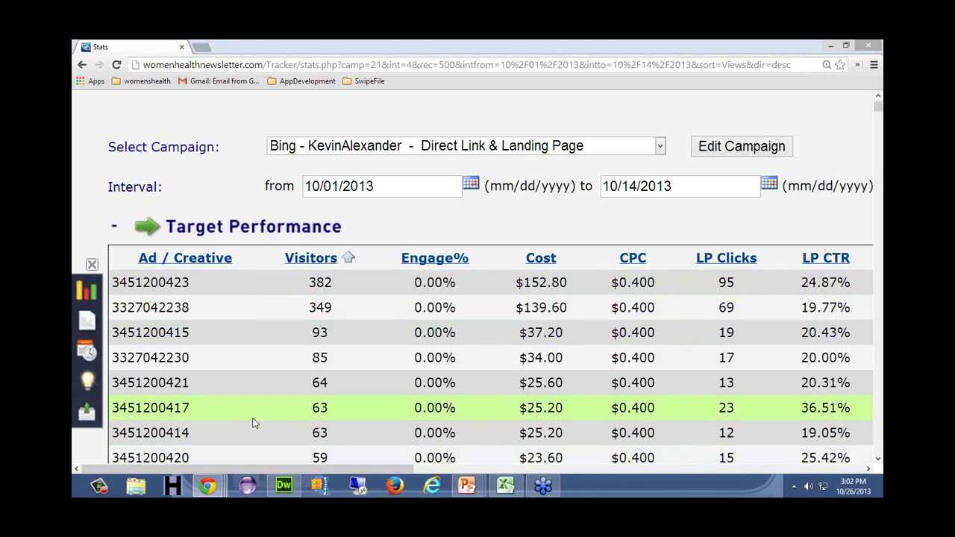
Step: Switch back to the PowerPoint slide show to present the Optimizing & Scaling slide
{"action": "mouse_move", "coordinate": [211, 488]}
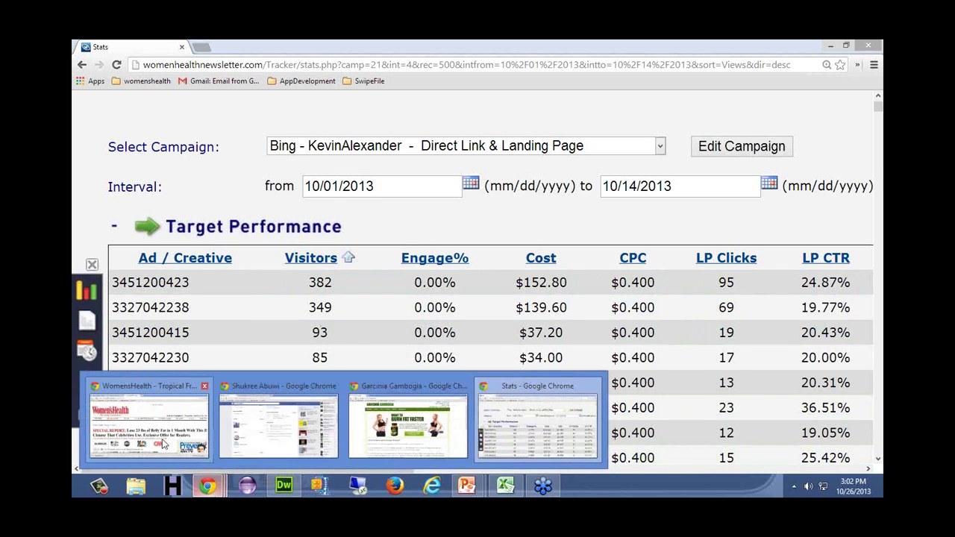
{"action": "mouse_move", "coordinate": [176, 435]}
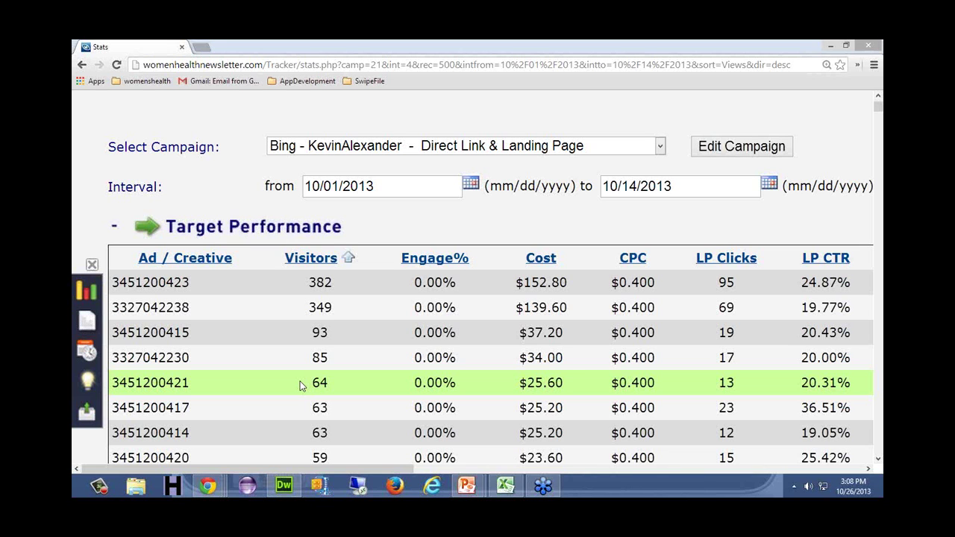
{"action": "mouse_move", "coordinate": [469, 485]}
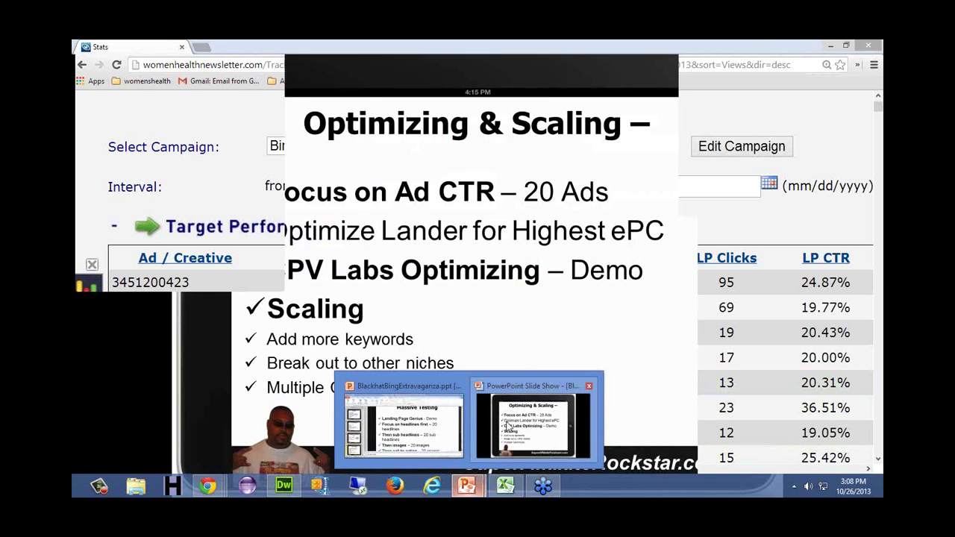
{"action": "left_click", "coordinate": [507, 426]}
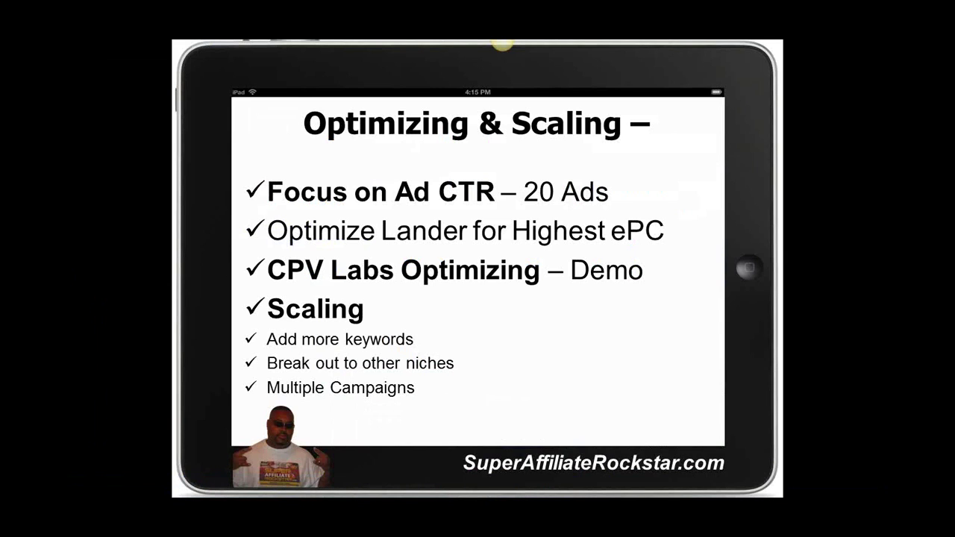
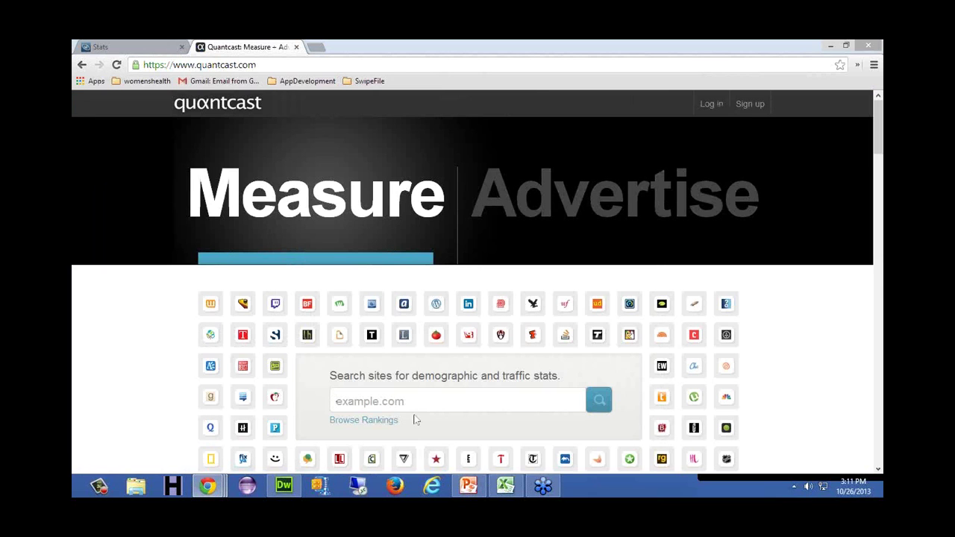
Step: Open Google in a new browser tab beside Quantcast and search for "weight loss"
{"action": "left_click", "coordinate": [312, 47]}
{"action": "type", "text": "g"}
{"action": "key", "text": "Return"}
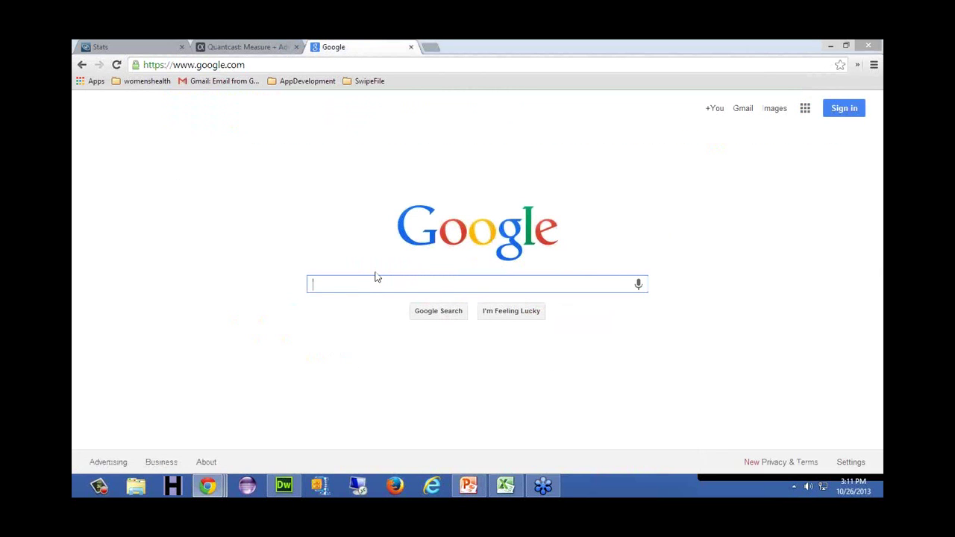
{"action": "left_click", "coordinate": [246, 47]}
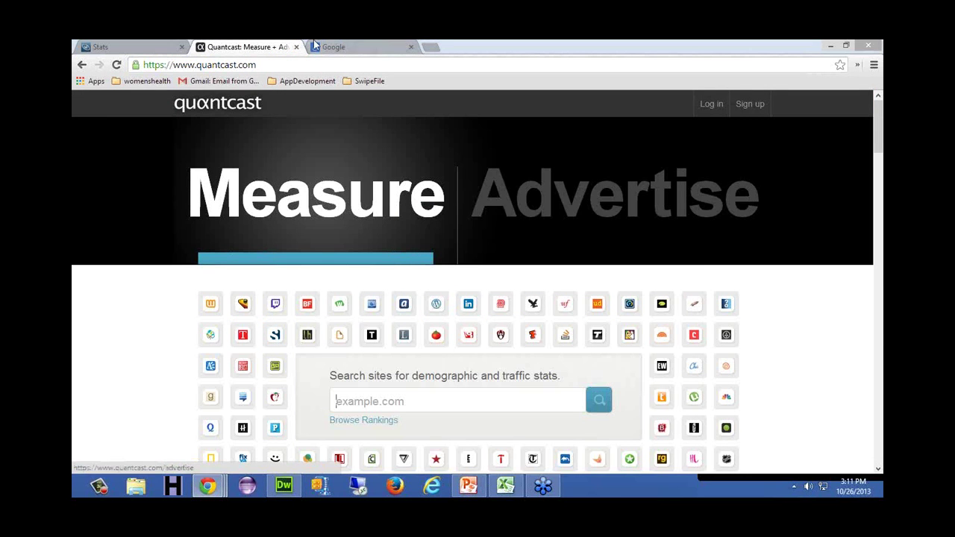
{"action": "left_click", "coordinate": [349, 47]}
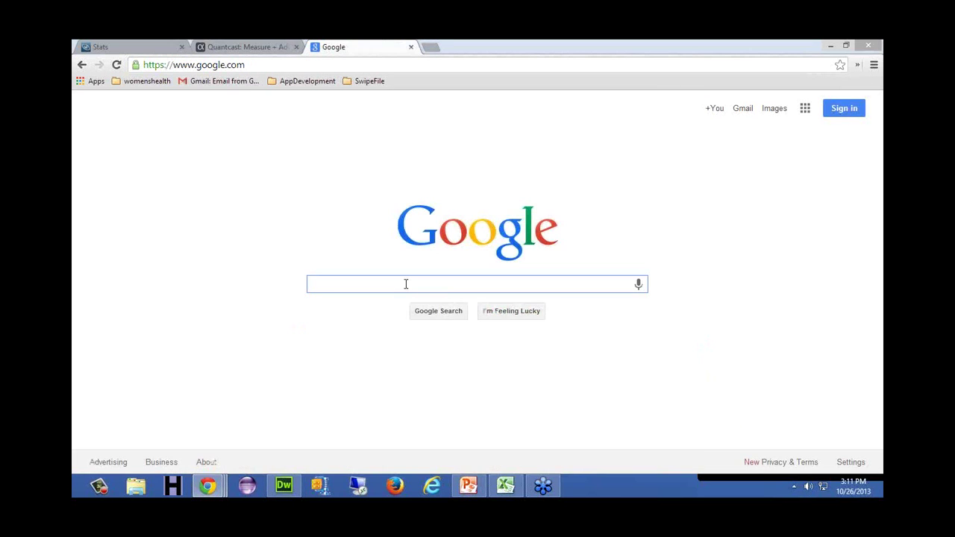
{"action": "type", "text": "weight loss"}
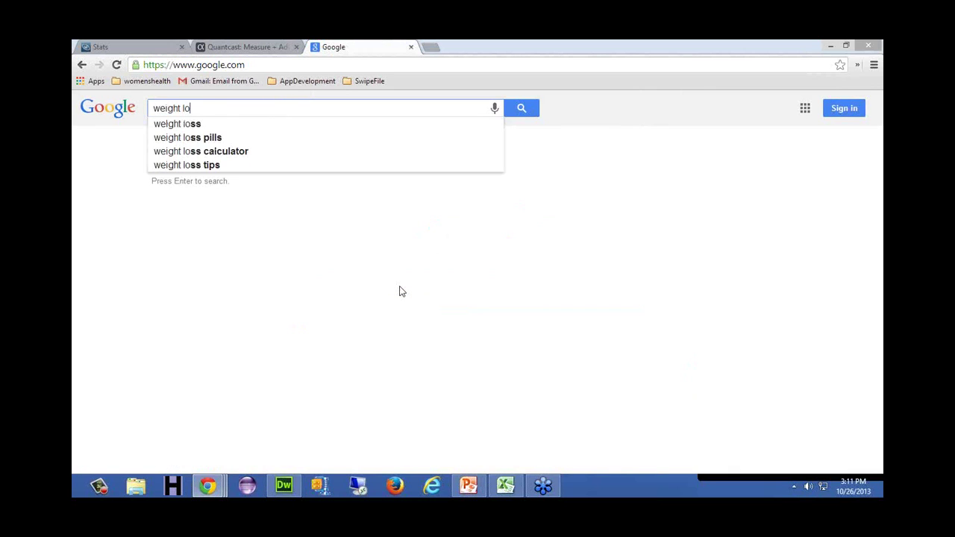
{"action": "key", "text": "Return"}
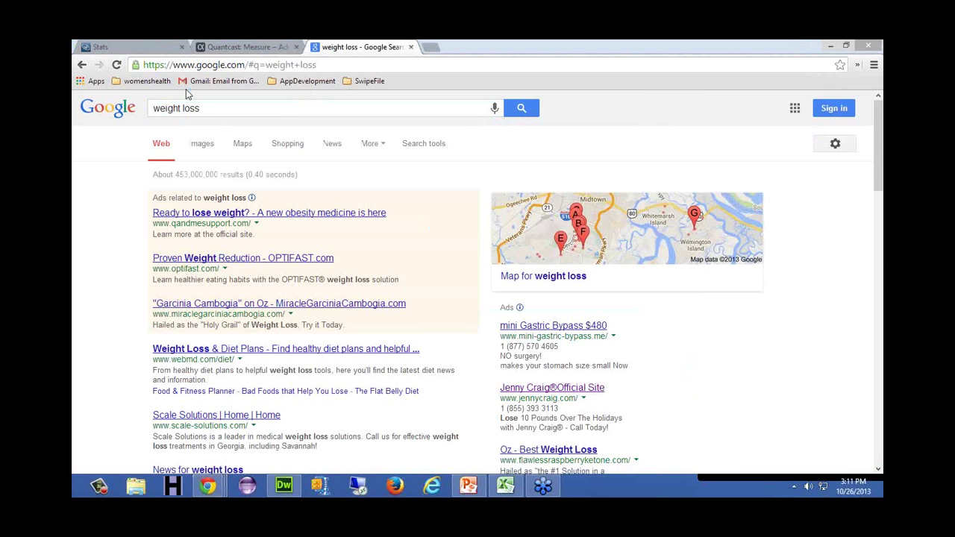
{"action": "left_click_drag", "start_coordinate": [153, 314], "coordinate": [284, 313]}
{"action": "key", "text": "ctrl+c"}
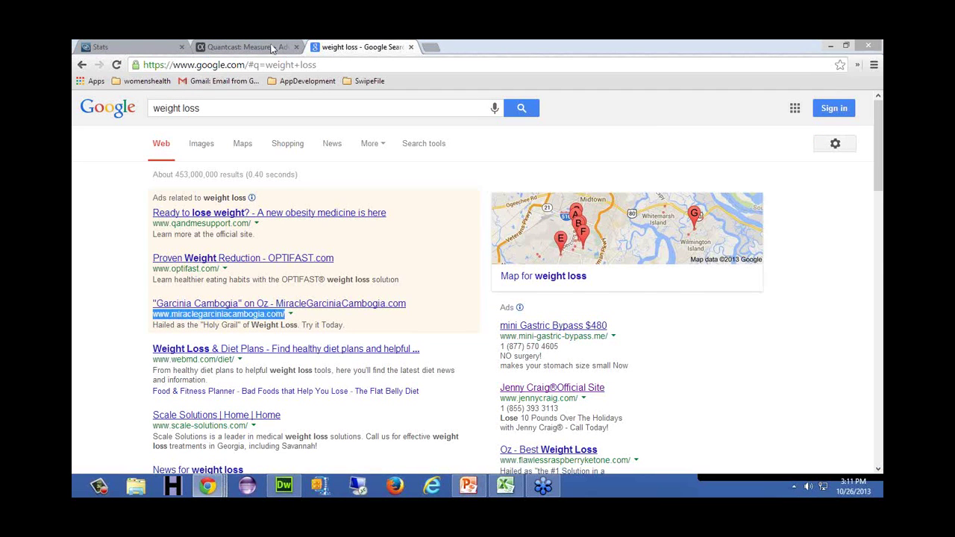
{"action": "left_click", "coordinate": [252, 46]}
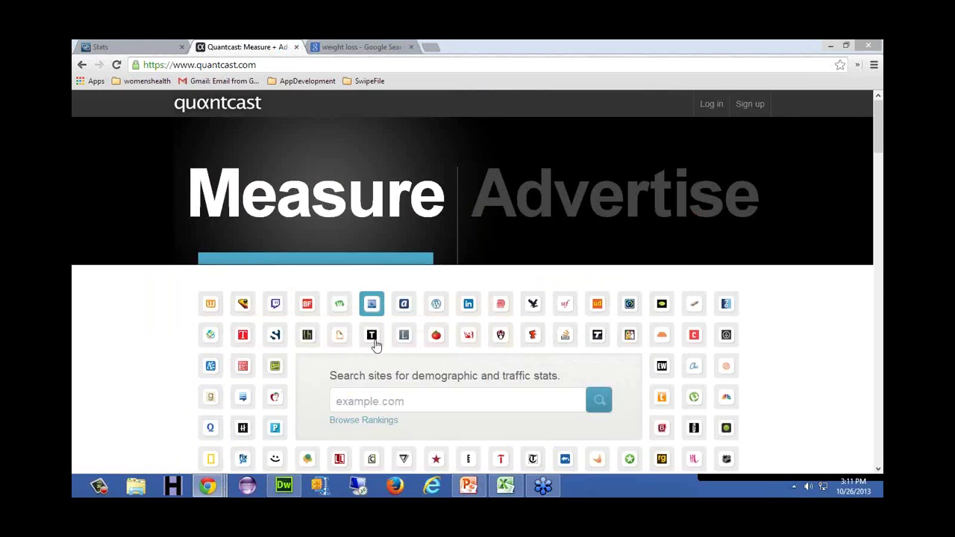
{"action": "left_click", "coordinate": [454, 403]}
{"action": "key", "text": "ctrl+v"}
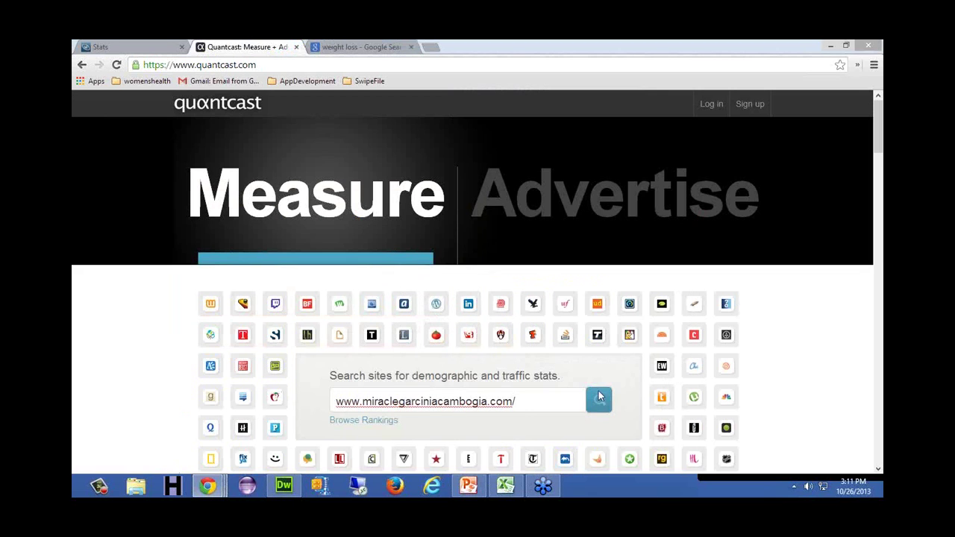
{"action": "key", "text": "BackSpace"}
{"action": "left_click", "coordinate": [588, 405]}
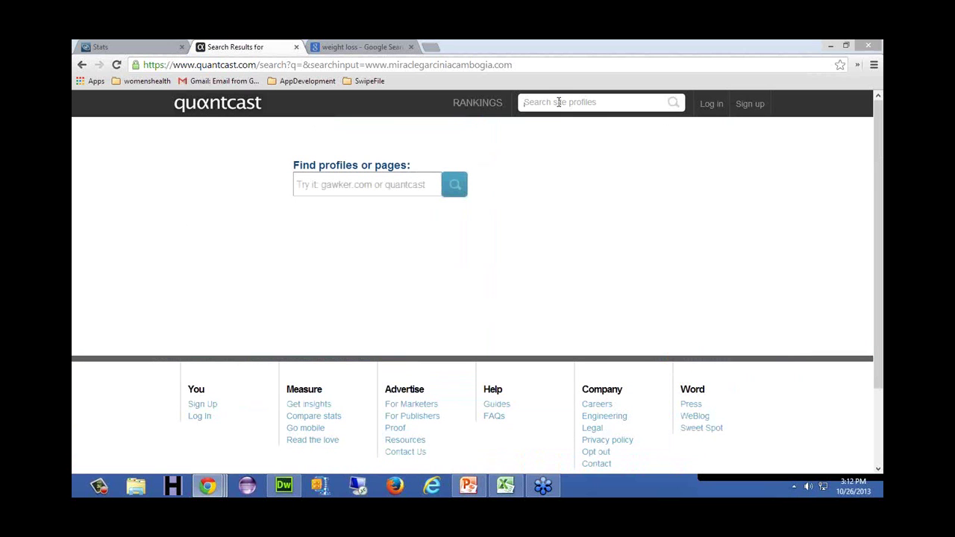
Step: Return to the Quantcast home page and repeat the site search without the www prefix, as miraclegarciniacambogia.com
{"action": "left_click", "coordinate": [350, 192]}
{"action": "left_click", "coordinate": [82, 64]}
{"action": "left_click", "coordinate": [410, 402]}
{"action": "key", "text": "ctrl+v"}
{"action": "left_click_drag", "start_coordinate": [363, 401], "coordinate": [306, 404]}
{"action": "key", "text": "BackSpace"}
{"action": "left_click", "coordinate": [608, 401]}
{"action": "left_click", "coordinate": [547, 400]}
{"action": "key", "text": "BackSpace"}
{"action": "left_click", "coordinate": [597, 405]}
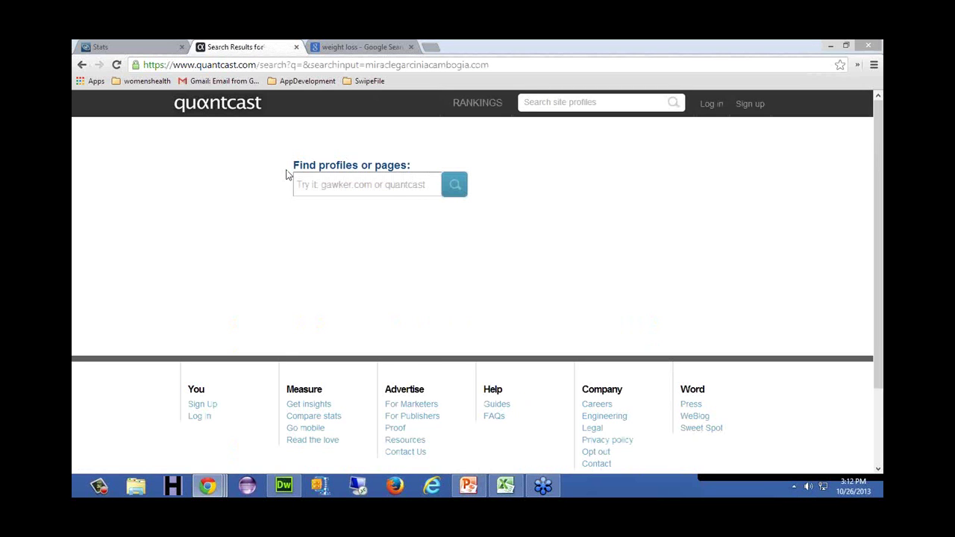
{"action": "key", "text": "BackSpace"}
{"action": "left_click", "coordinate": [361, 43]}
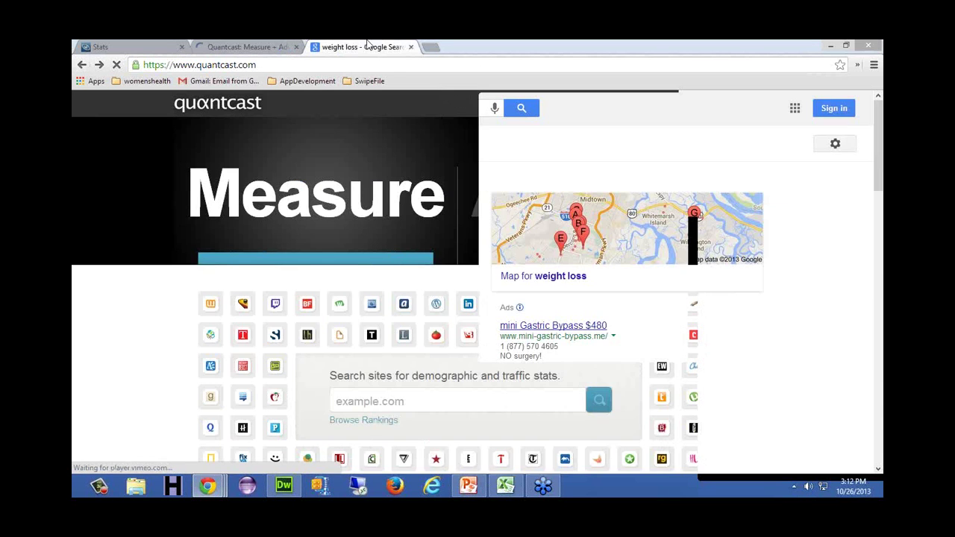
{"action": "left_click_drag", "start_coordinate": [153, 359], "coordinate": [236, 362]}
{"action": "key", "text": "ctrl+c"}
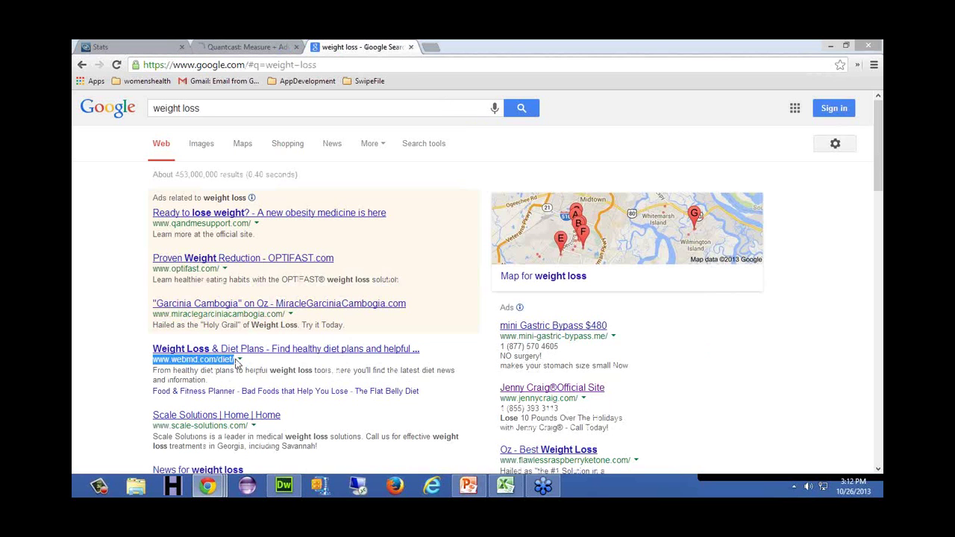
{"action": "left_click", "coordinate": [226, 45]}
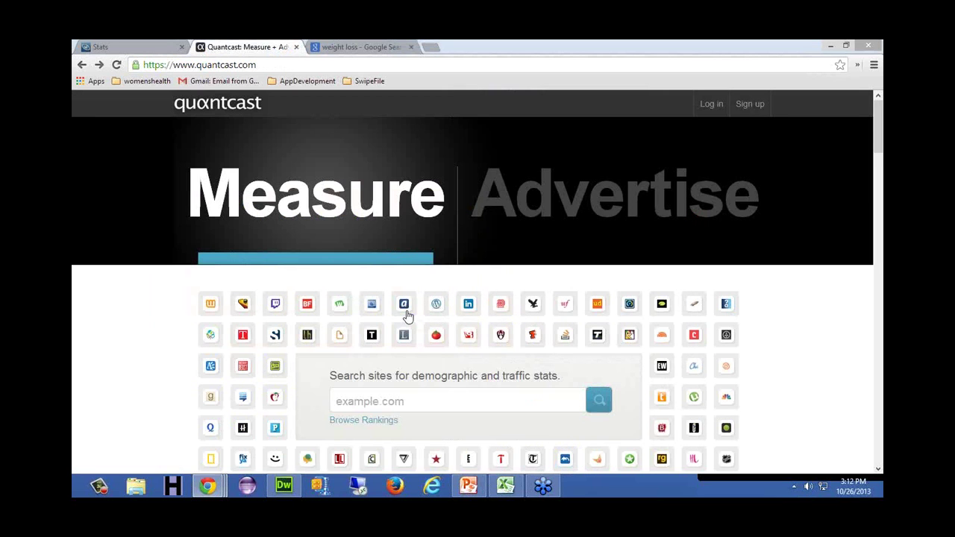
{"action": "left_click", "coordinate": [392, 403]}
{"action": "key", "text": "ctrl+v"}
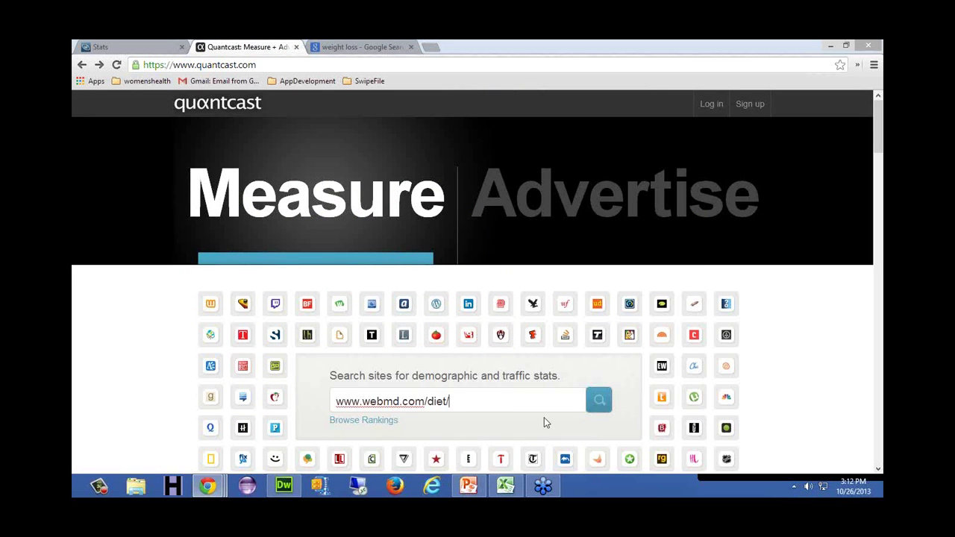
{"action": "key", "text": "BackSpace"}
{"action": "key", "text": "BackSpace"}
{"action": "key", "text": "BackSpace"}
{"action": "key", "text": "BackSpace"}
{"action": "key", "text": "BackSpace"}
{"action": "key", "text": "BackSpace"}
{"action": "left_click", "coordinate": [599, 401]}
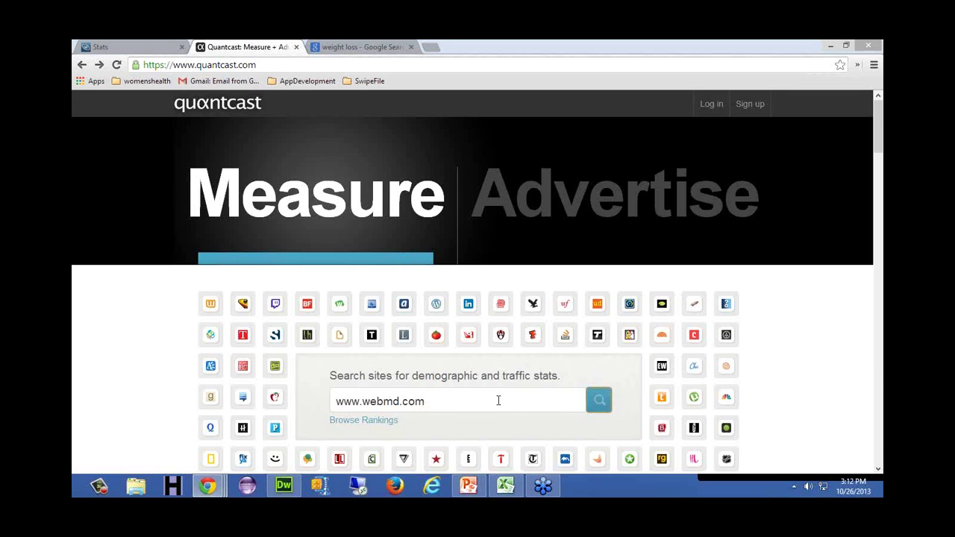
{"action": "left_click", "coordinate": [598, 401]}
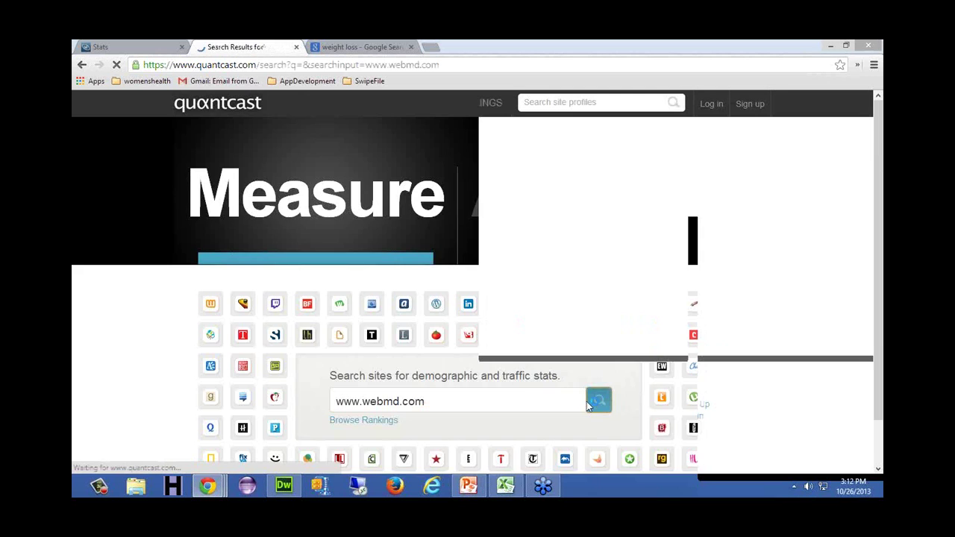
{"action": "key", "text": "ctrl+minus"}
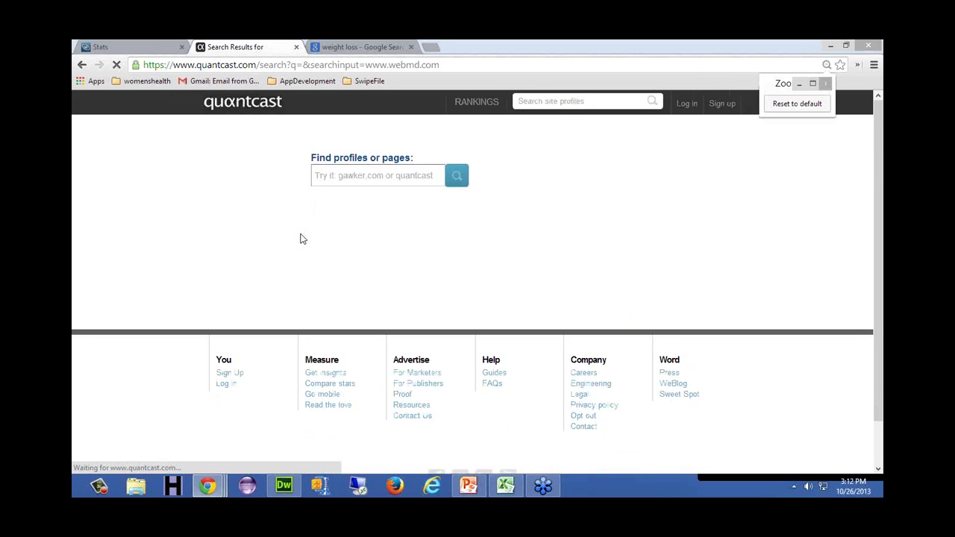
{"action": "key", "text": "ctrl+minus"}
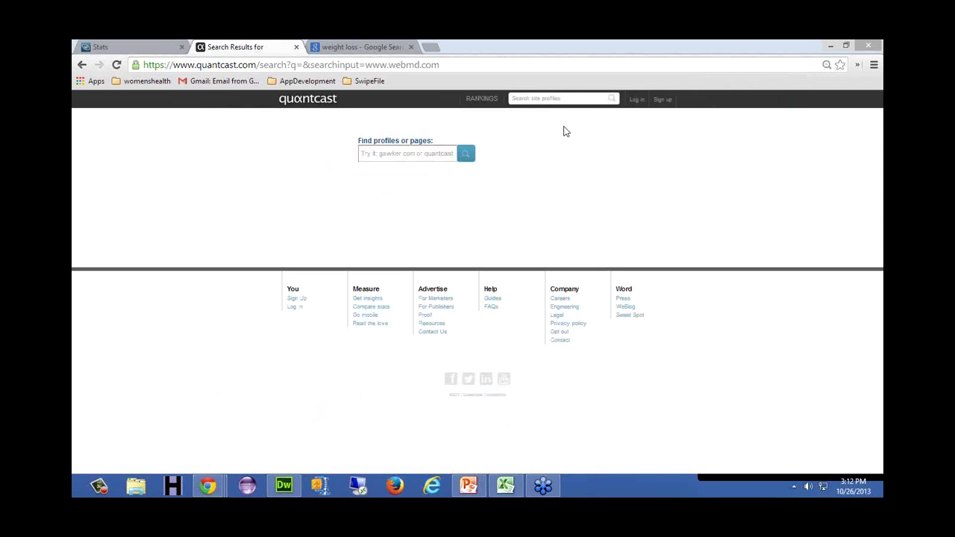
Step: Look up "jenn" from the Quantcast home page and open a suggested site profile
{"action": "left_click", "coordinate": [320, 96]}
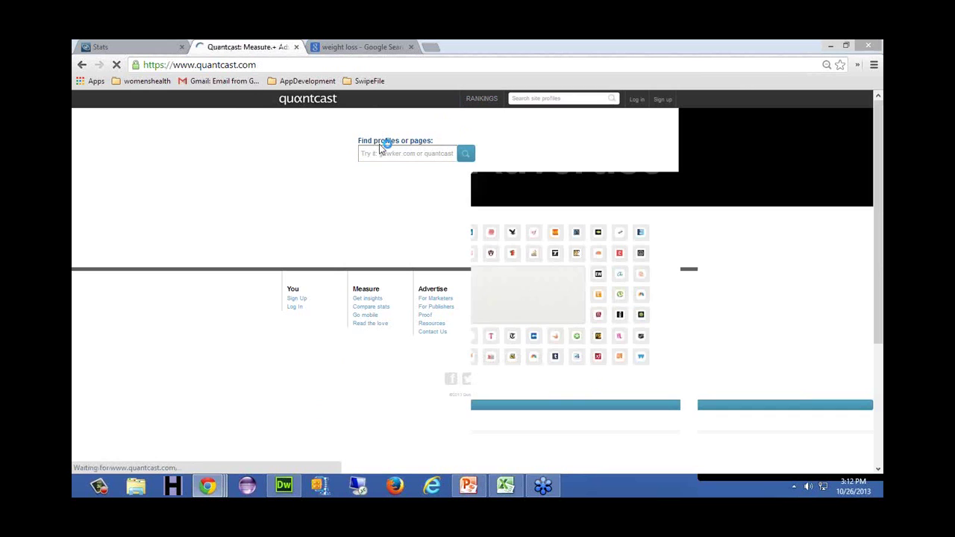
{"action": "left_click", "coordinate": [397, 298]}
{"action": "type", "text": "jee"}
{"action": "key", "text": "BackSpace"}
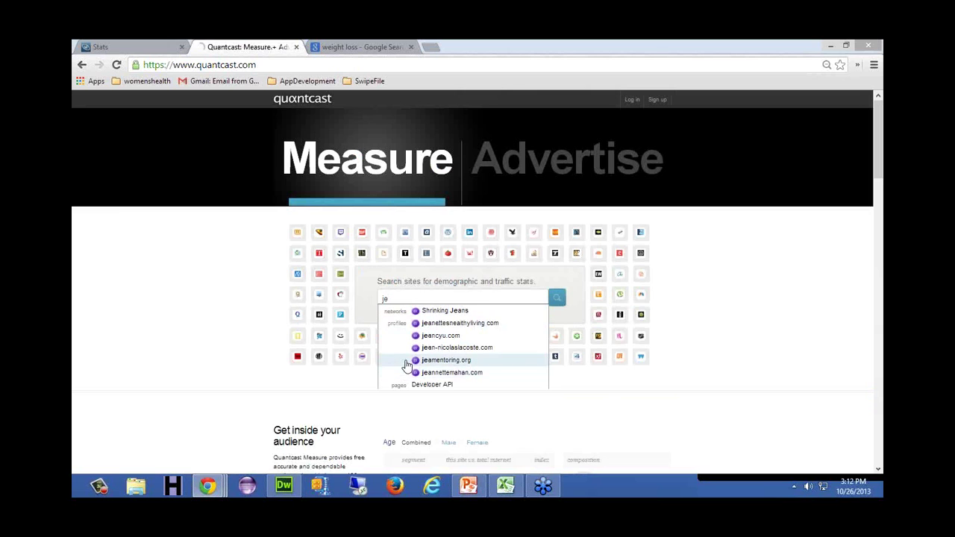
{"action": "type", "text": "eny"}
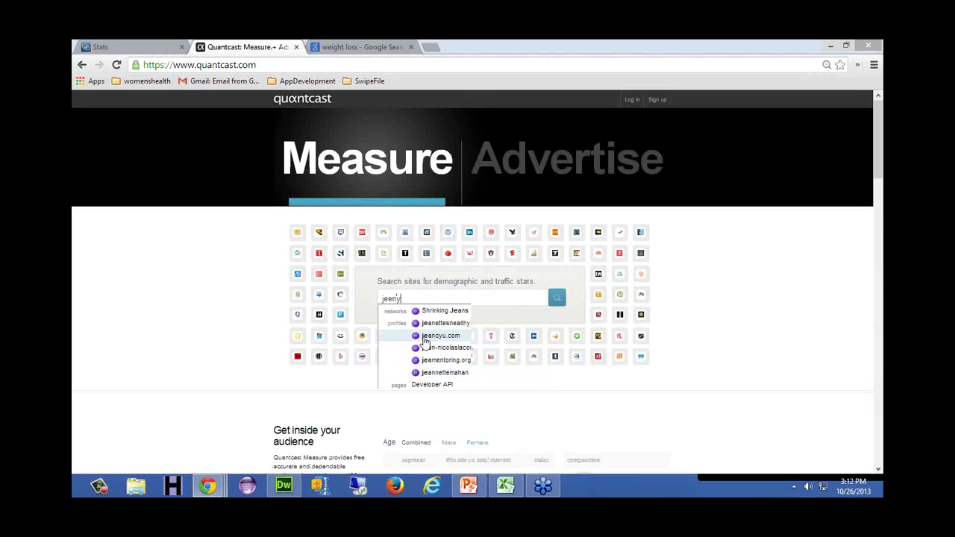
{"action": "key", "text": "BackSpace"}
{"action": "key", "text": "BackSpace"}
{"action": "key", "text": "BackSpace"}
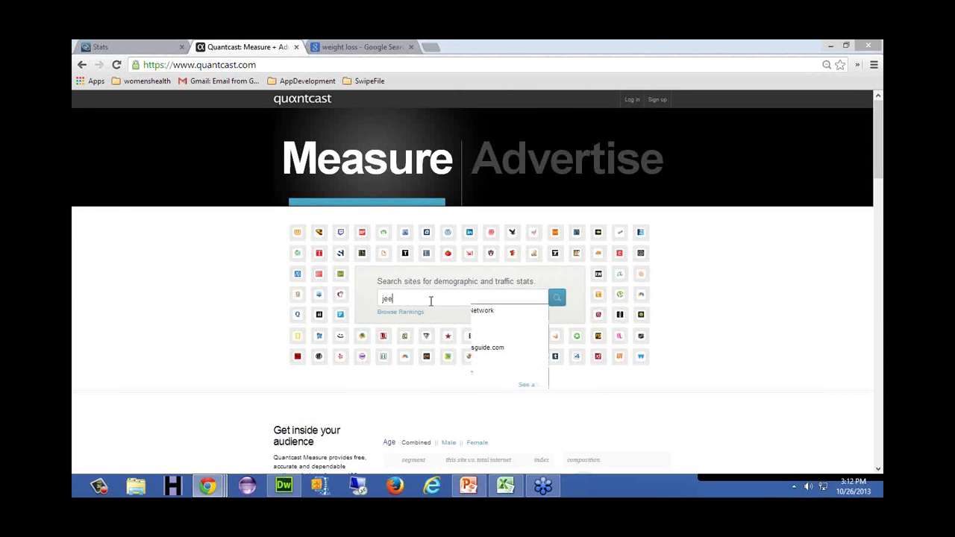
{"action": "type", "text": "nn"}
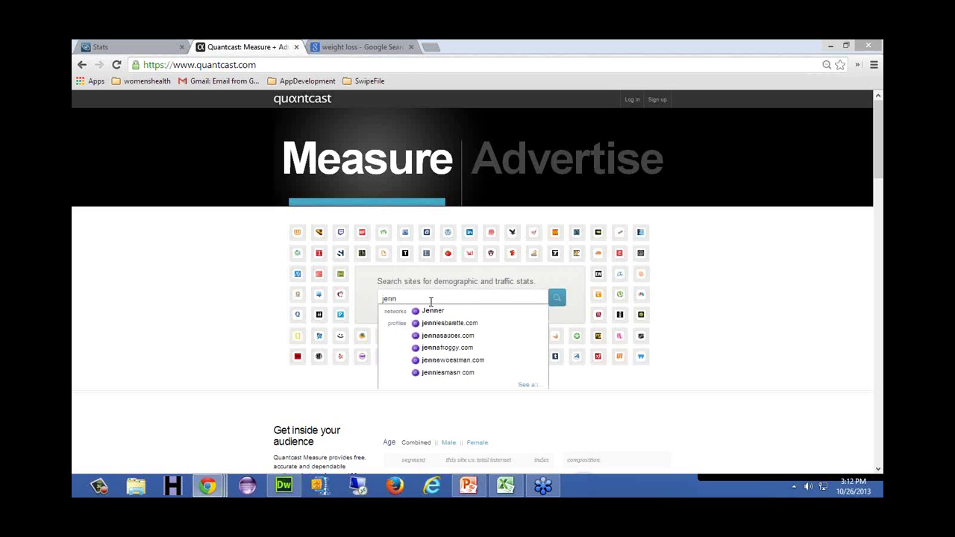
{"action": "left_click", "coordinate": [452, 361]}
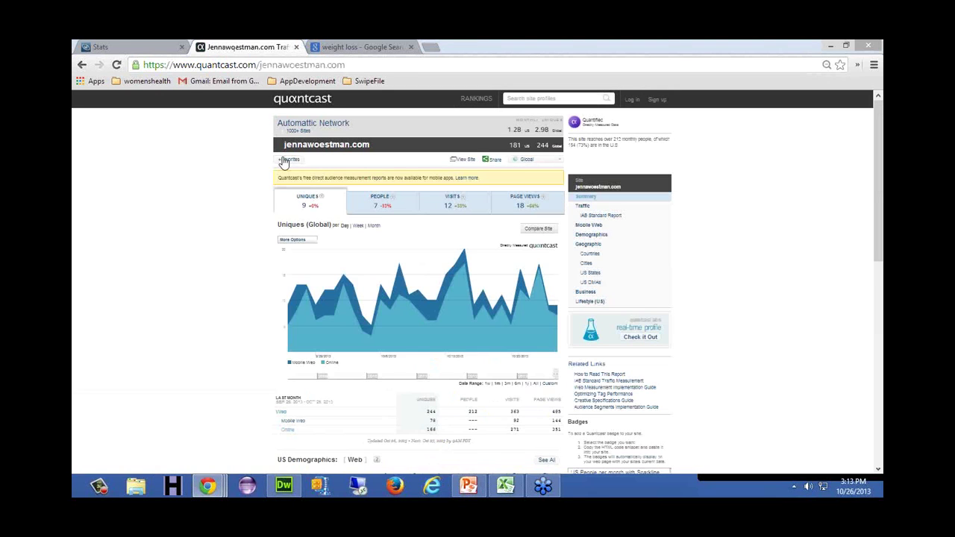
Step: Leave the Quantcast profile, browse the Google weight loss results and search Google for "jenny craig"
{"action": "left_click", "coordinate": [285, 161]}
{"action": "left_click", "coordinate": [376, 46]}
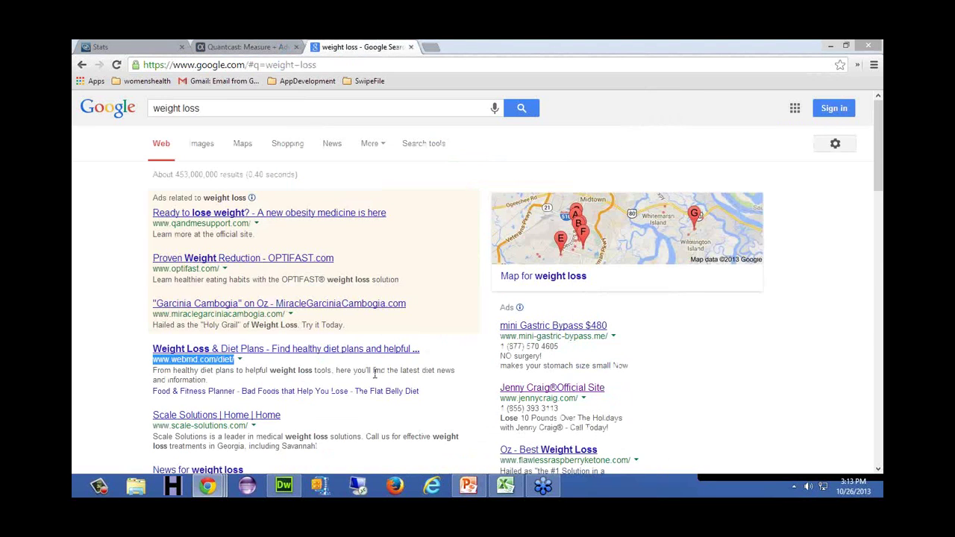
{"action": "scroll", "coordinate": [374, 374], "scroll_direction": "down", "scroll_amount": 3}
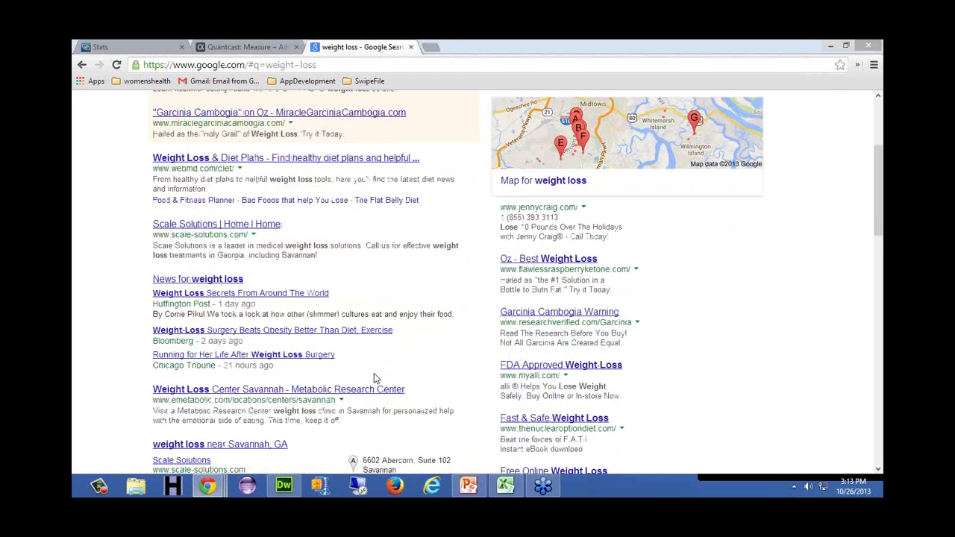
{"action": "scroll", "coordinate": [374, 378], "scroll_direction": "down", "scroll_amount": 1}
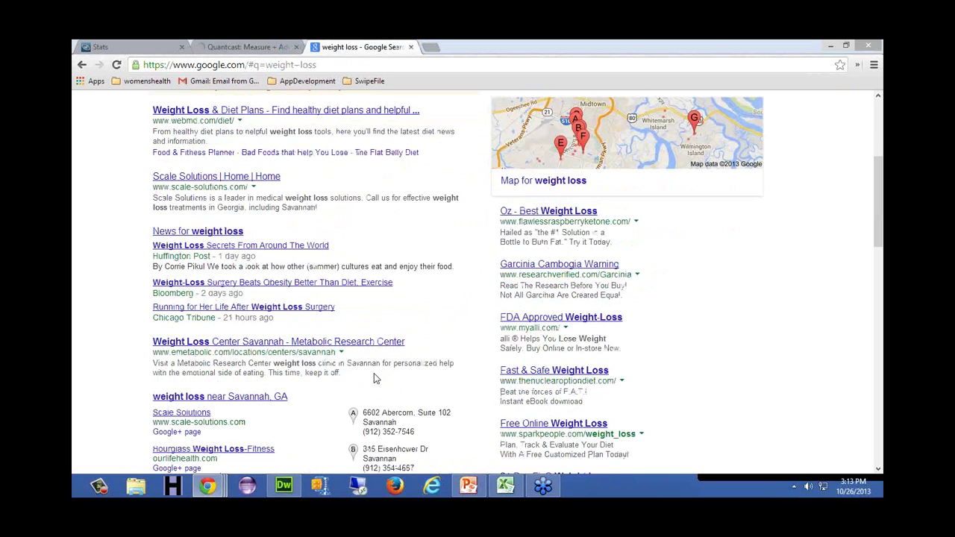
{"action": "scroll", "coordinate": [373, 377], "scroll_direction": "down", "scroll_amount": 1}
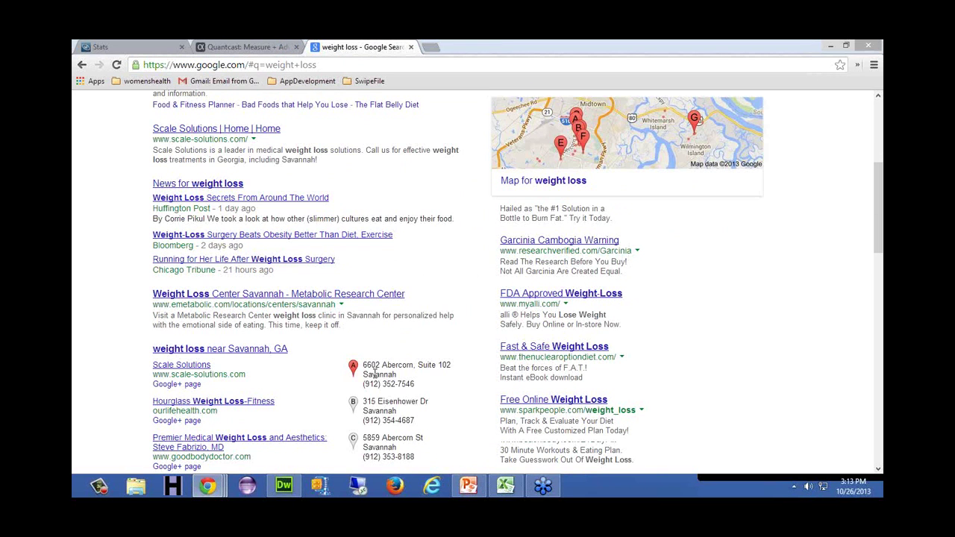
{"action": "scroll", "coordinate": [374, 375], "scroll_direction": "up", "scroll_amount": 6}
{"action": "type", "text": "jenny"}
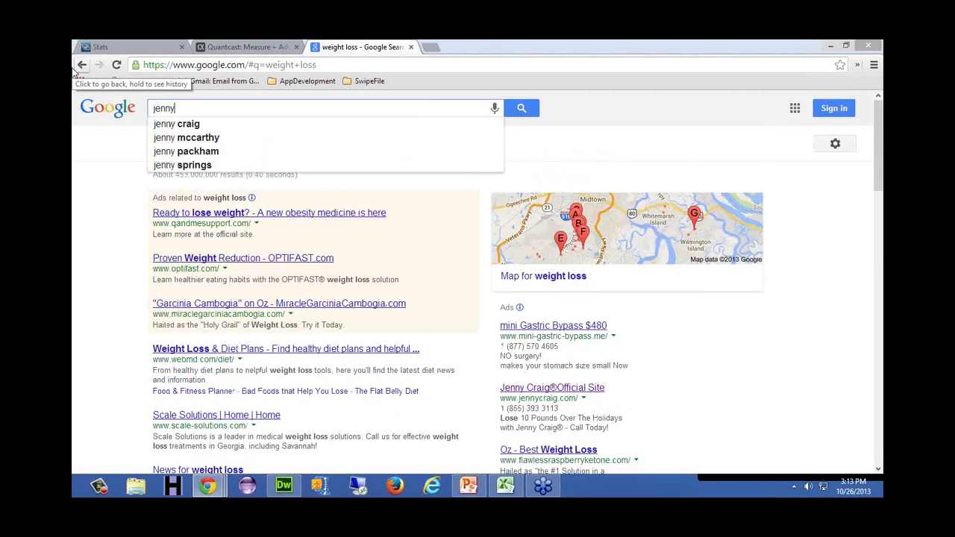
{"action": "left_click", "coordinate": [177, 125]}
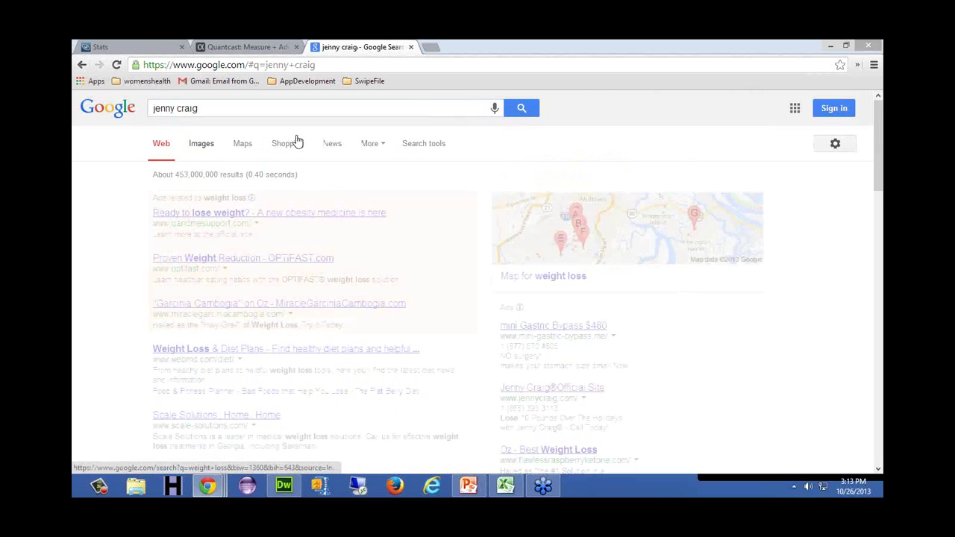
{"action": "left_click_drag", "start_coordinate": [234, 401], "coordinate": [149, 397]}
{"action": "key", "text": "ctrl+c"}
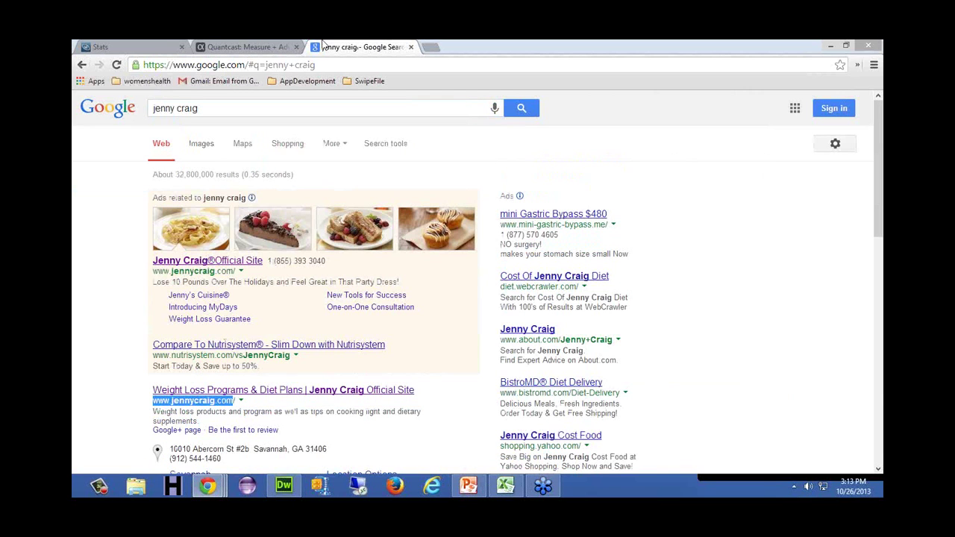
{"action": "left_click", "coordinate": [246, 46]}
{"action": "left_click", "coordinate": [426, 298]}
{"action": "key", "text": "ctrl+v"}
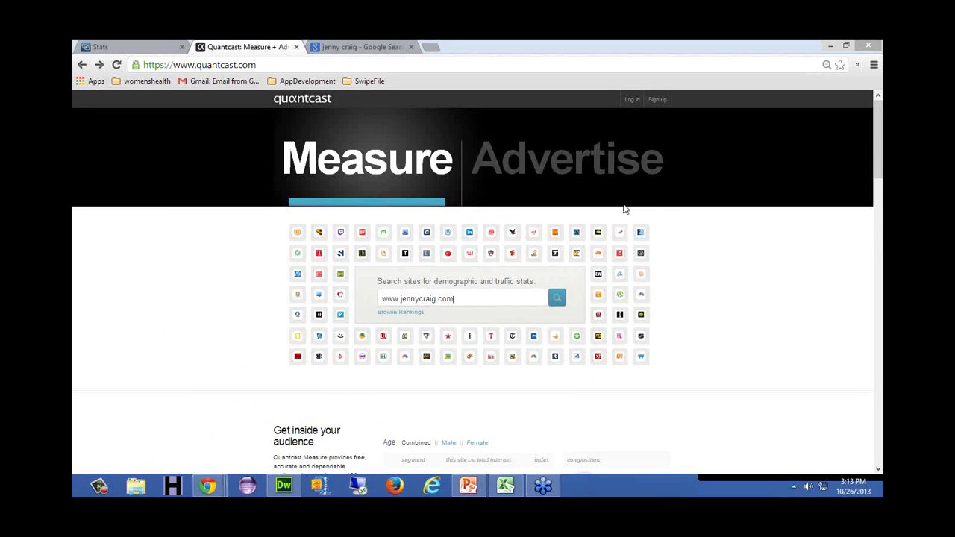
{"action": "left_click", "coordinate": [558, 299]}
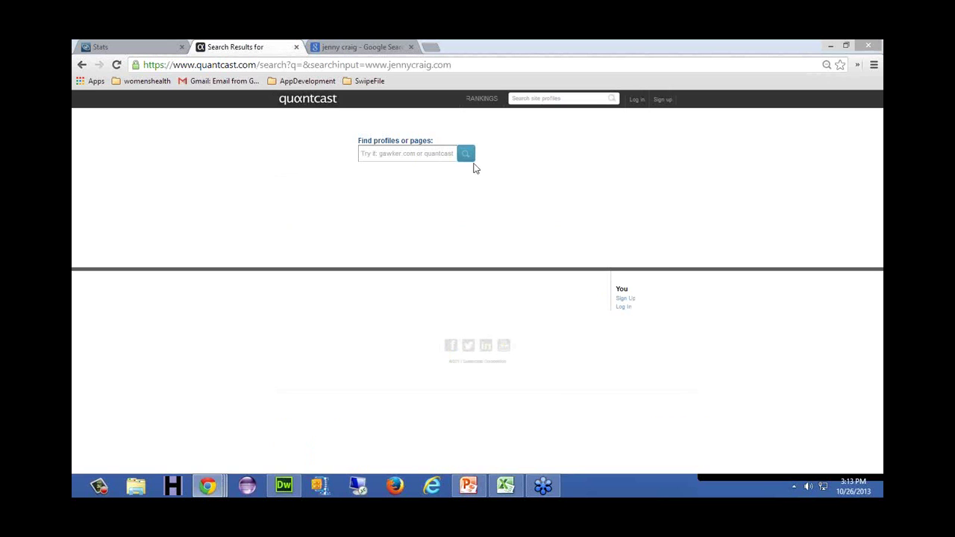
Step: Return Quantcast to its home page and search Google for "weight watchers"
{"action": "left_click", "coordinate": [82, 65]}
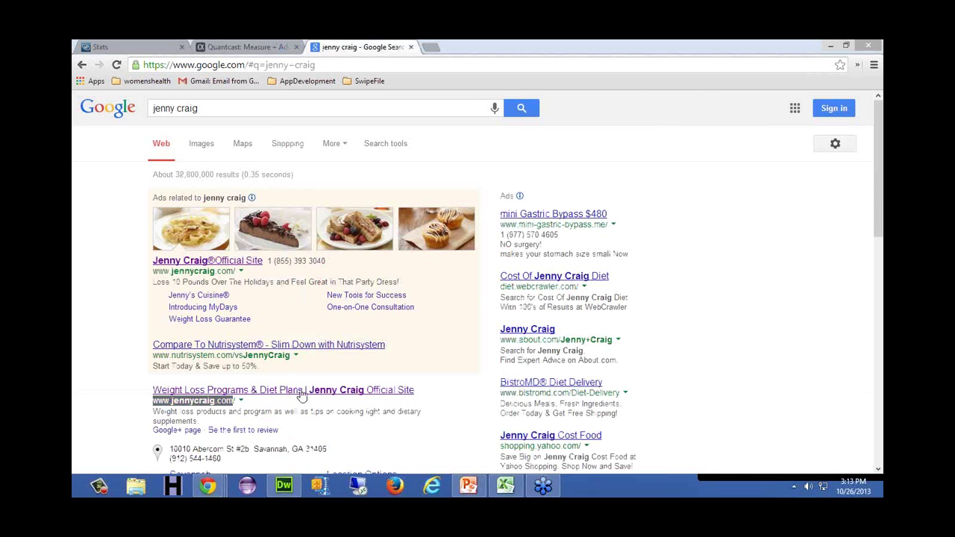
{"action": "triple_click", "coordinate": [224, 108]}
{"action": "type", "text": "weight"}
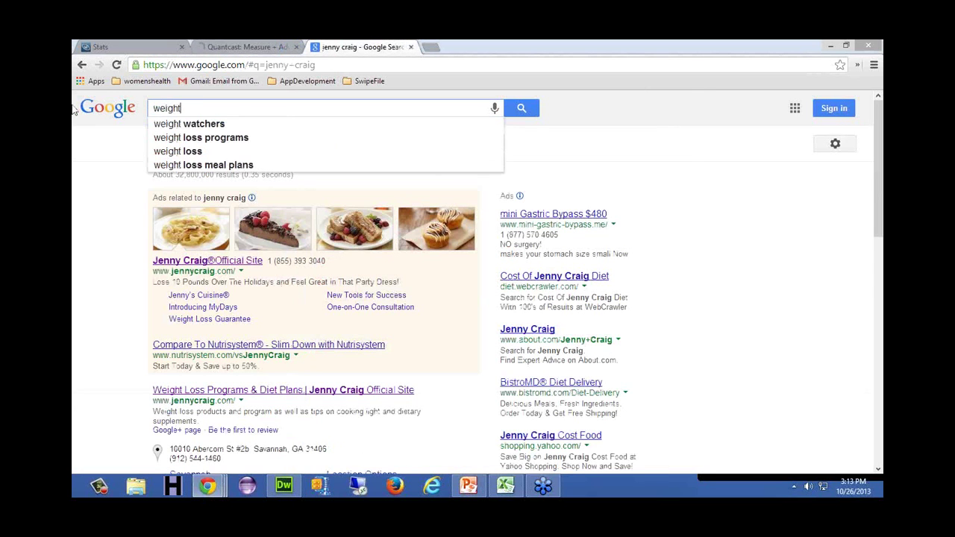
{"action": "left_click", "coordinate": [173, 127]}
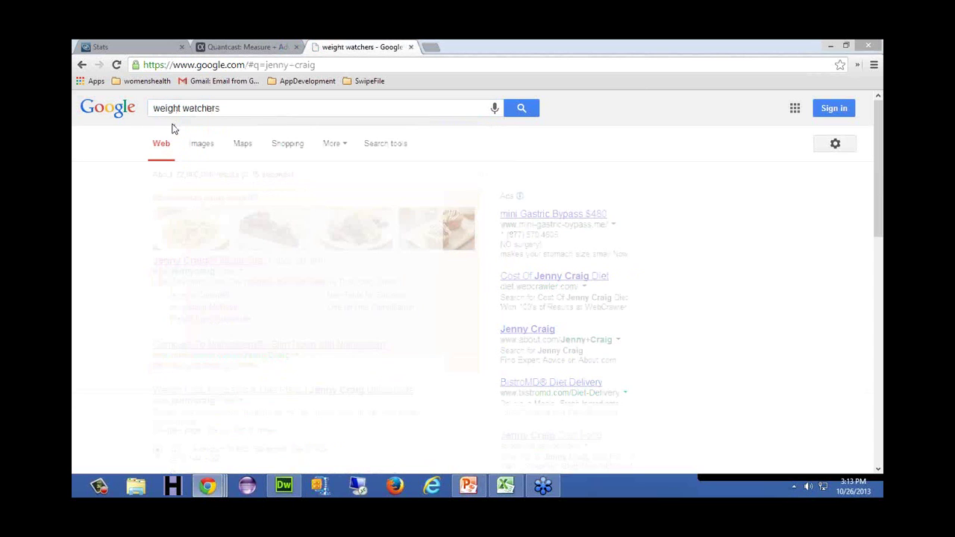
{"action": "left_click_drag", "start_coordinate": [257, 223], "coordinate": [149, 227]}
{"action": "key", "text": "ctrl+c"}
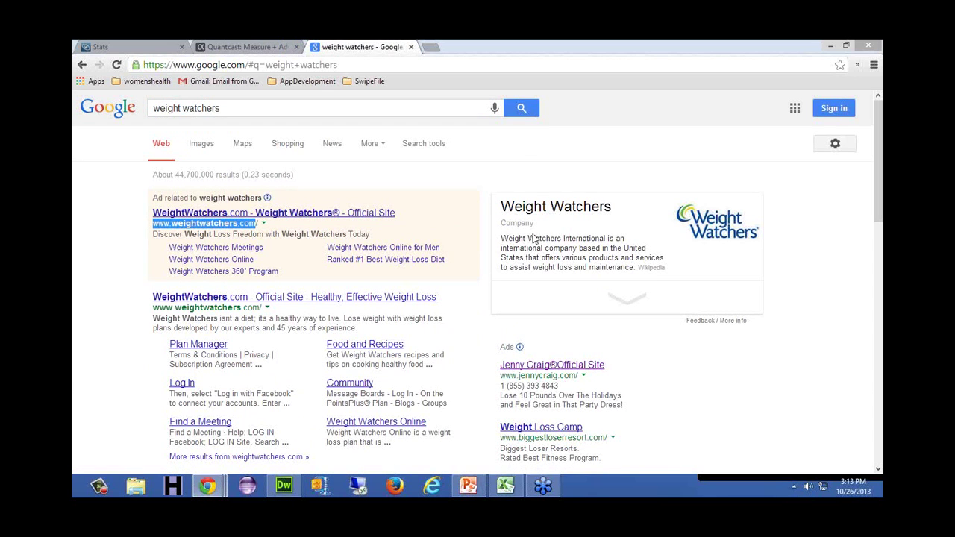
{"action": "left_click", "coordinate": [240, 46]}
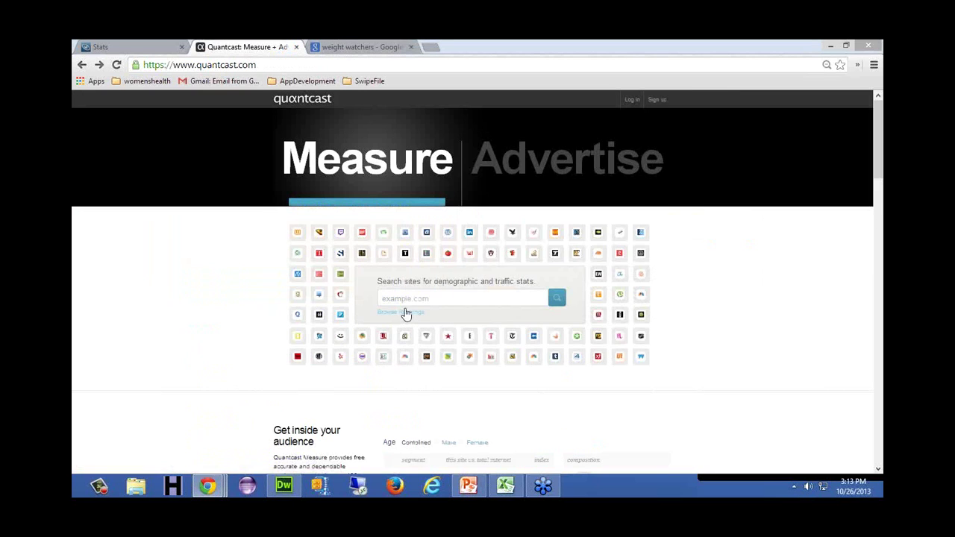
{"action": "left_click", "coordinate": [403, 312]}
{"action": "left_click", "coordinate": [82, 65]}
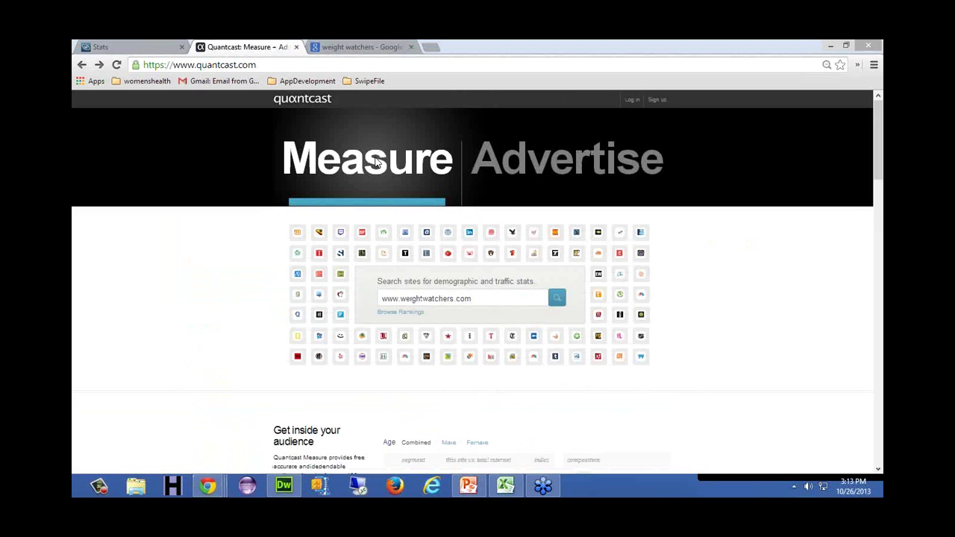
{"action": "key", "text": "Return"}
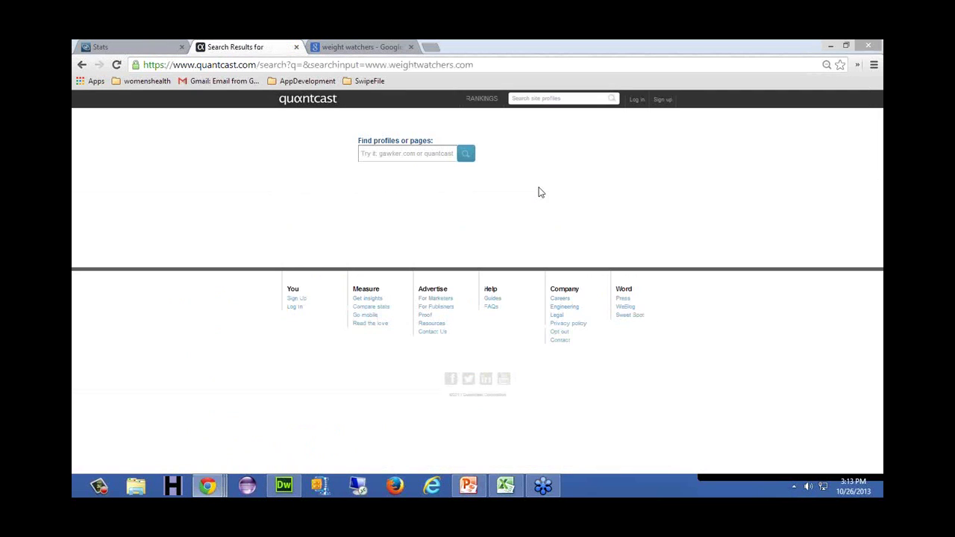
{"action": "left_click", "coordinate": [450, 153]}
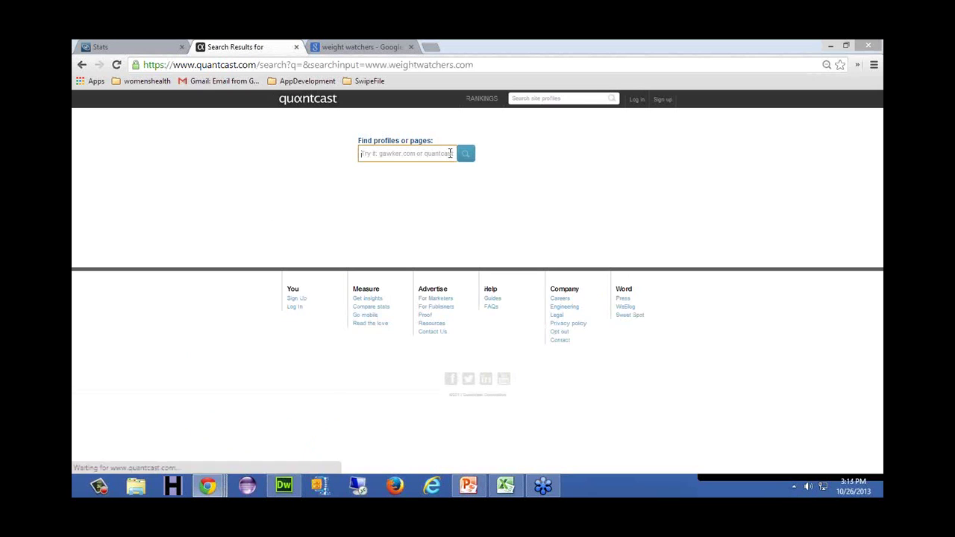
{"action": "key", "text": "ctrl+v"}
{"action": "left_click", "coordinate": [471, 159]}
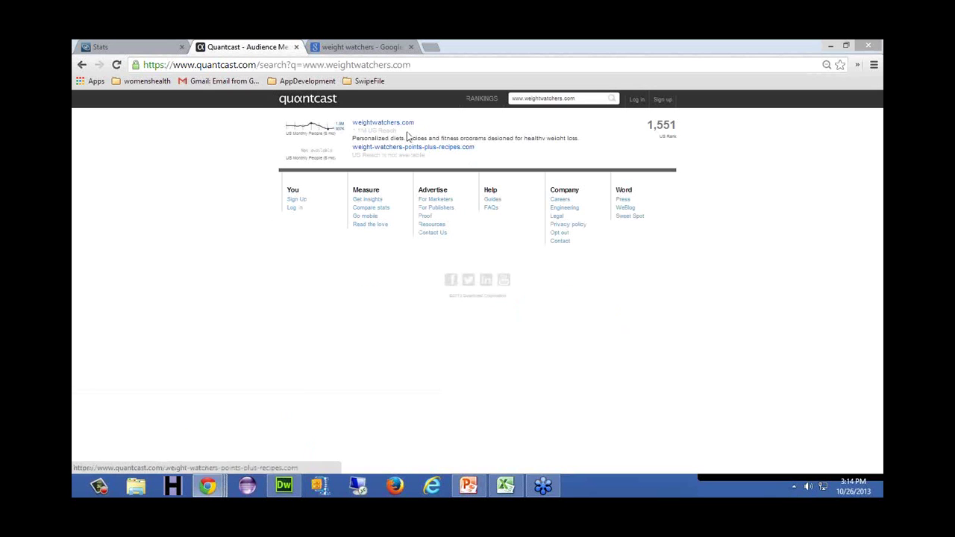
{"action": "left_click", "coordinate": [395, 124]}
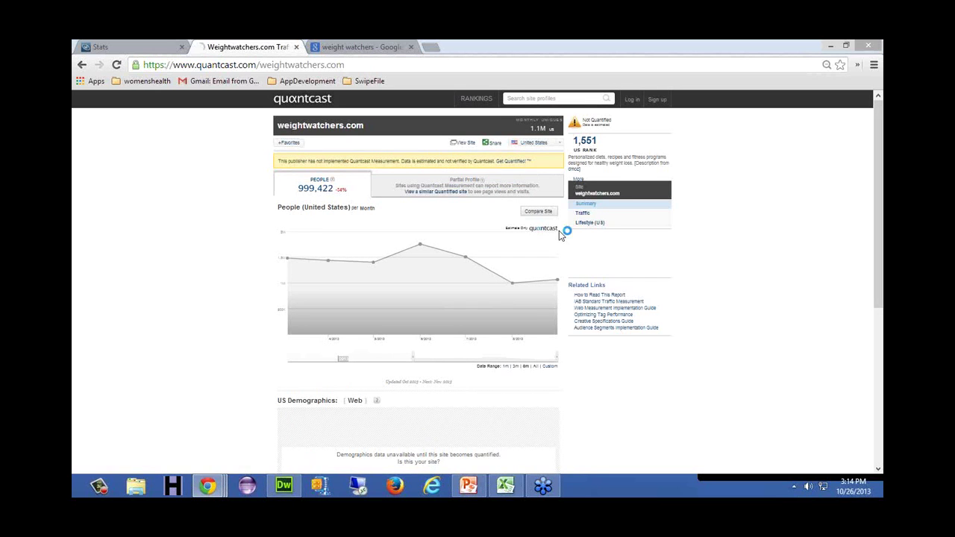
{"action": "scroll", "coordinate": [566, 236], "scroll_direction": "down", "scroll_amount": 4}
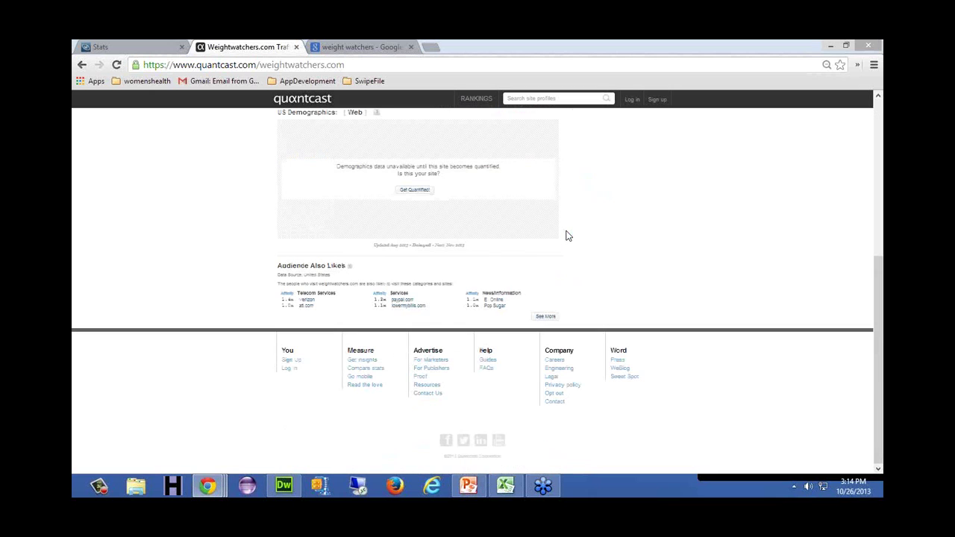
Step: Examine the full Audience Also Likes list for weightwatchers.com, including the Food and Cruises categories
{"action": "mouse_move", "coordinate": [361, 277]}
{"action": "left_click", "coordinate": [545, 316]}
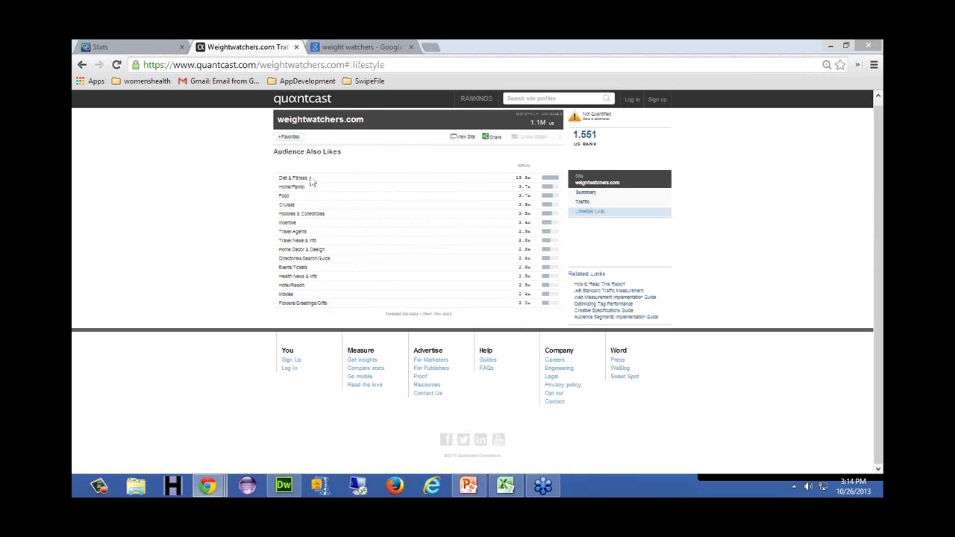
{"action": "left_click", "coordinate": [80, 66]}
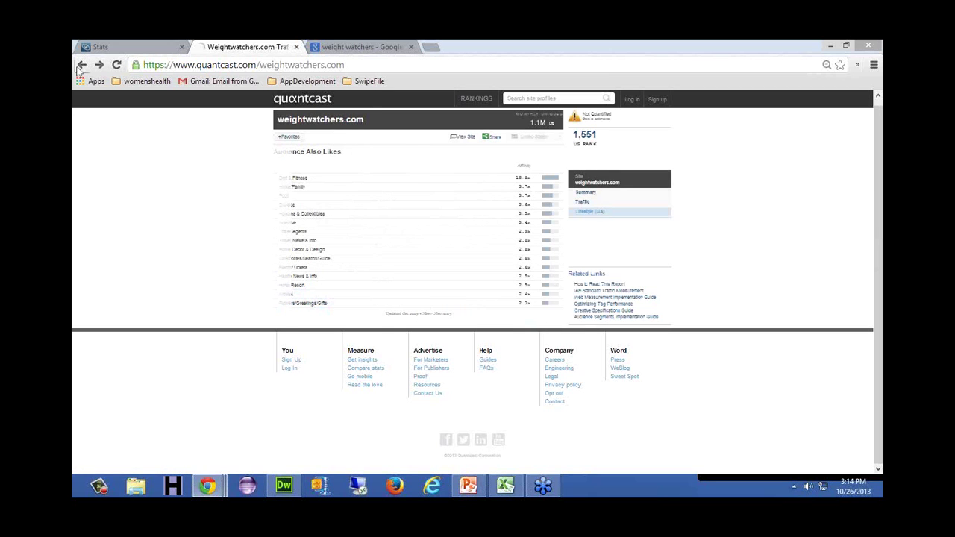
{"action": "scroll", "coordinate": [694, 429], "scroll_direction": "down", "scroll_amount": 4}
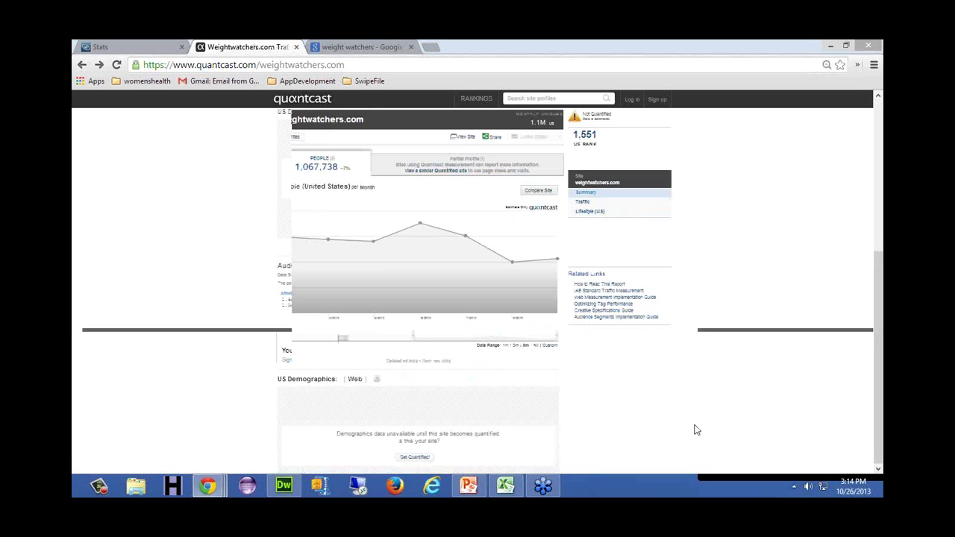
{"action": "left_click", "coordinate": [545, 316]}
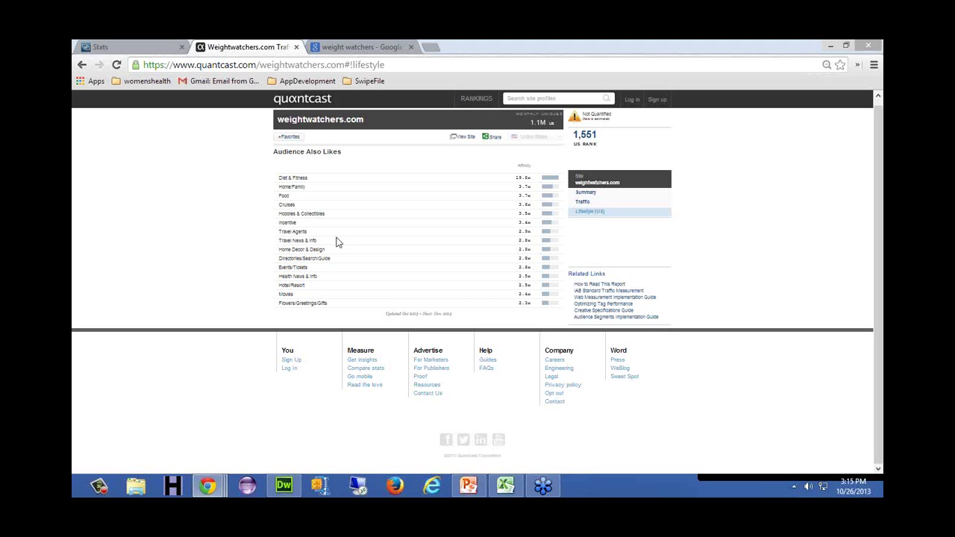
{"action": "double_click", "coordinate": [284, 195]}
{"action": "left_click", "coordinate": [285, 197]}
{"action": "left_click_drag", "start_coordinate": [295, 196], "coordinate": [277, 207]}
{"action": "left_click", "coordinate": [294, 207]}
Step: Switch to PowerPoint to check the Optimizing & Scaling slide, and return to the Quantcast page in Chrome
{"action": "left_click", "coordinate": [470, 486]}
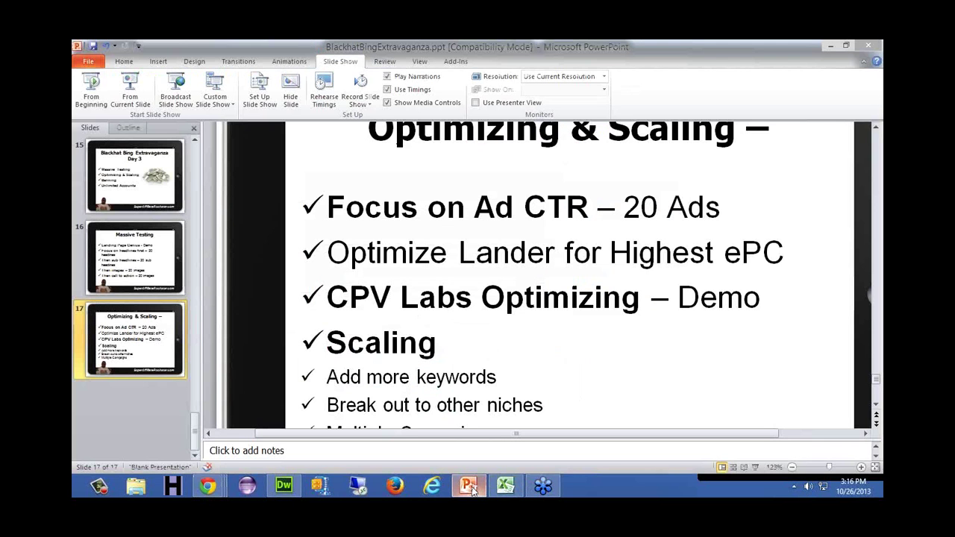
{"action": "left_click", "coordinate": [470, 487]}
{"action": "left_click", "coordinate": [460, 492]}
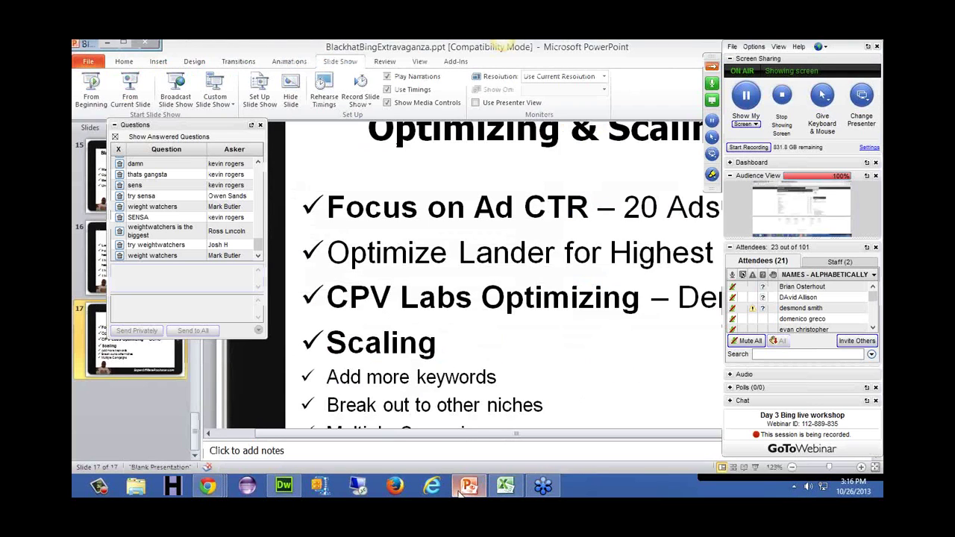
{"action": "left_click", "coordinate": [461, 494]}
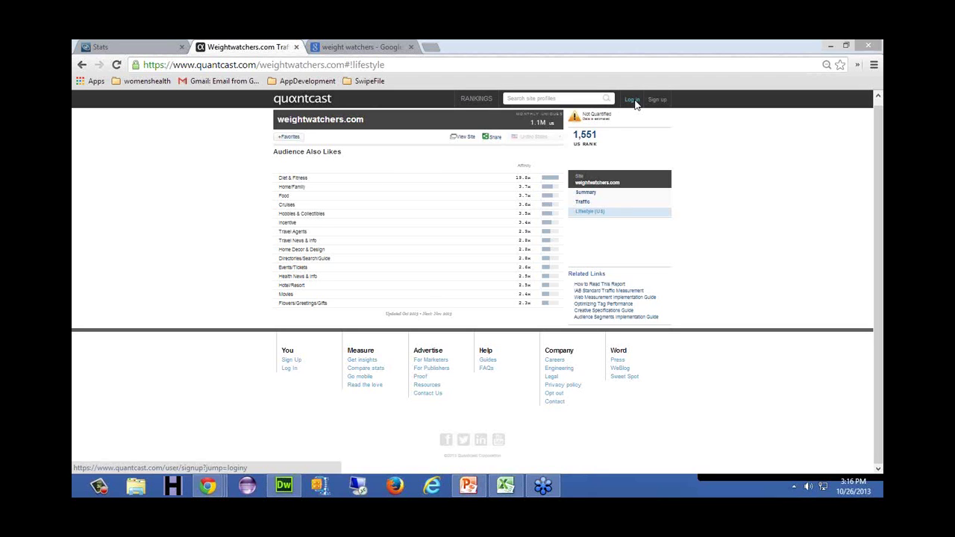
Step: Log in to Quantcast with the saved account e-mail and password, and maximize the browser window again
{"action": "double_click", "coordinate": [623, 56]}
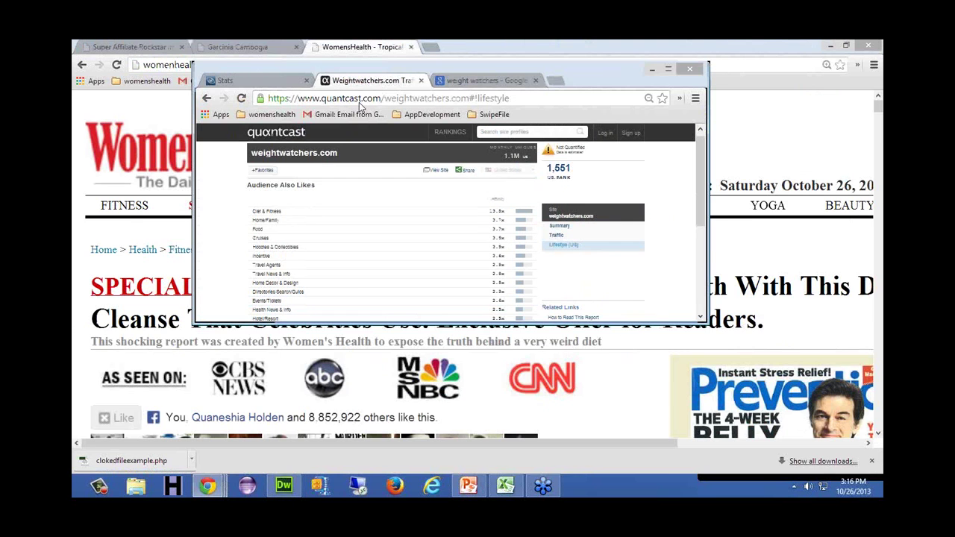
{"action": "double_click", "coordinate": [500, 70]}
{"action": "double_click", "coordinate": [500, 70]}
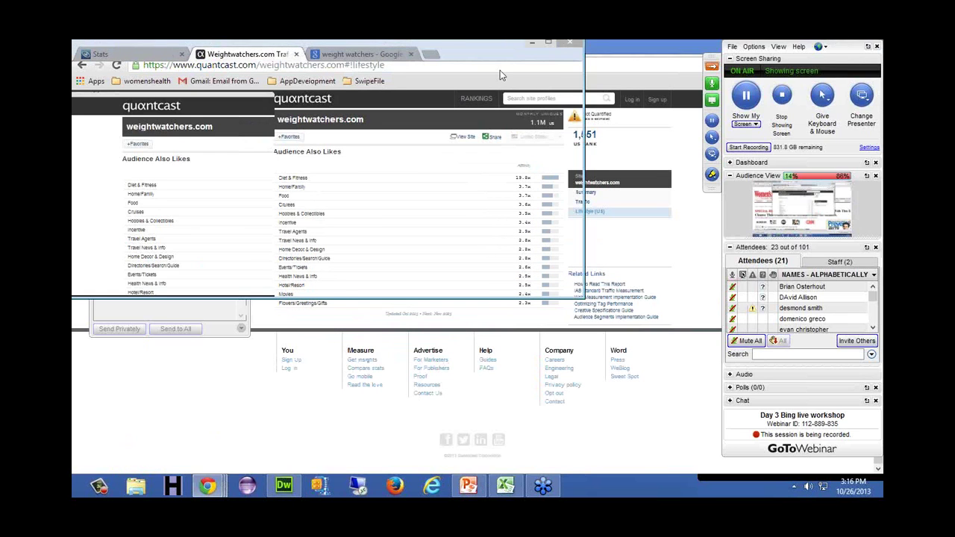
{"action": "left_click_drag", "start_coordinate": [453, 73], "coordinate": [431, 77]}
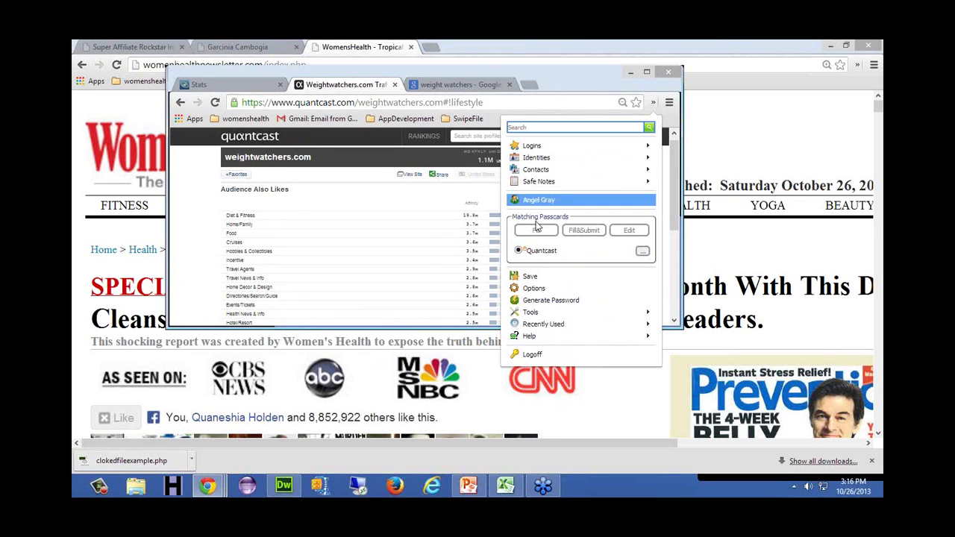
{"action": "key", "text": "Escape"}
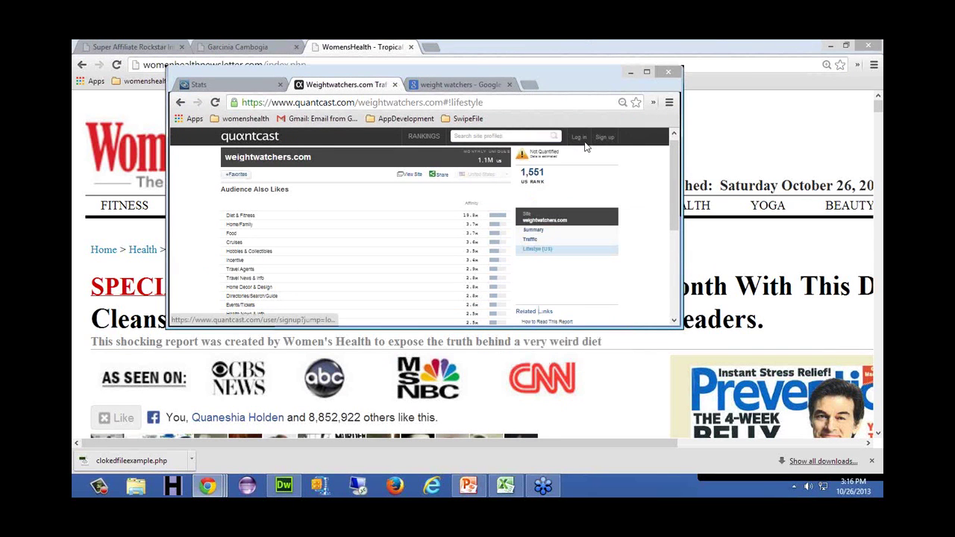
{"action": "left_click", "coordinate": [580, 137]}
{"action": "left_click", "coordinate": [560, 212]}
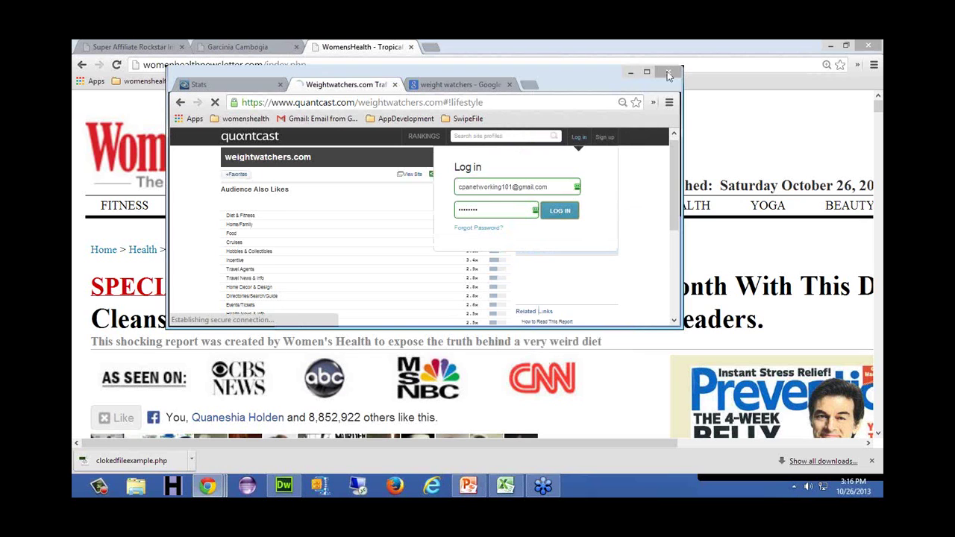
{"action": "left_click_drag", "start_coordinate": [645, 80], "coordinate": [645, 41]}
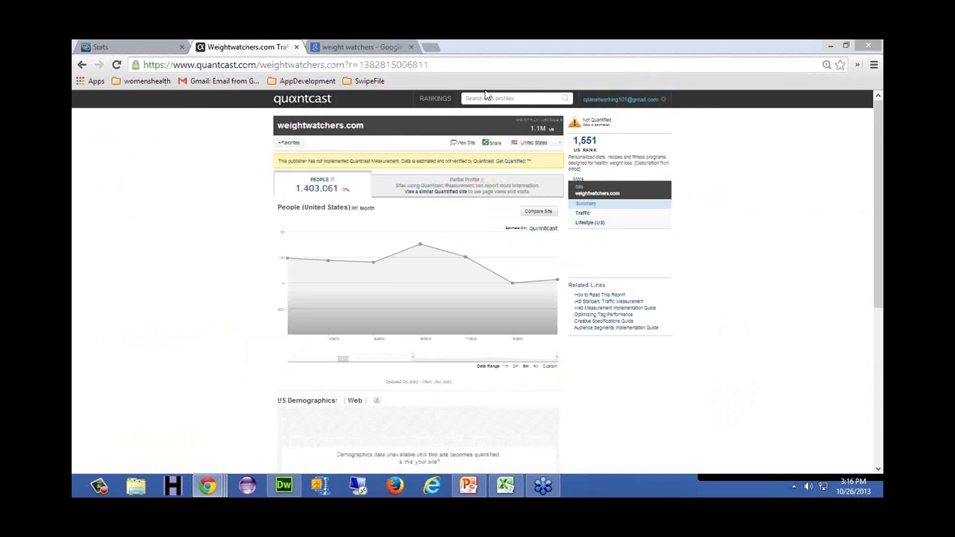
Step: Open the Quantcast planner and define the audience as Caucasian females with a $100K+ household income
{"action": "mouse_move", "coordinate": [619, 99]}
{"action": "left_click", "coordinate": [599, 148]}
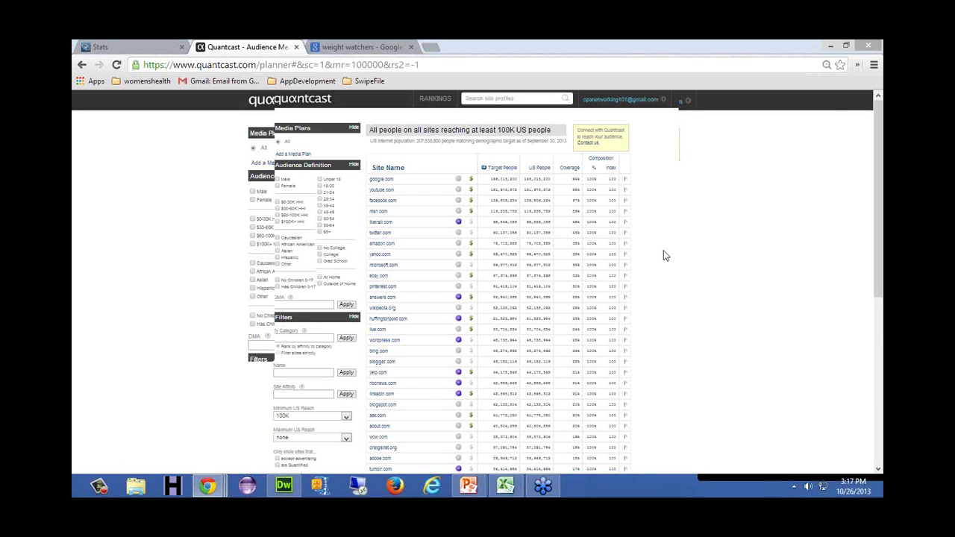
{"action": "key", "text": "ctrl+plus"}
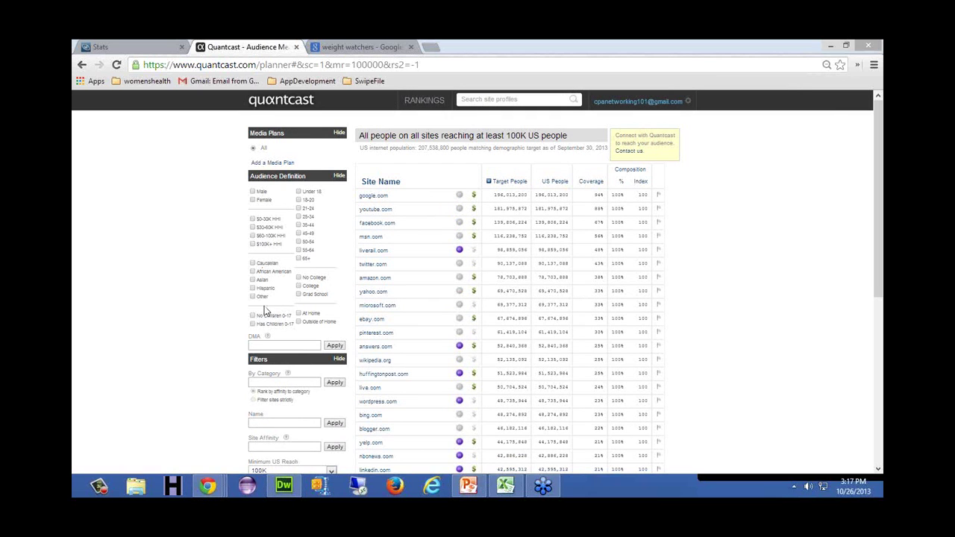
{"action": "left_click", "coordinate": [252, 263]}
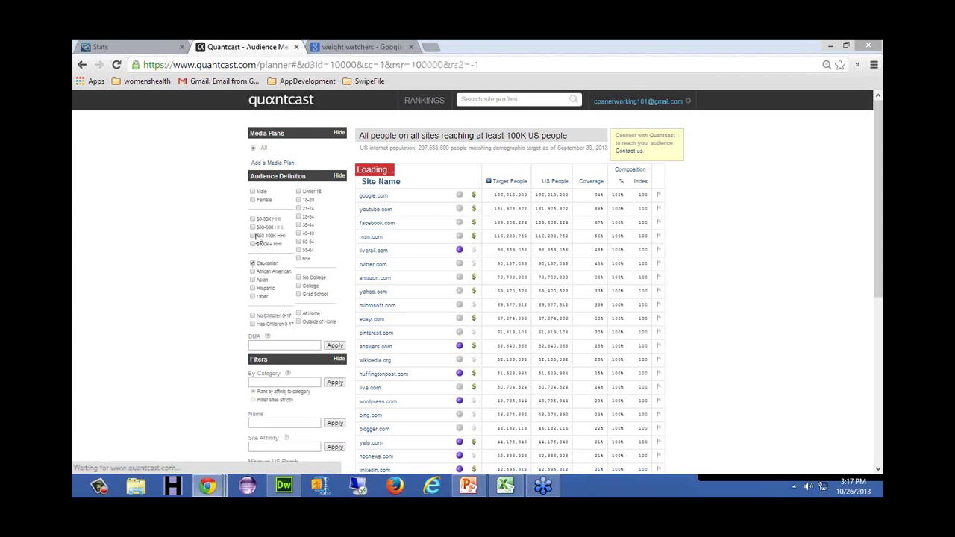
{"action": "left_click", "coordinate": [252, 243]}
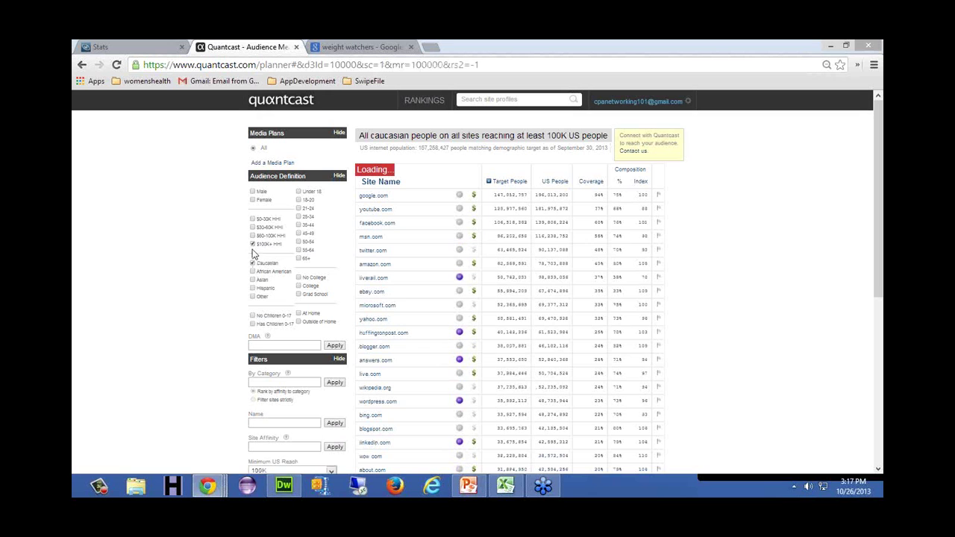
{"action": "left_click", "coordinate": [252, 200]}
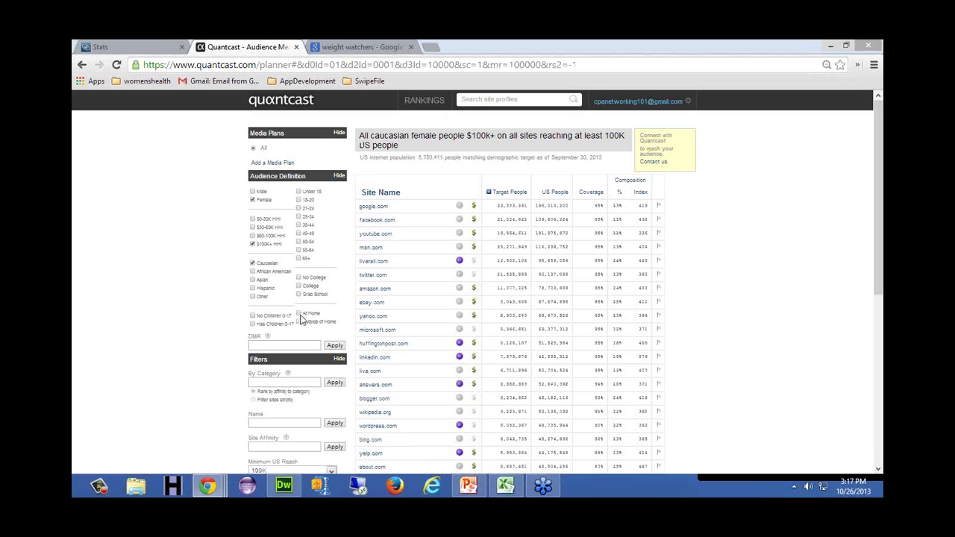
Step: Limit the audience to ages 45-49, 50-54, 55-64 and 65+, and sort the sites by composition percentage
{"action": "left_click", "coordinate": [298, 225]}
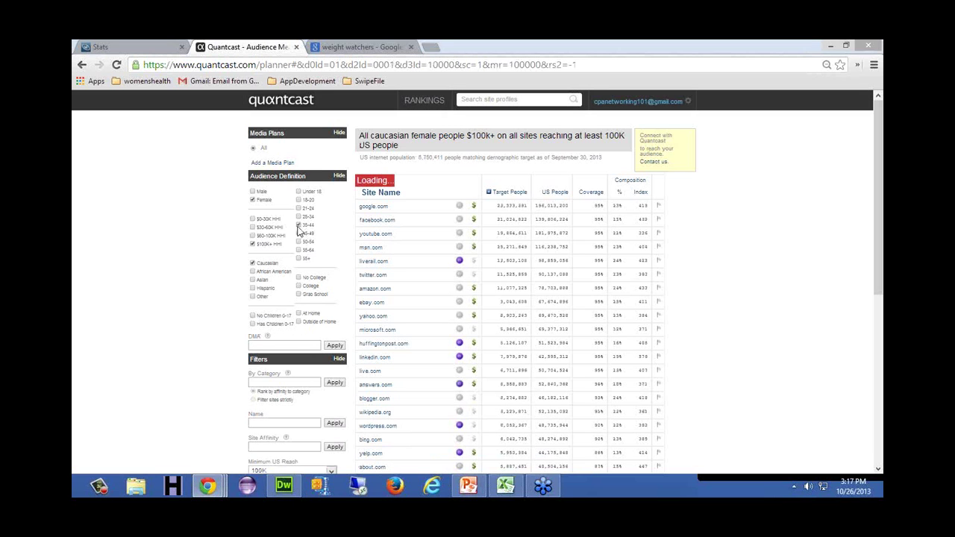
{"action": "left_click", "coordinate": [299, 232]}
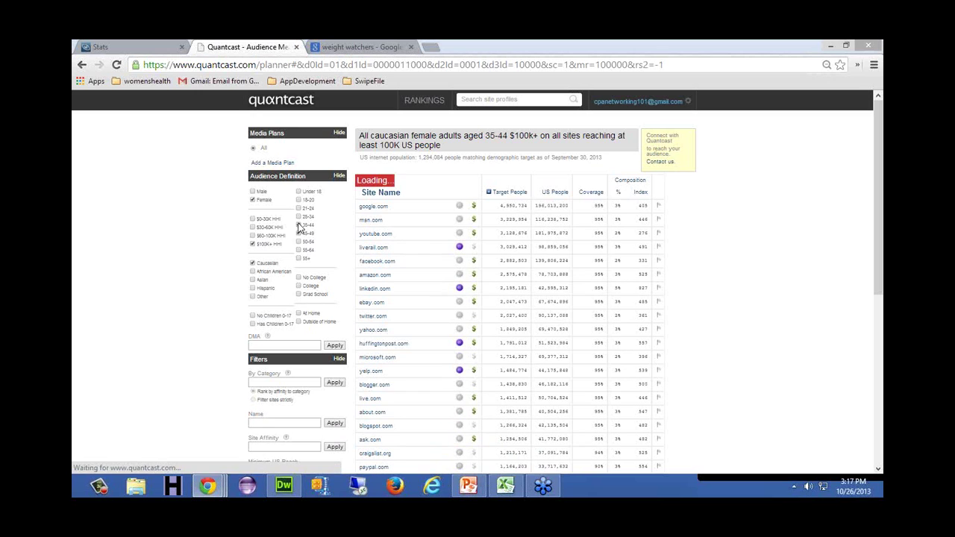
{"action": "left_click", "coordinate": [298, 225]}
{"action": "left_click", "coordinate": [299, 242]}
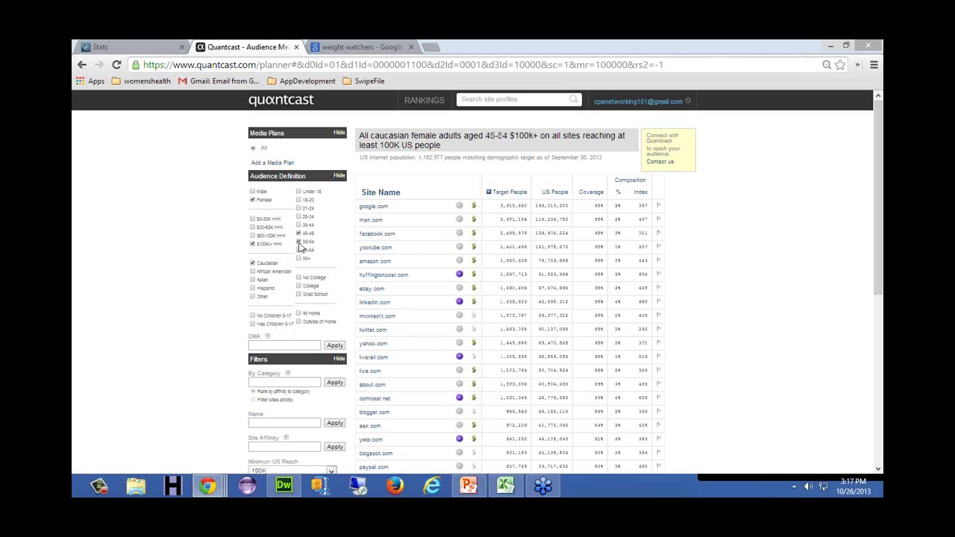
{"action": "left_click", "coordinate": [299, 251]}
{"action": "left_click", "coordinate": [298, 258]}
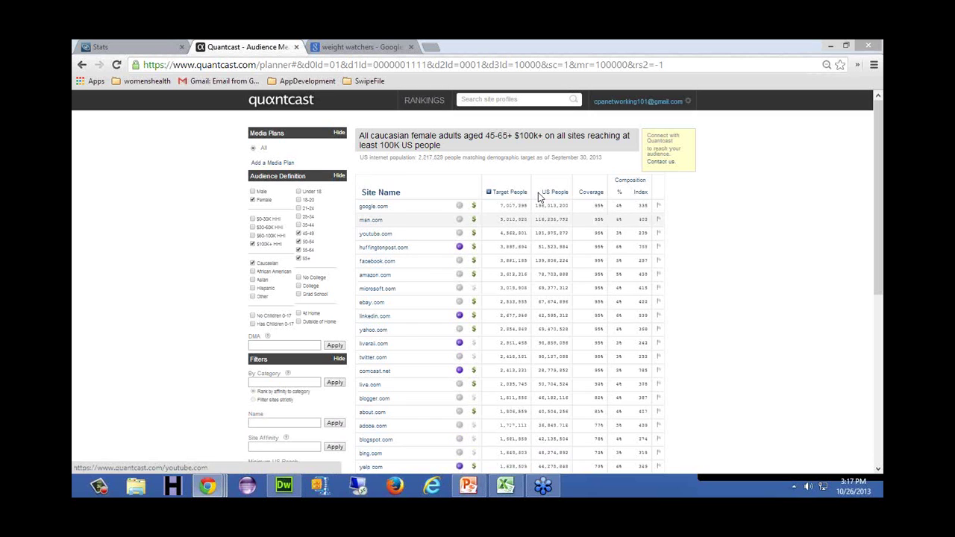
{"action": "left_click", "coordinate": [618, 194]}
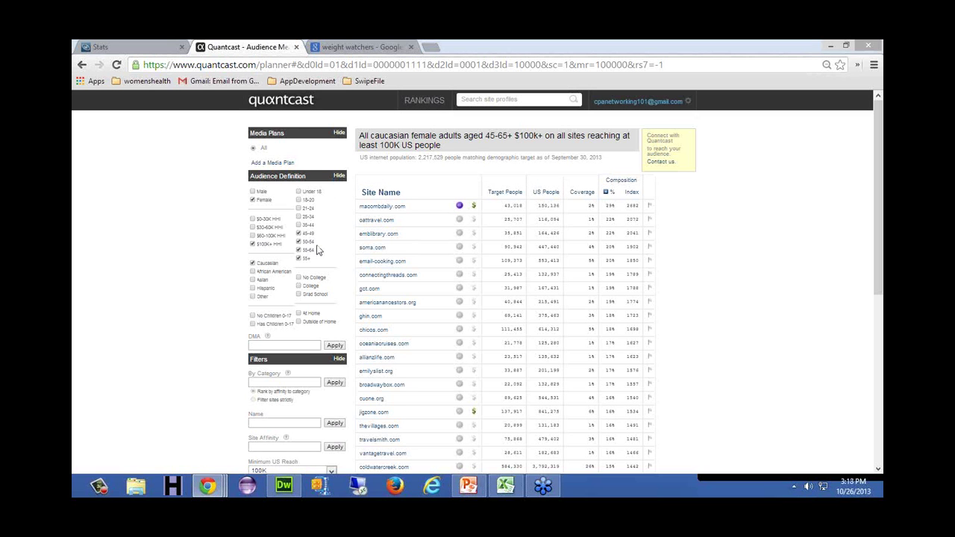
Step: Copy macombdaily.com from the site list and open it in a new browser tab
{"action": "left_click_drag", "start_coordinate": [410, 205], "coordinate": [360, 206]}
{"action": "key", "text": "ctrl+c"}
{"action": "left_click", "coordinate": [434, 48]}
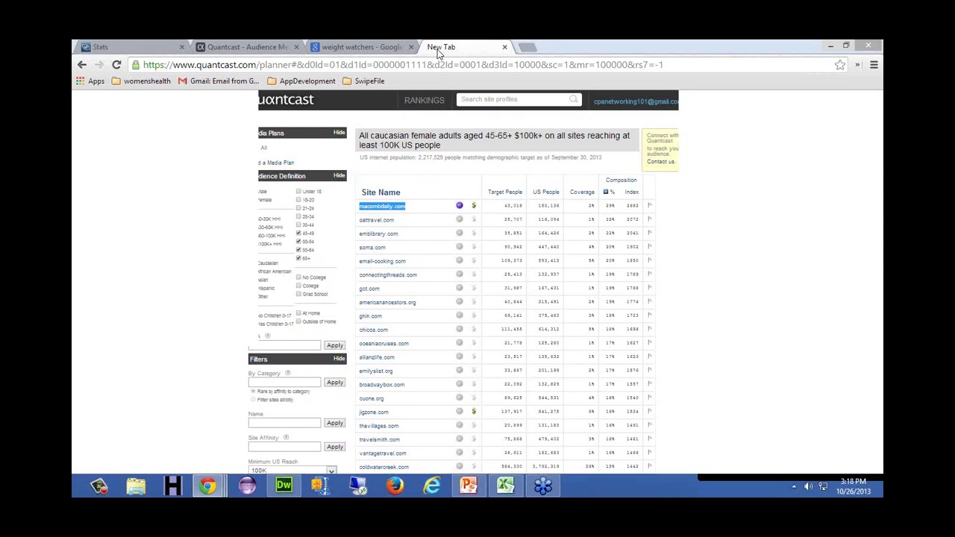
{"action": "key", "text": "ctrl+v"}
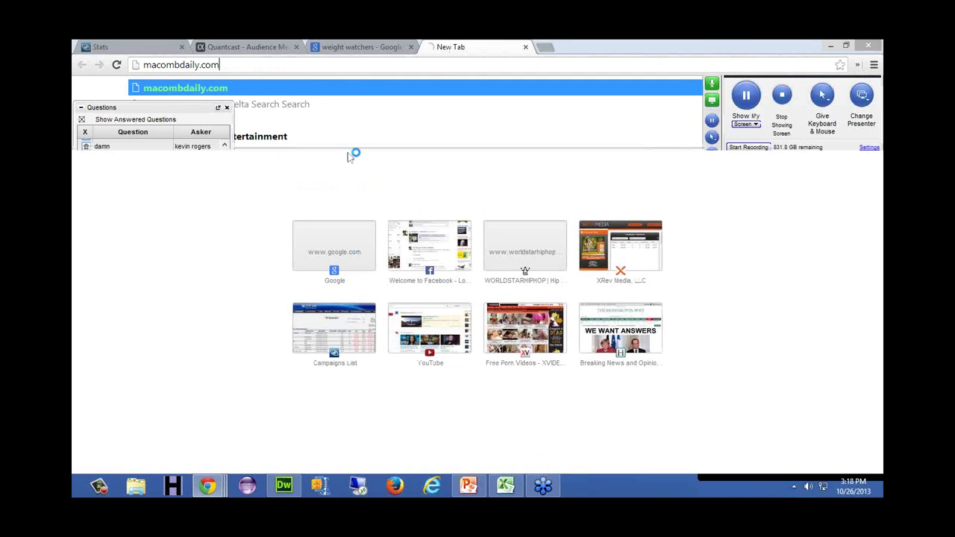
{"action": "key", "text": "Return"}
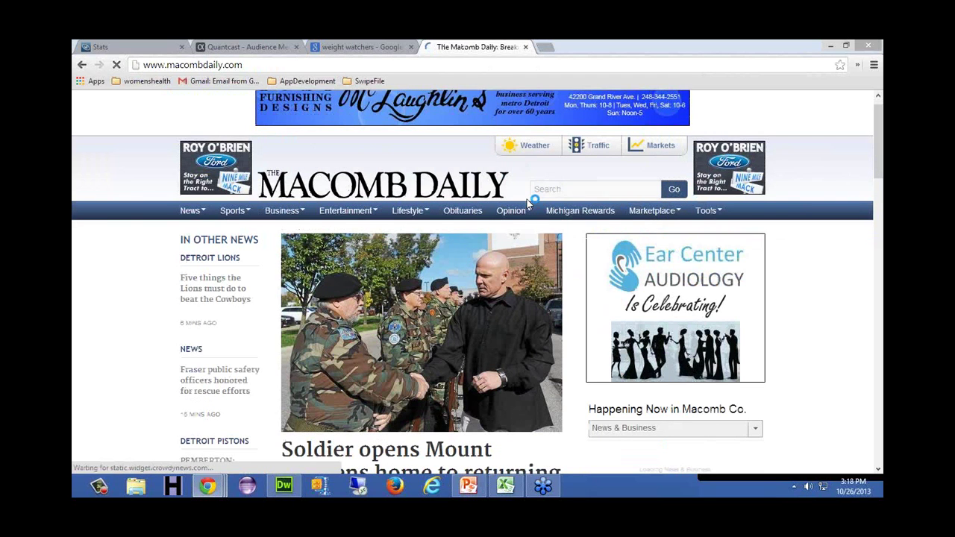
Step: Look through the Macomb Daily home page for its content and ads, down to the footer and back up
{"action": "scroll", "coordinate": [527, 202], "scroll_direction": "down", "scroll_amount": 8}
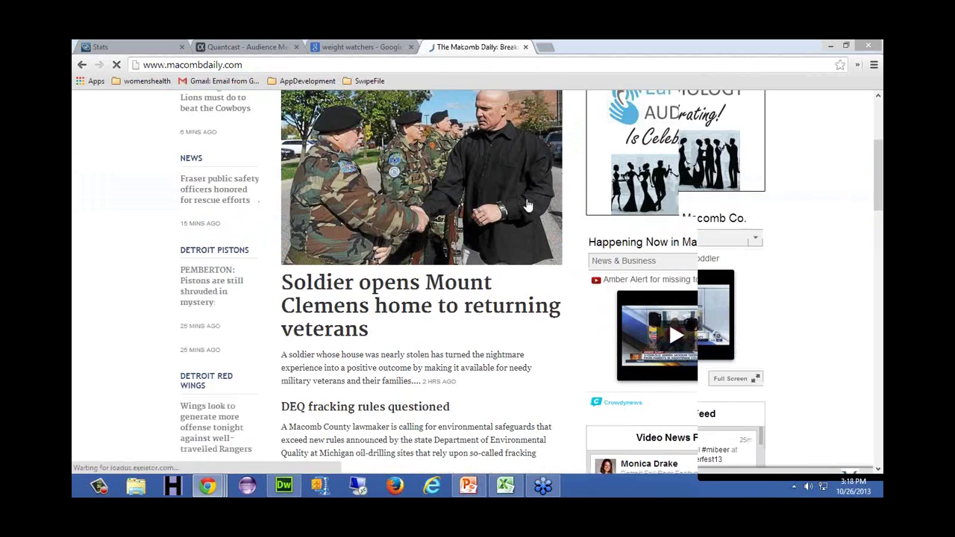
{"action": "scroll", "coordinate": [527, 202], "scroll_direction": "down", "scroll_amount": 4}
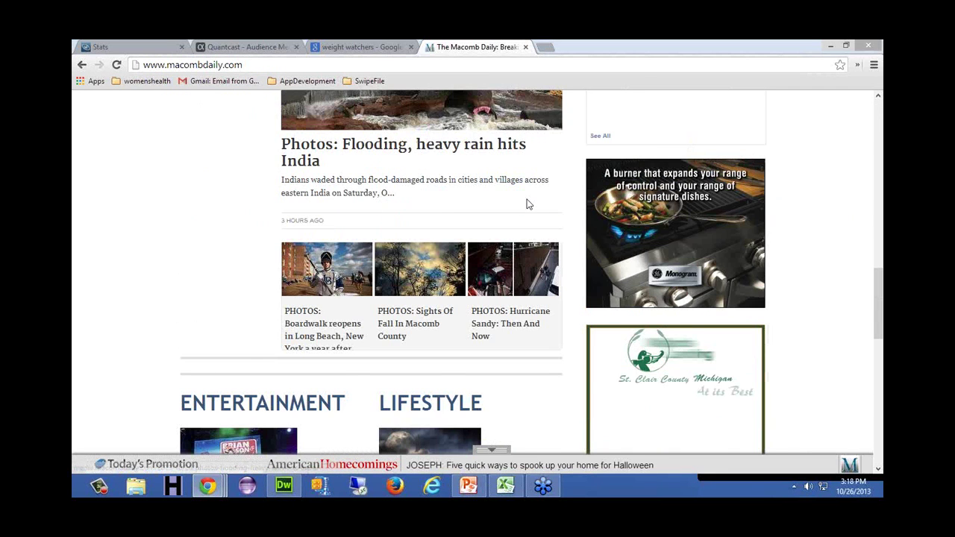
{"action": "scroll", "coordinate": [527, 203], "scroll_direction": "down", "scroll_amount": 3}
{"action": "scroll", "coordinate": [527, 203], "scroll_direction": "down", "scroll_amount": 5}
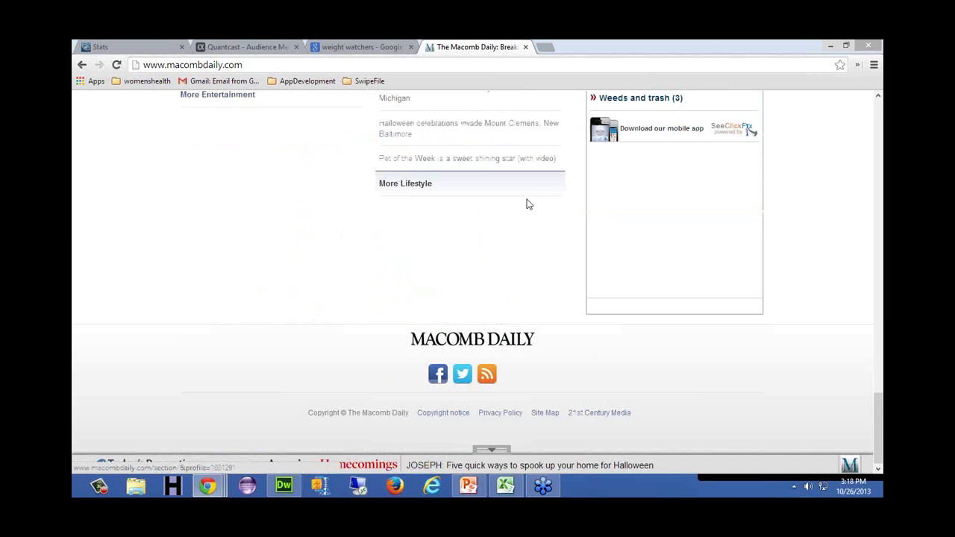
{"action": "scroll", "coordinate": [526, 203], "scroll_direction": "up", "scroll_amount": 10}
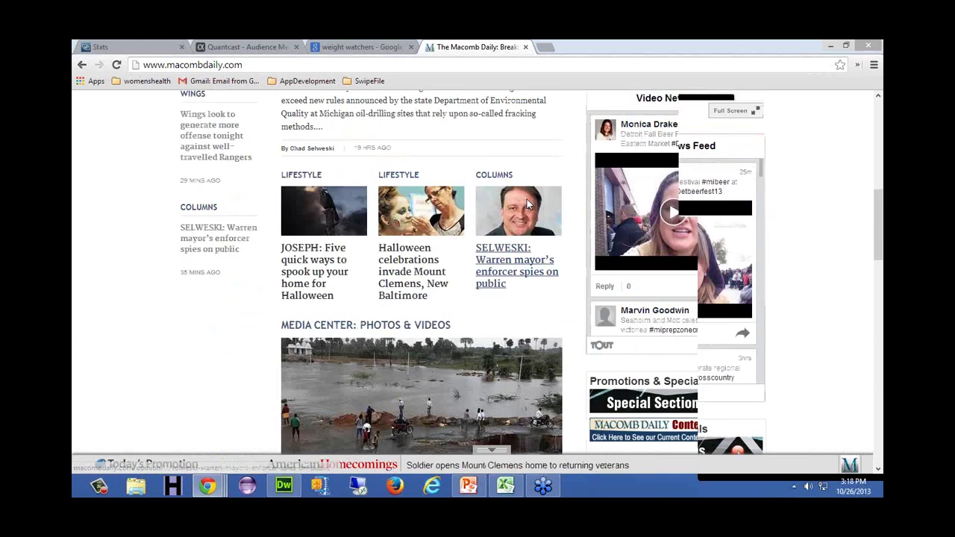
{"action": "scroll", "coordinate": [527, 203], "scroll_direction": "up", "scroll_amount": 5}
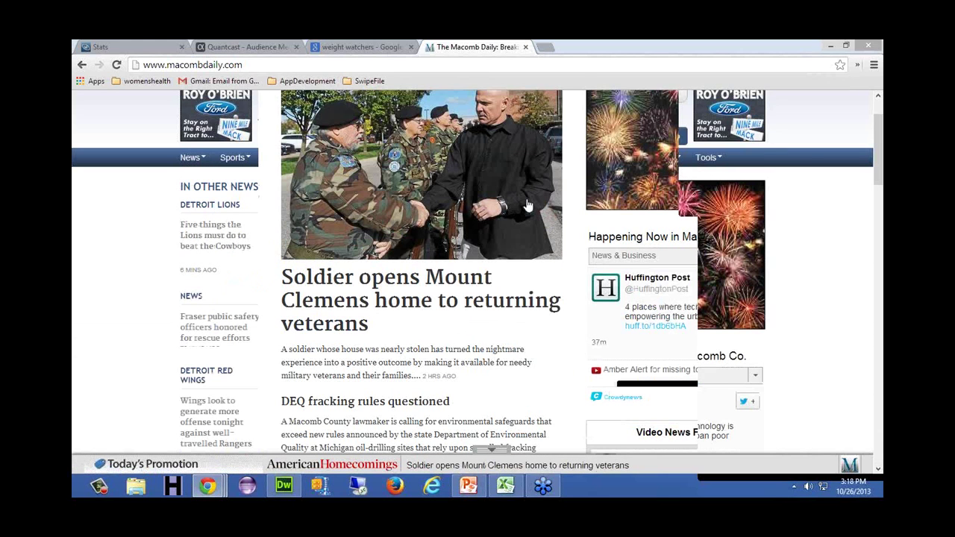
Step: Return to the Quantcast planner and change the audience from females aged 45 and over to males aged 18-20
{"action": "scroll", "coordinate": [527, 203], "scroll_direction": "up", "scroll_amount": 2}
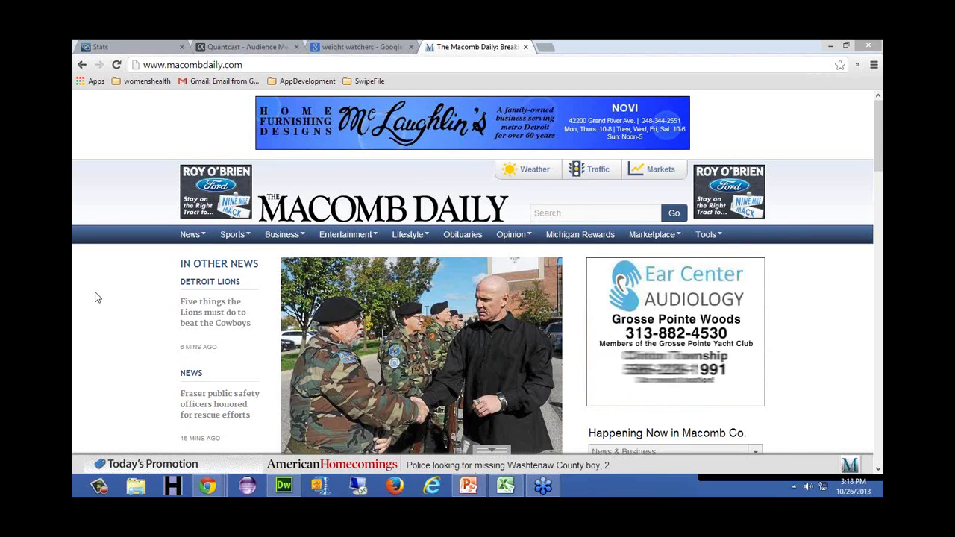
{"action": "left_click", "coordinate": [361, 46]}
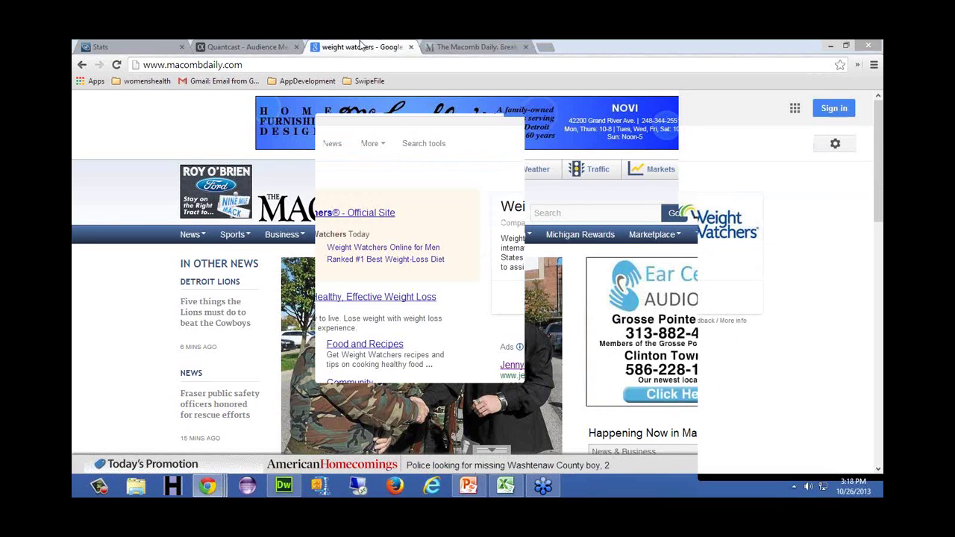
{"action": "left_click", "coordinate": [440, 46]}
{"action": "left_click", "coordinate": [217, 47]}
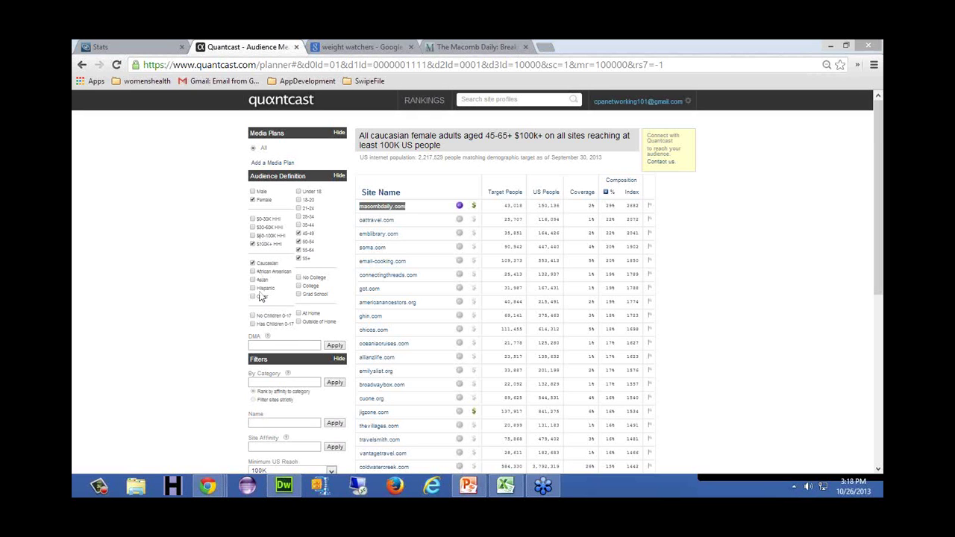
{"action": "left_click", "coordinate": [252, 191]}
{"action": "left_click", "coordinate": [253, 200]}
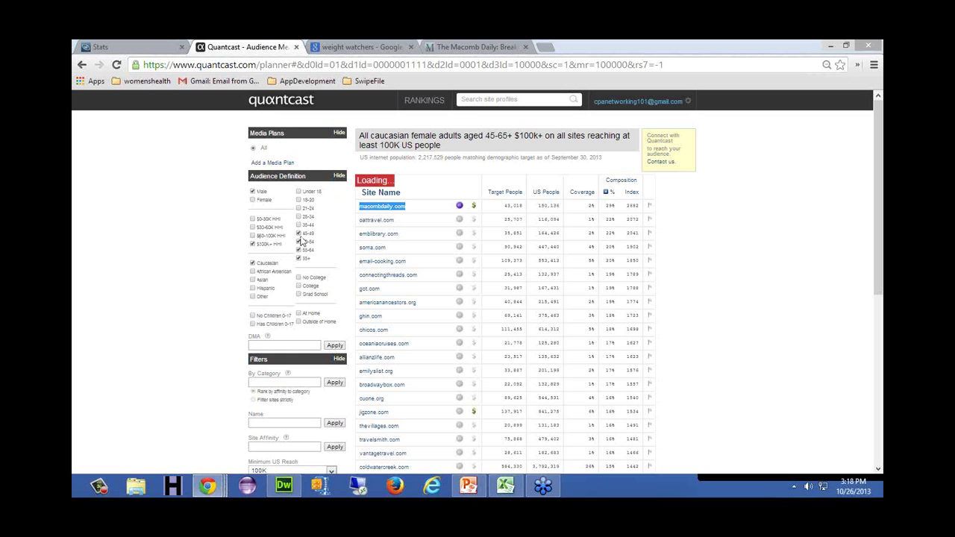
{"action": "left_click", "coordinate": [298, 192]}
{"action": "left_click", "coordinate": [299, 200]}
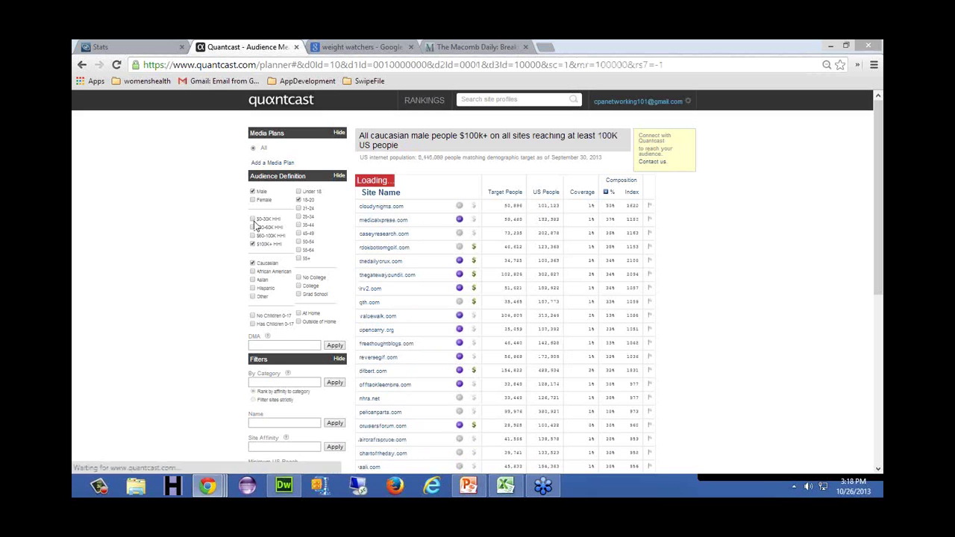
Step: Remove the $100K+ income and Caucasian criteria, and sort the sites by composition percentage from highest to lowest
{"action": "left_click", "coordinate": [252, 244]}
{"action": "left_click", "coordinate": [253, 263]}
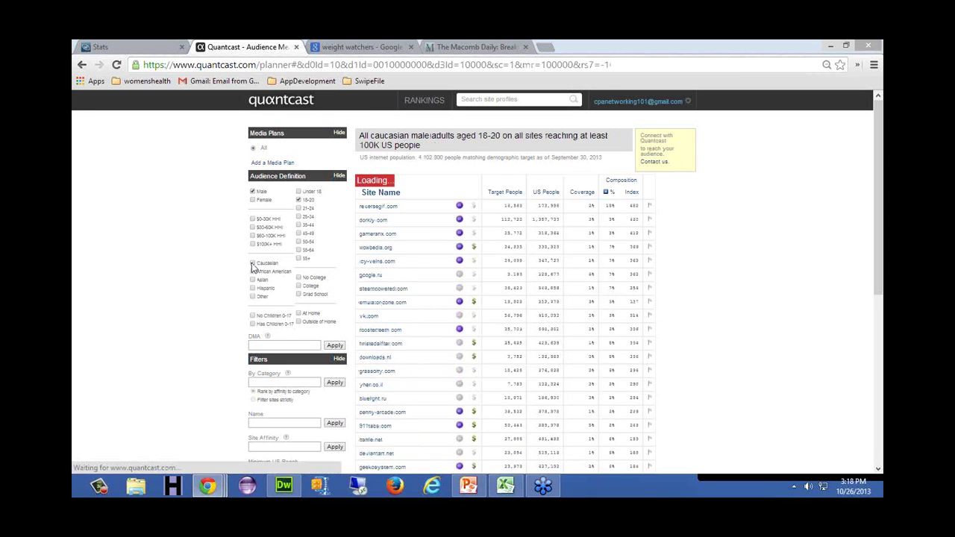
{"action": "left_click", "coordinate": [611, 193]}
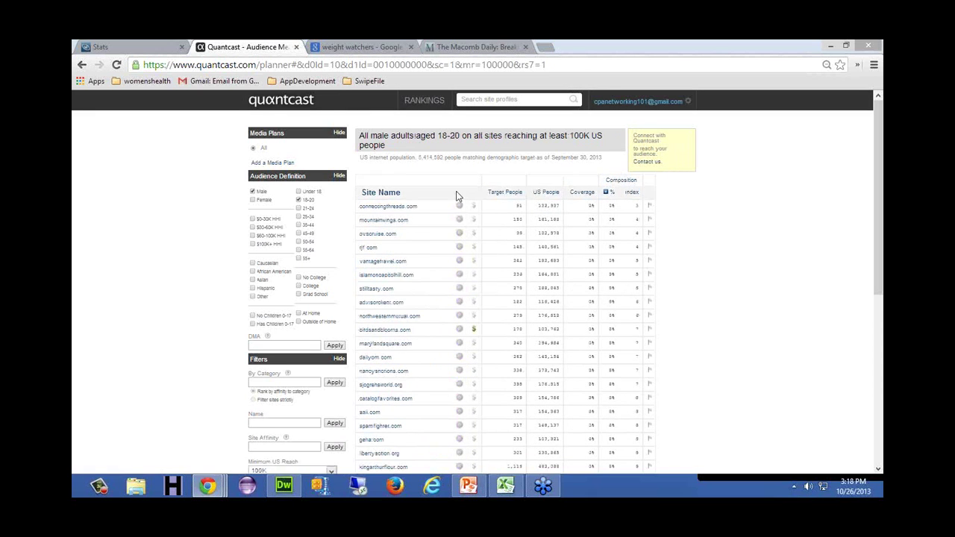
{"action": "left_click", "coordinate": [611, 193]}
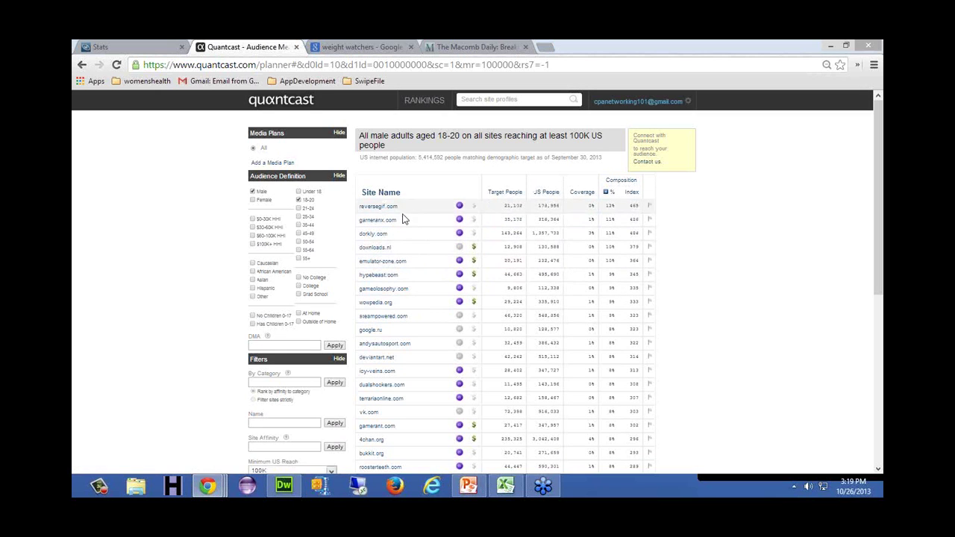
Step: Copy reversegif.com from the site list and open it in place of the Macomb Daily page
{"action": "left_click_drag", "start_coordinate": [403, 208], "coordinate": [361, 212]}
{"action": "key", "text": "ctrl+c"}
{"action": "left_click", "coordinate": [443, 49]}
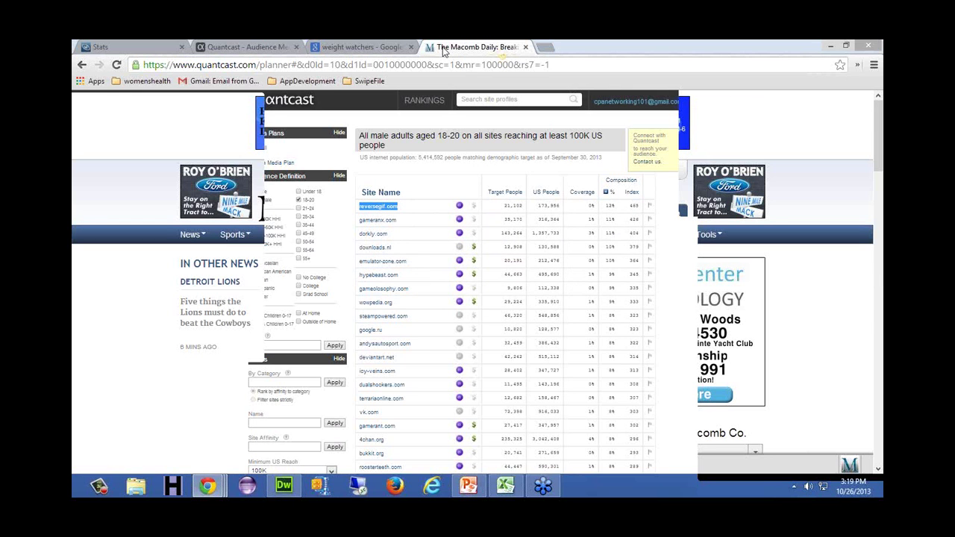
{"action": "left_click", "coordinate": [435, 68]}
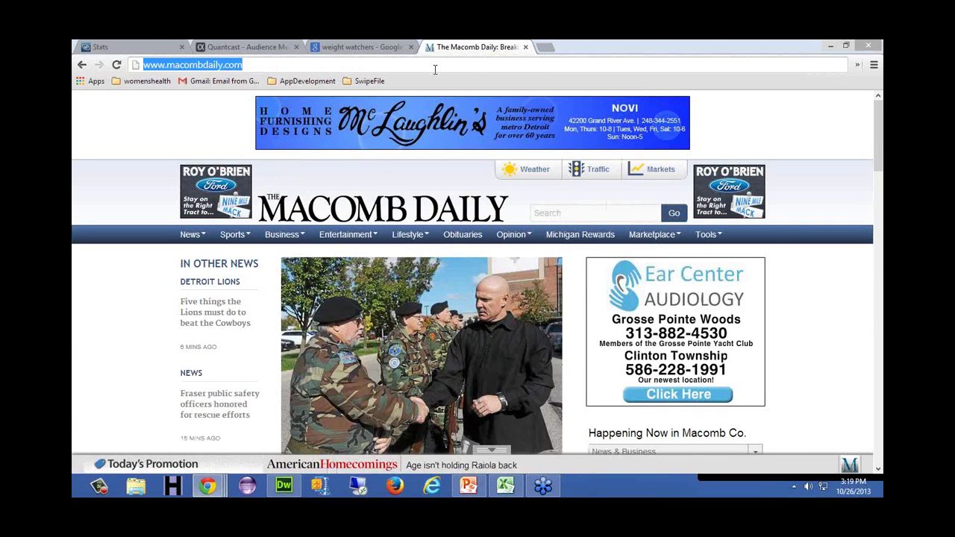
{"action": "key", "text": "ctrl+v"}
{"action": "key", "text": "Return"}
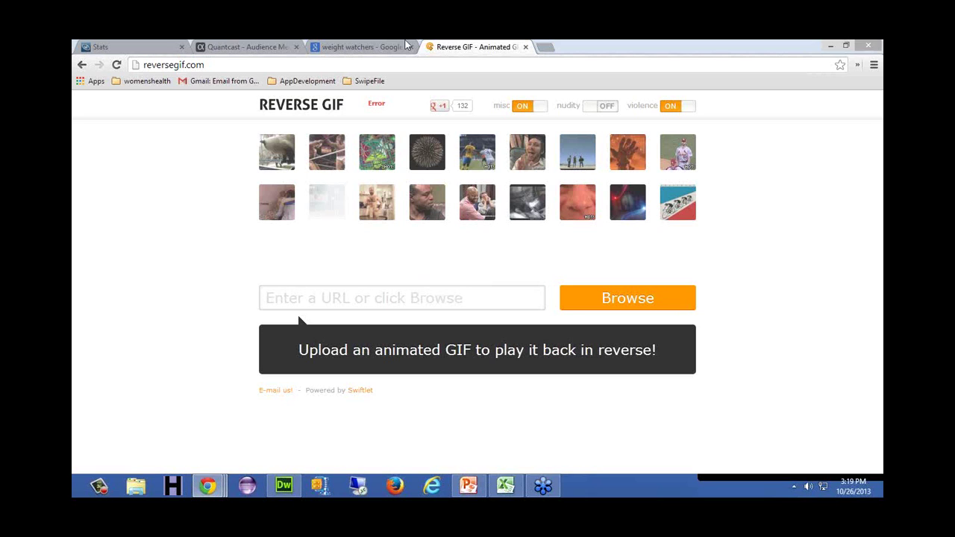
Step: Return to the Quantcast planner and clear the male and 18-20 audience criteria
{"action": "left_click", "coordinate": [328, 48]}
{"action": "left_click", "coordinate": [343, 47]}
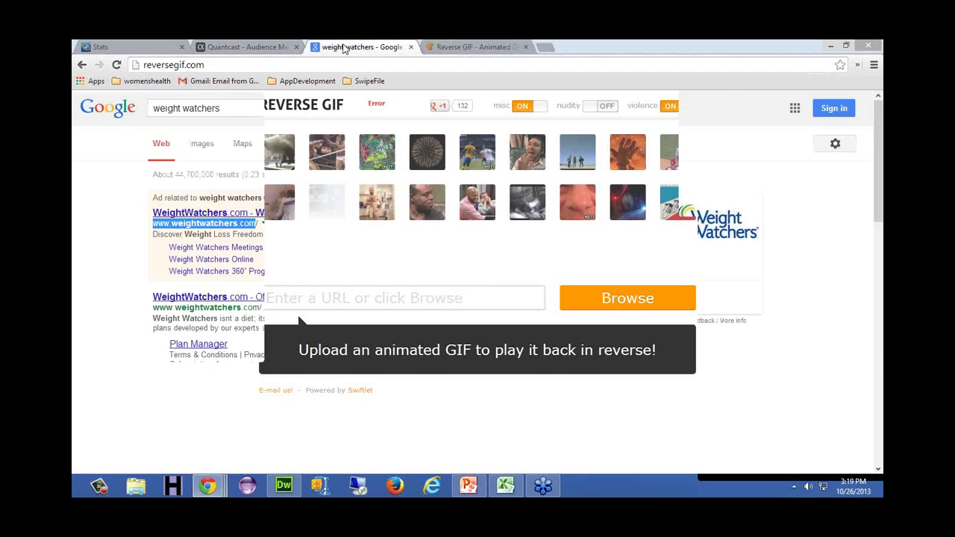
{"action": "left_click", "coordinate": [274, 46]}
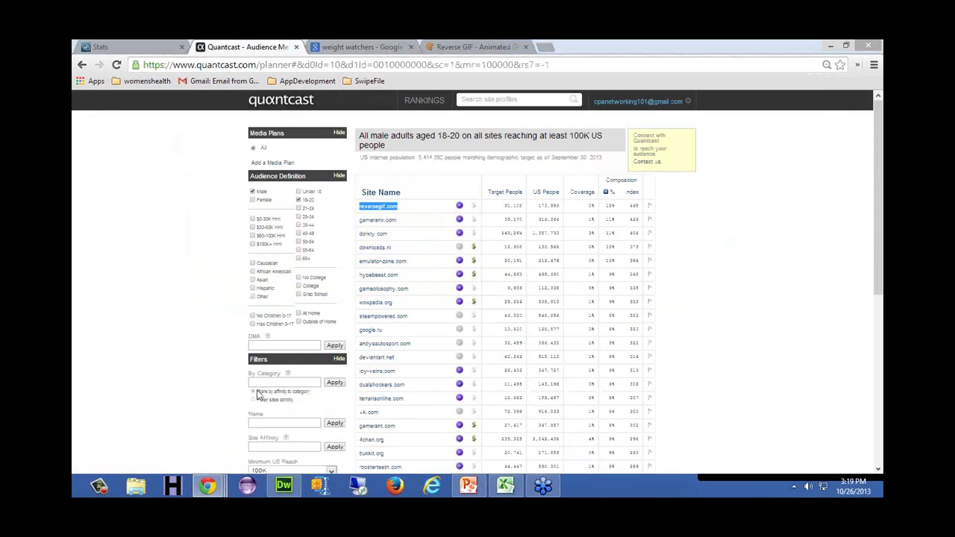
{"action": "left_click", "coordinate": [253, 193]}
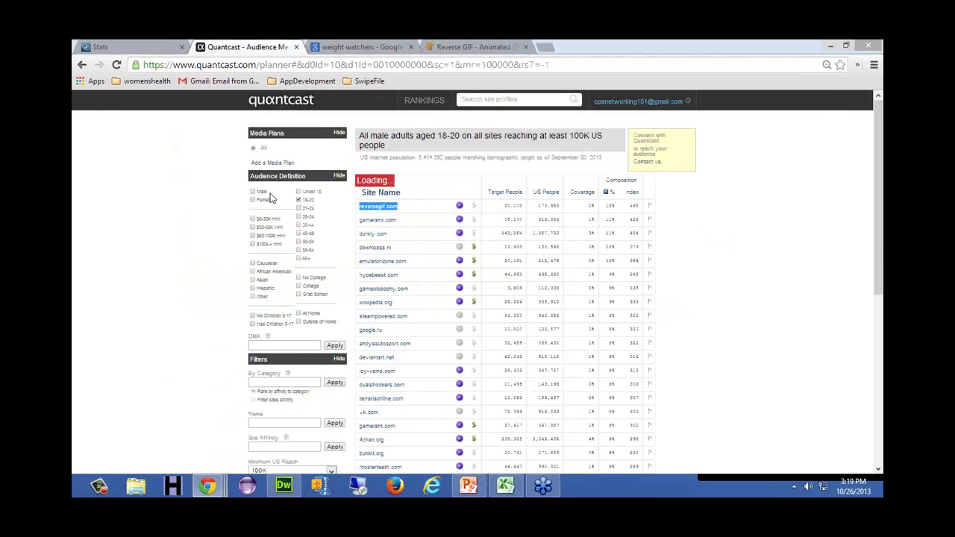
{"action": "left_click", "coordinate": [299, 201]}
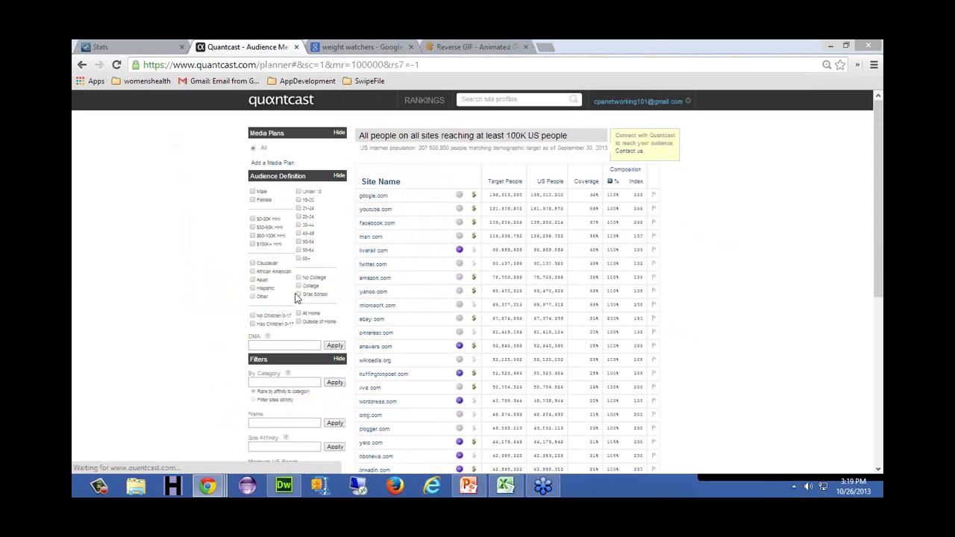
Step: Filter the sites by the diet & fitness category and look through the list of matching sites
{"action": "left_click", "coordinate": [274, 382]}
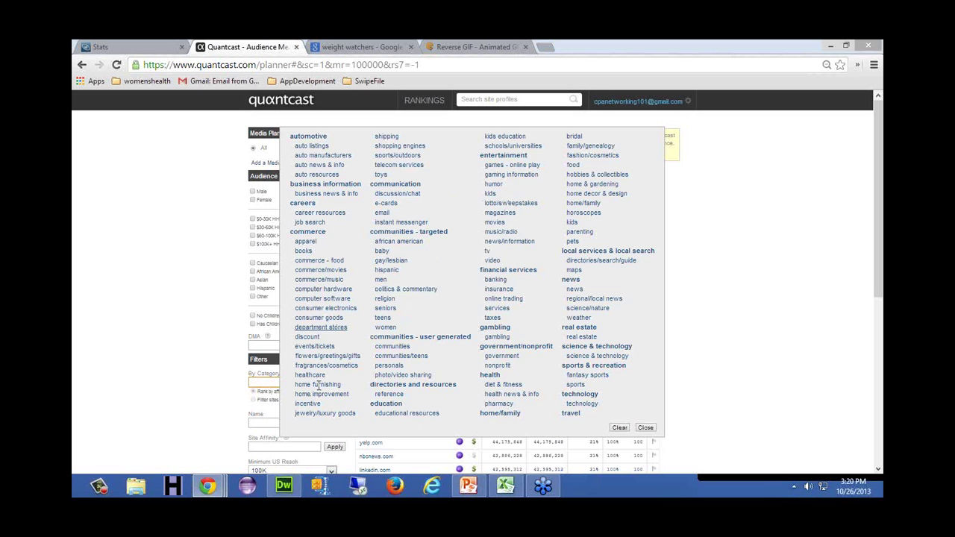
{"action": "left_click", "coordinate": [518, 385]}
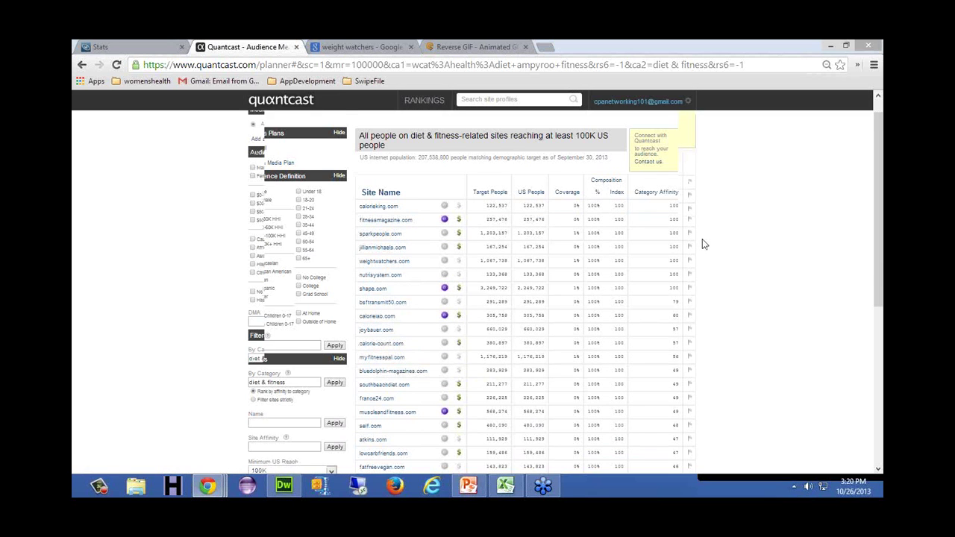
{"action": "scroll", "coordinate": [702, 244], "scroll_direction": "down", "scroll_amount": 1}
{"action": "scroll", "coordinate": [702, 244], "scroll_direction": "down", "scroll_amount": 4}
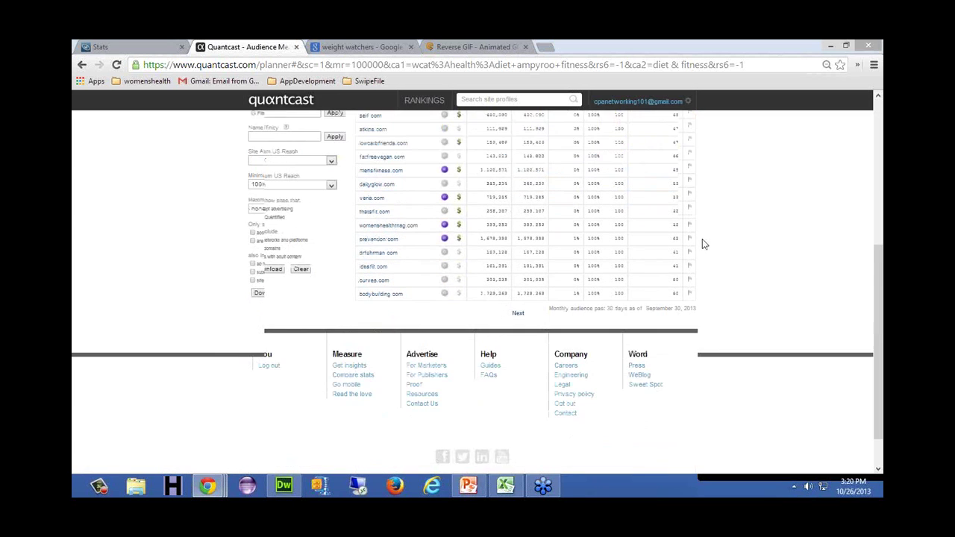
{"action": "scroll", "coordinate": [702, 244], "scroll_direction": "up", "scroll_amount": 4}
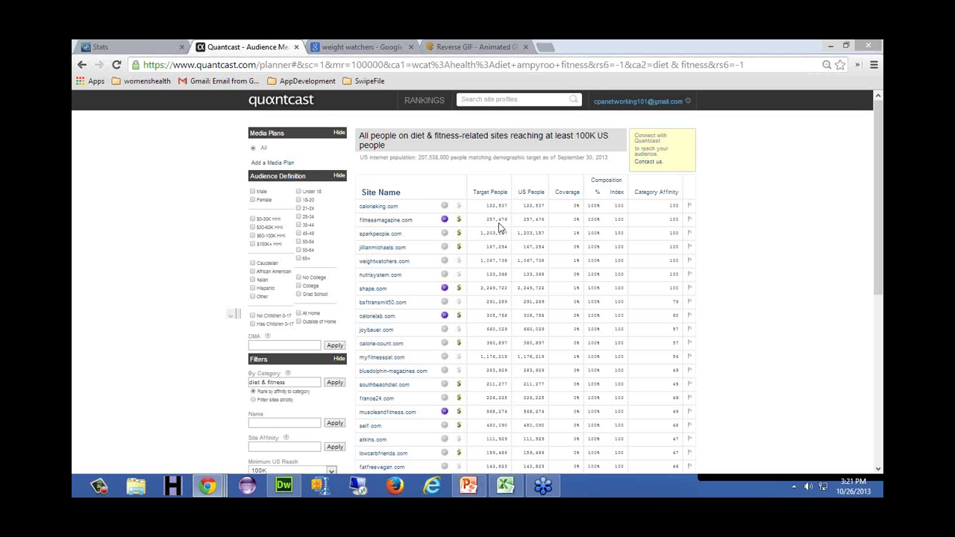
Step: Check the scaling points on the Optimizing & Scaling slide in PowerPoint, and return to the Quantcast planner
{"action": "left_click", "coordinate": [469, 486]}
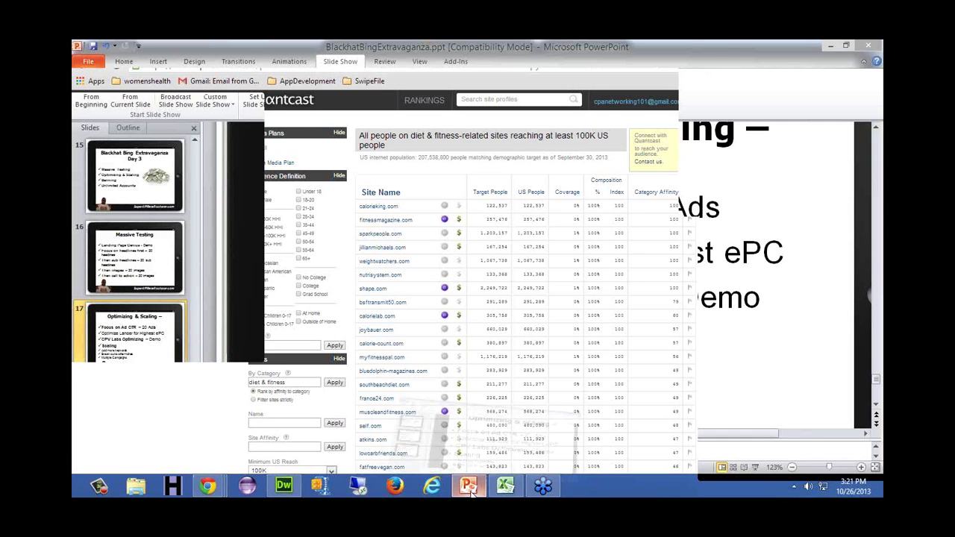
{"action": "left_click", "coordinate": [497, 377]}
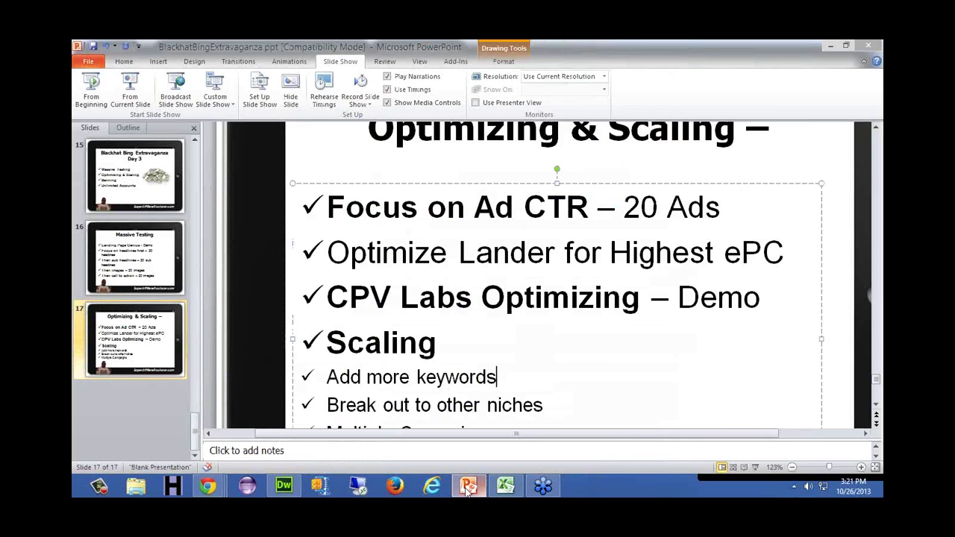
{"action": "left_click", "coordinate": [466, 486]}
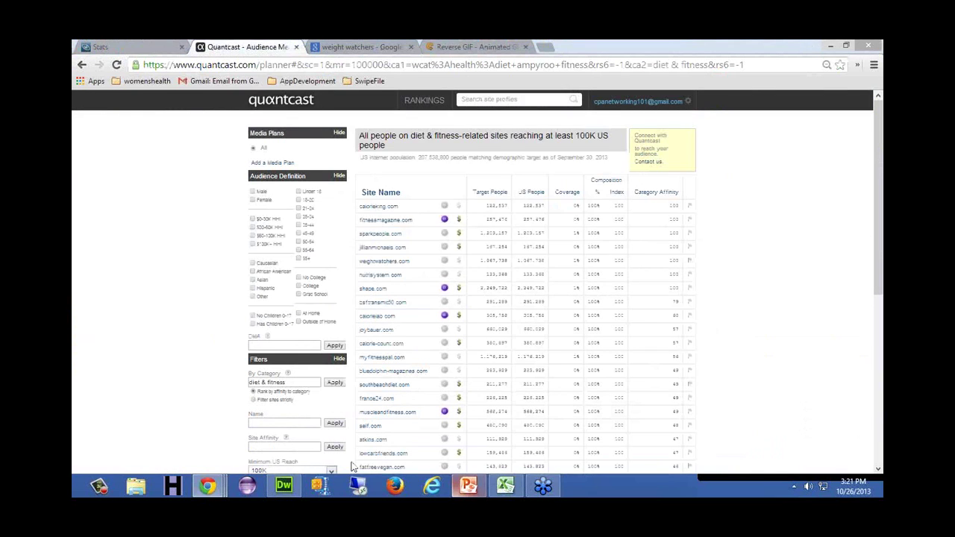
Step: Switch to Bing Ads Editor on the remote desktop and open the WeightLoss campaign's location targeting to examine its settings
{"action": "left_click", "coordinate": [358, 485]}
{"action": "left_click", "coordinate": [526, 253]}
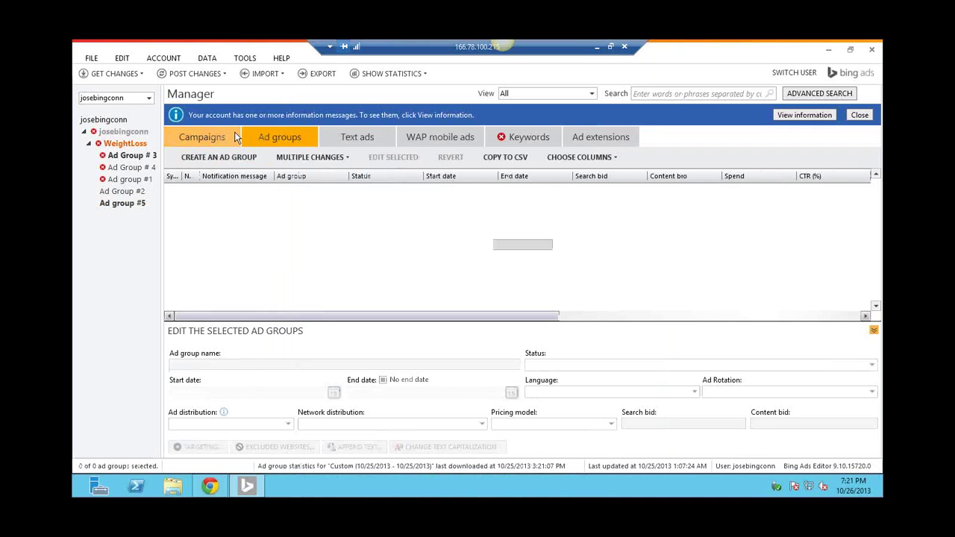
{"action": "left_click", "coordinate": [236, 137]}
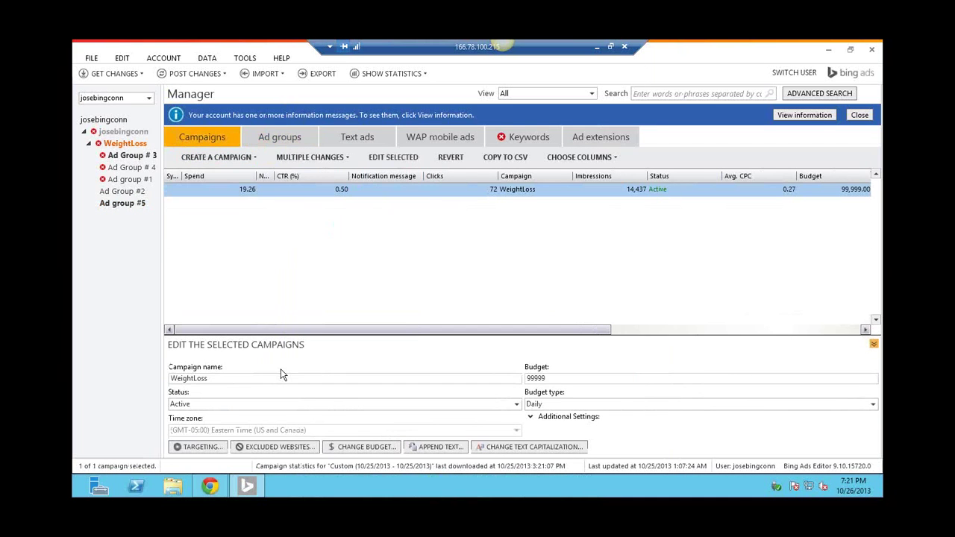
{"action": "left_click", "coordinate": [200, 447]}
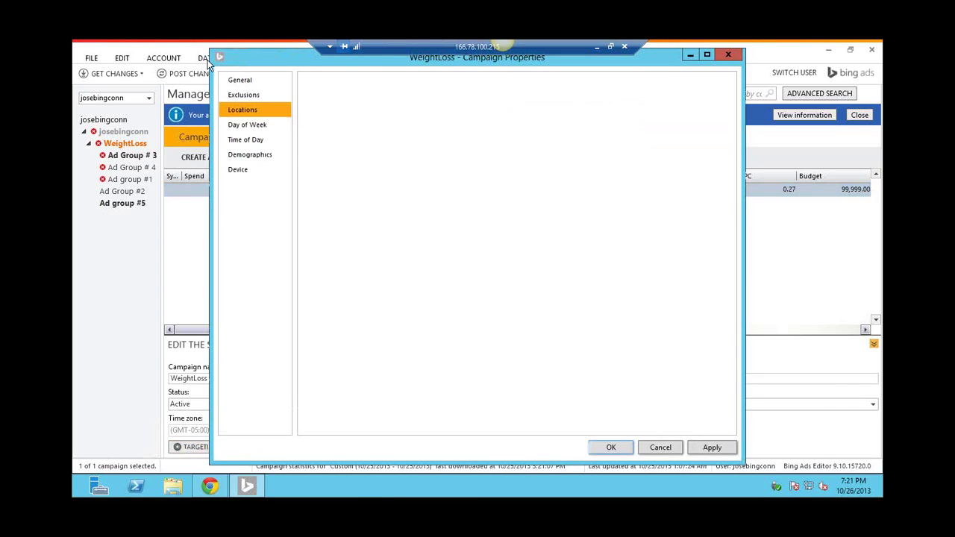
{"action": "left_click_drag", "start_coordinate": [263, 57], "coordinate": [167, 58]}
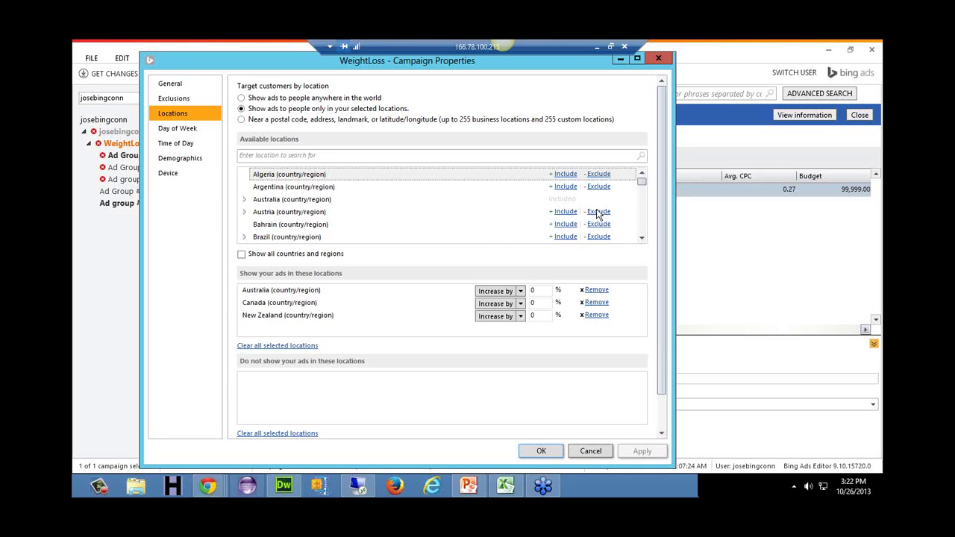
Step: Minimize the WeightLoss campaign properties and the remote desktop session to get back to the browser
{"action": "key", "text": "alt+Tab"}
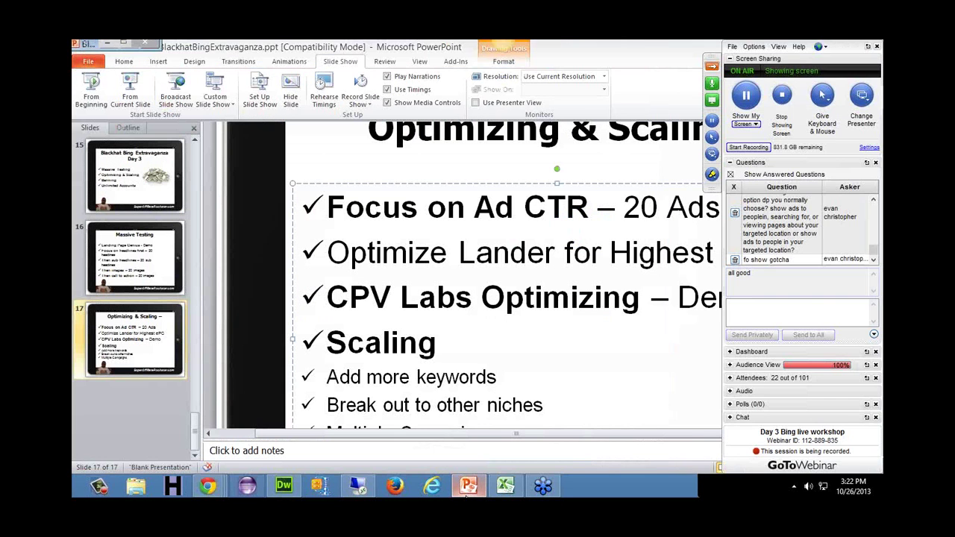
{"action": "key", "text": "alt+Tab"}
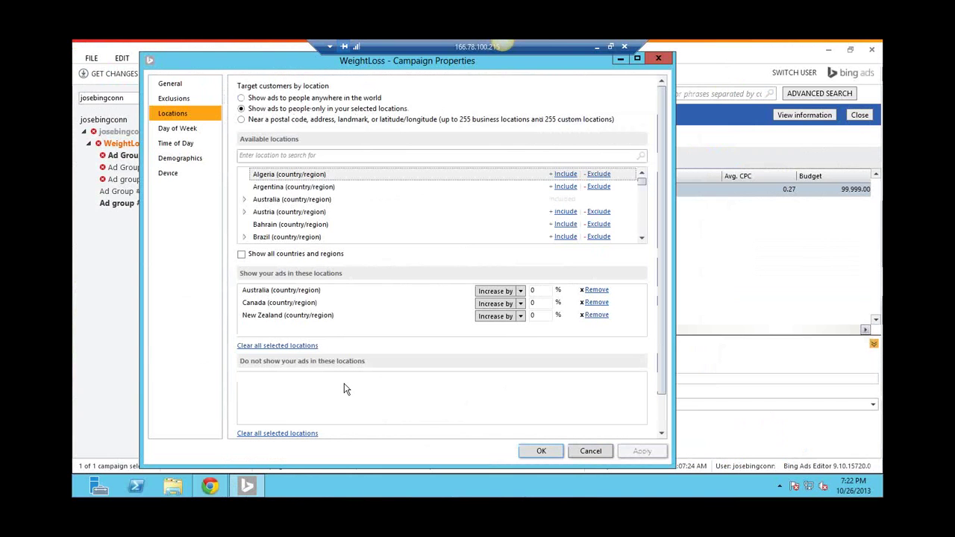
{"action": "left_click", "coordinate": [620, 60]}
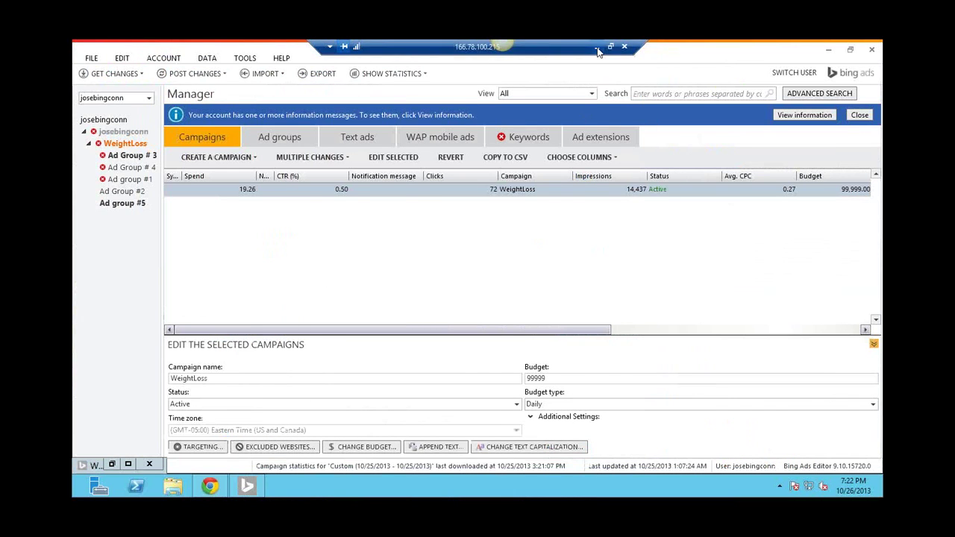
{"action": "left_click", "coordinate": [596, 49]}
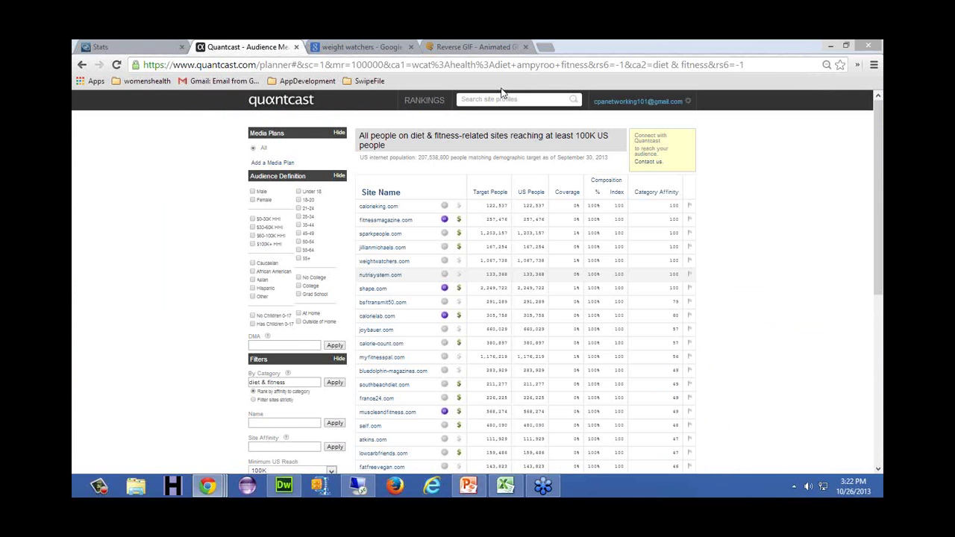
Step: Open womenhealthnewsletter.com in place of the Reverse GIF page
{"action": "left_click", "coordinate": [357, 47]}
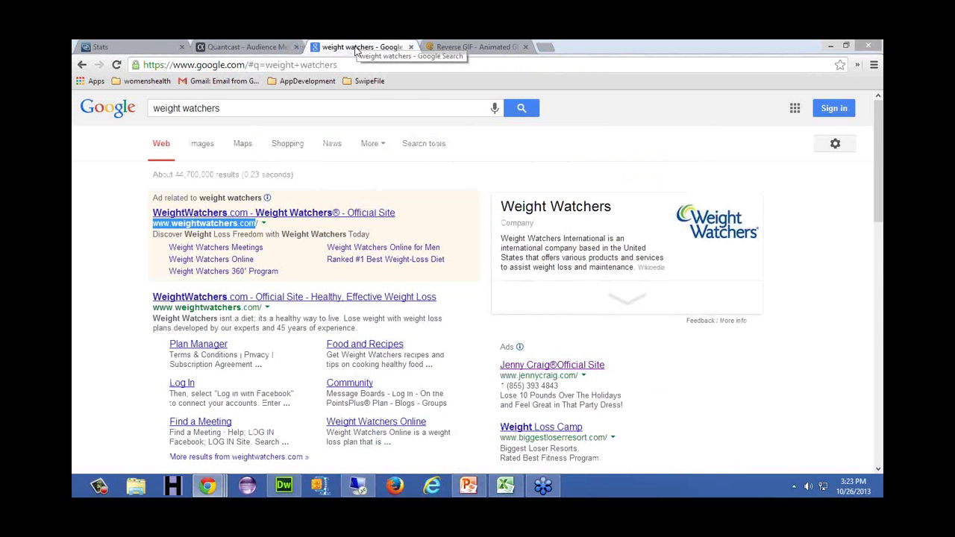
{"action": "left_click", "coordinate": [436, 47]}
{"action": "left_click", "coordinate": [430, 65]}
{"action": "type", "text": "women"}
{"action": "key", "text": "End"}
{"action": "key", "text": "BackSpace"}
{"action": "key", "text": "BackSpace"}
{"action": "key", "text": "BackSpace"}
{"action": "key", "text": "BackSpace"}
{"action": "key", "text": "BackSpace"}
{"action": "key", "text": "BackSpace"}
{"action": "key", "text": "BackSpace"}
{"action": "key", "text": "BackSpace"}
{"action": "key", "text": "BackSpace"}
{"action": "key", "text": "BackSpace"}
{"action": "key", "text": "BackSpace"}
{"action": "key", "text": "BackSpace"}
{"action": "key", "text": "BackSpace"}
{"action": "key", "text": "BackSpace"}
{"action": "key", "text": "BackSpace"}
{"action": "key", "text": "BackSpace"}
{"action": "key", "text": "BackSpace"}
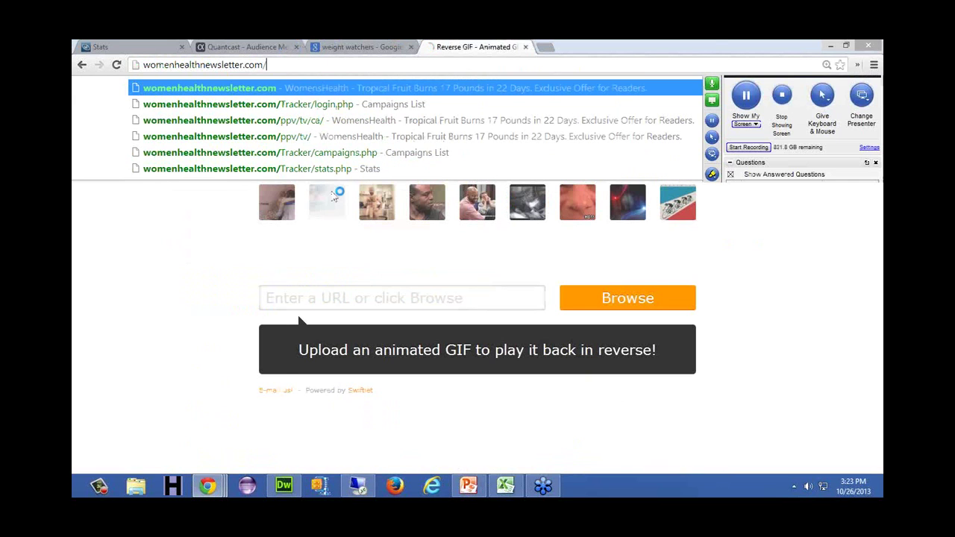
{"action": "key", "text": "Return"}
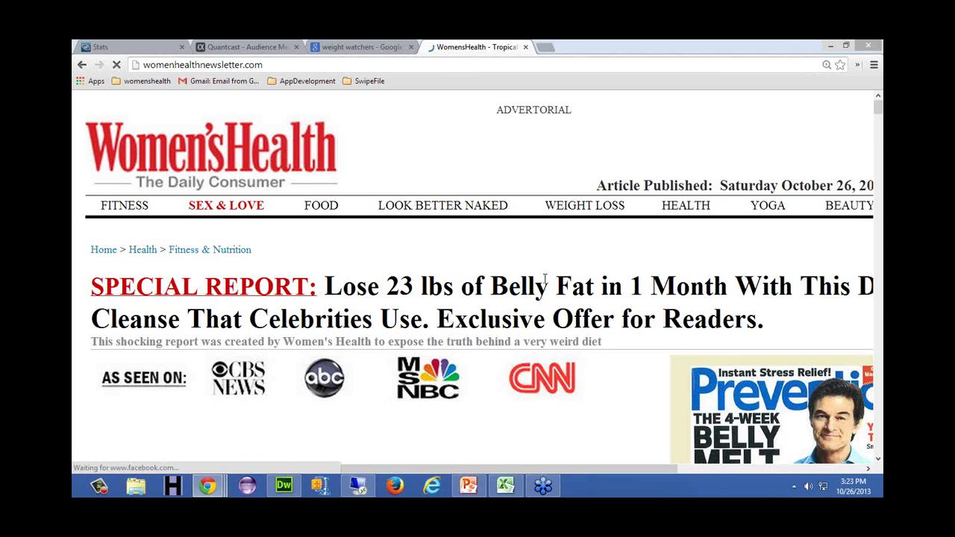
Step: Zoom out the Women's Health advertorial and look over its layout and content
{"action": "key", "text": "ctrl+minus"}
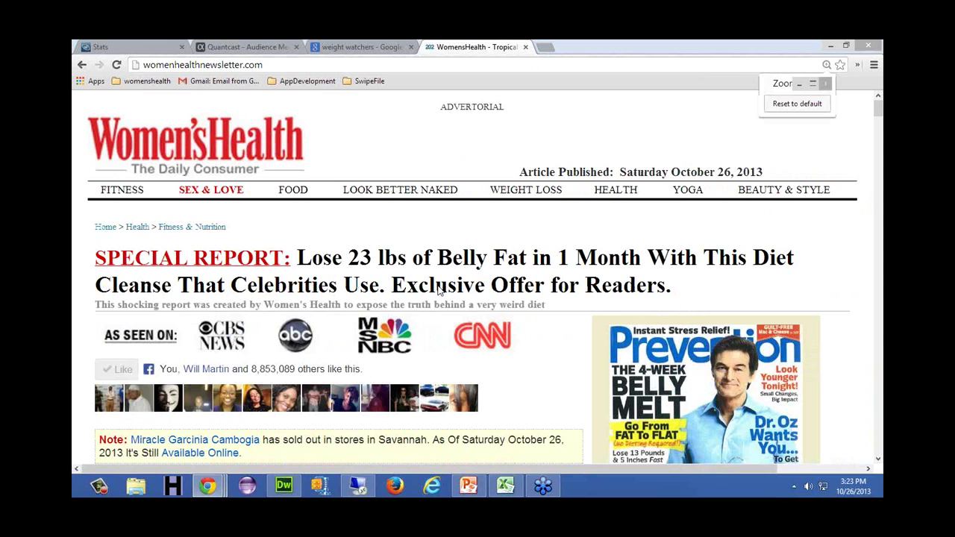
{"action": "key", "text": "ctrl+minus"}
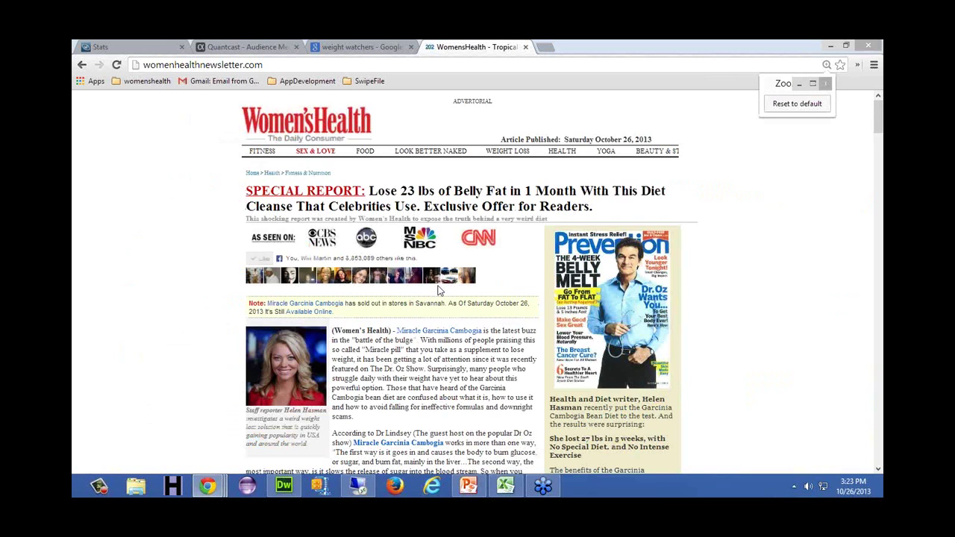
{"action": "key", "text": "ctrl+minus"}
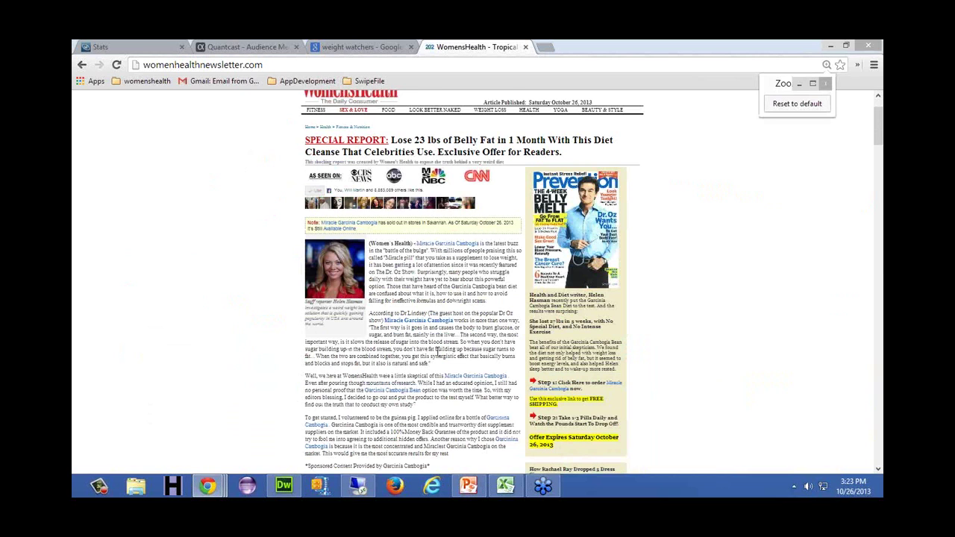
{"action": "scroll", "coordinate": [439, 351], "scroll_direction": "down", "scroll_amount": 5}
{"action": "key", "text": "ctrl+a"}
{"action": "key", "text": "Home"}
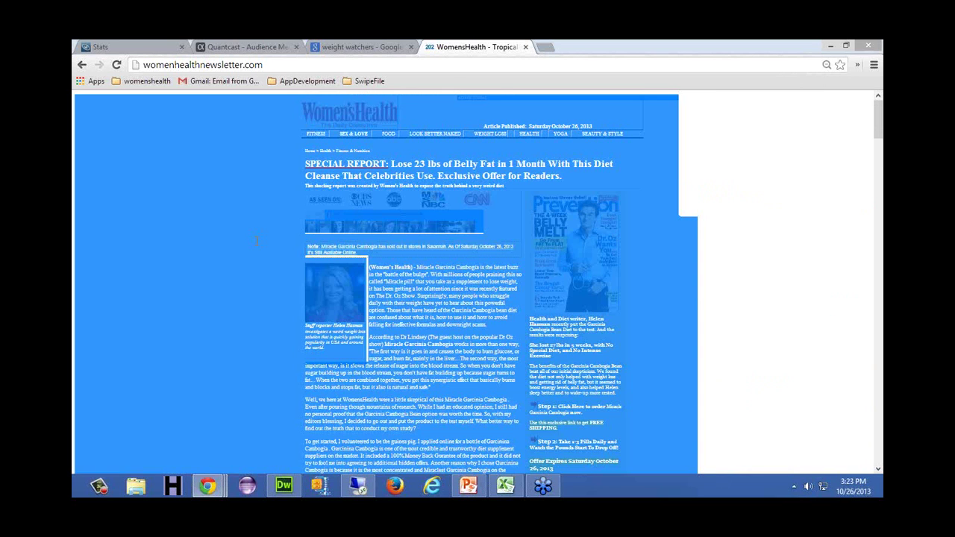
{"action": "left_click", "coordinate": [168, 277]}
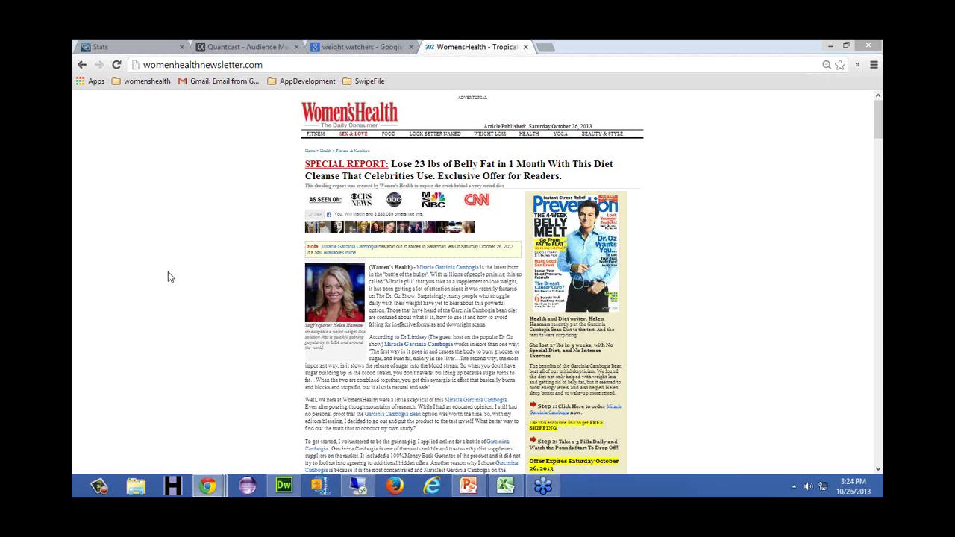
Step: Switch to the Optimizing & Scaling slide in PowerPoint and bring up the basic editing commands
{"action": "left_click", "coordinate": [469, 486]}
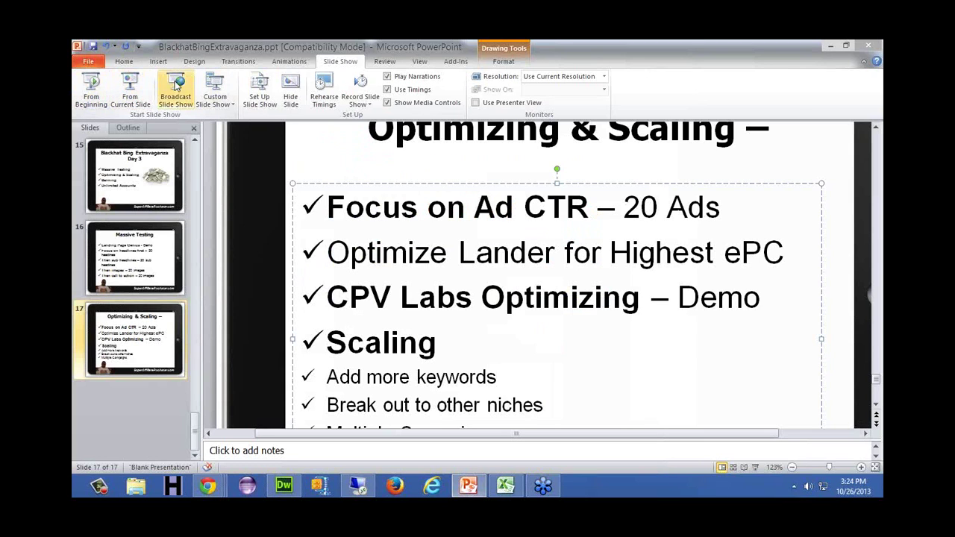
{"action": "left_click", "coordinate": [124, 61]}
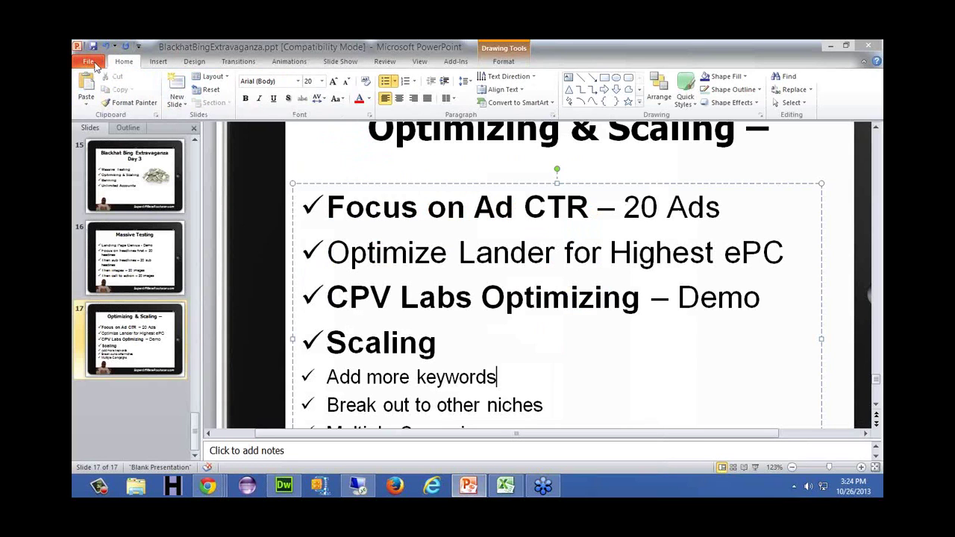